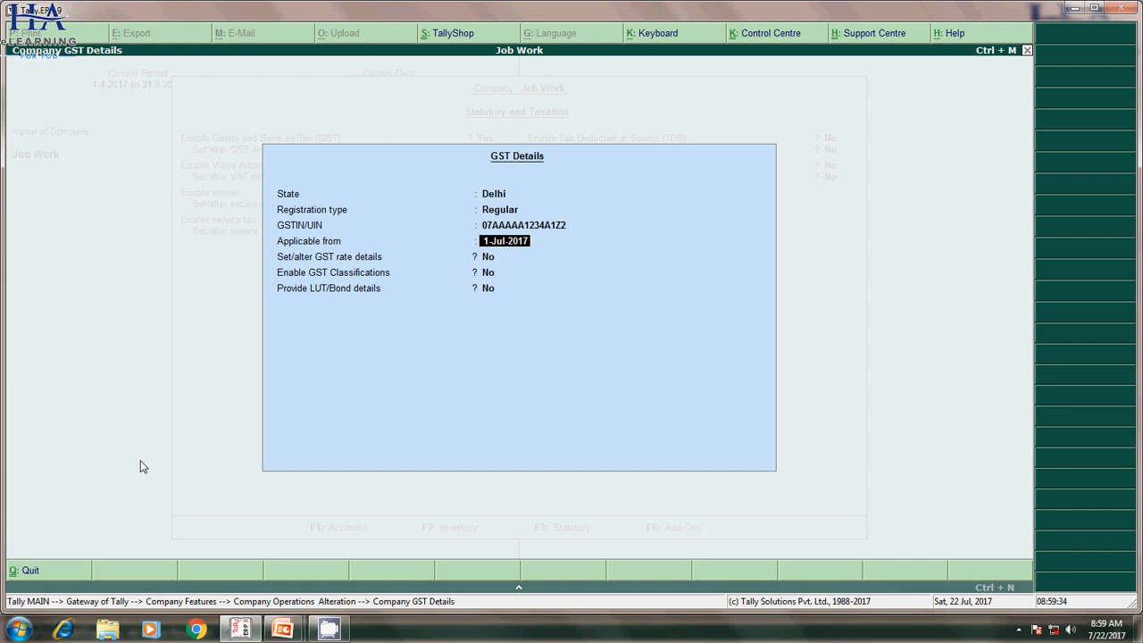
# Step: Confirm the company's GST details with 1-Jul-2017 as the applicable date and no rate, classification or LUT/Bond details
pyautogui.press('Return')
pyautogui.press('Return')
pyautogui.press('Return')
pyautogui.press('Return')
pyautogui.press('Return')
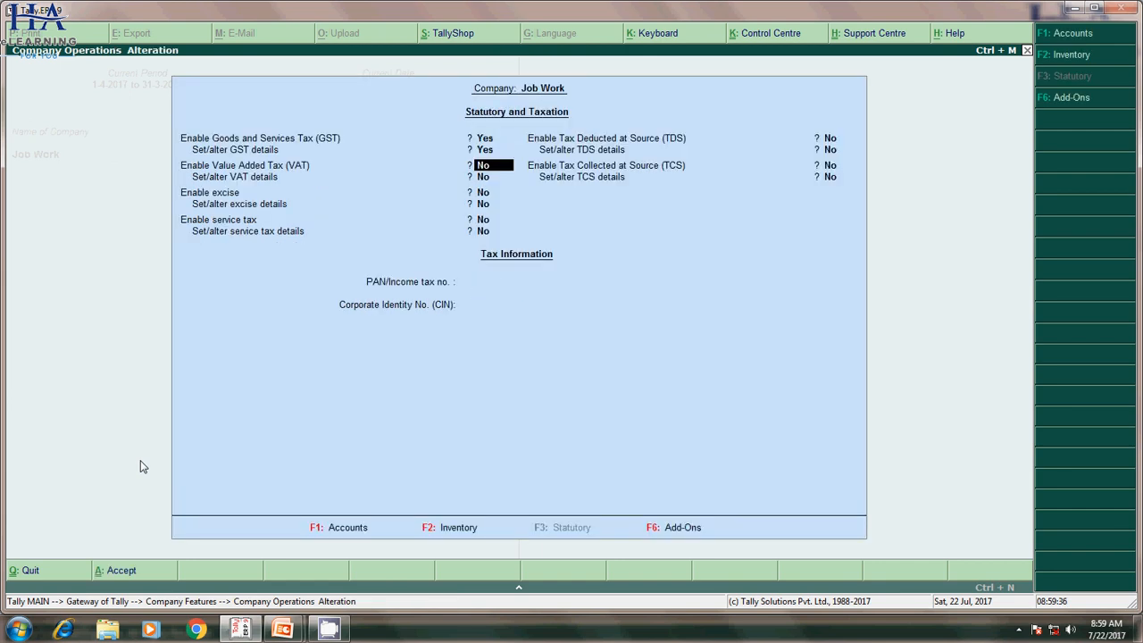
# Step: Save the statutory and taxation features with VAT, excise, service tax, TDS and TCS left at No, and return to the Gateway of Tally
pyautogui.press('Return')
pyautogui.press('Return')
pyautogui.press('Return')
pyautogui.press('Return')
pyautogui.press('Return')
pyautogui.press('Return')
pyautogui.press('Return')
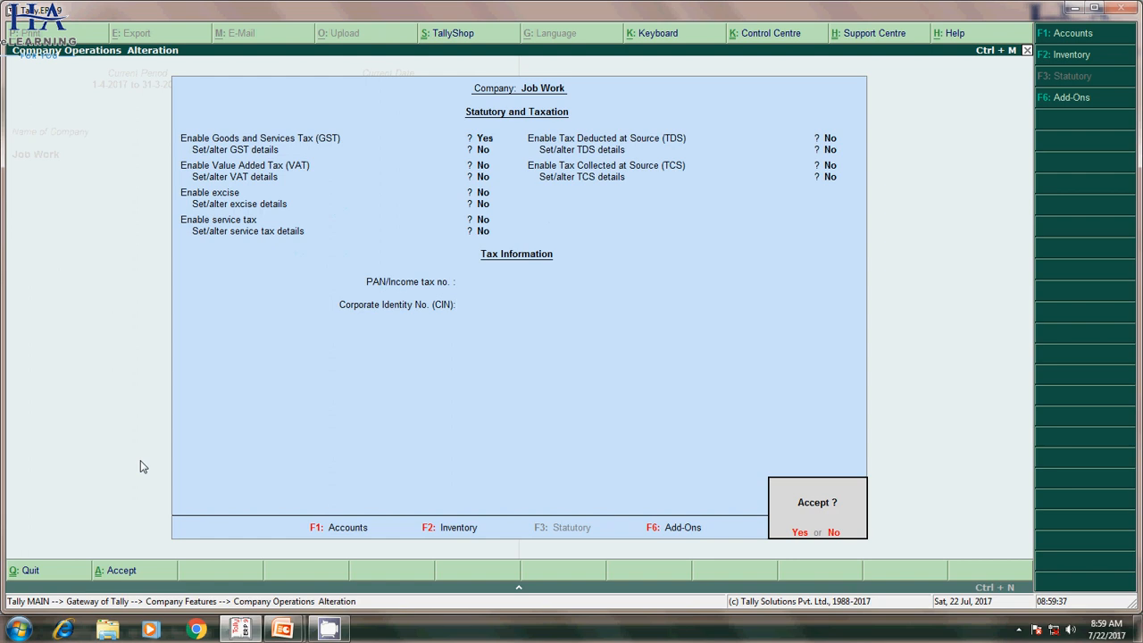
pyautogui.press('Return')
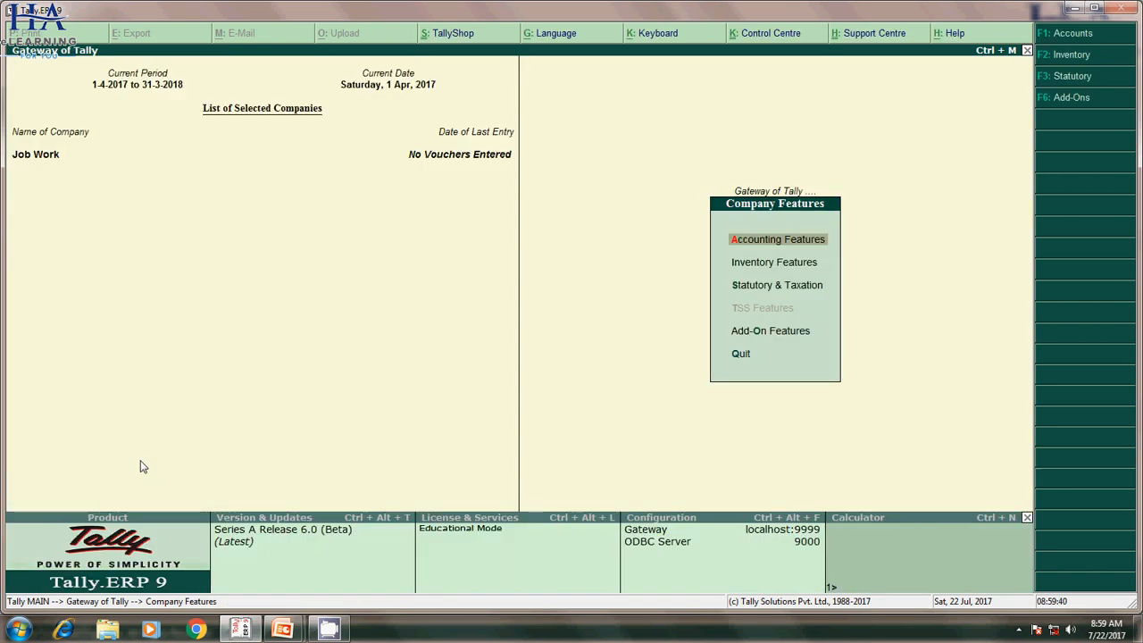
pyautogui.press('Escape')
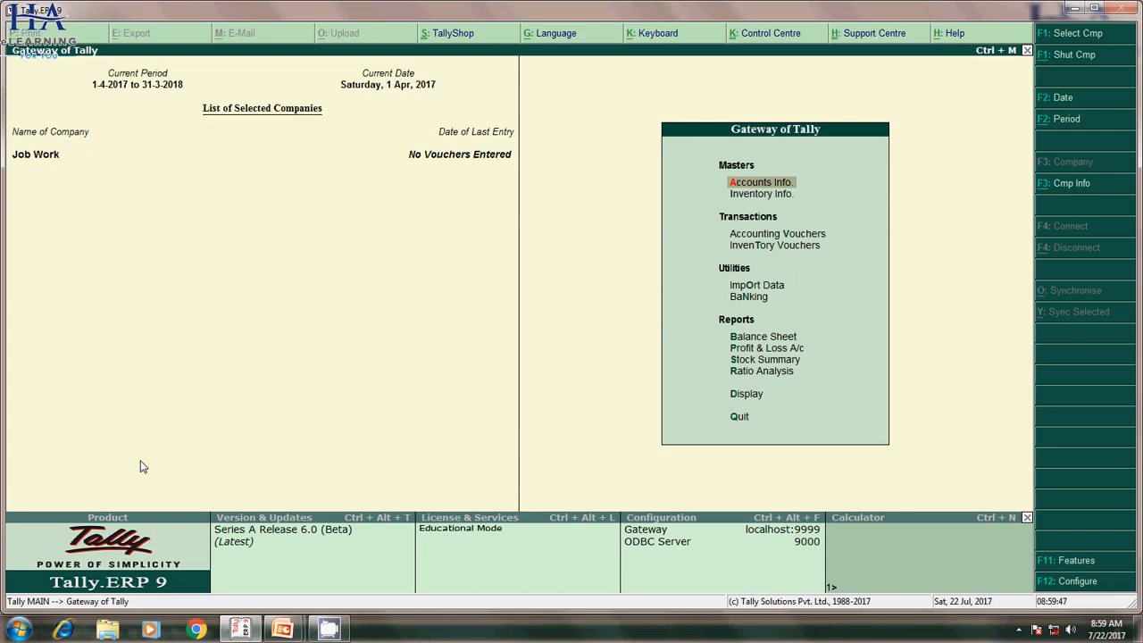
# Step: Enable job order processing in the company's inventory features
pyautogui.press('F11')
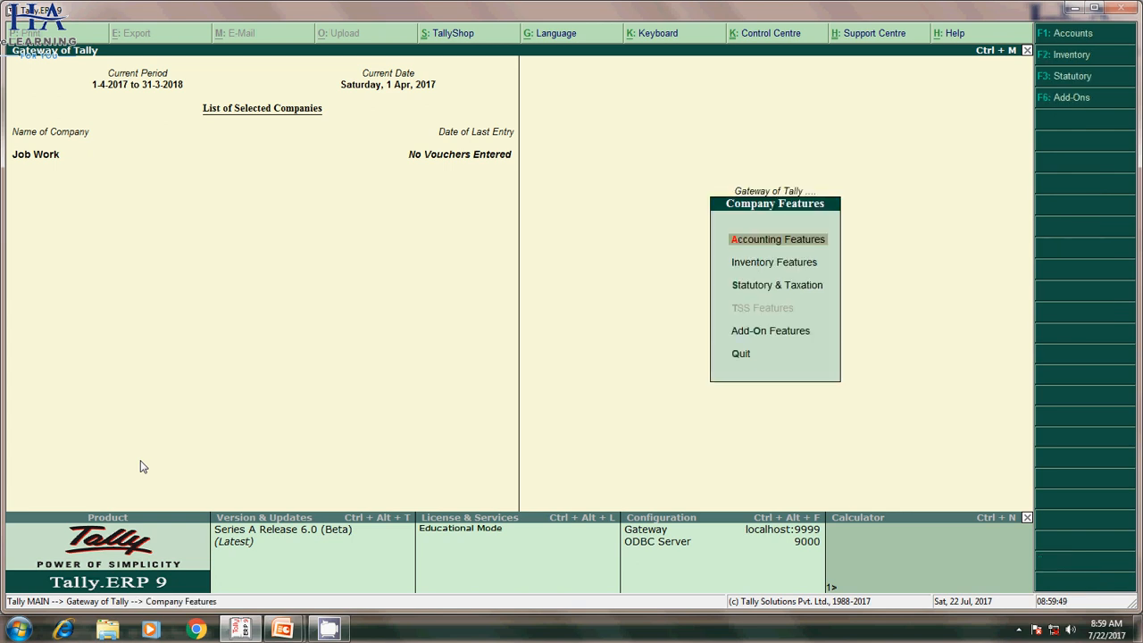
pyautogui.click(754, 268)
pyautogui.press('Return')
pyautogui.press('Return')
pyautogui.press('Return')
pyautogui.press('Return')
pyautogui.press('Return')
pyautogui.press('Return')
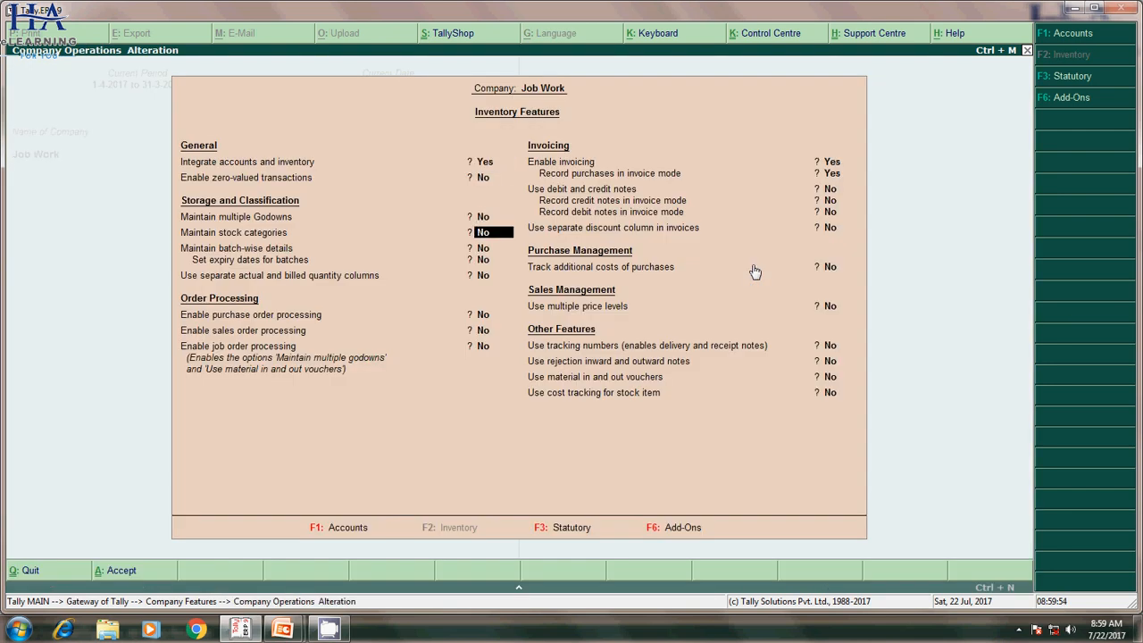
pyautogui.press('Return')
pyautogui.press('Return')
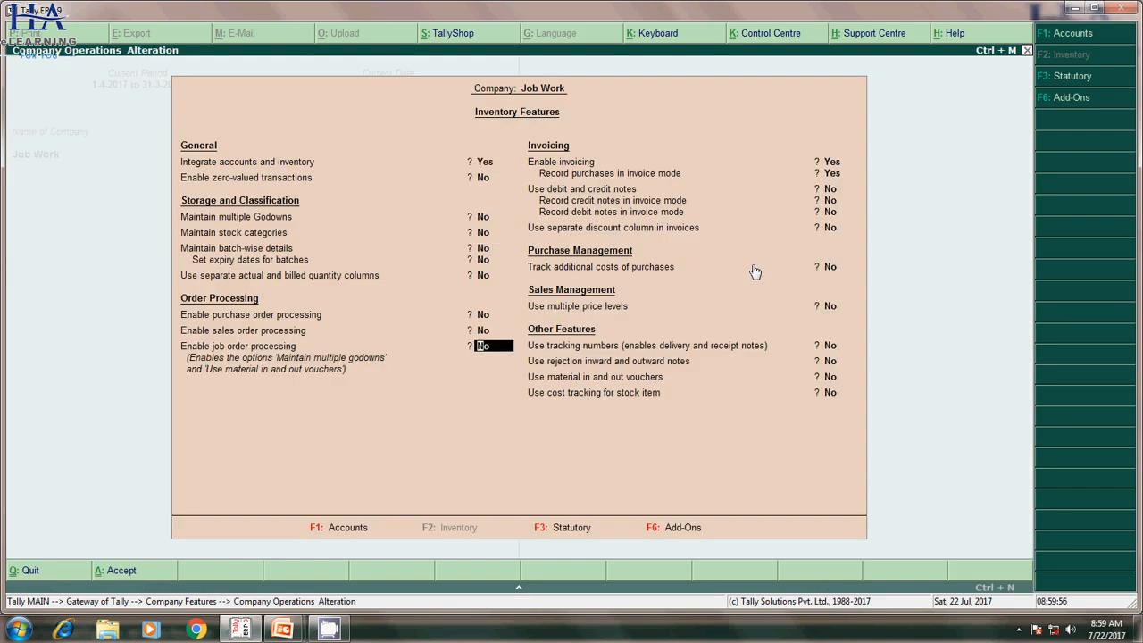
pyautogui.write('y')
pyautogui.press('Return')
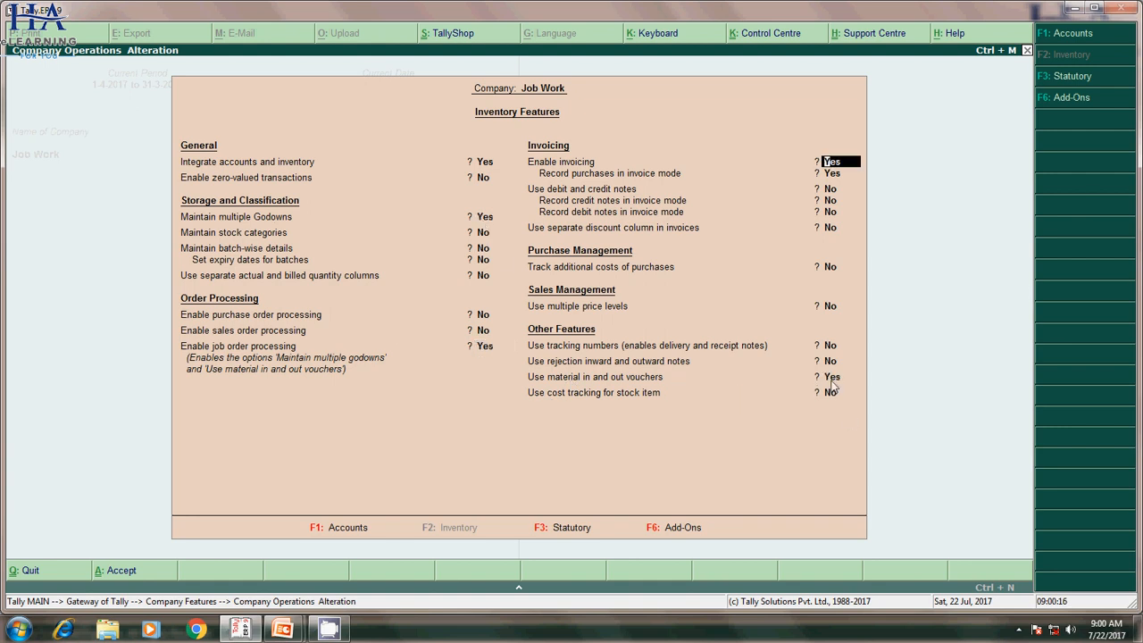
# Step: Save the inventory features with the remaining options as they are, and return to the Gateway of Tally
pyautogui.press('Return')
pyautogui.press('Return')
pyautogui.press('Return')
pyautogui.press('Return')
pyautogui.press('Return')
pyautogui.press('Return')
pyautogui.press('Return')
pyautogui.press('Return')
pyautogui.press('Return')
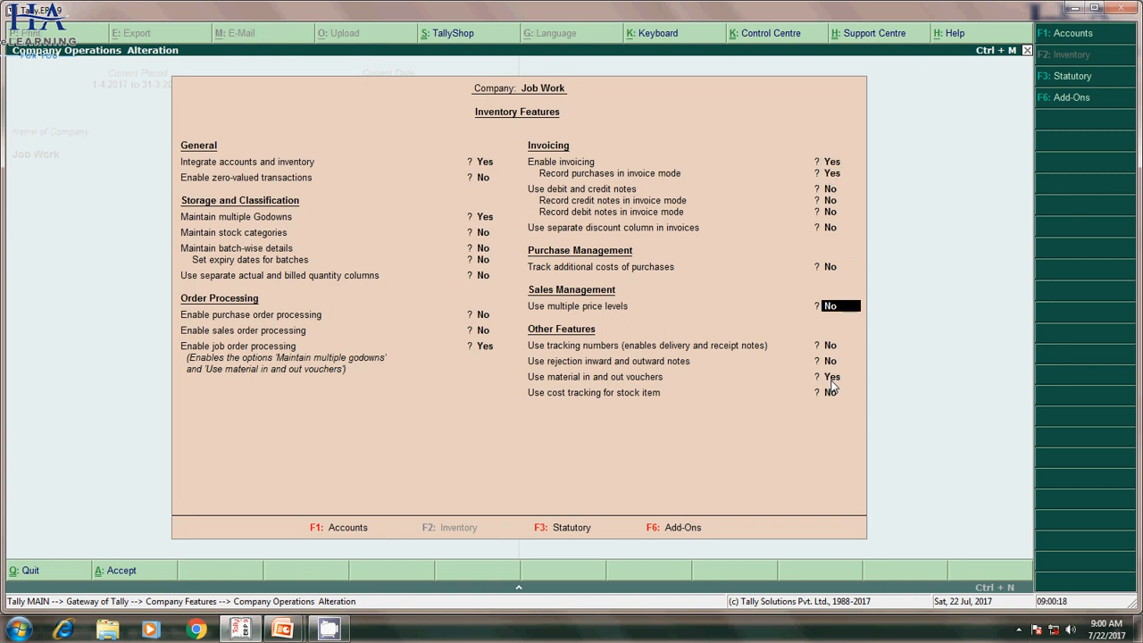
pyautogui.press('Return')
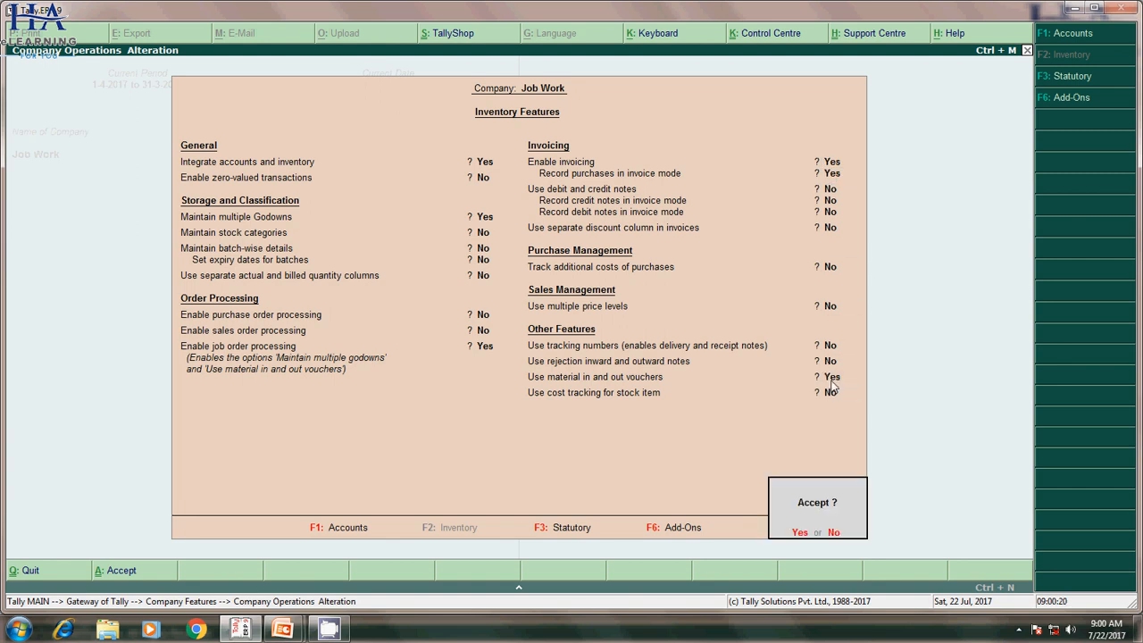
pyautogui.press('Return')
pyautogui.press('Escape')
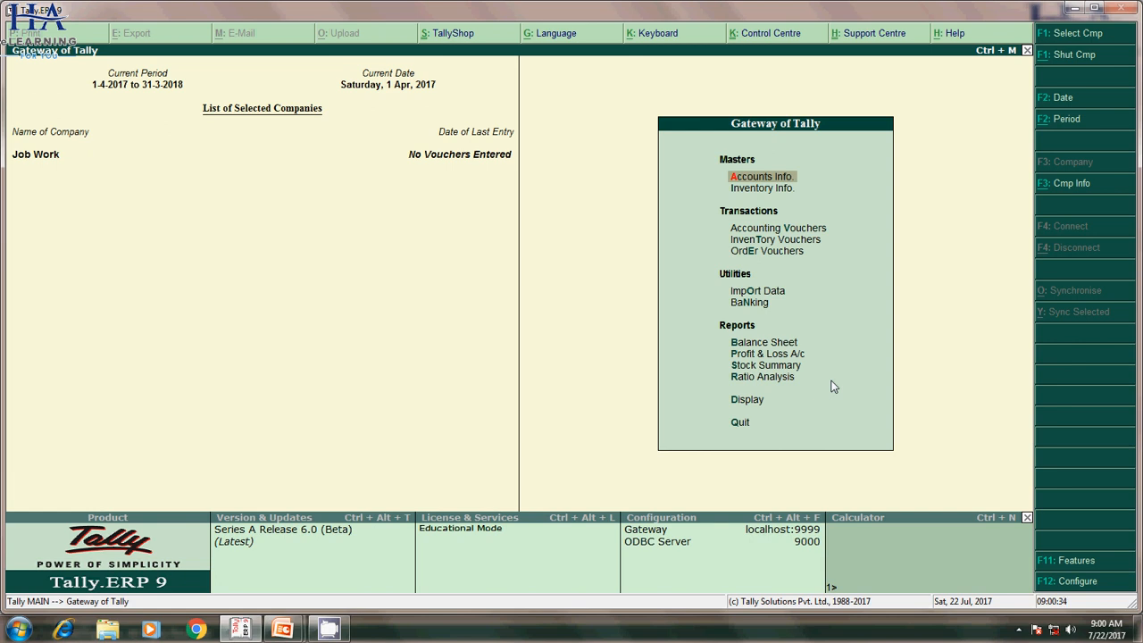
# Step: Open the Bajaj Electricals ledger for alteration
pyautogui.press('Return')
pyautogui.press('Down')
pyautogui.press('Return')
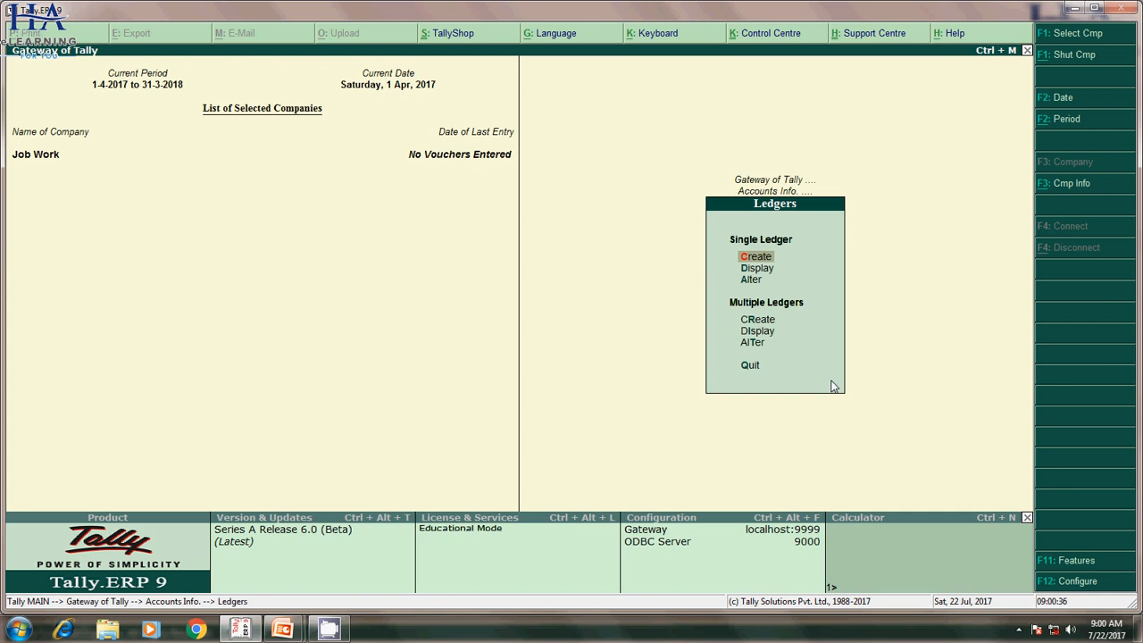
pyautogui.press('Down')
pyautogui.press('Down')
pyautogui.press('Return')
pyautogui.press('Return')
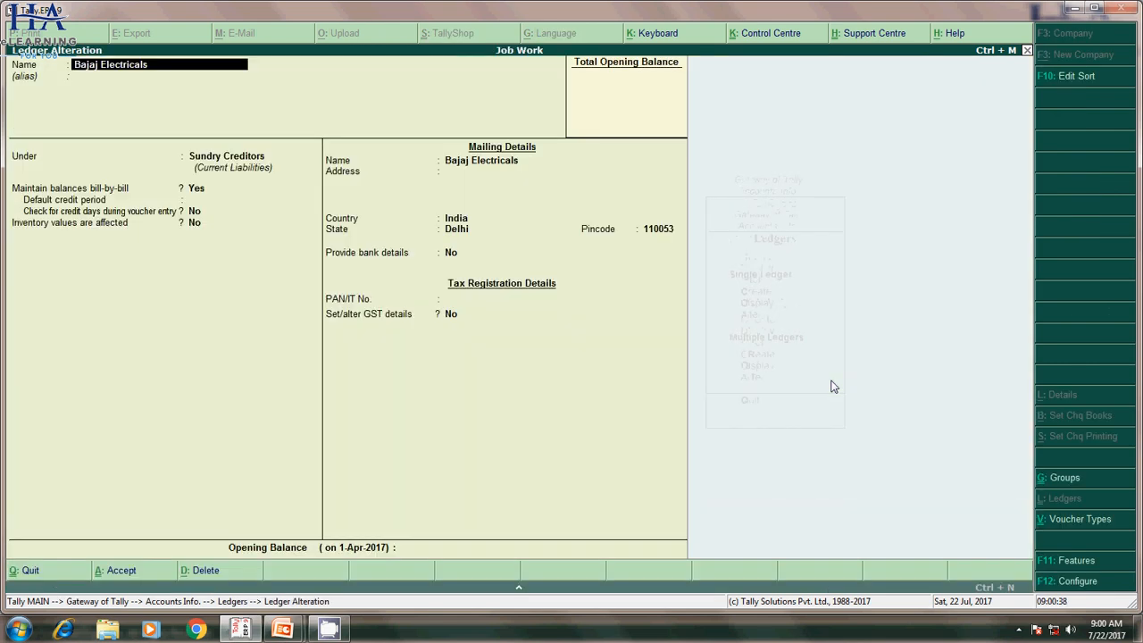
# Step: Review the Bajaj Electricals ledger's group, bill-by-bill, mailing, bank and tax registration fields
pyautogui.press('Return')
pyautogui.press('Return')
pyautogui.press('Return')
pyautogui.press('Return')
pyautogui.press('Return')
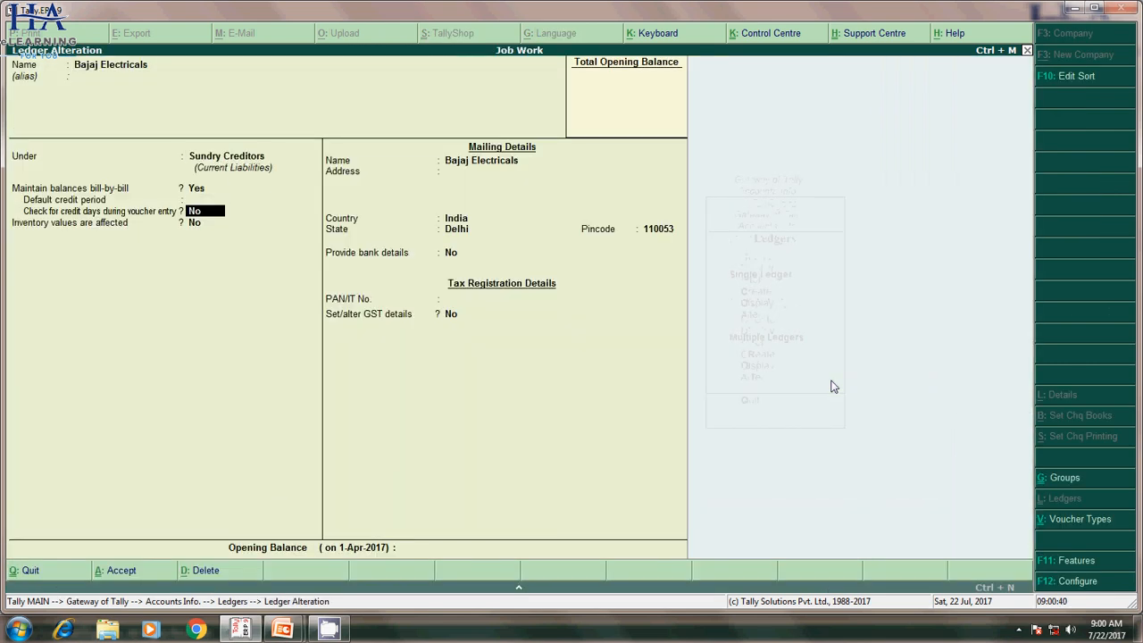
pyautogui.press('Return')
pyautogui.press('Return')
pyautogui.press('Return')
pyautogui.press('Return')
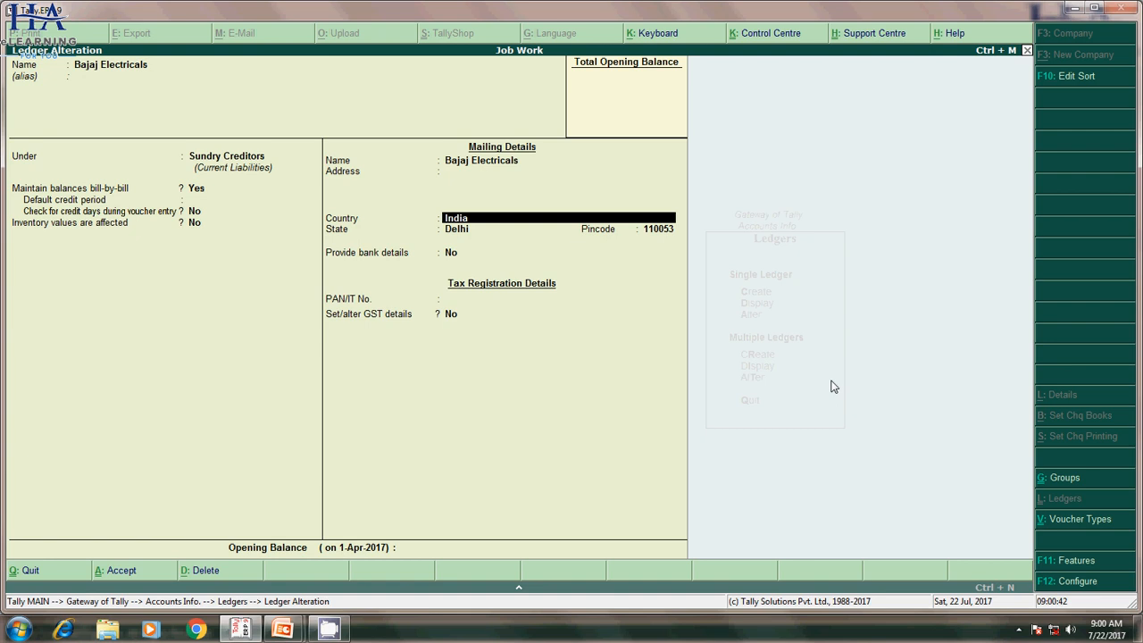
pyautogui.press('Return')
pyautogui.press('Return')
pyautogui.press('Return')
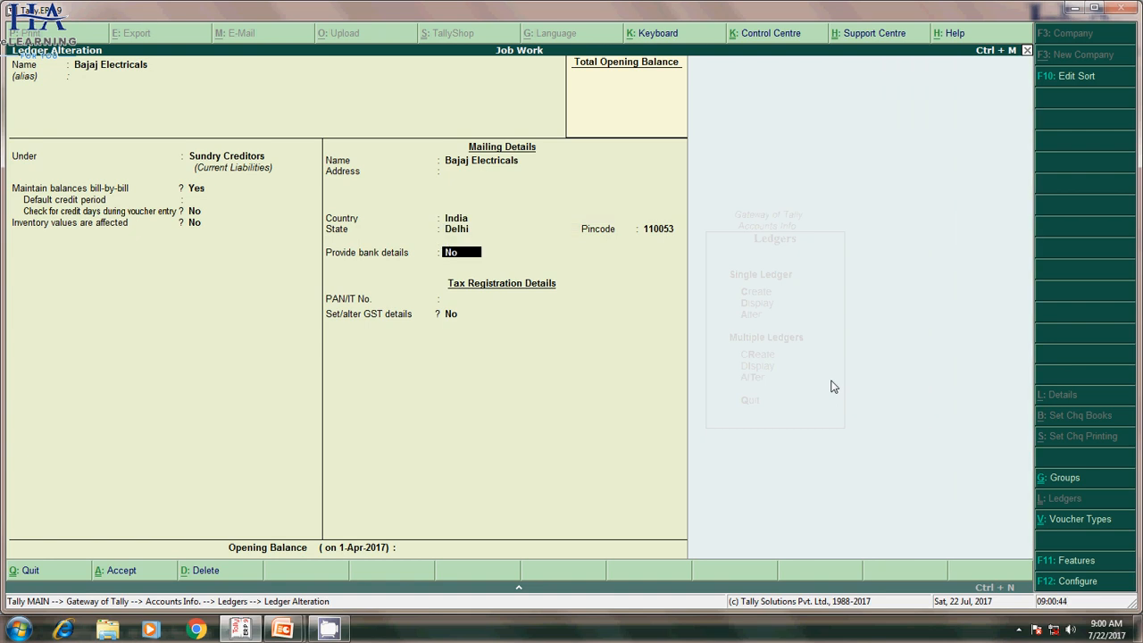
pyautogui.press('Return')
pyautogui.press('Return')
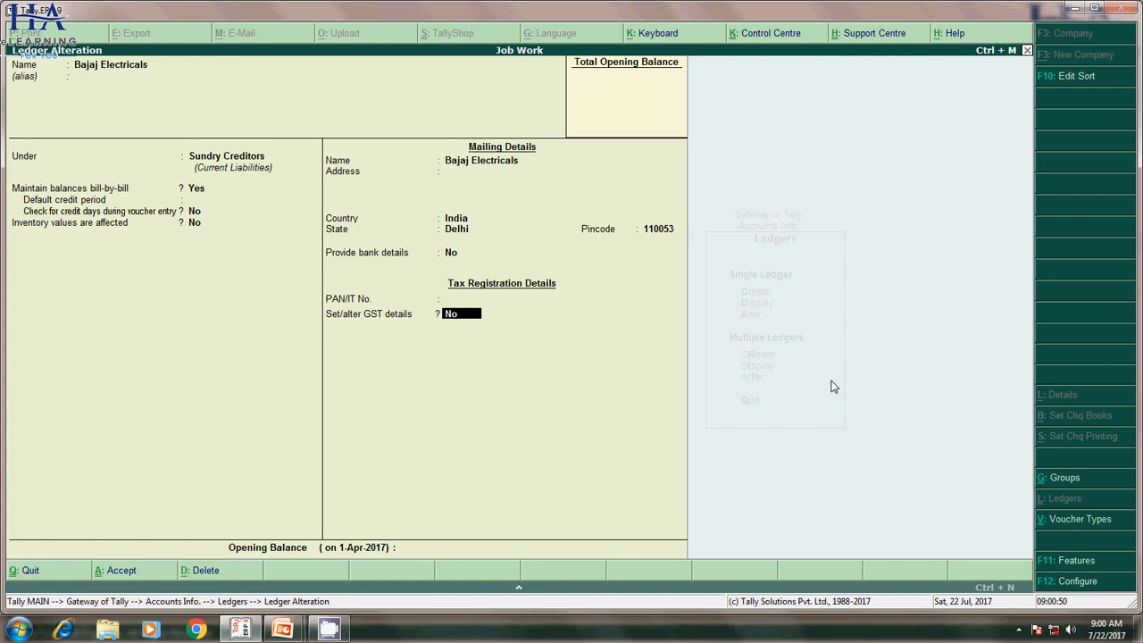
# Step: Open the Bajaj Electricals GST details, keep the Regular registration type and existing GSTIN, and save the ledger
pyautogui.press('y')
pyautogui.press('Return')
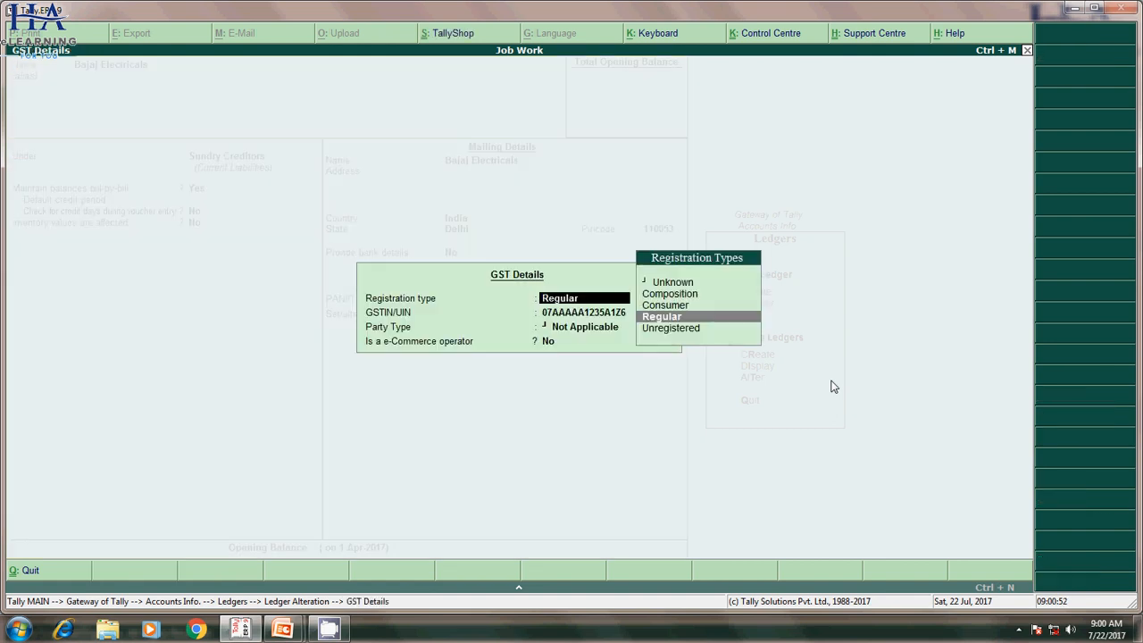
pyautogui.press('Return')
pyautogui.press('Return')
pyautogui.press('Return')
pyautogui.press('Return')
pyautogui.press('Return')
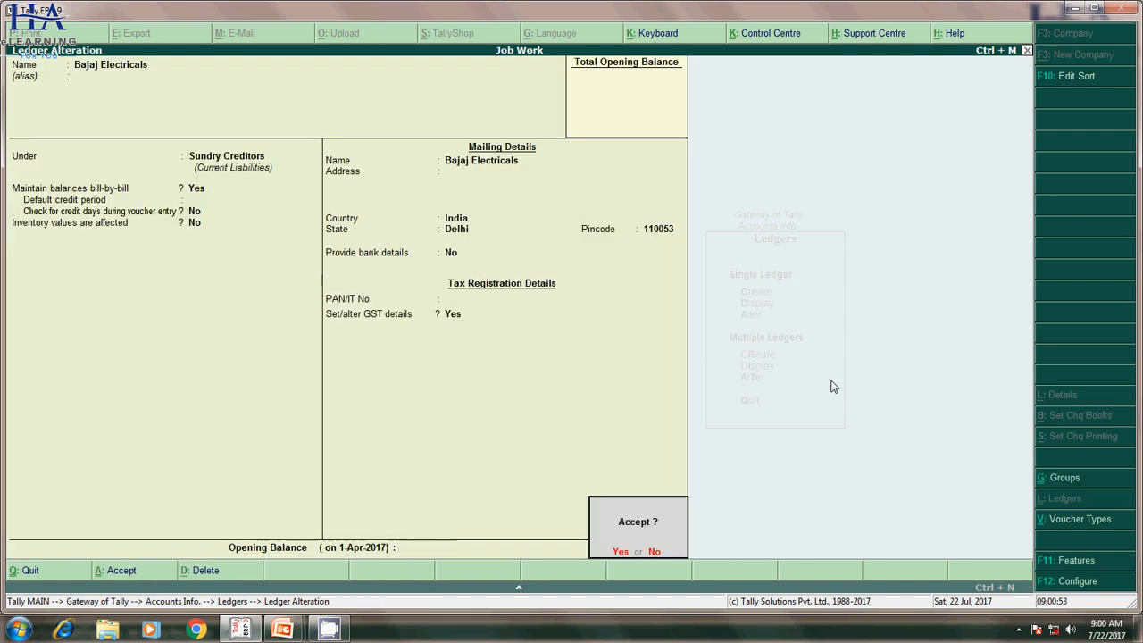
pyautogui.press('Return')
# Step: Open the Purchase ledger for alteration and check the group it belongs to
pyautogui.press('Down')
pyautogui.press('Down')
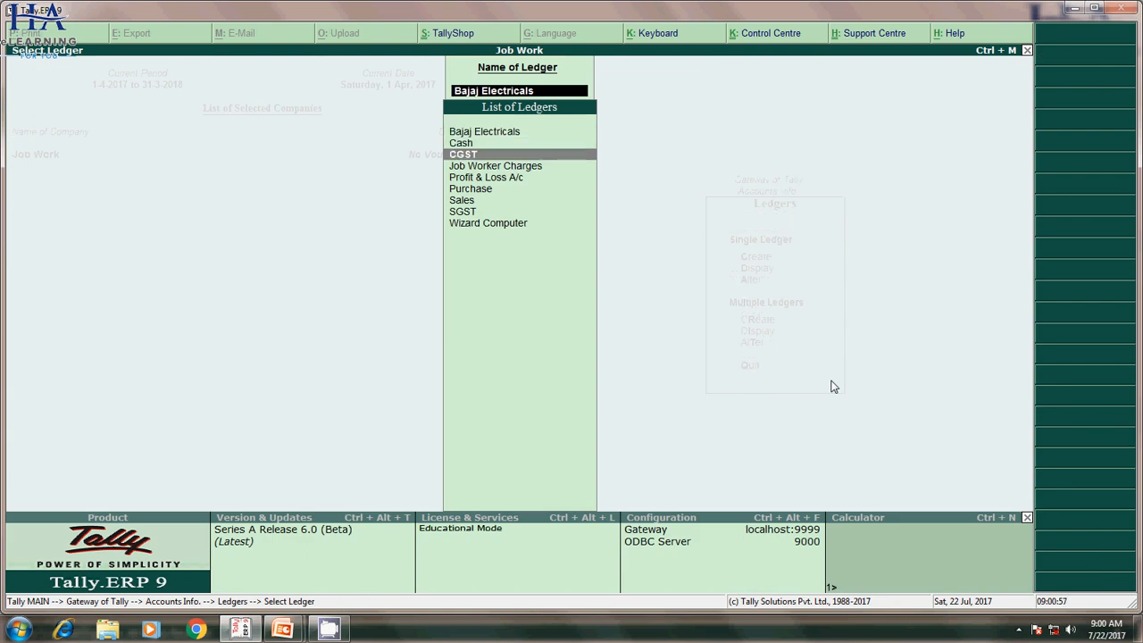
pyautogui.press('Down')
pyautogui.press('Down')
pyautogui.press('Down')
pyautogui.press('Down')
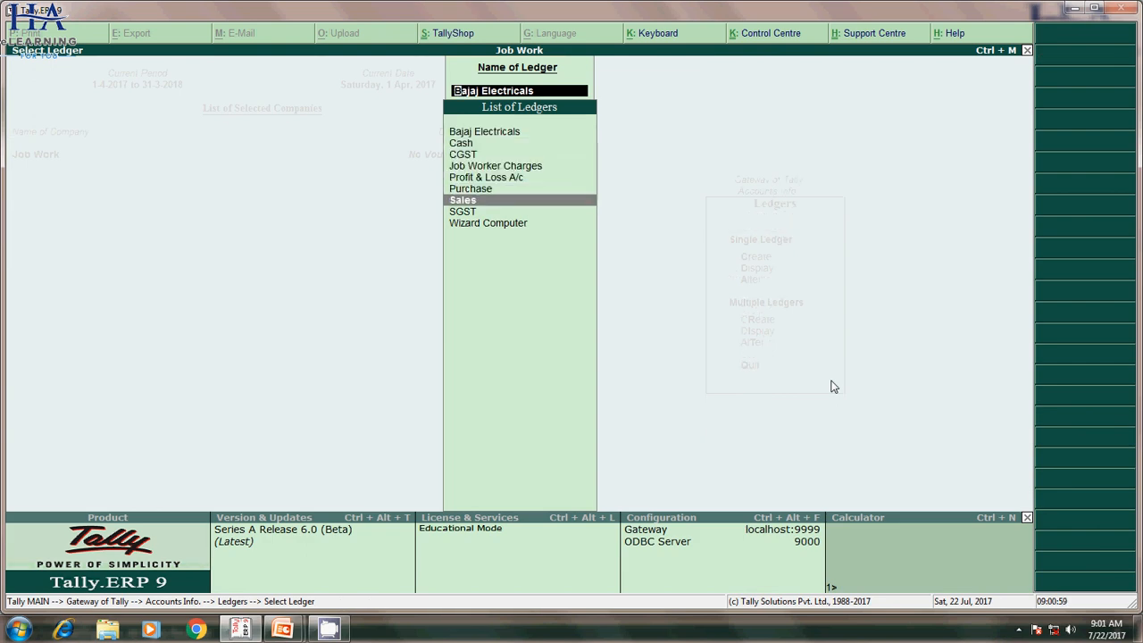
pyautogui.press('Up')
pyautogui.press('Return')
pyautogui.press('Return')
pyautogui.press('Return')
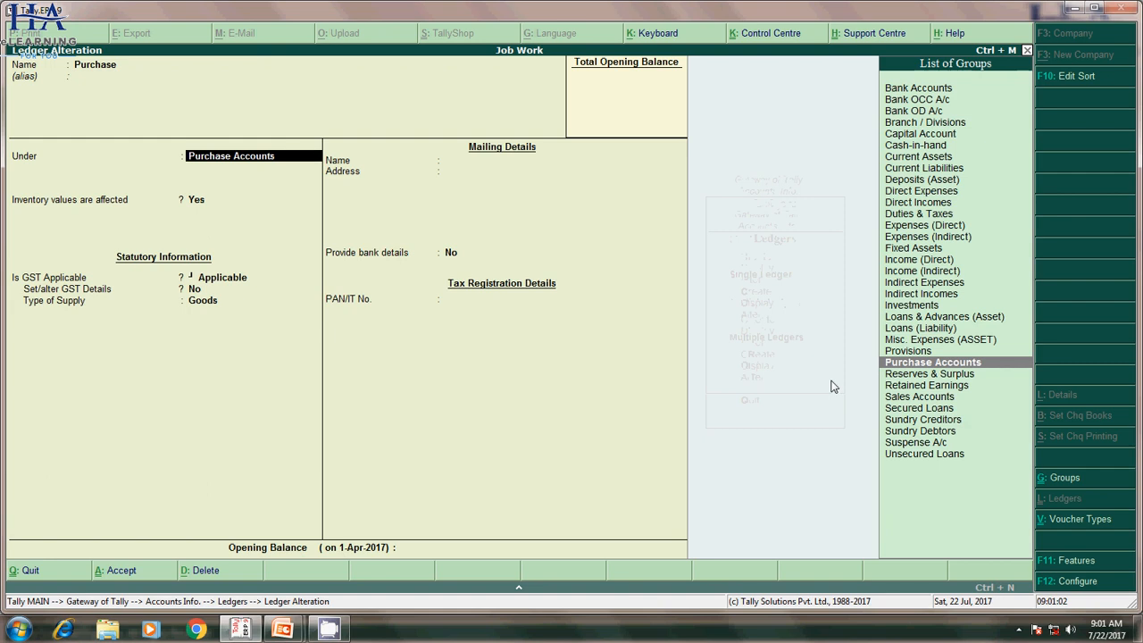
# Step: Check the Purchase ledger's inventory, GST applicability and type of supply settings, and accept the ledger
pyautogui.press('Return')
pyautogui.press('Return')
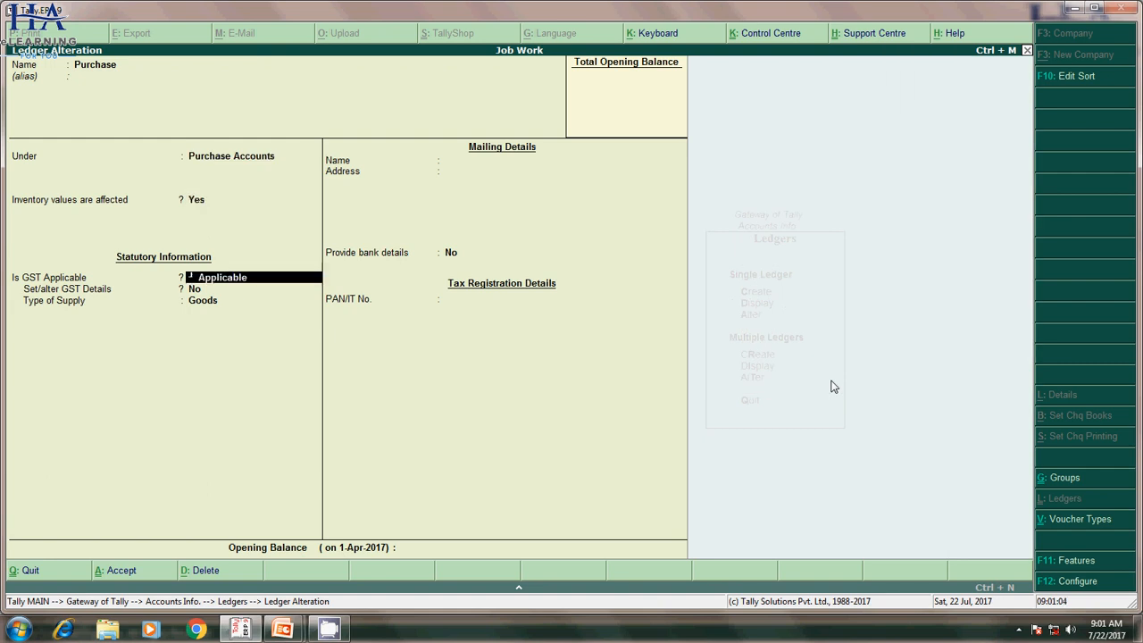
pyautogui.press('Return')
pyautogui.press('Return')
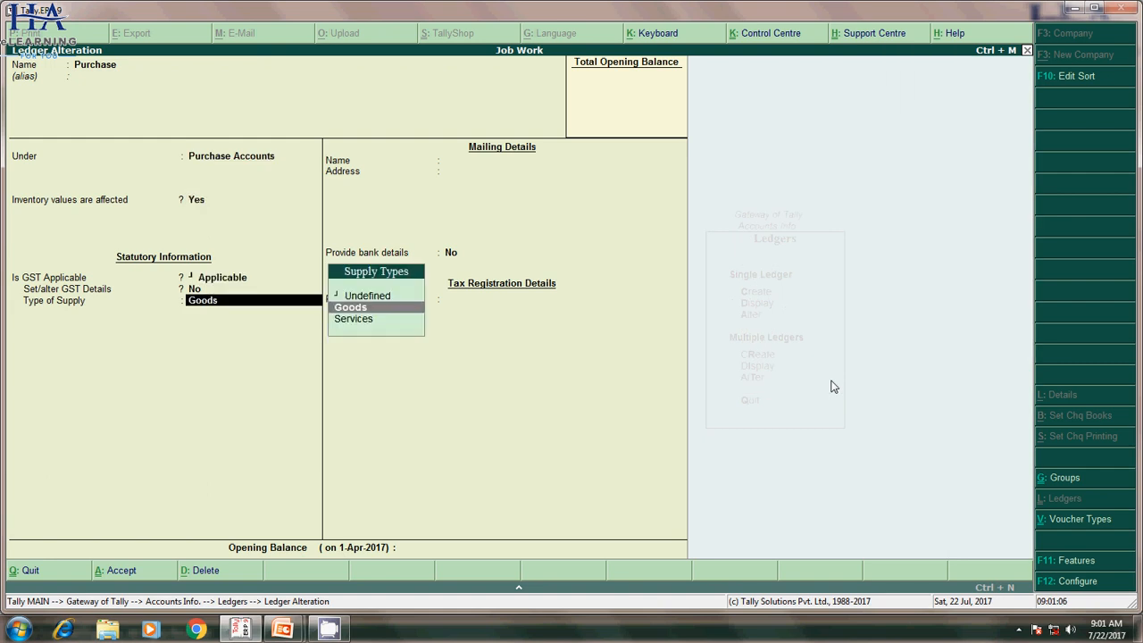
pyautogui.press('Return')
pyautogui.press('Return')
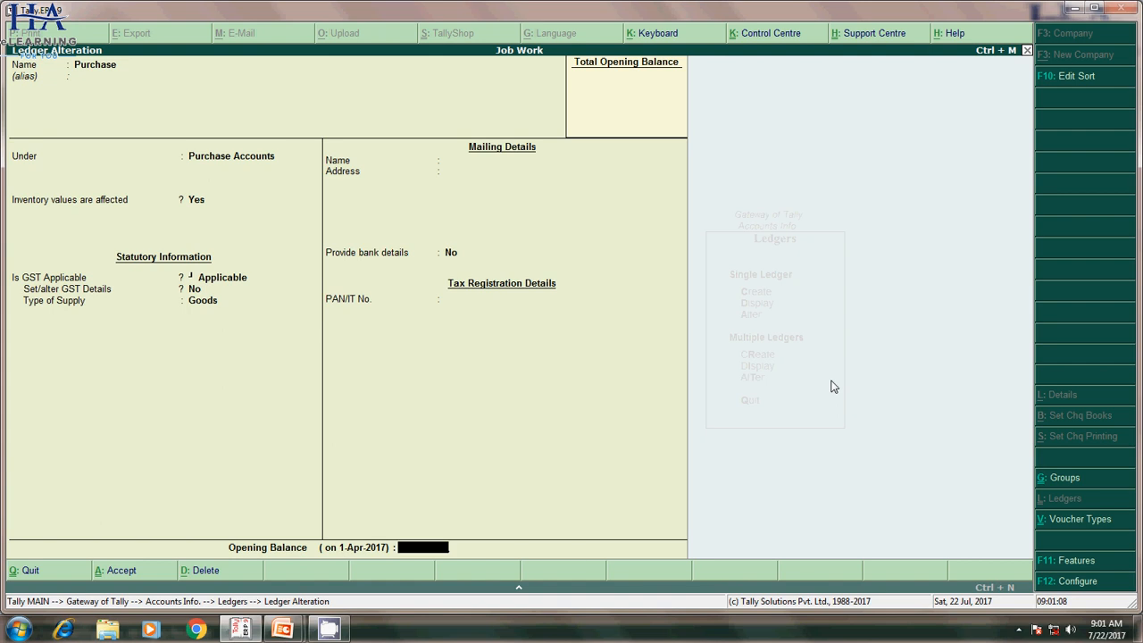
pyautogui.press('Return')
pyautogui.press('Return')
# Step: Review the Sales ledger's group, GST applicability and type of supply, and accept the ledger
pyautogui.press('Down')
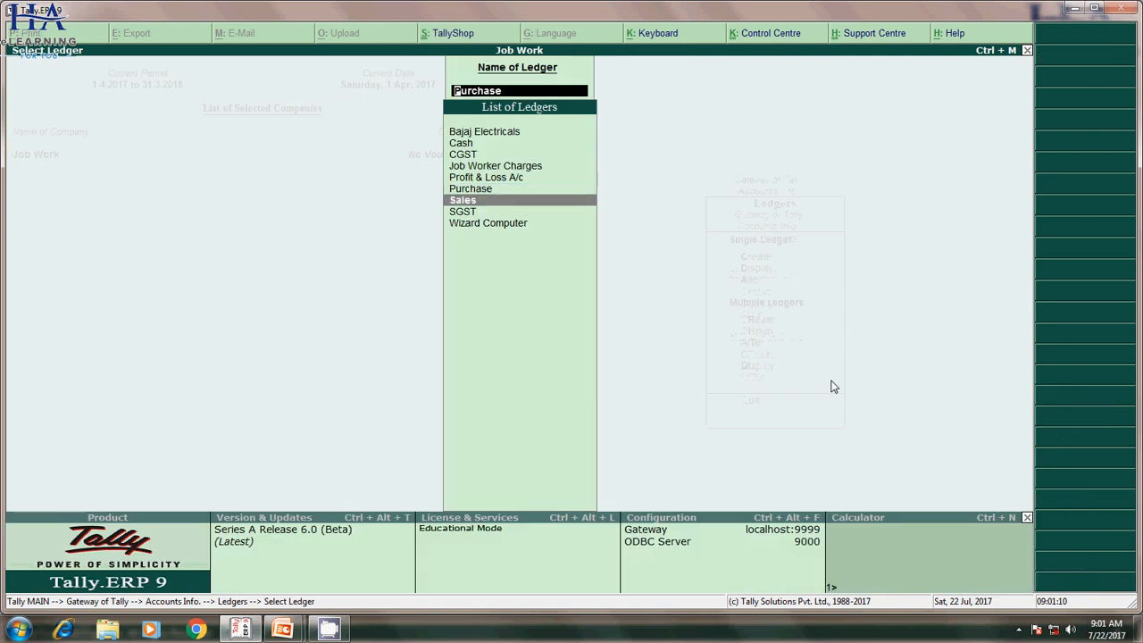
pyautogui.press('Return')
pyautogui.press('Return')
pyautogui.press('Return')
pyautogui.press('Return')
pyautogui.press('Return')
pyautogui.press('Return')
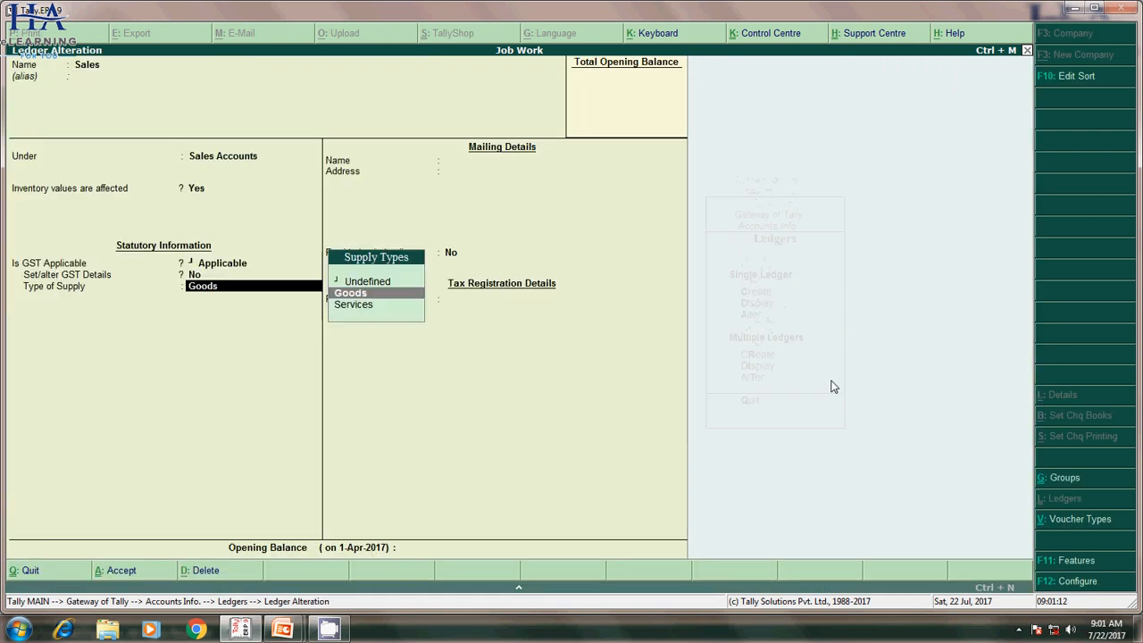
pyautogui.press('Return')
pyautogui.press('Return')
pyautogui.press('Return')
pyautogui.press('Return')
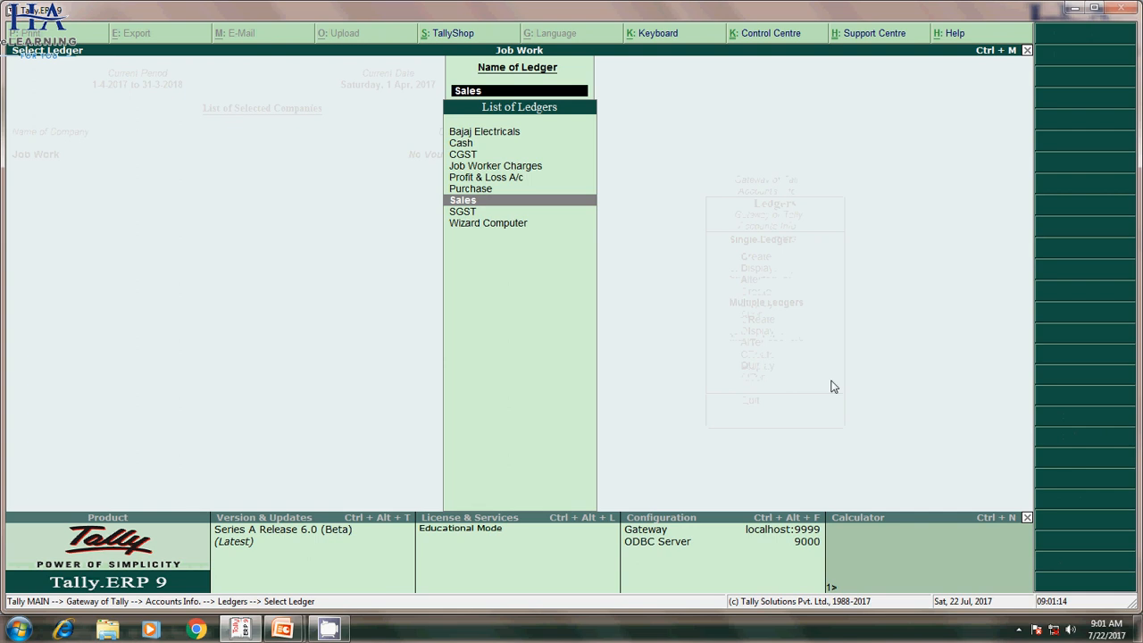
# Step: Open the CGST ledger for alteration, keeping it under Duties & Taxes
pyautogui.press('Down')
pyautogui.press('Down')
pyautogui.press('Up')
pyautogui.press('Up')
pyautogui.press('Up')
pyautogui.press('Up')
pyautogui.press('Up')
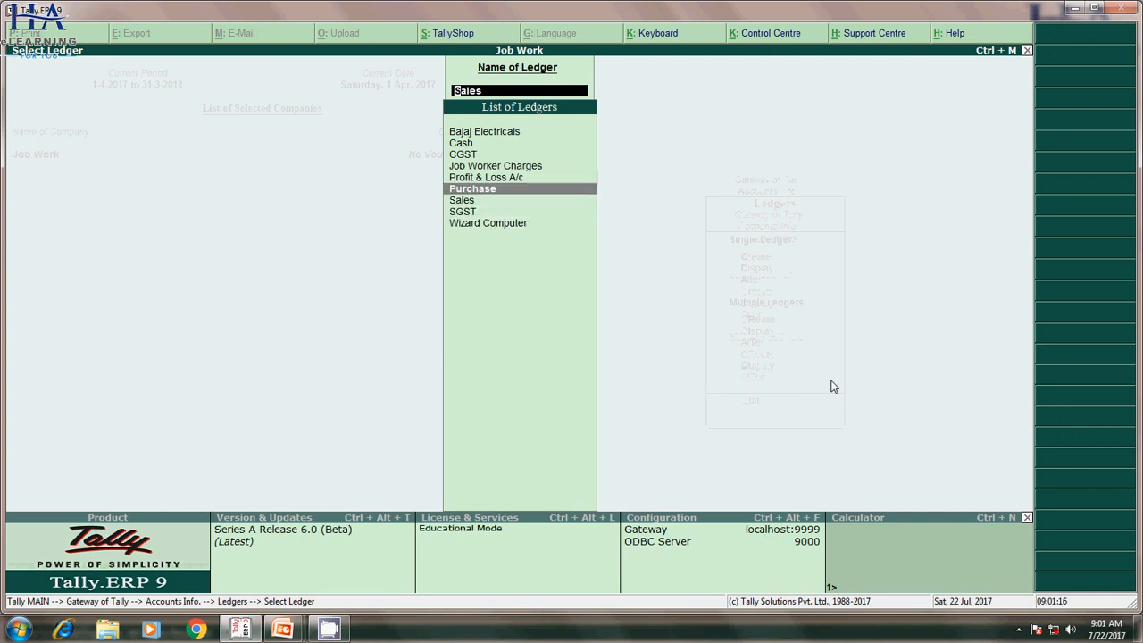
pyautogui.press('Up')
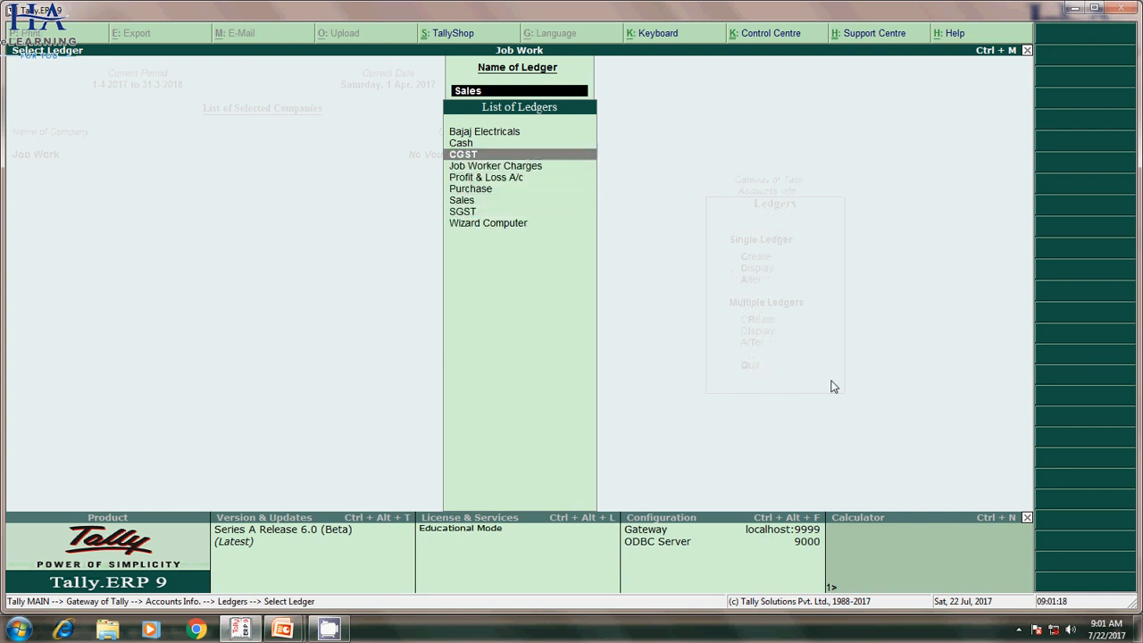
pyautogui.press('Return')
pyautogui.press('Return')
pyautogui.press('Return')
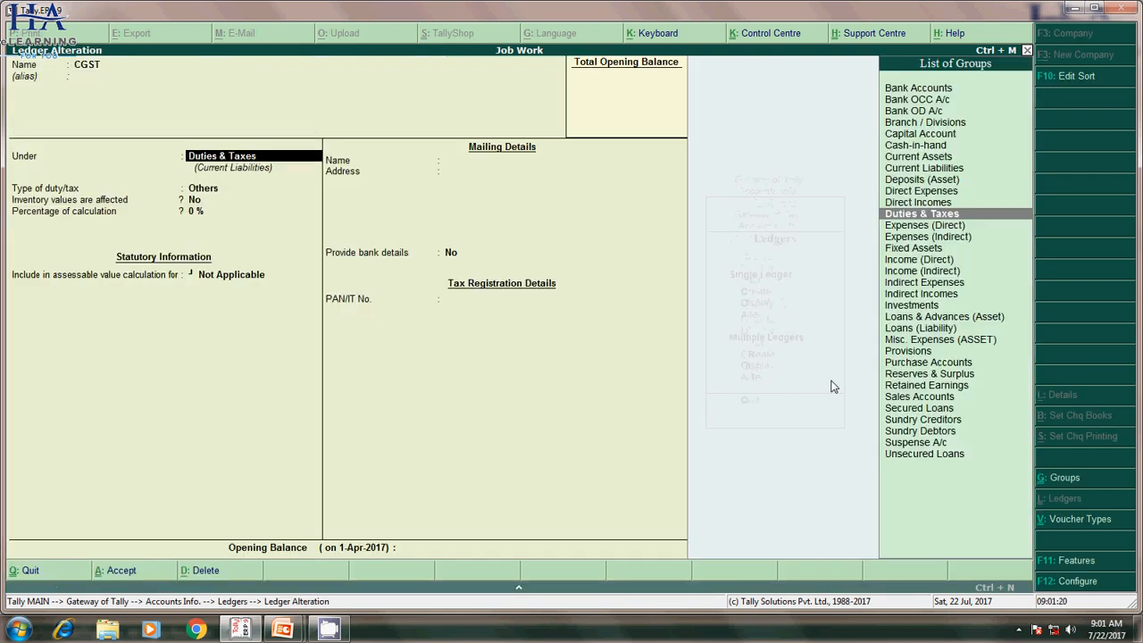
# Step: Set the CGST ledger's type of duty/tax to GST
pyautogui.press('Return')
pyautogui.press('Return')
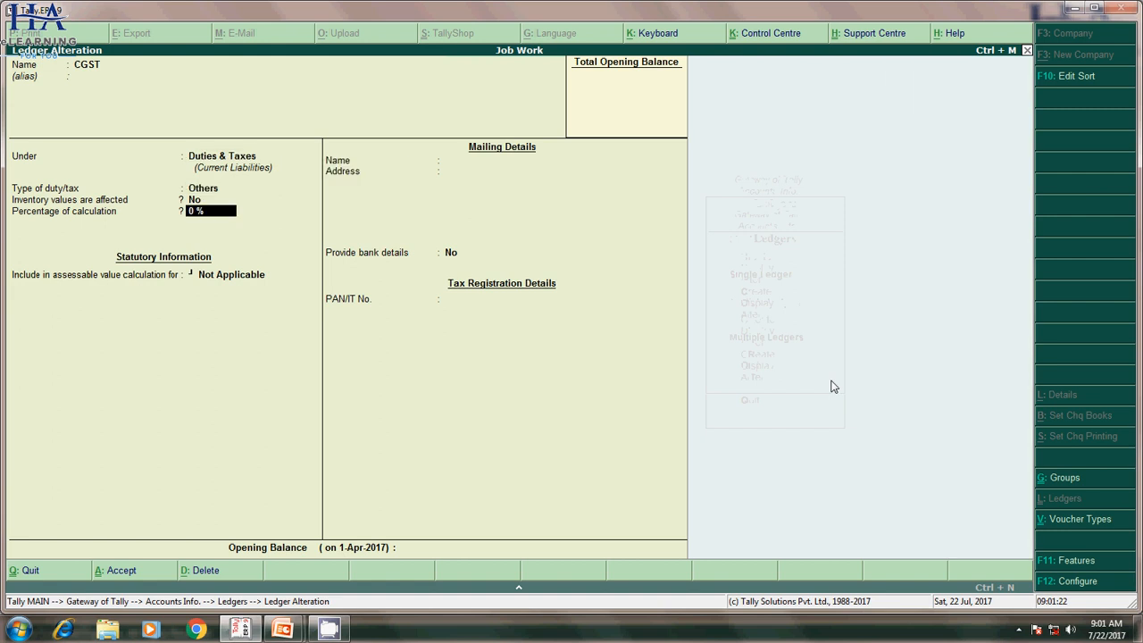
pyautogui.press('BackSpace')
pyautogui.press('Up')
pyautogui.press('Return')
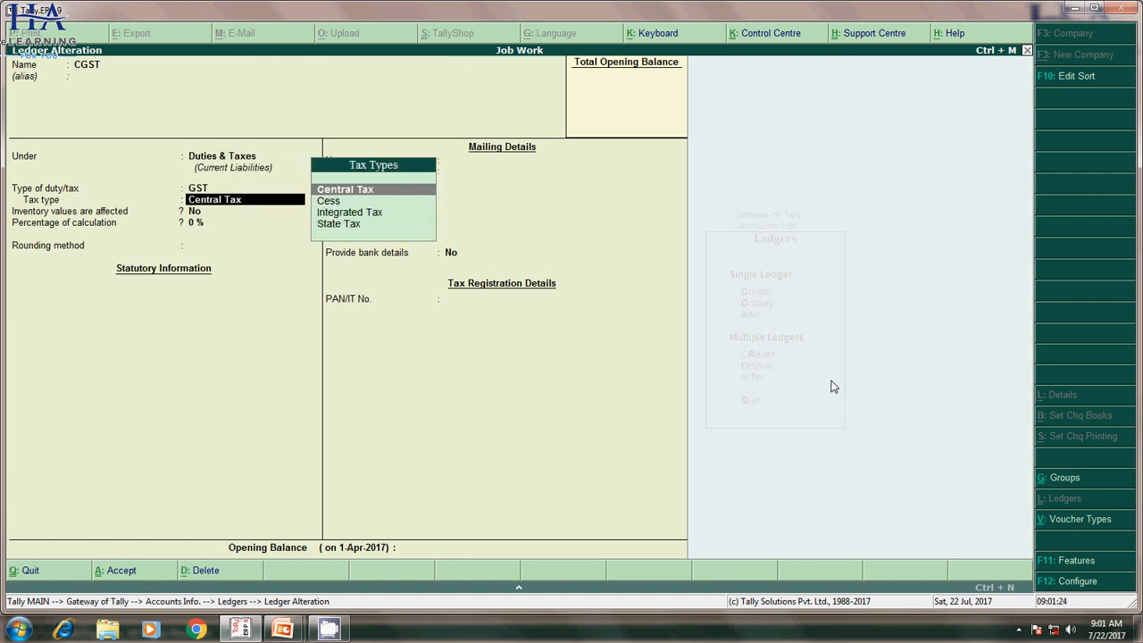
# Step: Set the CGST ledger's tax type to State Tax and save the ledger
pyautogui.press('Down')
pyautogui.press('Down')
pyautogui.press('Down')
pyautogui.press('Return')
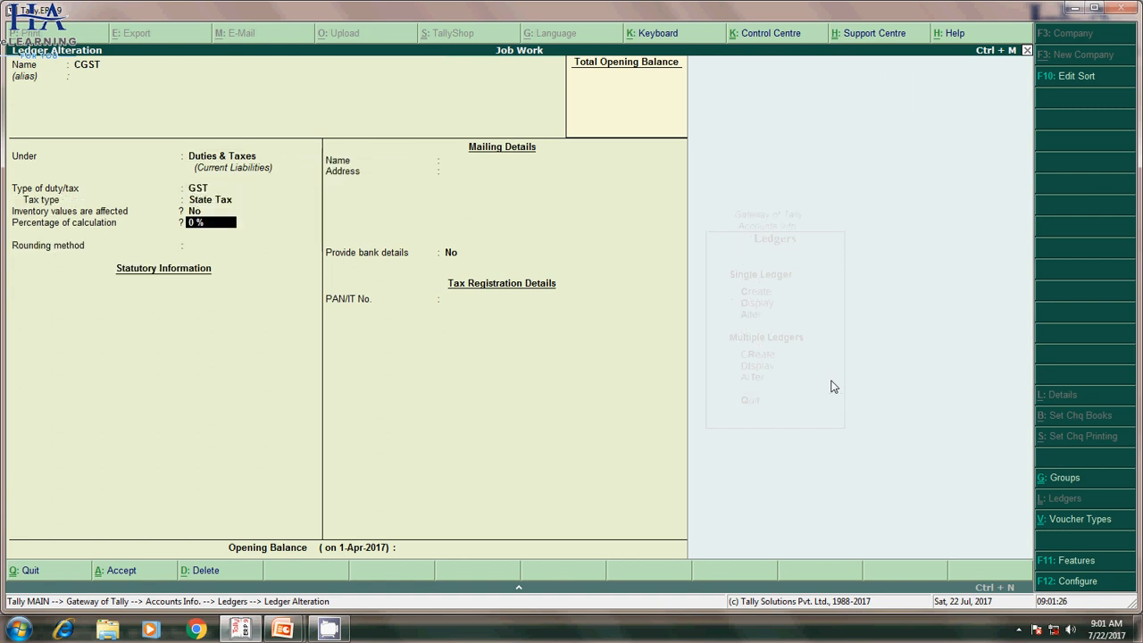
pyautogui.press('Return')
pyautogui.press('Return')
pyautogui.press('Return')
pyautogui.press('Return')
pyautogui.press('Return')
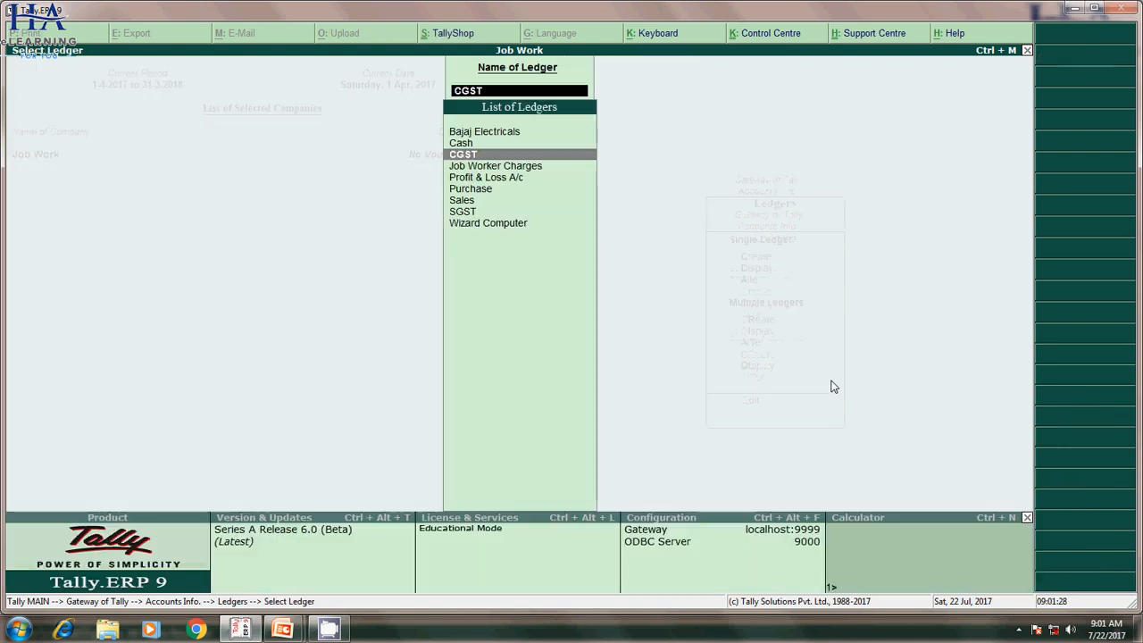
# Step: Open the SGST ledger for alteration, keep it under Duties & Taxes, and set its type of duty/tax to GST
pyautogui.press('Down')
pyautogui.press('Down')
pyautogui.press('Down')
pyautogui.press('Down')
pyautogui.press('Down')
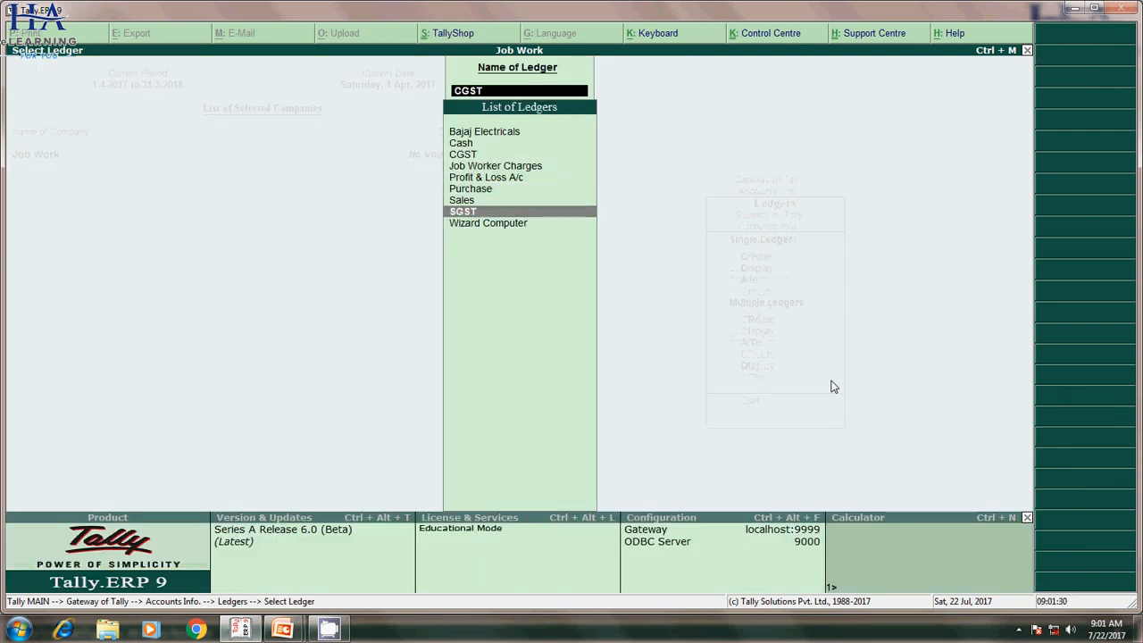
pyautogui.press('Return')
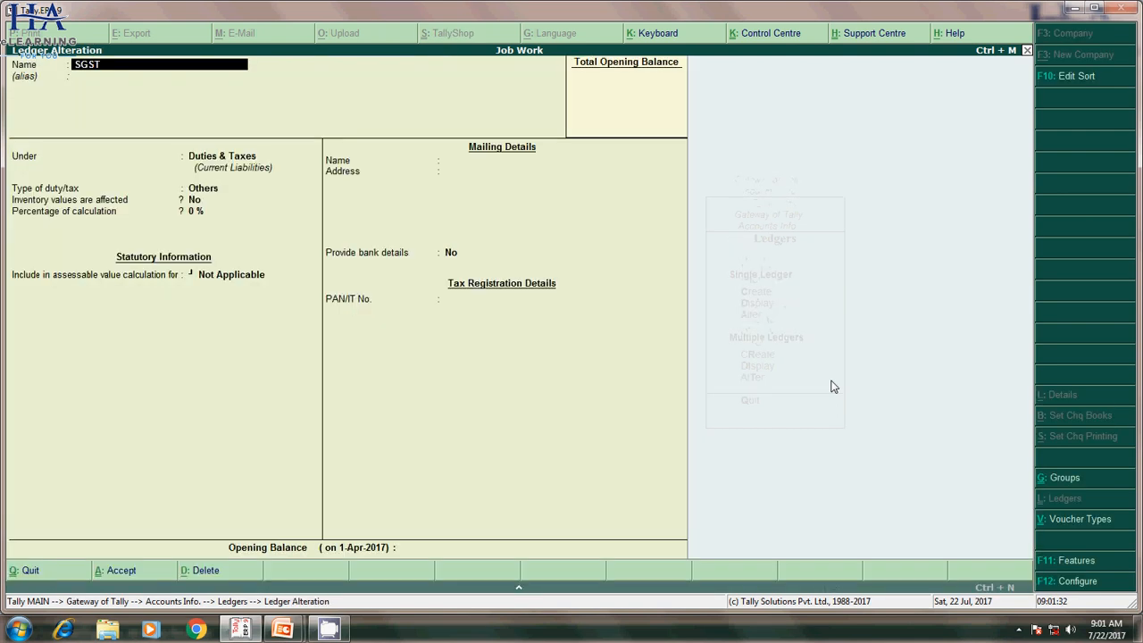
pyautogui.press('Return')
pyautogui.press('Return')
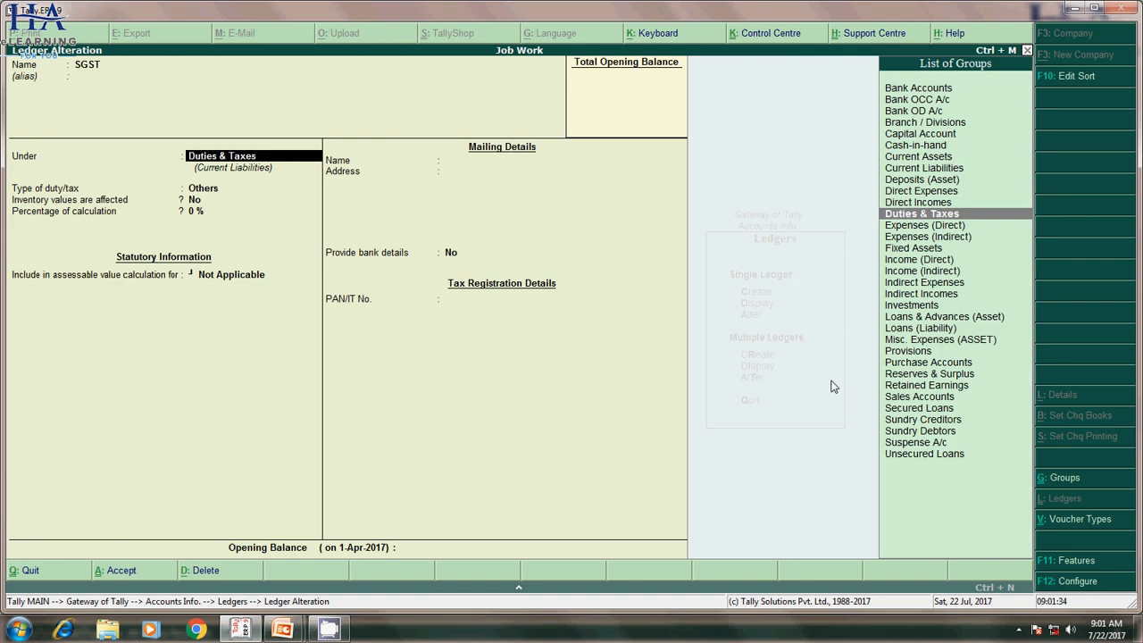
pyautogui.press('Return')
pyautogui.press('Up')
pyautogui.press('Return')
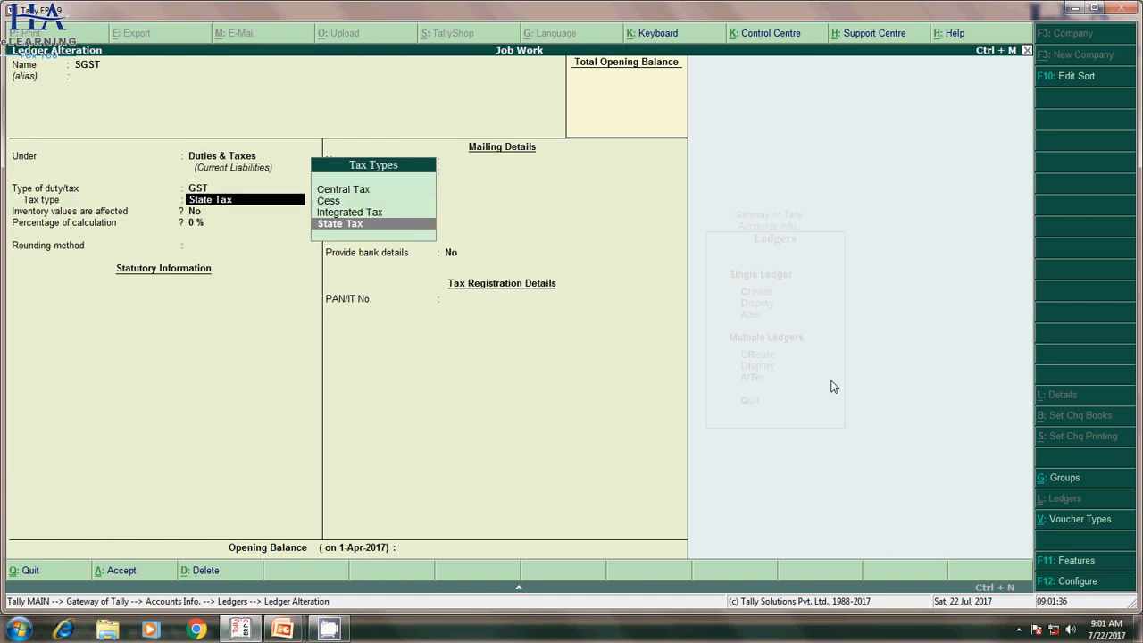
# Step: Set the SGST ledger's tax type to State Tax and save the ledger
pyautogui.press('Return')
pyautogui.press('Return')
pyautogui.press('Return')
pyautogui.press('Return')
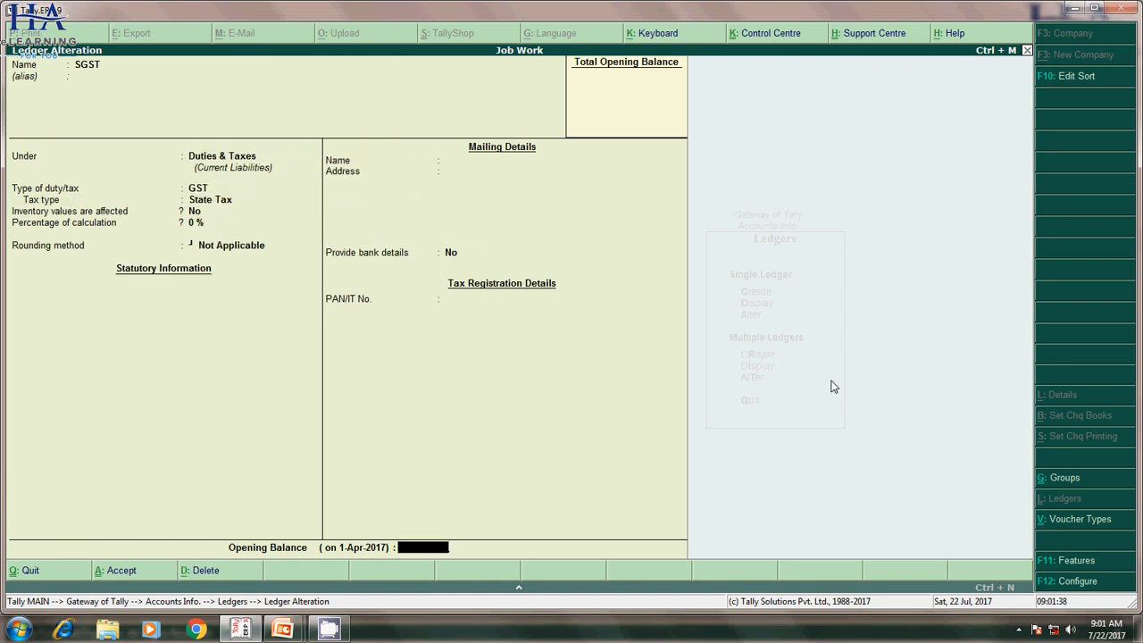
pyautogui.press('Return')
pyautogui.press('Return')
# Step: Reopen the CGST ledger for alteration, keeping it under Duties & Taxes
pyautogui.press('Up')
pyautogui.press('Up')
pyautogui.press('Up')
pyautogui.press('Up')
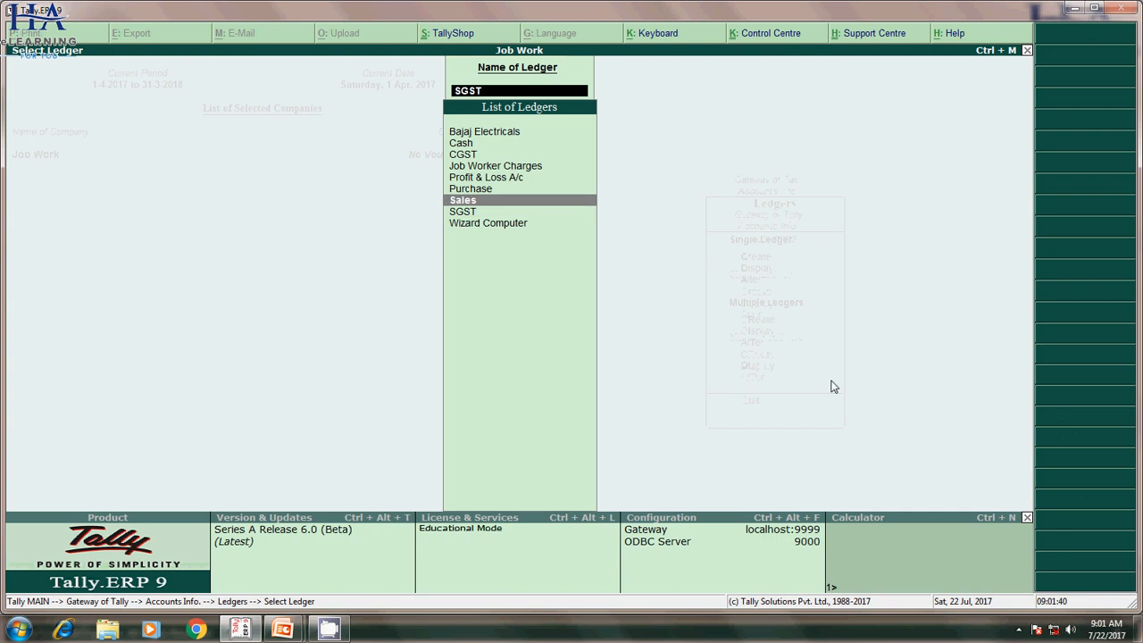
pyautogui.press('Return')
pyautogui.press('Return')
pyautogui.press('Return')
pyautogui.press('Return')
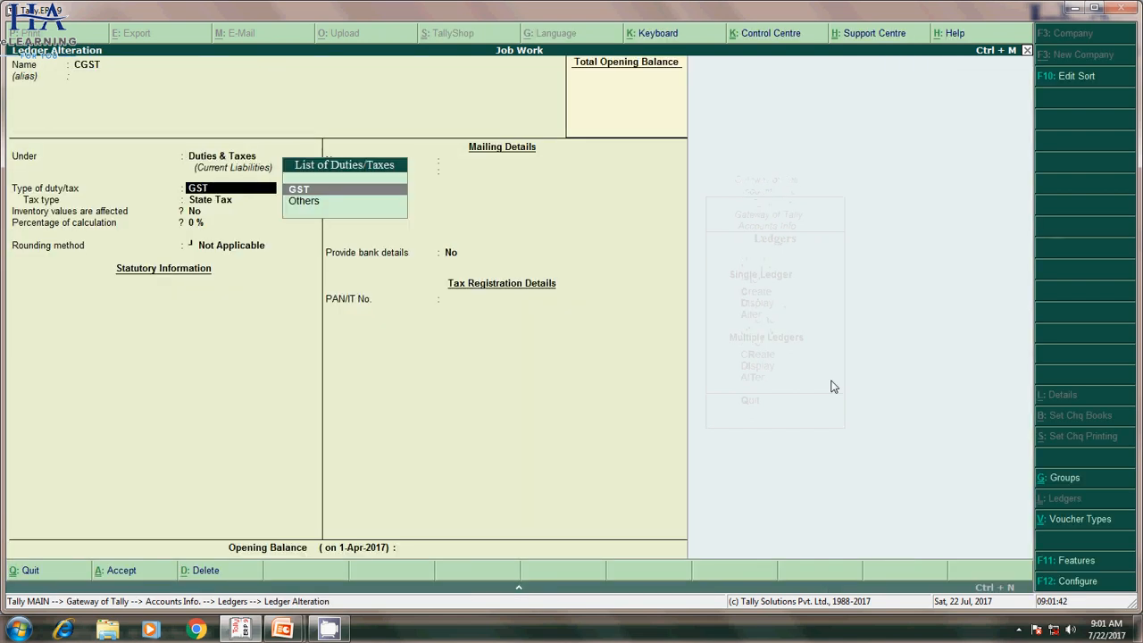
# Step: Set the CGST ledger's tax type to Central Tax, with rounding method Not Applicable, and save the ledger
pyautogui.press('Return')
pyautogui.press('Up')
pyautogui.press('Up')
pyautogui.press('Up')
pyautogui.press('Return')
pyautogui.press('Return')
pyautogui.press('Return')
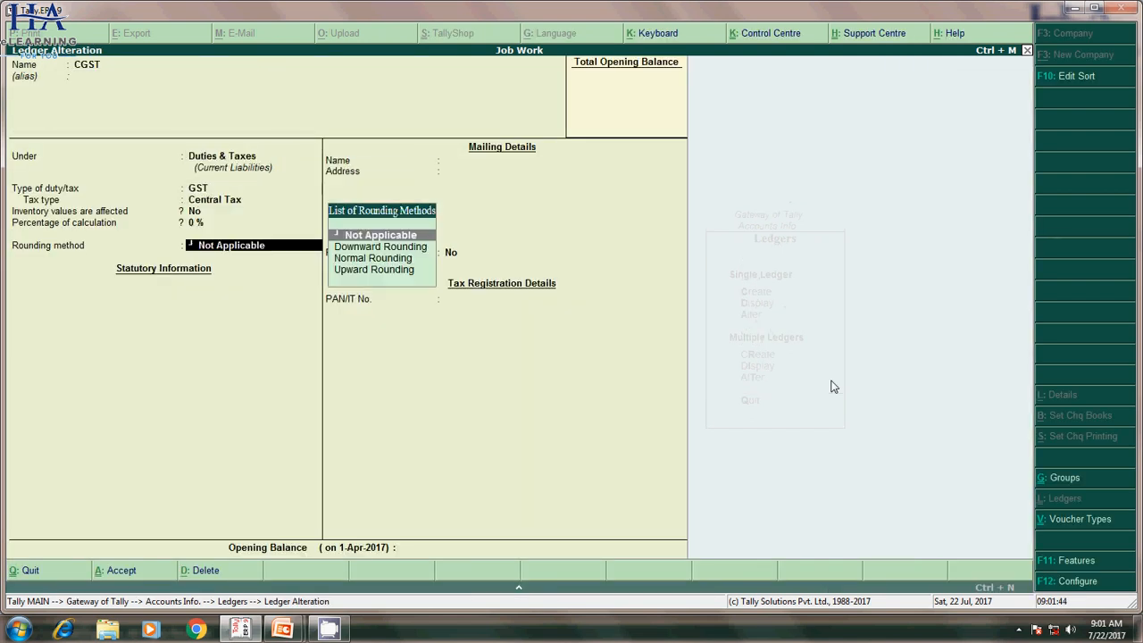
pyautogui.press('Return')
pyautogui.press('Return')
pyautogui.press('Down')
pyautogui.press('Down')
pyautogui.press('Down')
pyautogui.press('Down')
pyautogui.press('Down')
pyautogui.press('Down')
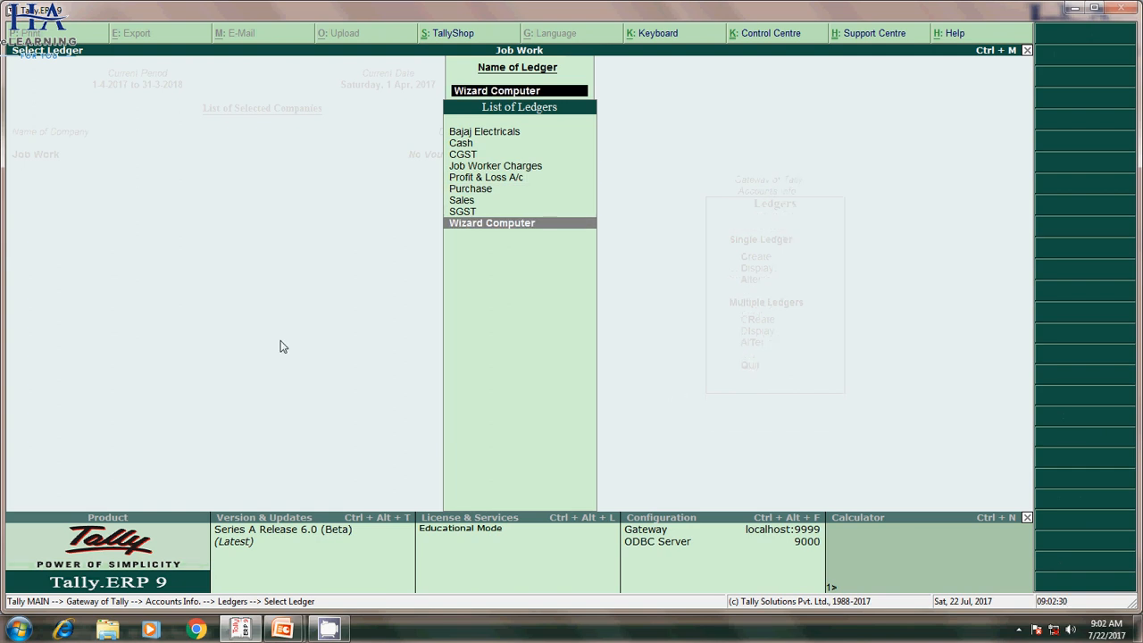
# Step: Review the Bajaj Electricals ledger's group, bill-by-bill and mailing details, and quit without altering it
pyautogui.press('Up')
pyautogui.press('Up')
pyautogui.press('Up')
pyautogui.press('Up')
pyautogui.press('Up')
pyautogui.press('Up')
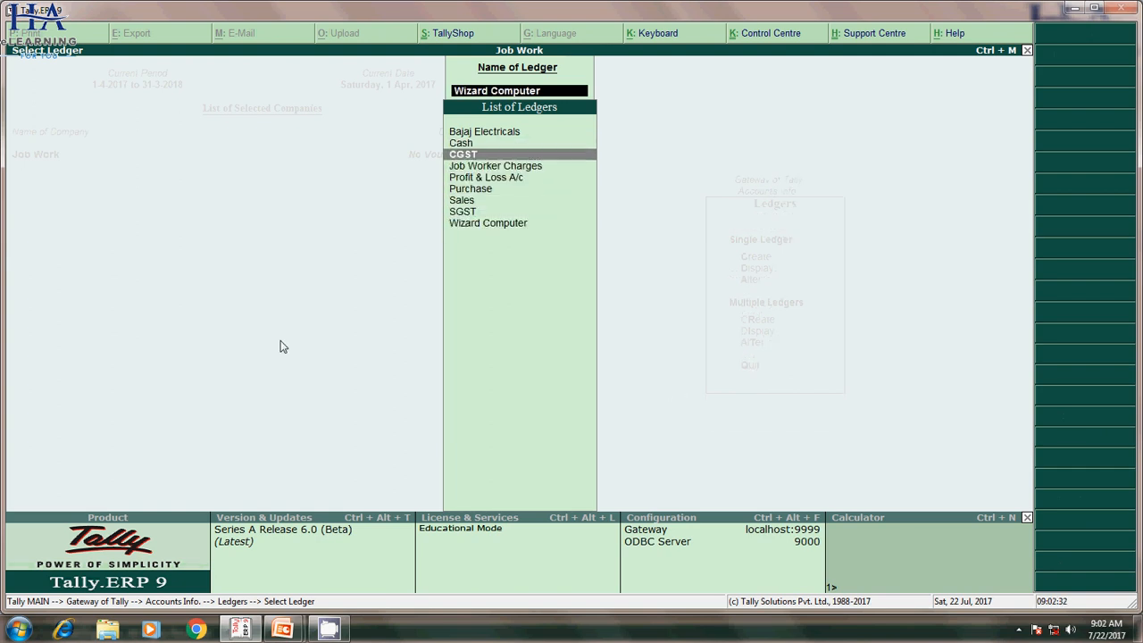
pyautogui.press('Up')
pyautogui.press('Up')
pyautogui.press('Return')
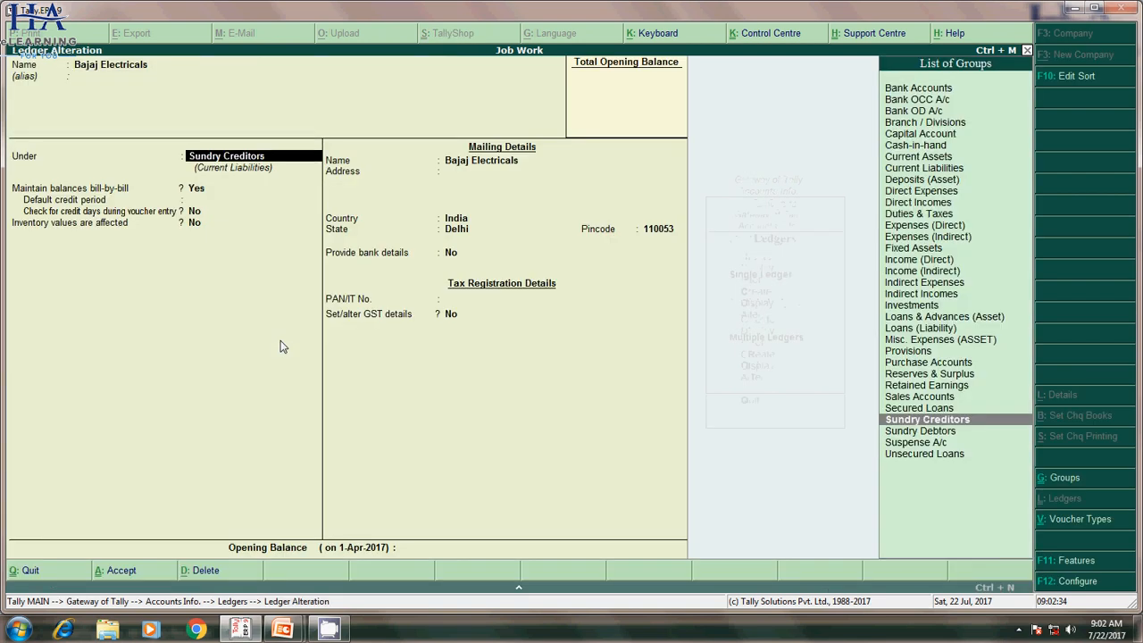
pyautogui.press('Return')
pyautogui.press('Return')
pyautogui.press('Return')
pyautogui.press('Return')
pyautogui.press('Escape')
pyautogui.press('Return')
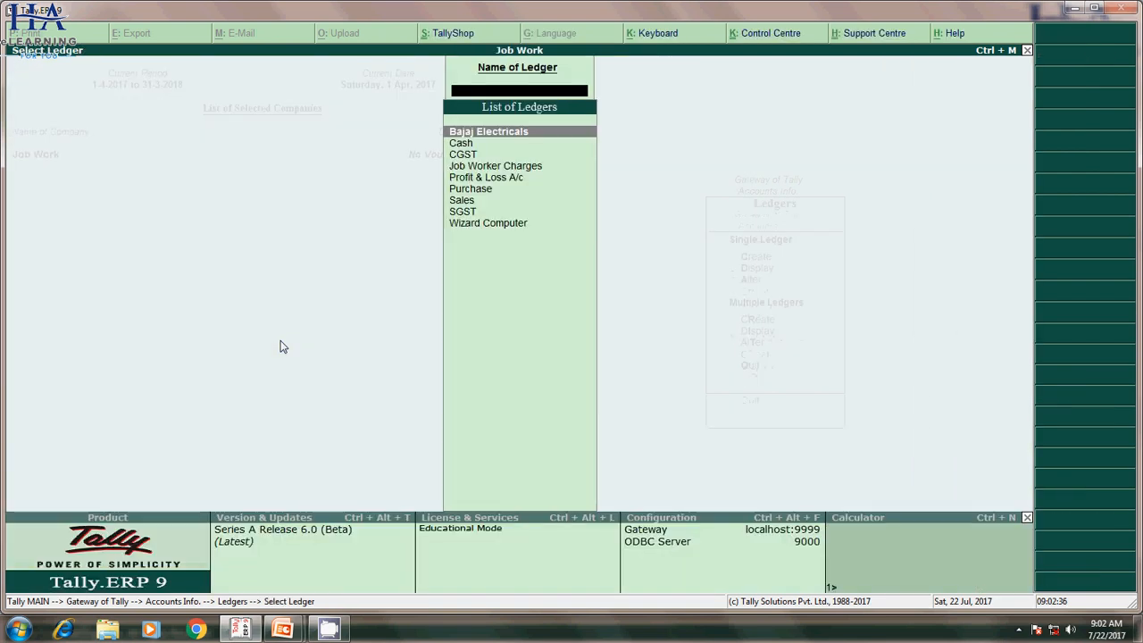
# Step: Check the CGST ledger's duty type, tax type and percentage of calculation, and quit without altering it
pyautogui.press('Down')
pyautogui.press('Down')
pyautogui.press('Return')
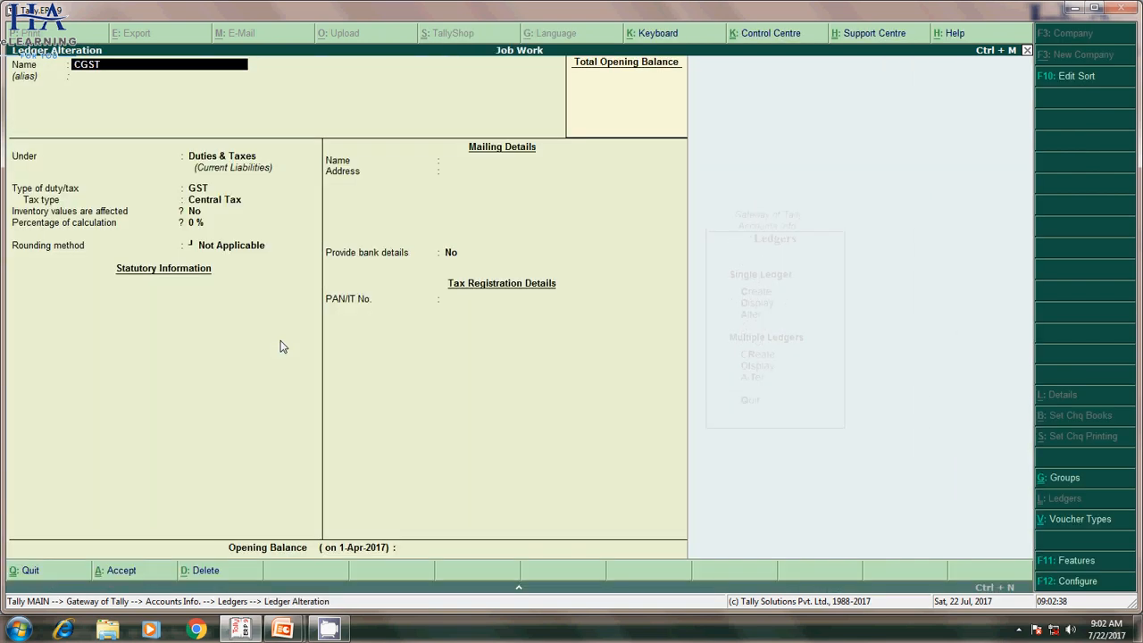
pyautogui.press('Return')
pyautogui.press('Return')
pyautogui.press('Return')
pyautogui.press('Return')
pyautogui.press('Return')
pyautogui.press('Return')
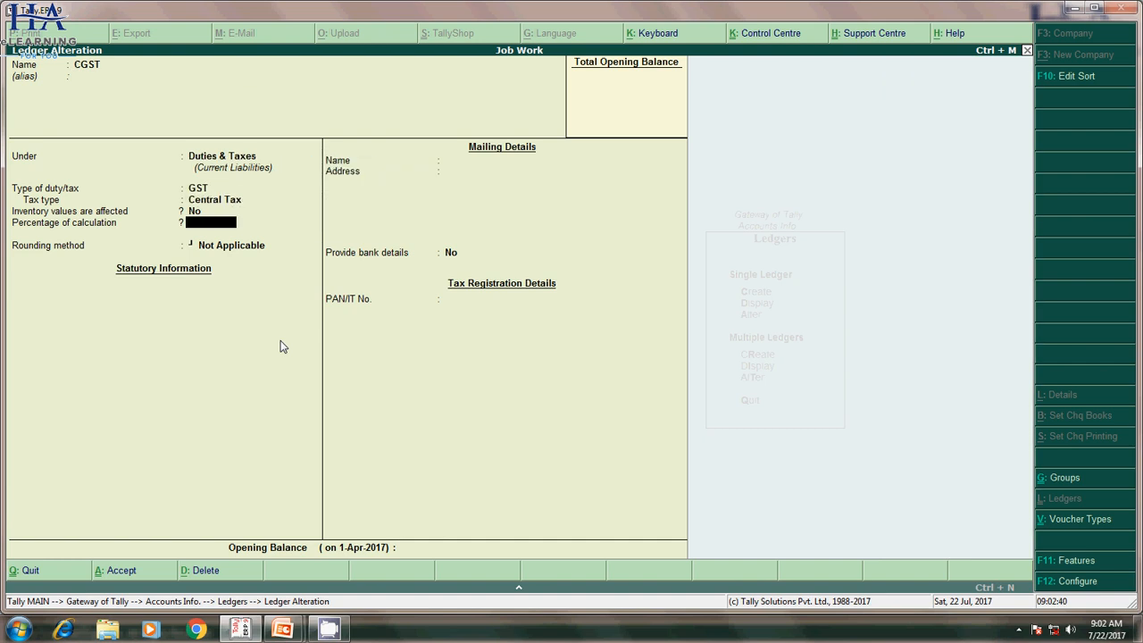
pyautogui.press('Escape')
pyautogui.press('Return')
# Step: Review the Wizard Computer ledger's group and mailing details, and quit without saving any change
pyautogui.press('Down')
pyautogui.press('Down')
pyautogui.press('Down')
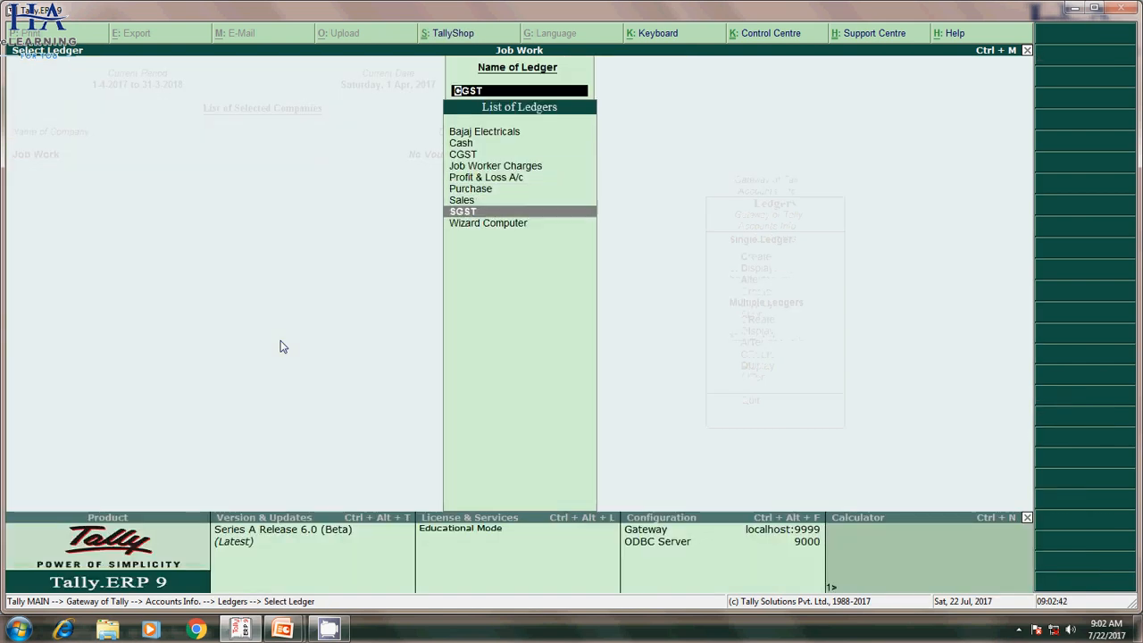
pyautogui.press('Up')
pyautogui.press('Up')
pyautogui.press('Up')
pyautogui.press('Up')
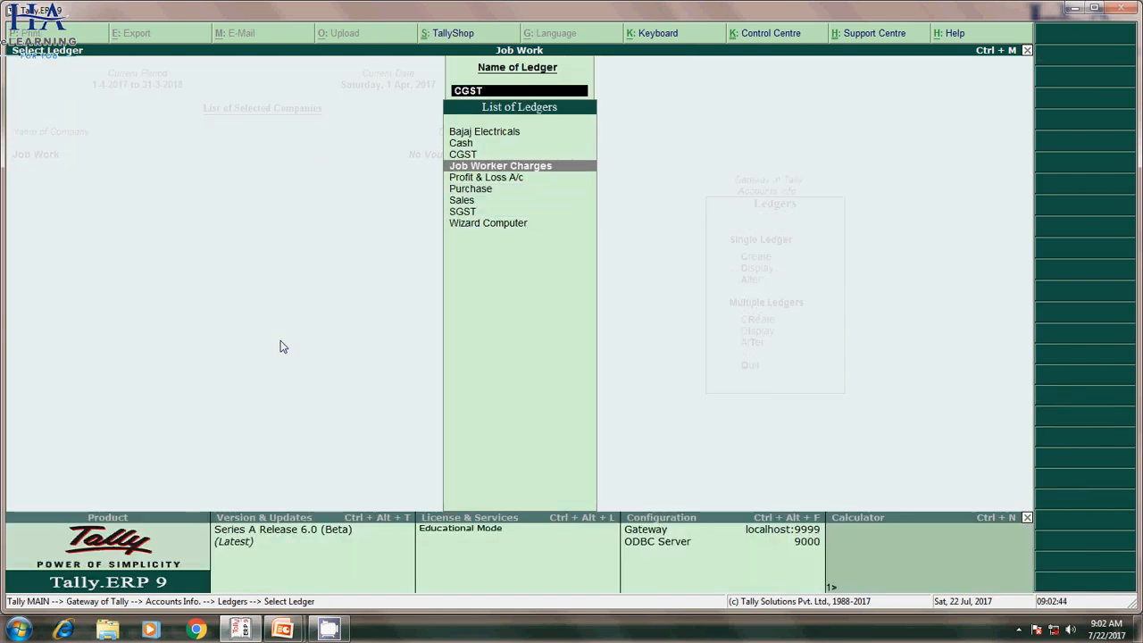
pyautogui.press('Down')
pyautogui.press('Down')
pyautogui.press('Down')
pyautogui.press('Down')
pyautogui.press('Down')
pyautogui.press('Return')
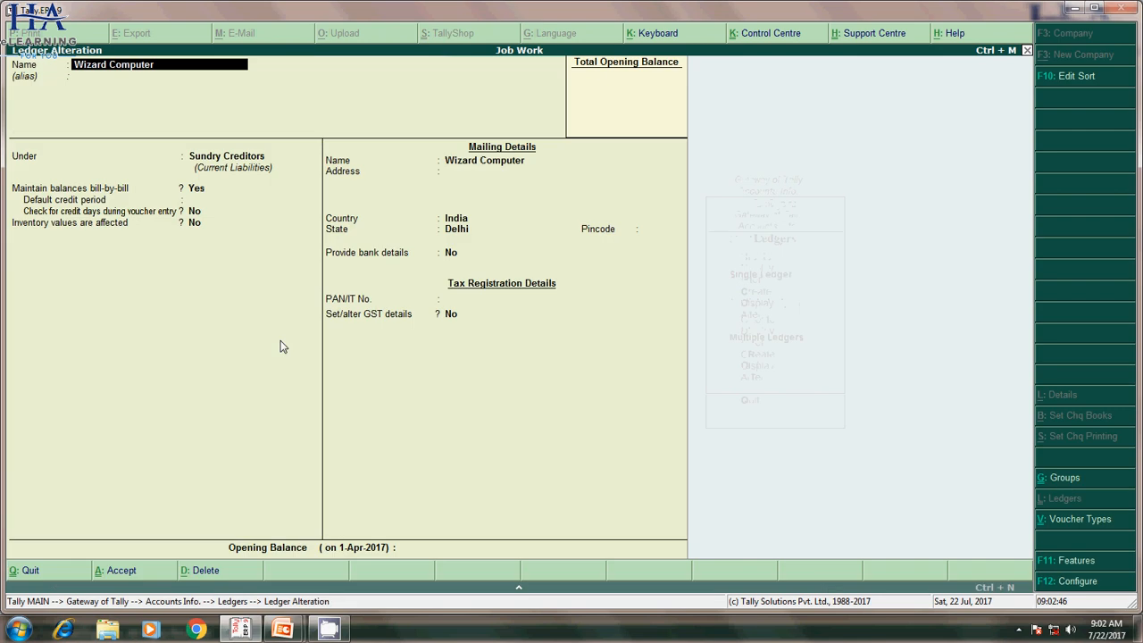
pyautogui.press('BackSpace')
pyautogui.press('Escape')
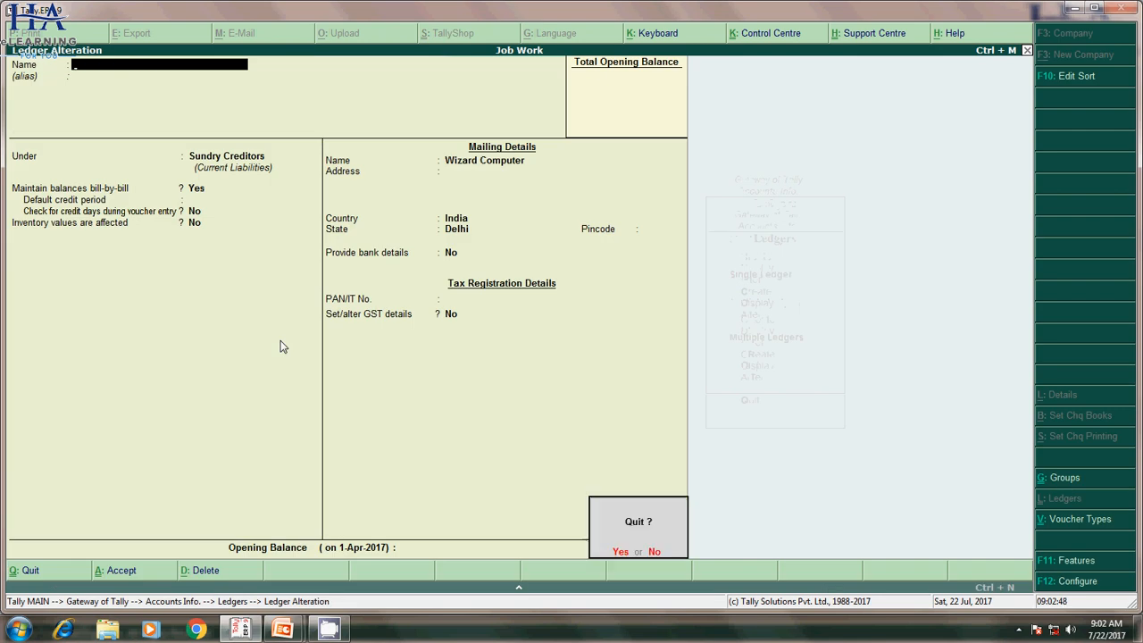
pyautogui.press('y')
# Step: Leave the ledger masters and start creating a single godown in the inventory masters
pyautogui.press('BackSpace')
pyautogui.press('Escape')
pyautogui.press('Escape')
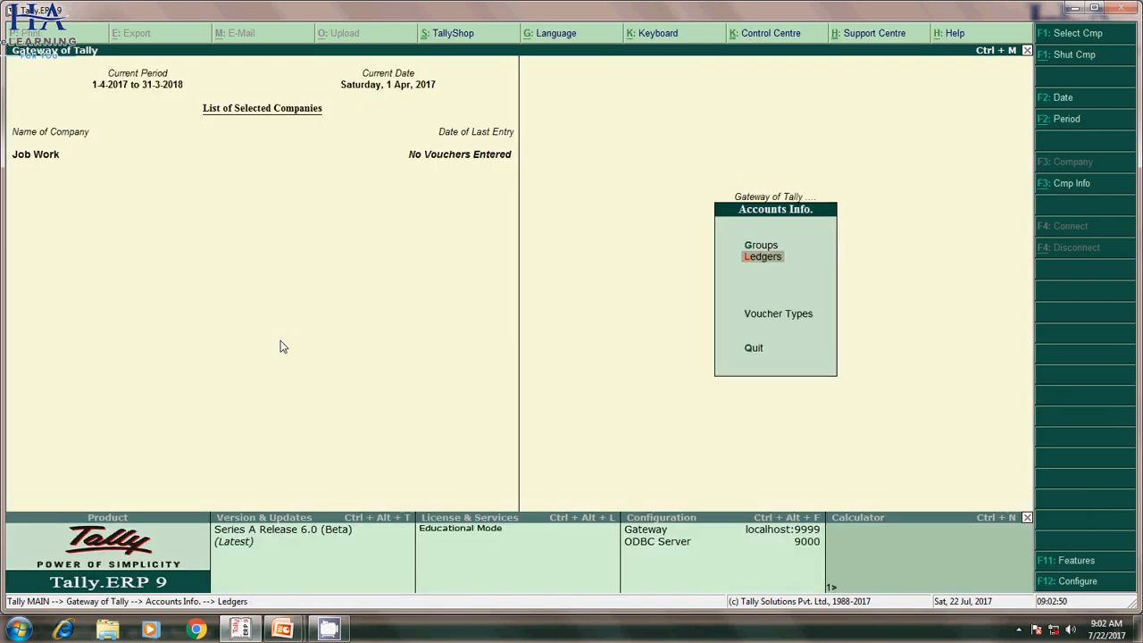
pyautogui.press('Escape')
pyautogui.press('Down')
pyautogui.press('Return')
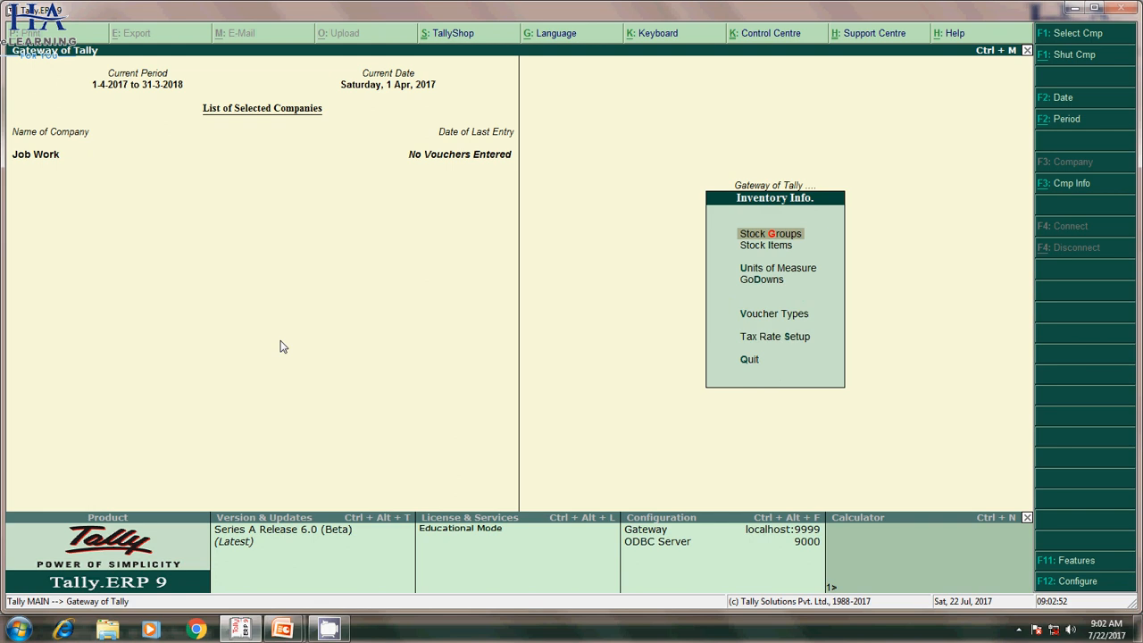
pyautogui.press('Down')
pyautogui.press('Down')
pyautogui.press('Down')
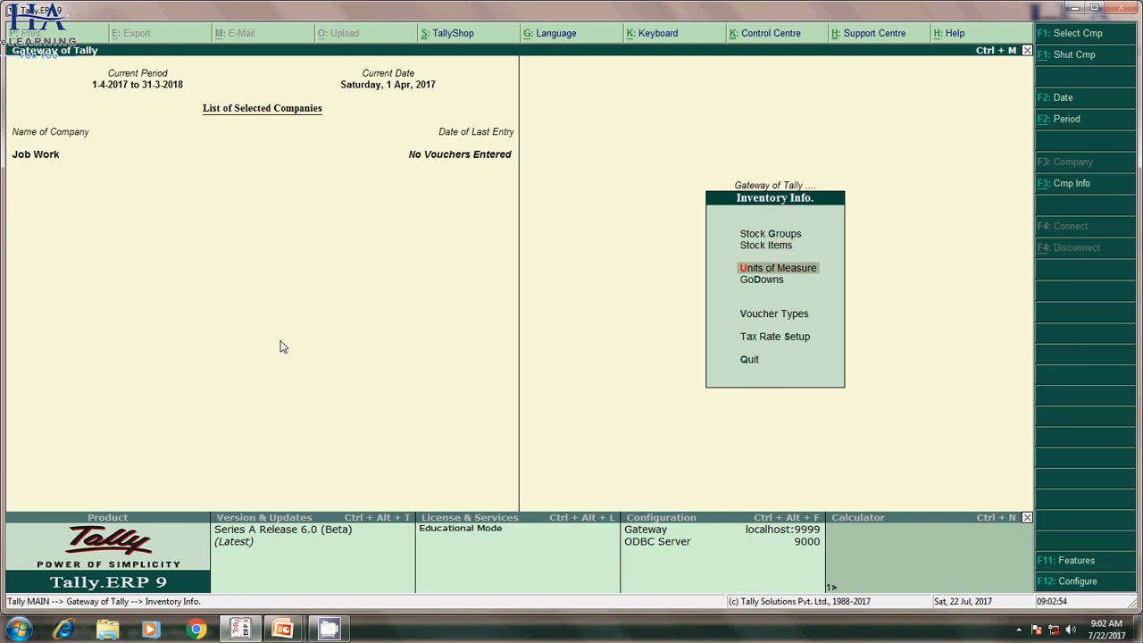
pyautogui.press('Return')
pyautogui.press('Return')
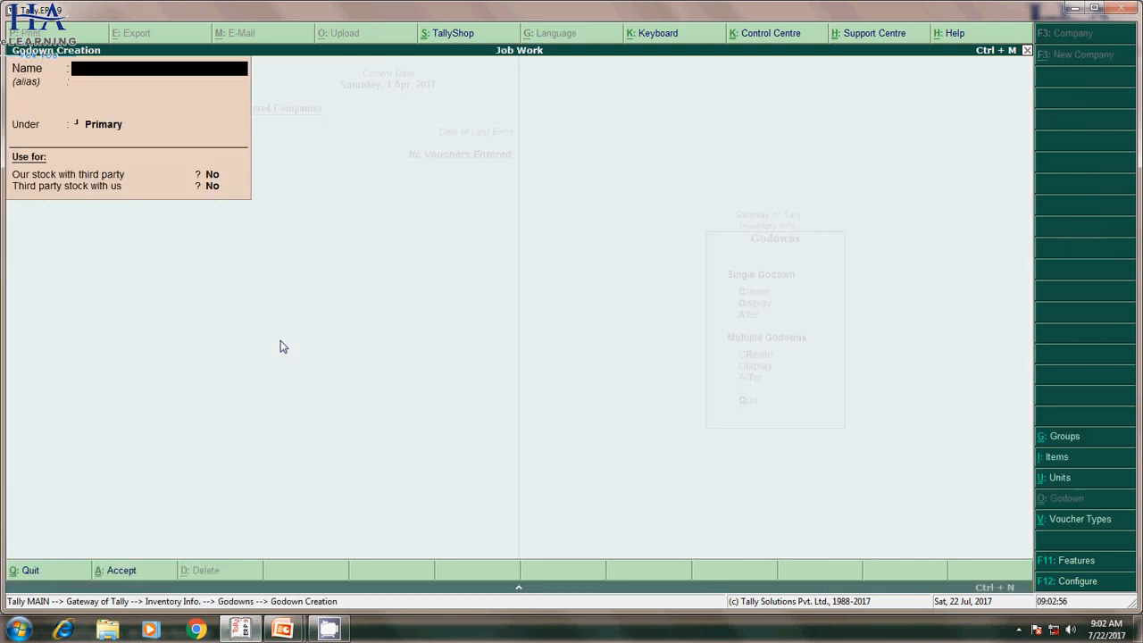
# Step: Create the godown Raw Material Godown under Primary, with both third-party stock options set to No
pyautogui.write('Raw Material Godown')
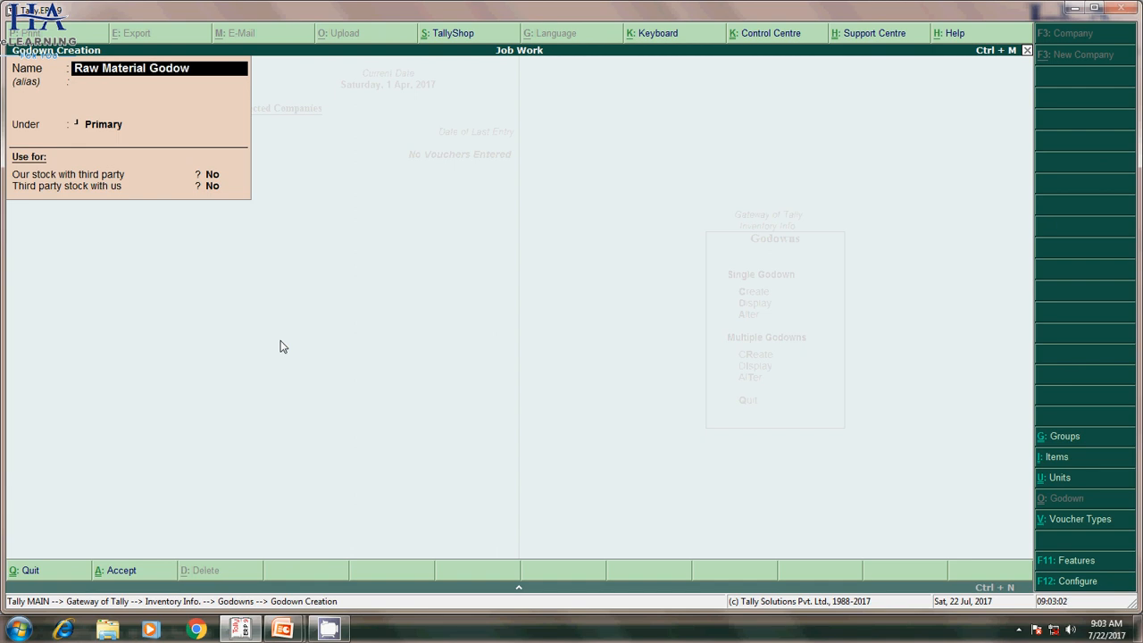
pyautogui.press('Return')
pyautogui.press('Return')
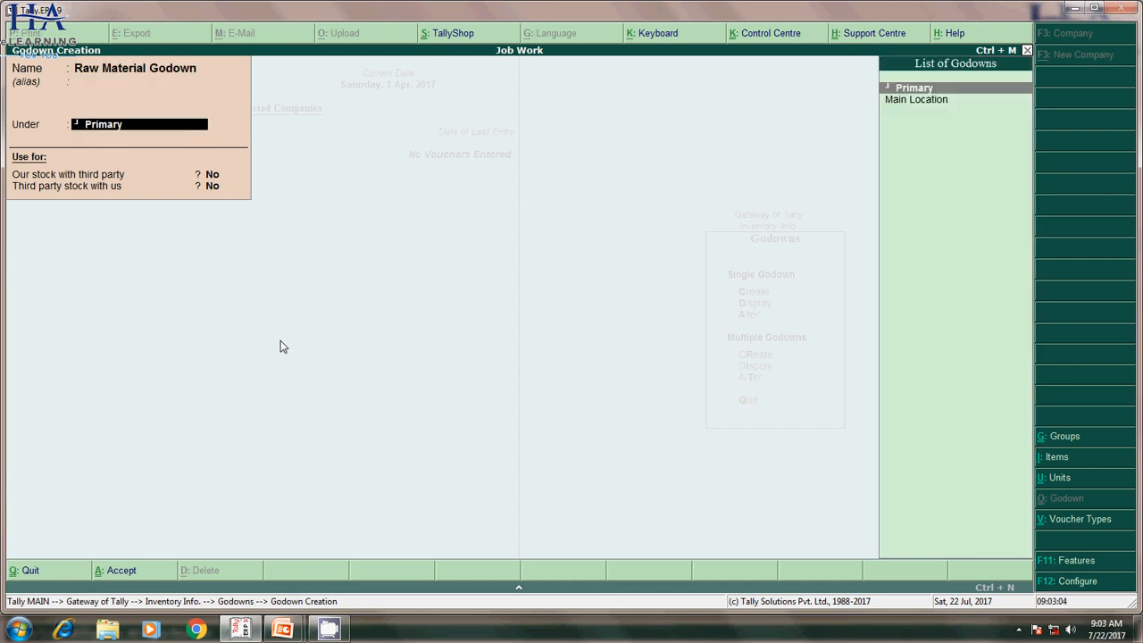
pyautogui.press('Return')
pyautogui.press('Return')
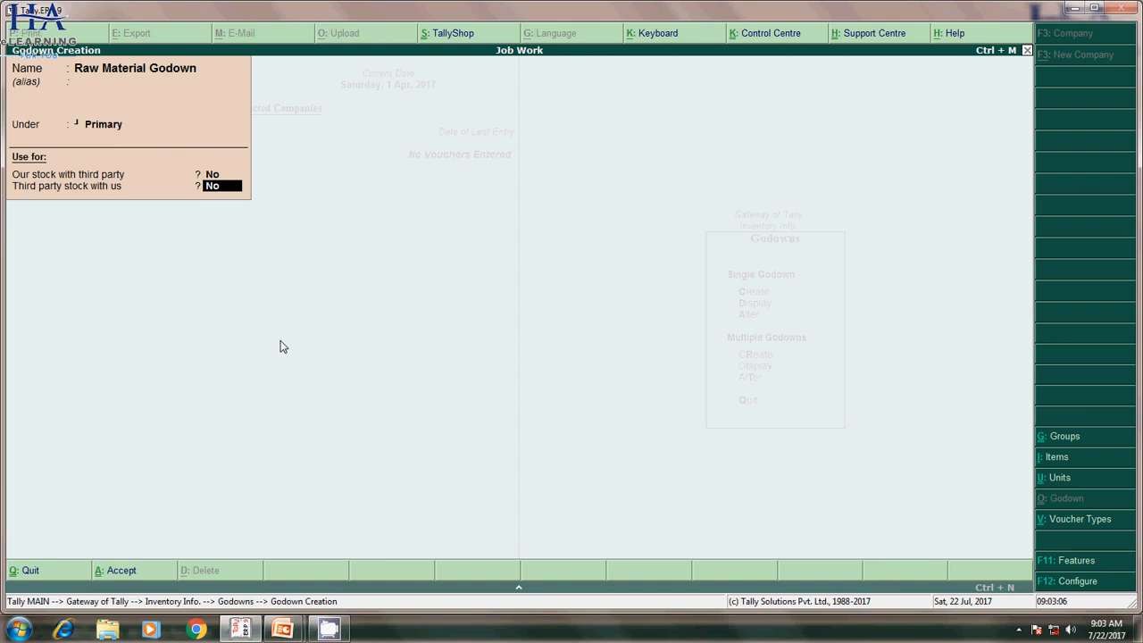
pyautogui.press('Return')
pyautogui.press('Return')
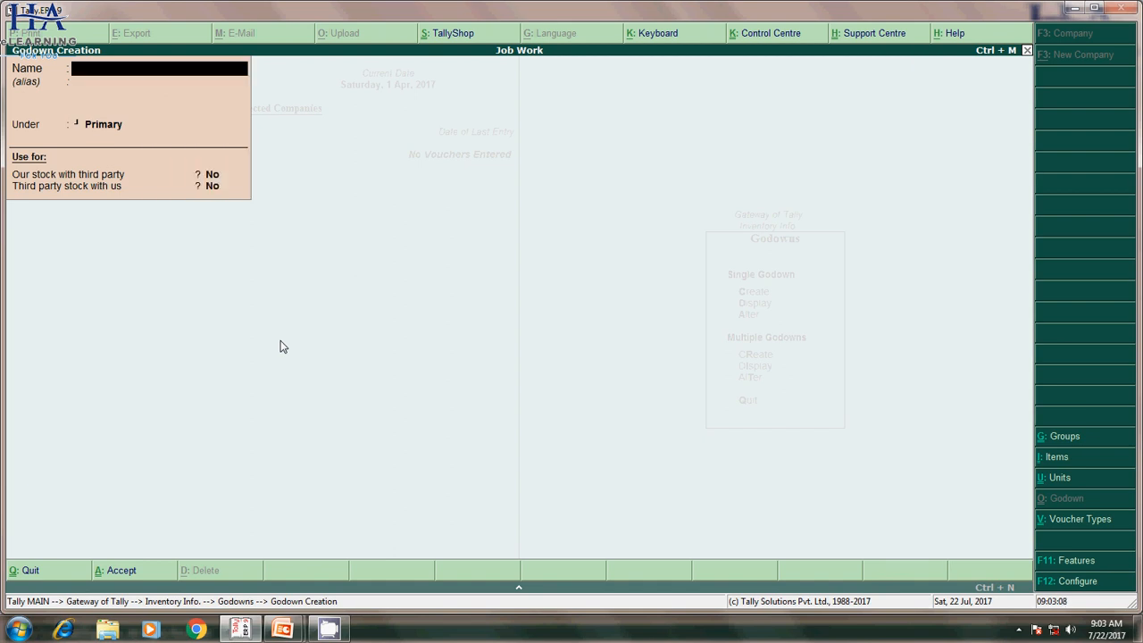
# Step: Create the godown Finished Godown under Primary, with both third-party stock options set to No
pyautogui.write('Finished Godown')
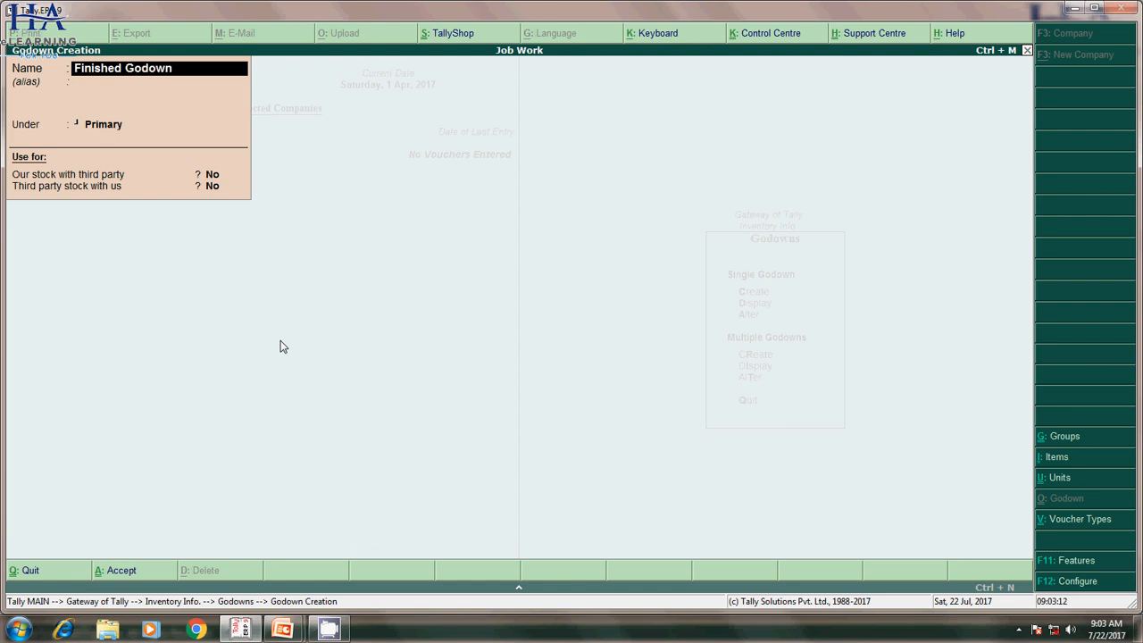
pyautogui.press('Return')
pyautogui.press('Return')
pyautogui.press('Return')
pyautogui.press('Return')
pyautogui.press('Return')
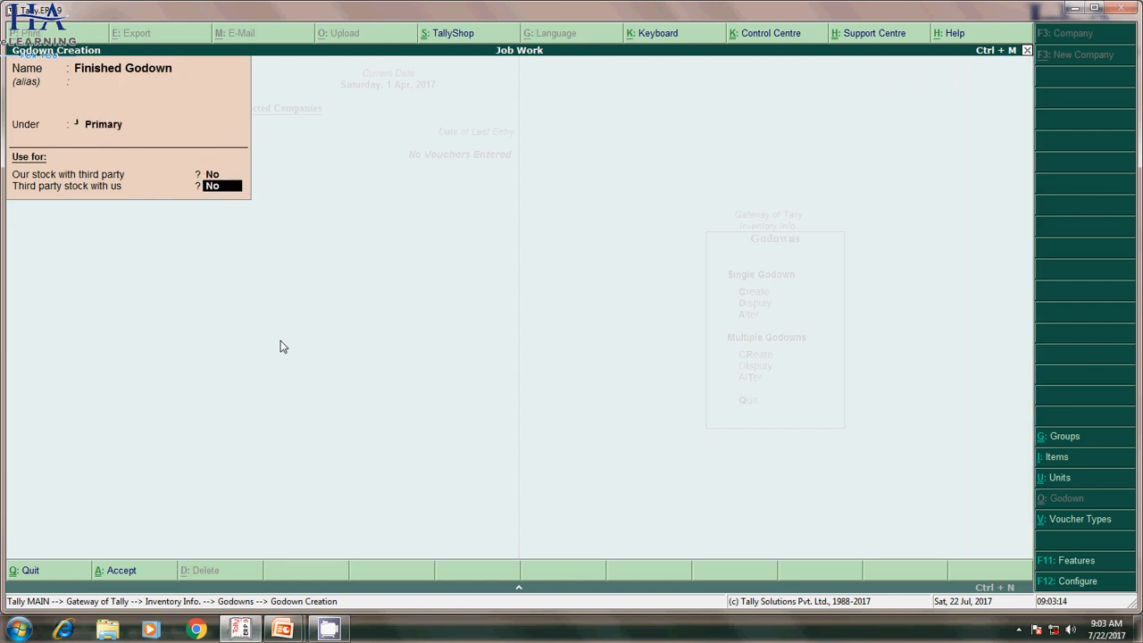
pyautogui.press('Return')
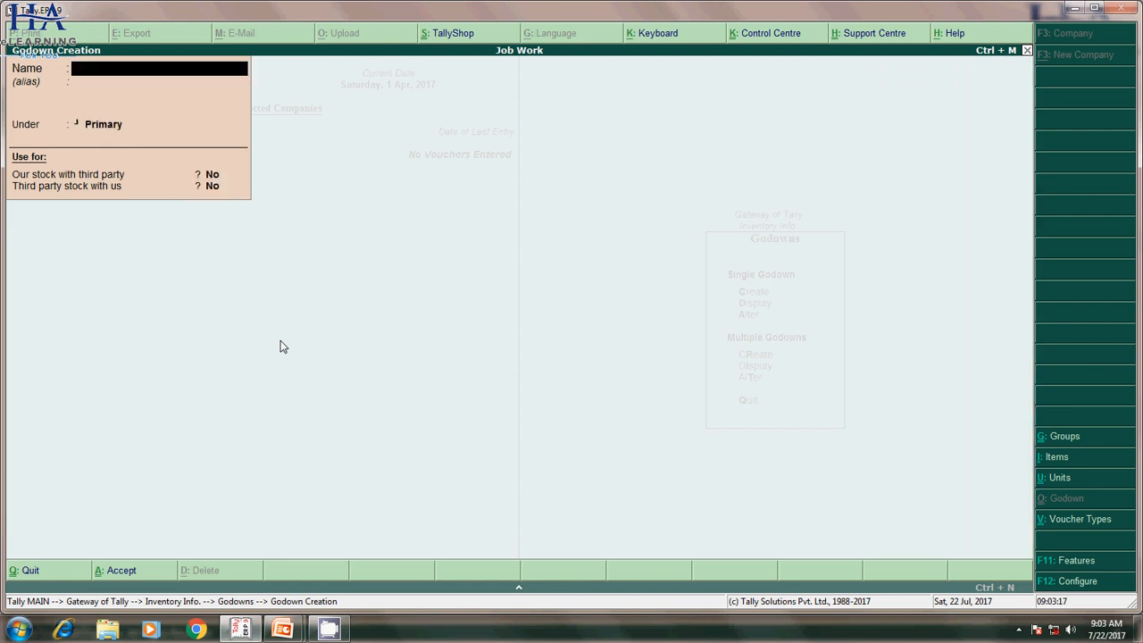
# Step: Create the godown Job Worker Godown under Primary, with Our stock with third party set to Yes
pyautogui.write('Job Worker Godown')
pyautogui.press('Return')
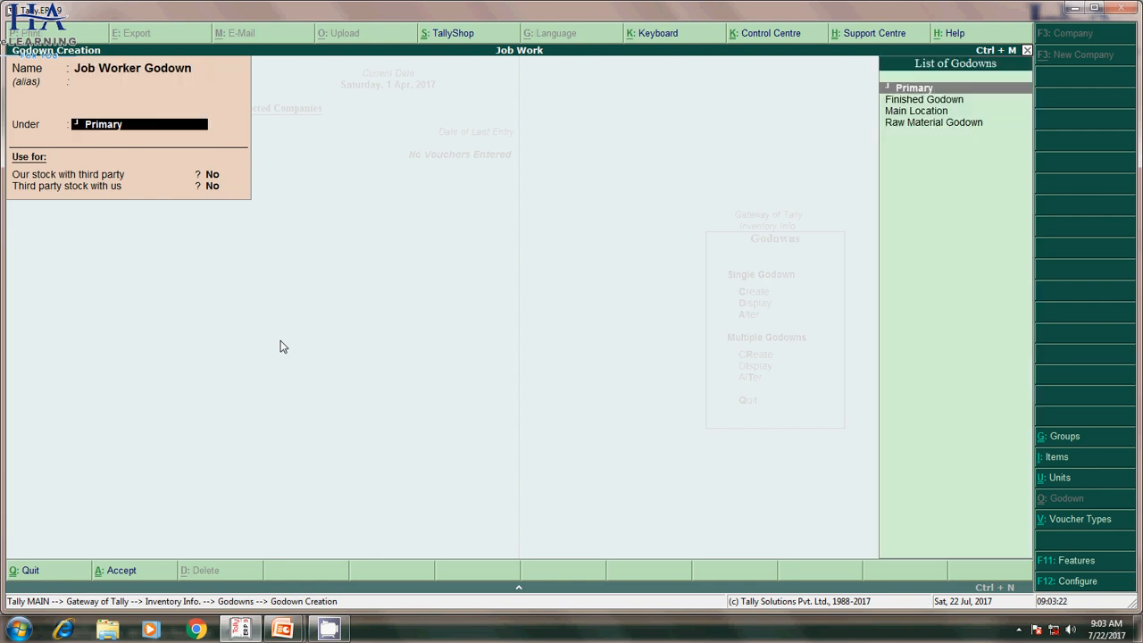
pyautogui.press('Return')
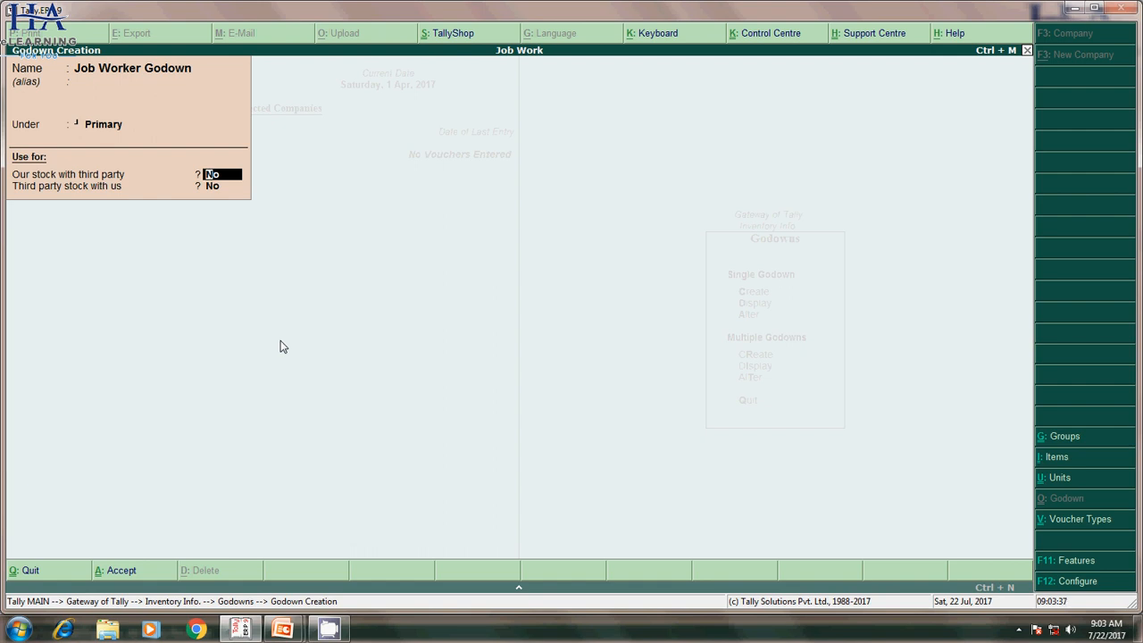
pyautogui.write('y')
pyautogui.press('Return')
pyautogui.press('Return')
pyautogui.press('Escape')
pyautogui.press('Return')
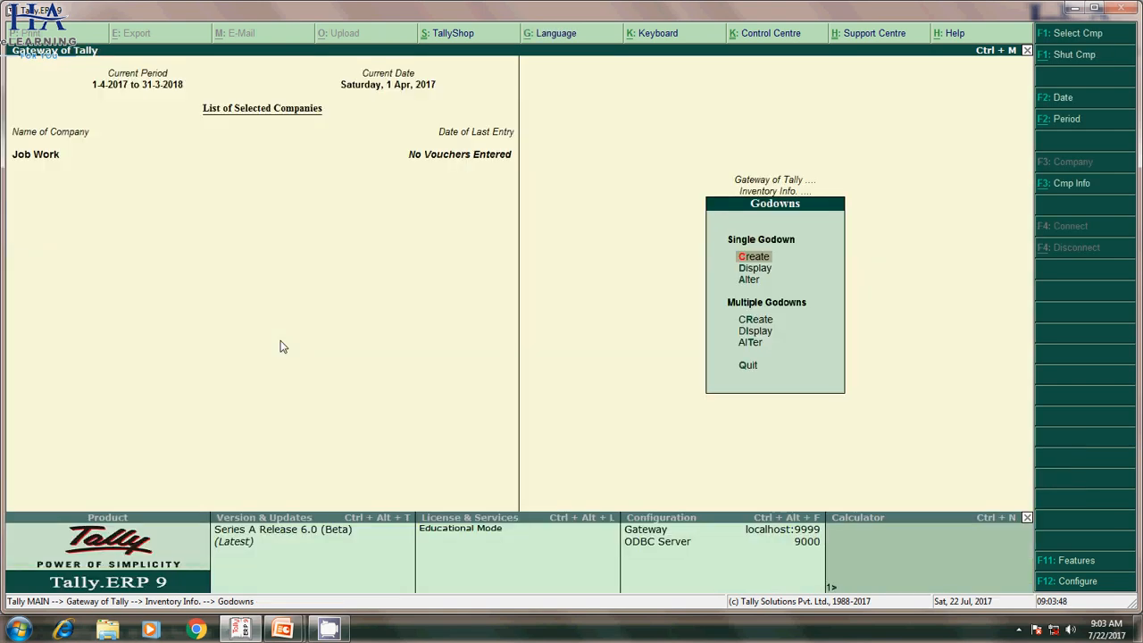
# Step: Leave the godown masters and start creating a single stock item named CPU
pyautogui.press('Escape')
pyautogui.press('Up')
pyautogui.press('Up')
pyautogui.press('Return')
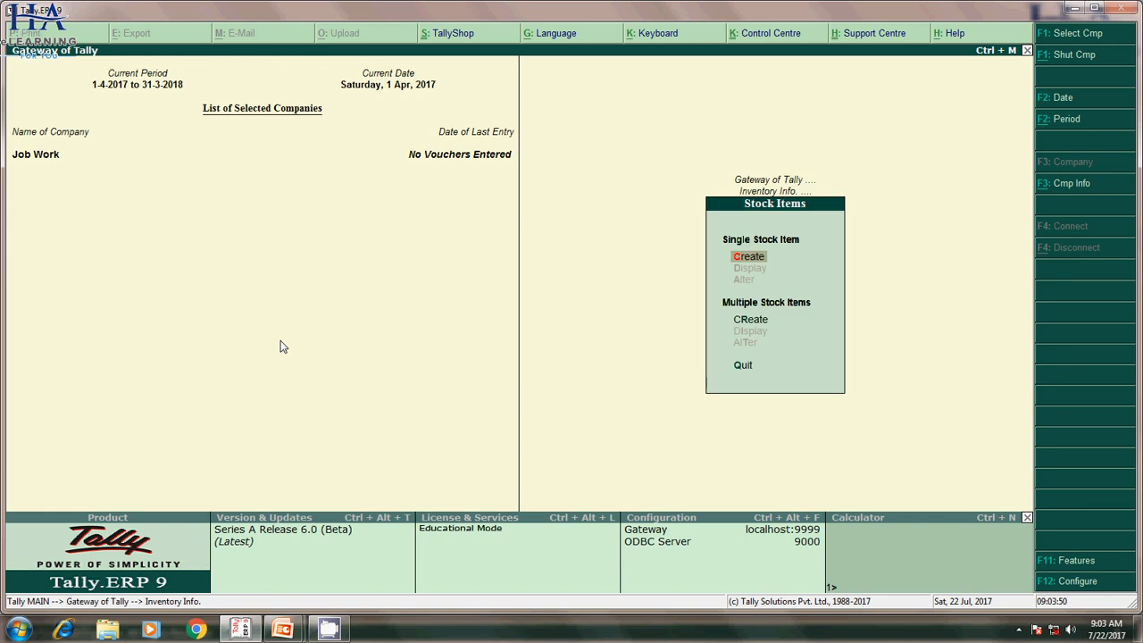
pyautogui.press('Return')
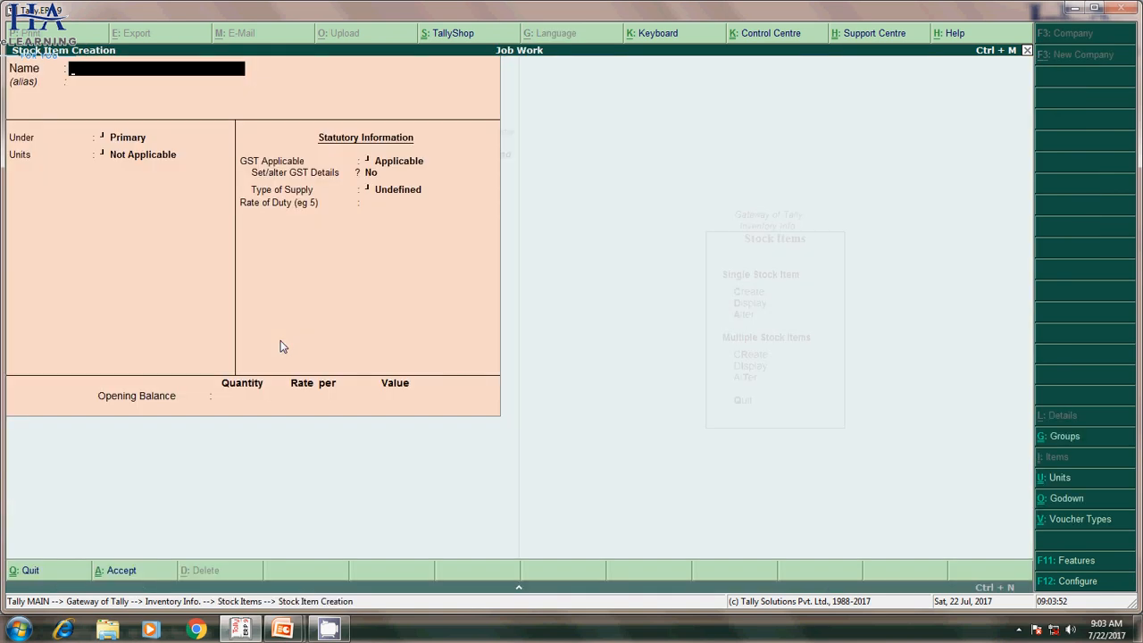
pyautogui.write('CPU')
pyautogui.press('Return')
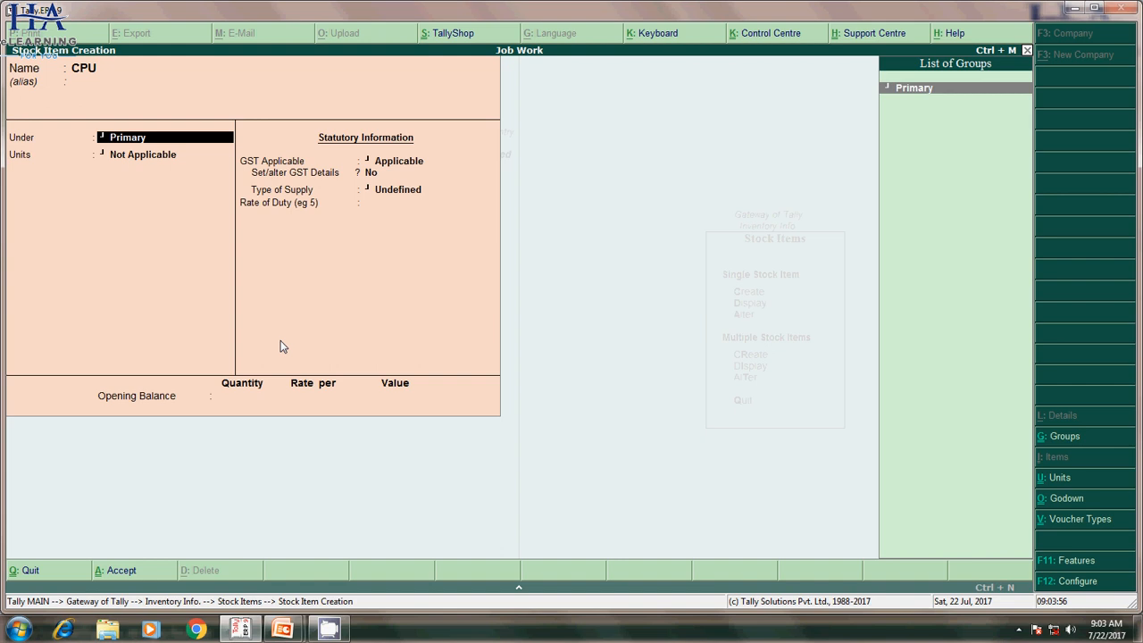
# Step: Create a new stock group named Raw Goods under Primary and place the CPU item in it
pyautogui.hotkey('alt', 'c')
pyautogui.write('RAW')
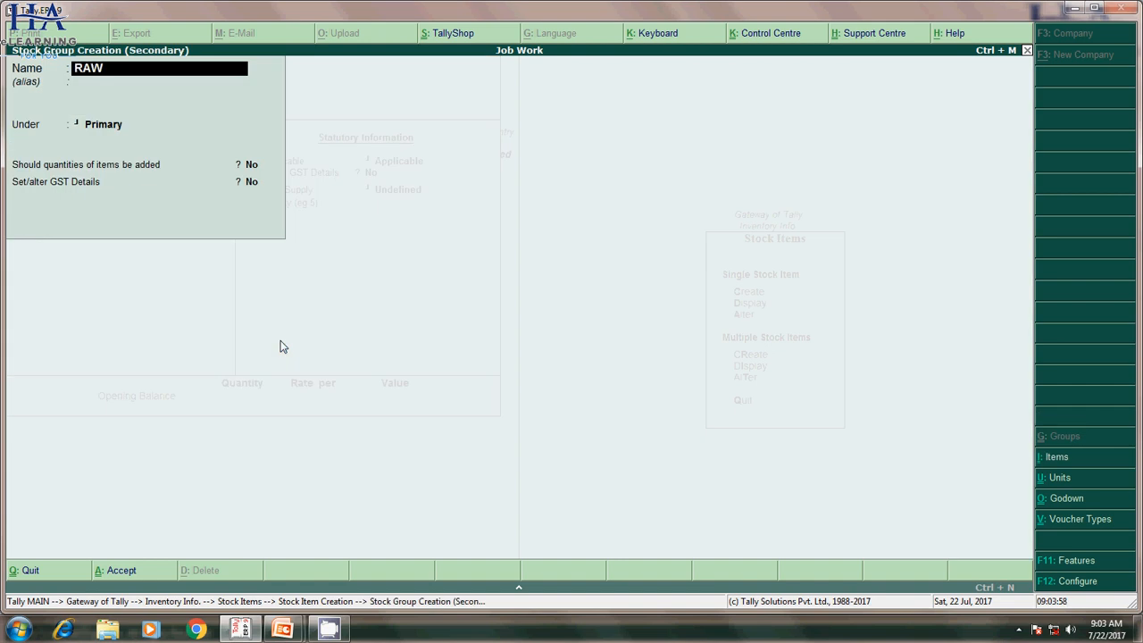
pyautogui.write(' GOODS')
pyautogui.press('Return')
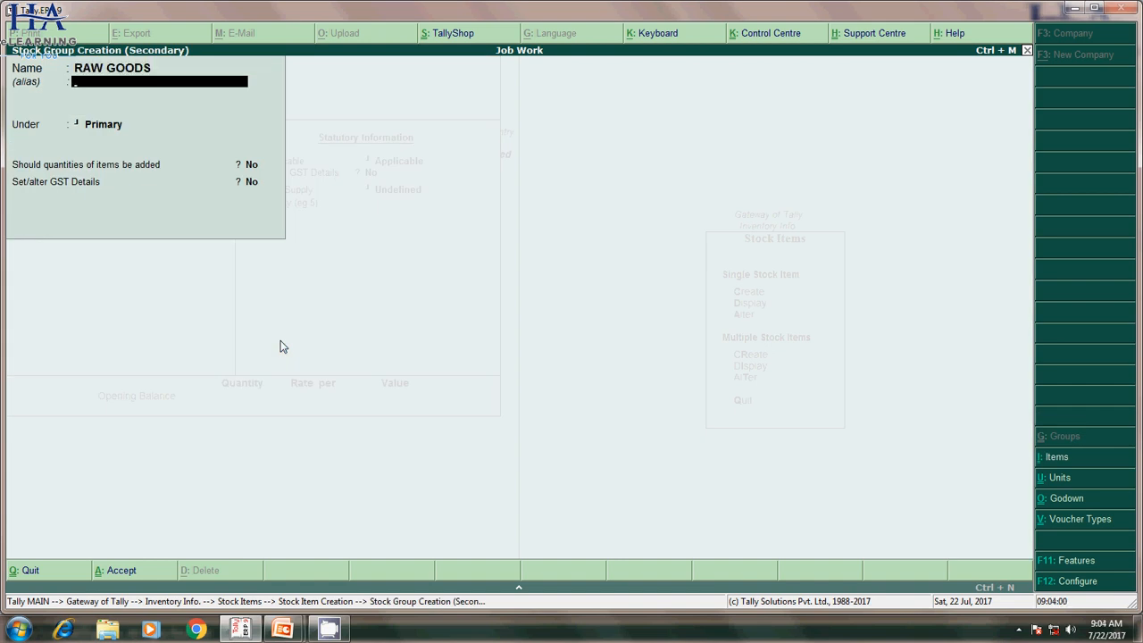
pyautogui.press('BackSpace')
pyautogui.write('Raw')
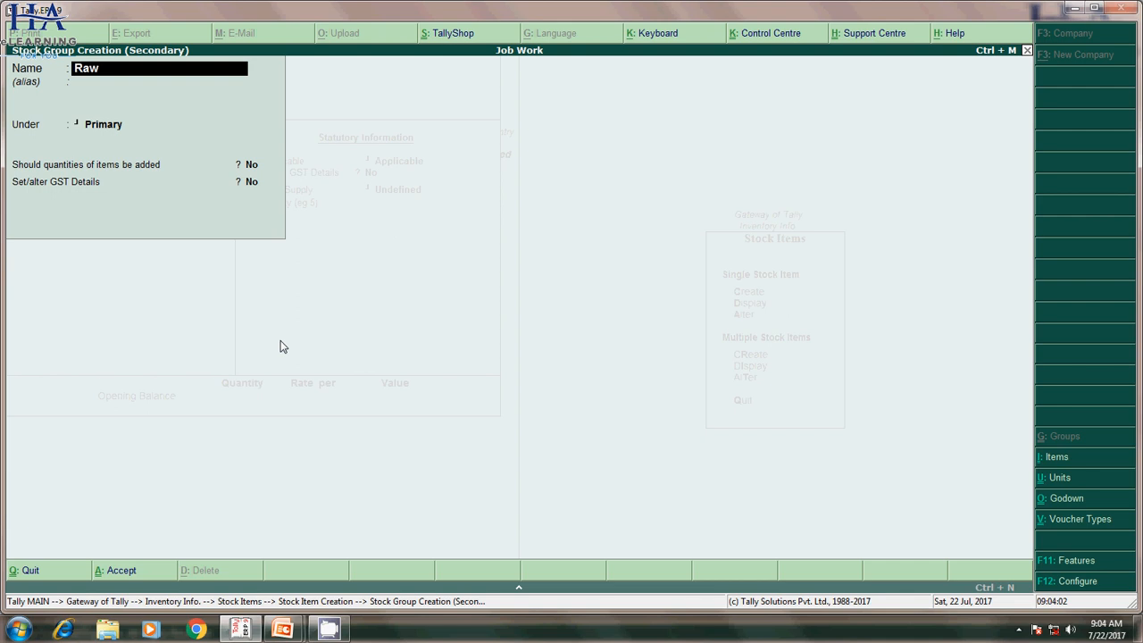
pyautogui.write(' Goods')
pyautogui.press('Return')
pyautogui.press('Return')
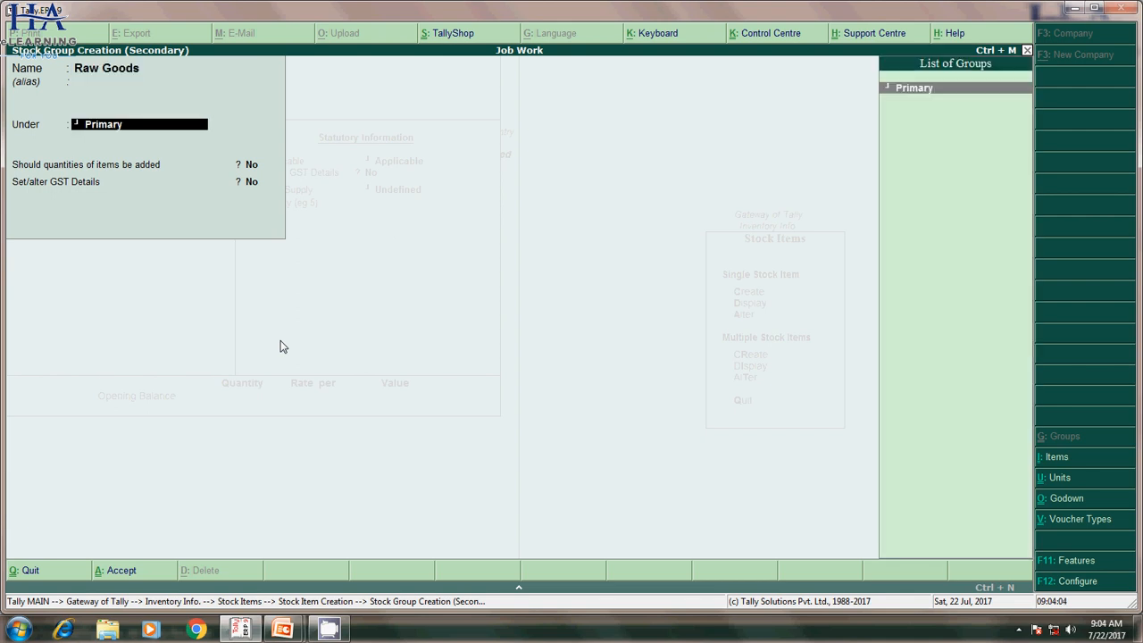
pyautogui.press('Return')
pyautogui.press('Return')
pyautogui.press('Return')
pyautogui.press('Return')
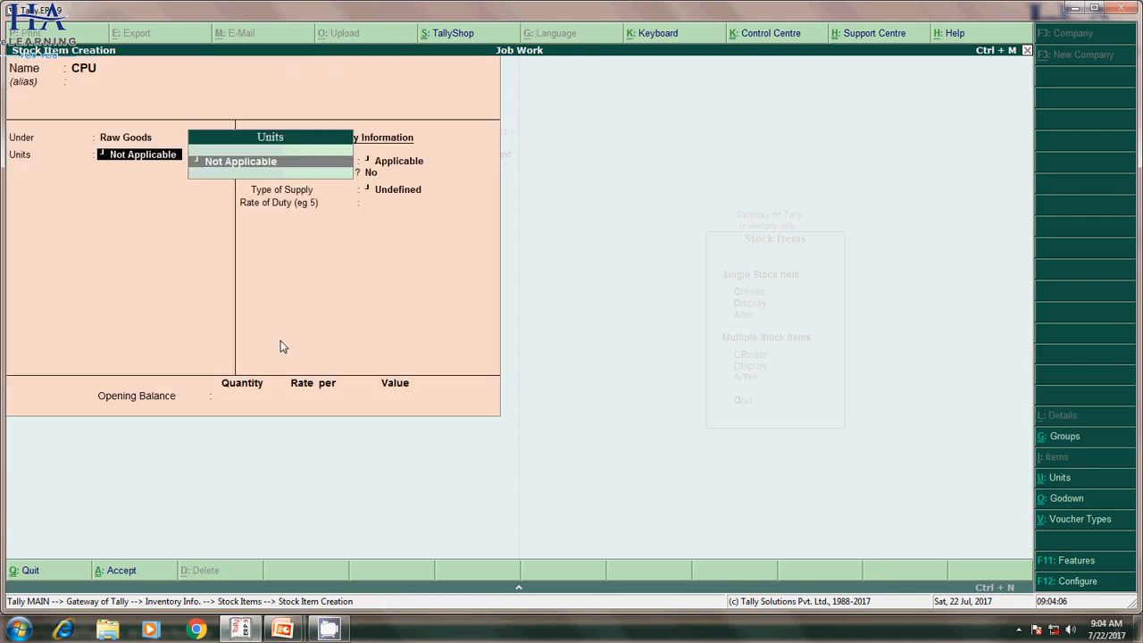
# Step: Create the simple unit pcs with 0 decimal places for CPU, leaving Set components (BOM) at No
pyautogui.hotkey('alt', 'c')
pyautogui.write('pcs')
pyautogui.press('Return')
pyautogui.press('Return')
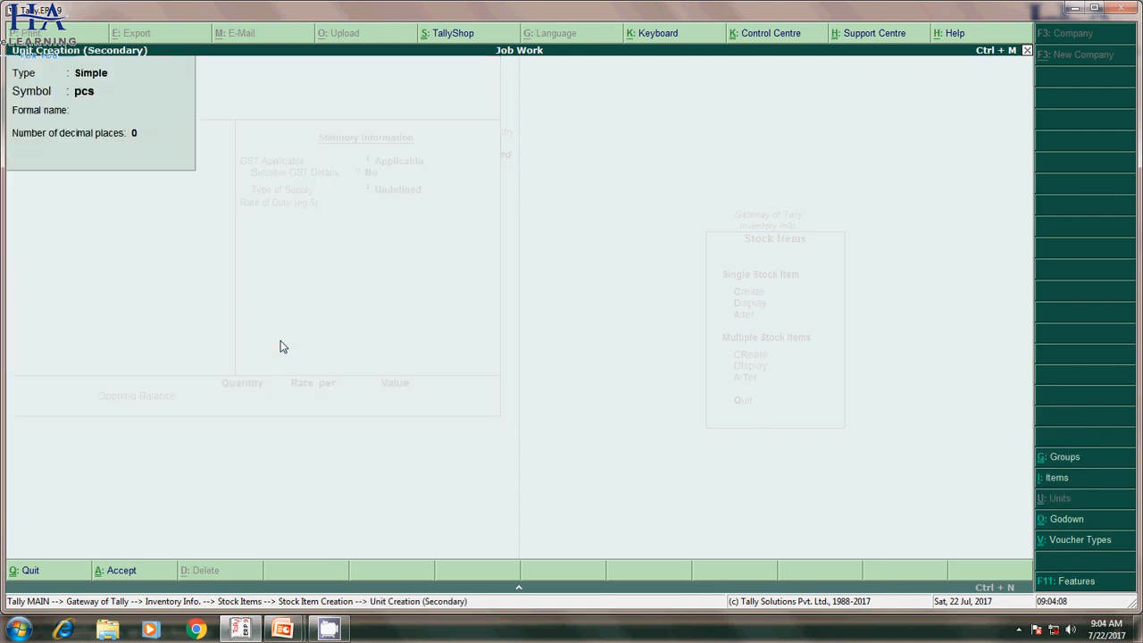
pyautogui.press('Return')
pyautogui.press('Return')
# Step: Keep GST applicable for CPU and set its Set/alter GST Details option to Yes
pyautogui.press('Return')
pyautogui.press('Return')
pyautogui.write('y')
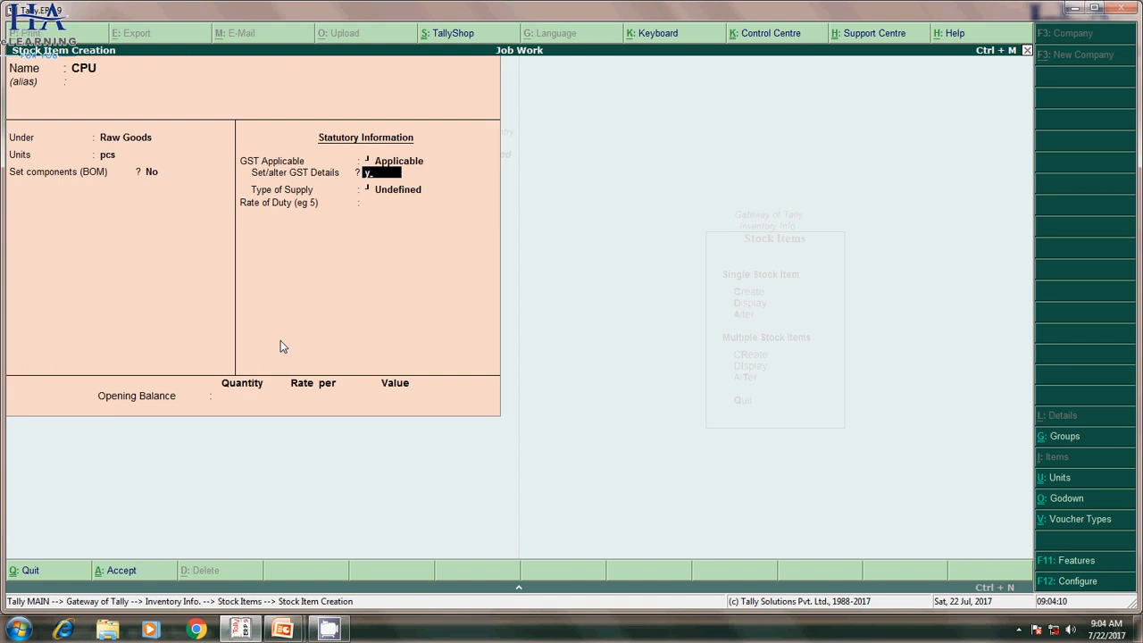
pyautogui.press('Return')
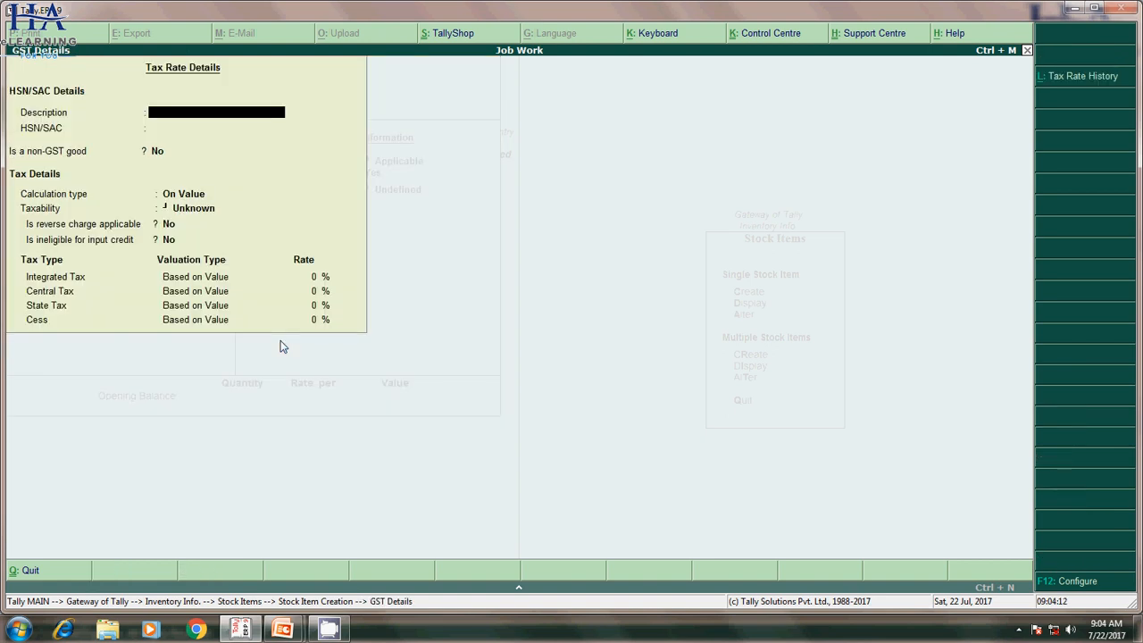
pyautogui.write('Cpu')
pyautogui.press('Return')
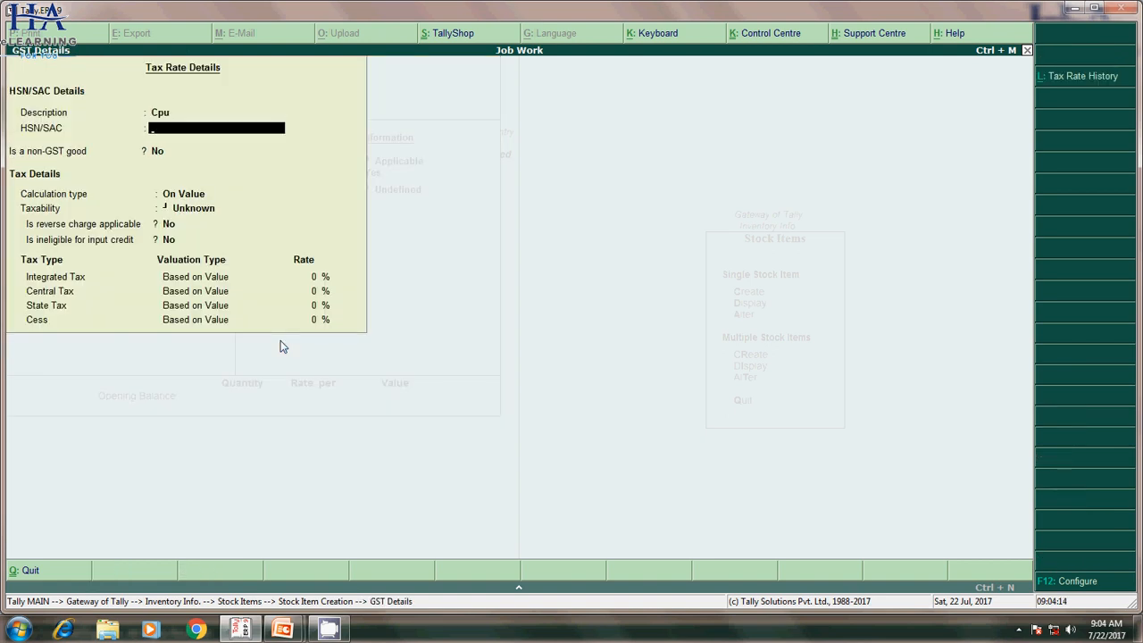
pyautogui.press('Escape')
pyautogui.press('Return')
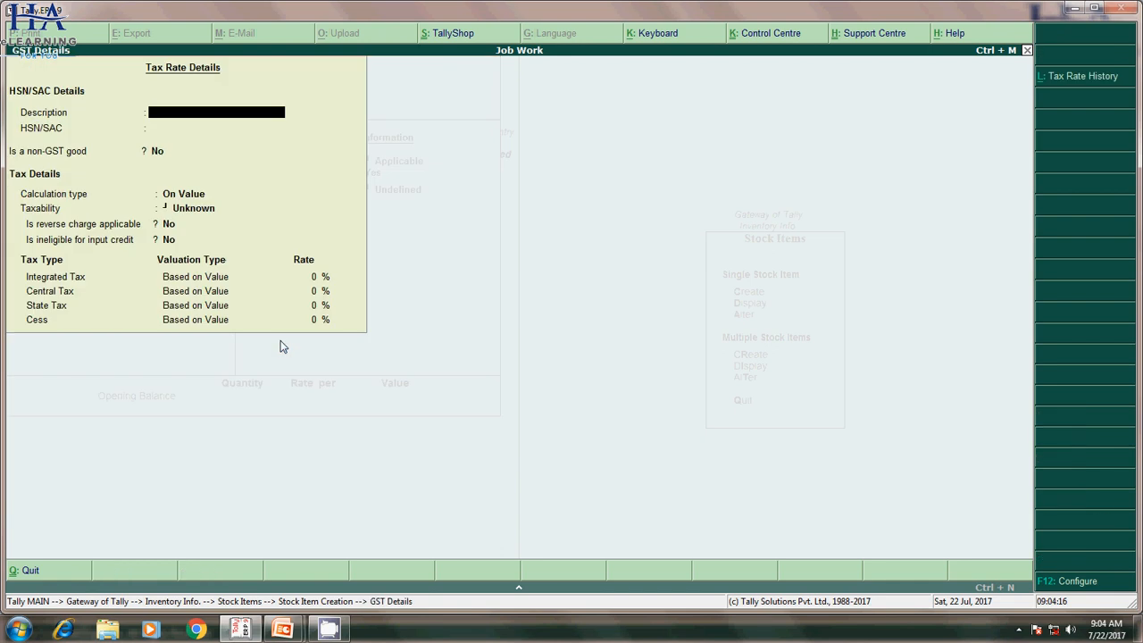
# Step: Enter the description CPU and the HSN/SAC code 1234 in the item's GST details
pyautogui.write('CPY')
pyautogui.press('BackSpace')
pyautogui.write('U')
pyautogui.press('Return')
pyautogui.write('1234')
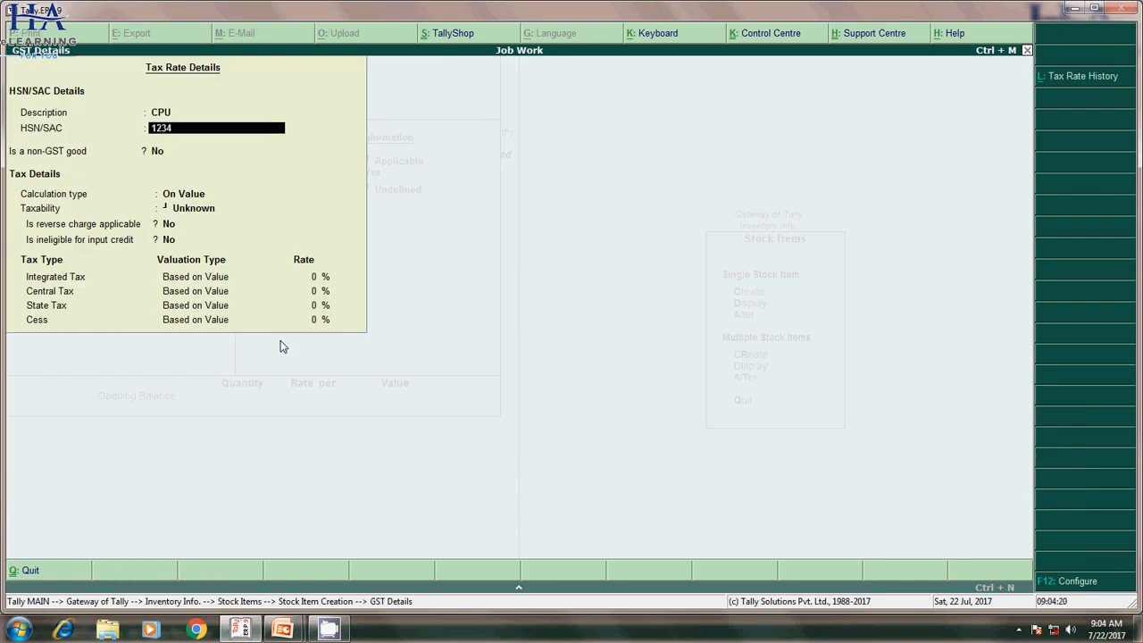
pyautogui.press('Return')
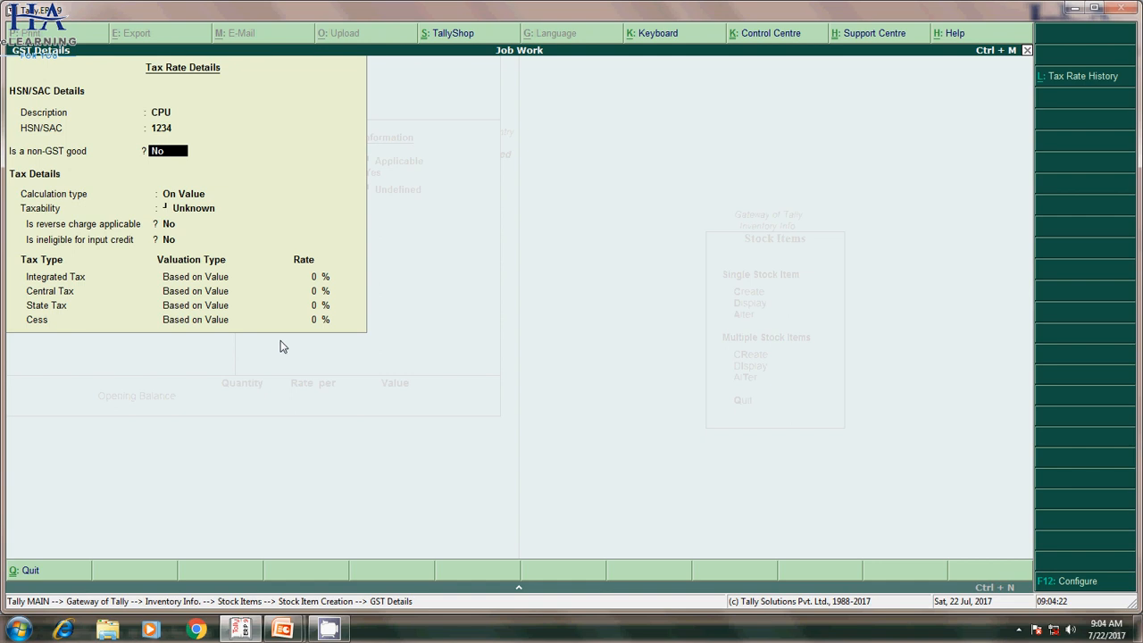
# Step: Set CPU's taxability to Taxable, calculated on value, with reverse charge and input credit ineligibility both at No
pyautogui.press('Return')
pyautogui.press('Down')
pyautogui.press('Down')
pyautogui.press('Down')
pyautogui.press('Return')
pyautogui.press('Return')
pyautogui.press('Return')
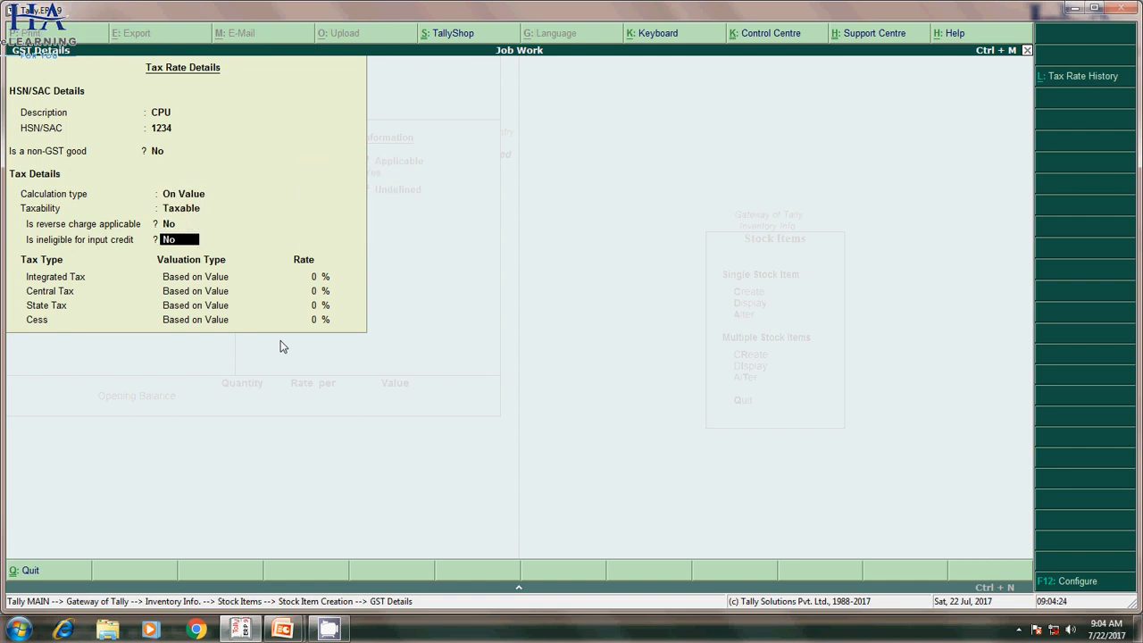
# Step: Set CPU's integrated tax rate to 28% with no cess and complete its GST details
pyautogui.write('28')
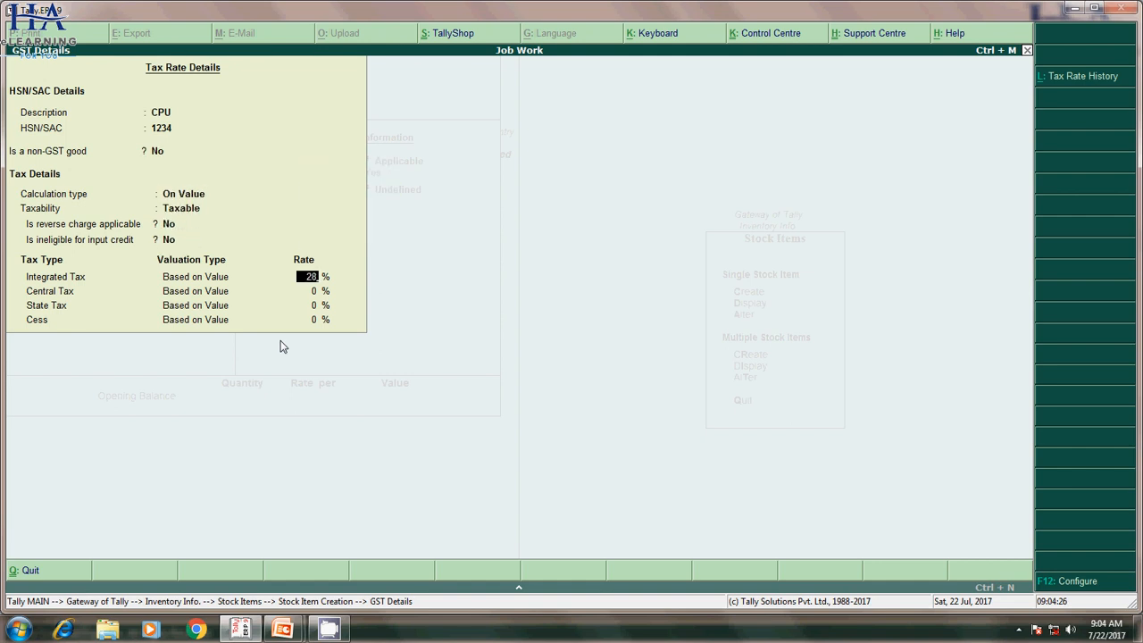
pyautogui.press('Return')
pyautogui.press('Return')
pyautogui.press('Return')
pyautogui.press('Return')
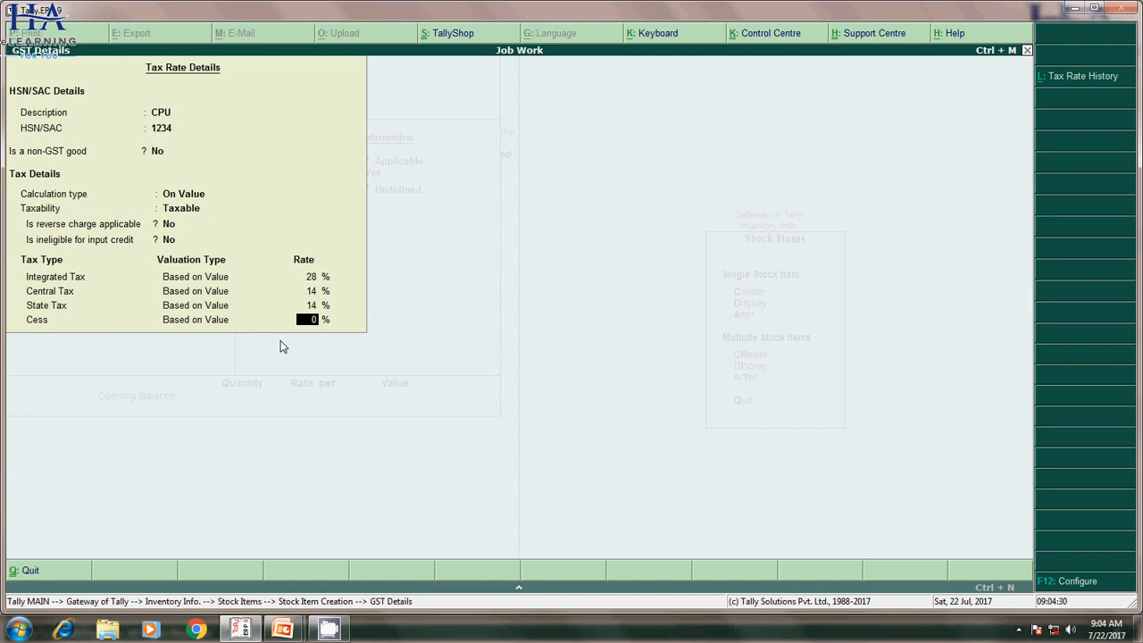
# Step: Set CPU's type of supply to Goods and save the stock item without an opening balance
pyautogui.press('Down')
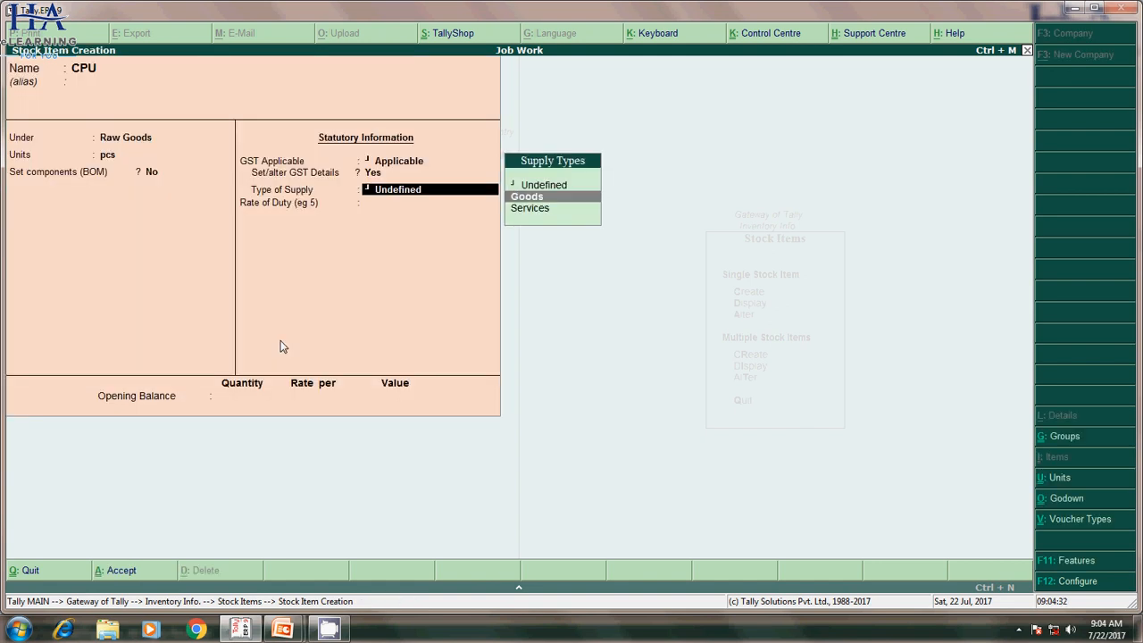
pyautogui.press('Return')
pyautogui.press('Return')
pyautogui.press('Return')
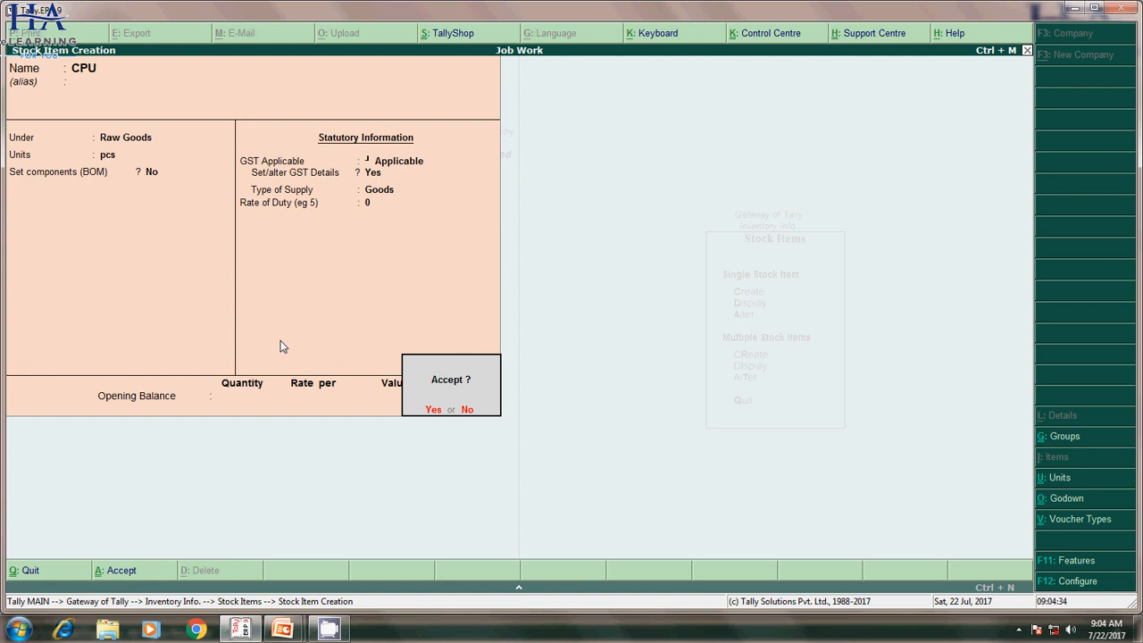
pyautogui.press('Return')
# Step: Start a stock item named Monitor under Raw Goods with pcs as its unit
pyautogui.write('M')
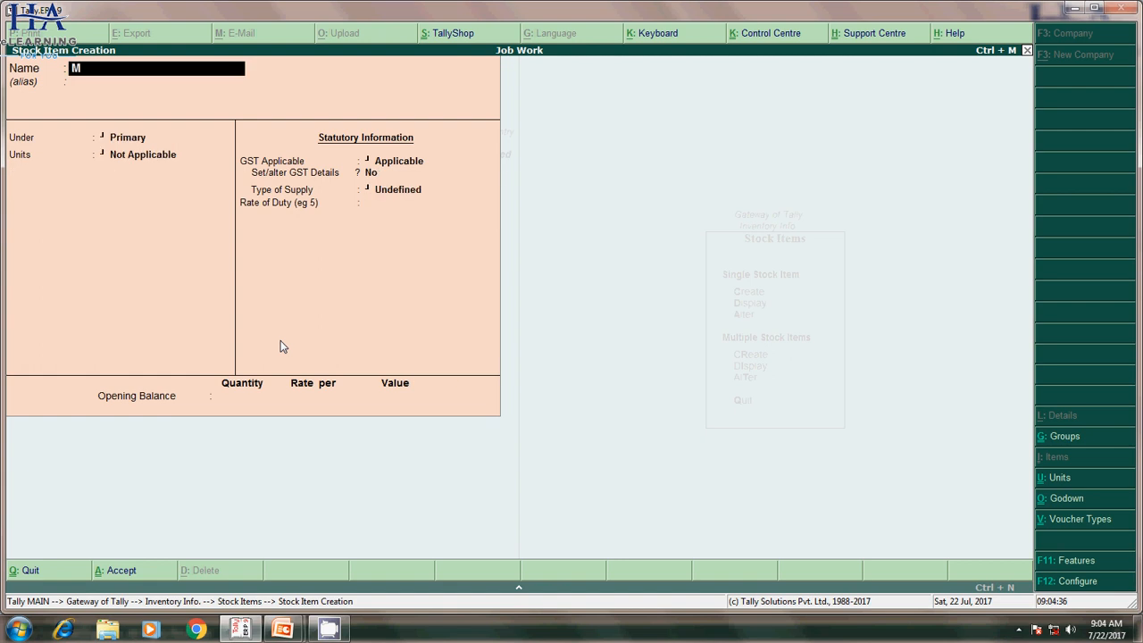
pyautogui.write('onitor')
pyautogui.press('Return')
pyautogui.press('Return')
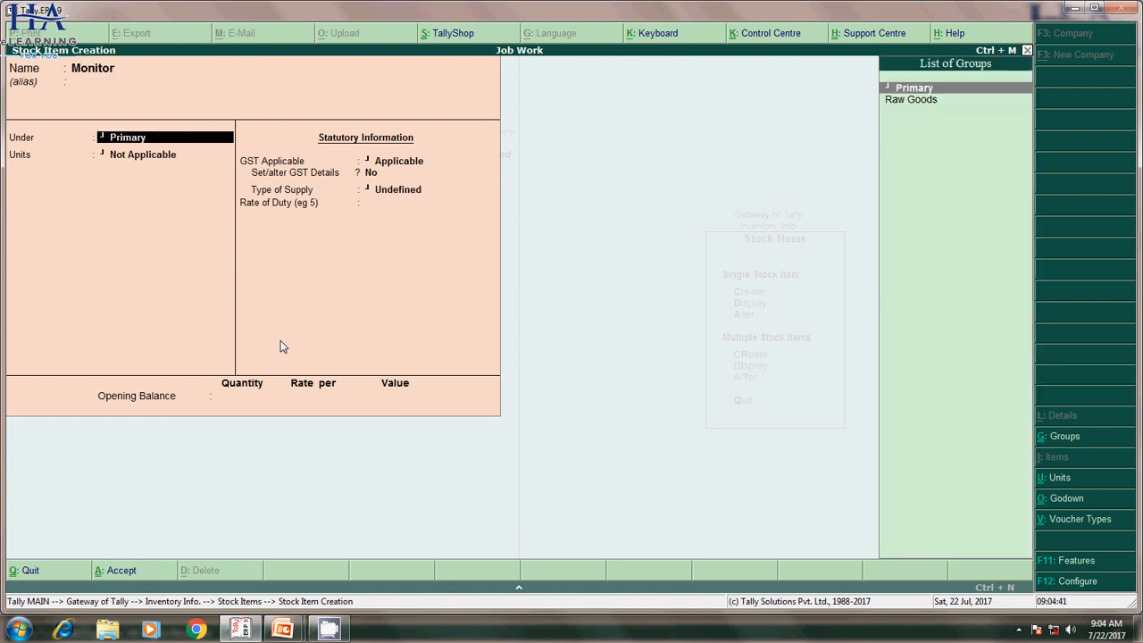
pyautogui.press('Down')
pyautogui.press('Return')
pyautogui.press('Down')
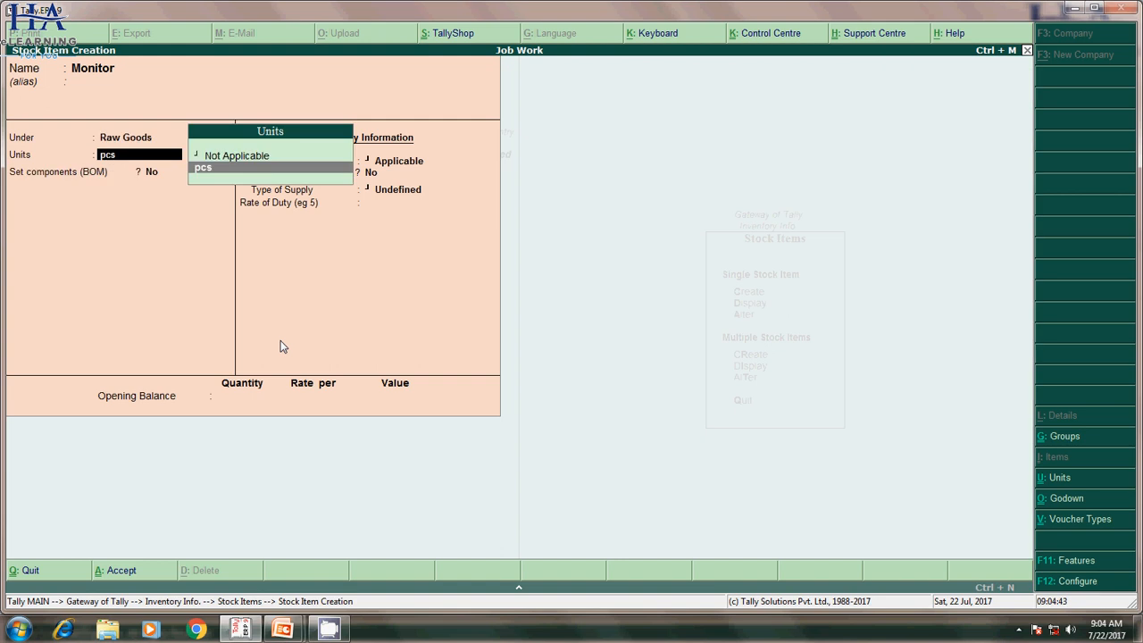
pyautogui.press('Return')
# Step: Enable GST details for Monitor and enter the description Monitor with HSN/SAC code 3214
pyautogui.press('Return')
pyautogui.press('Return')
pyautogui.press('y')
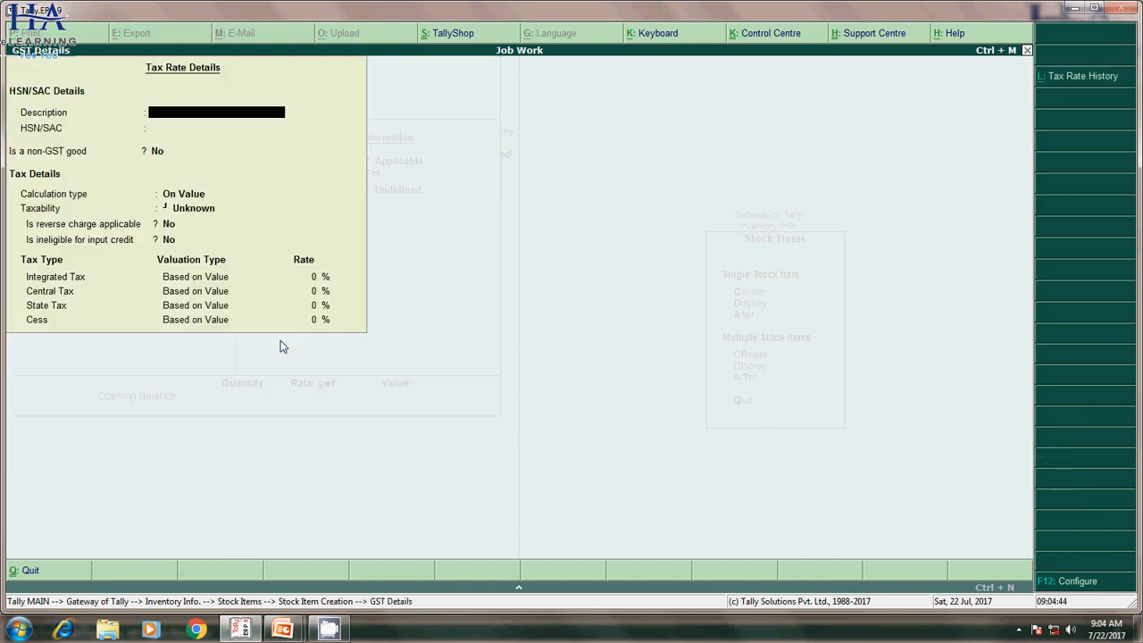
pyautogui.write('Monitor')
pyautogui.press('Return')
pyautogui.write('3214')
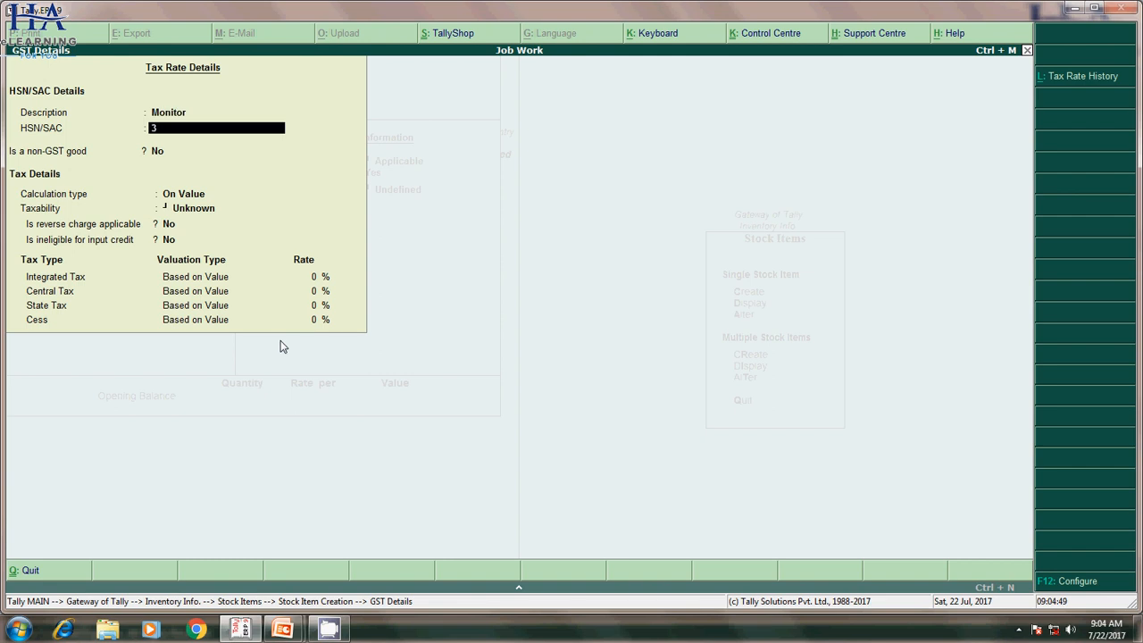
pyautogui.press('Return')
# Step: Set Monitor's taxability to Taxable, calculated on value, with reverse charge and input credit ineligibility both at No
pyautogui.press('Return')
pyautogui.press('Return')
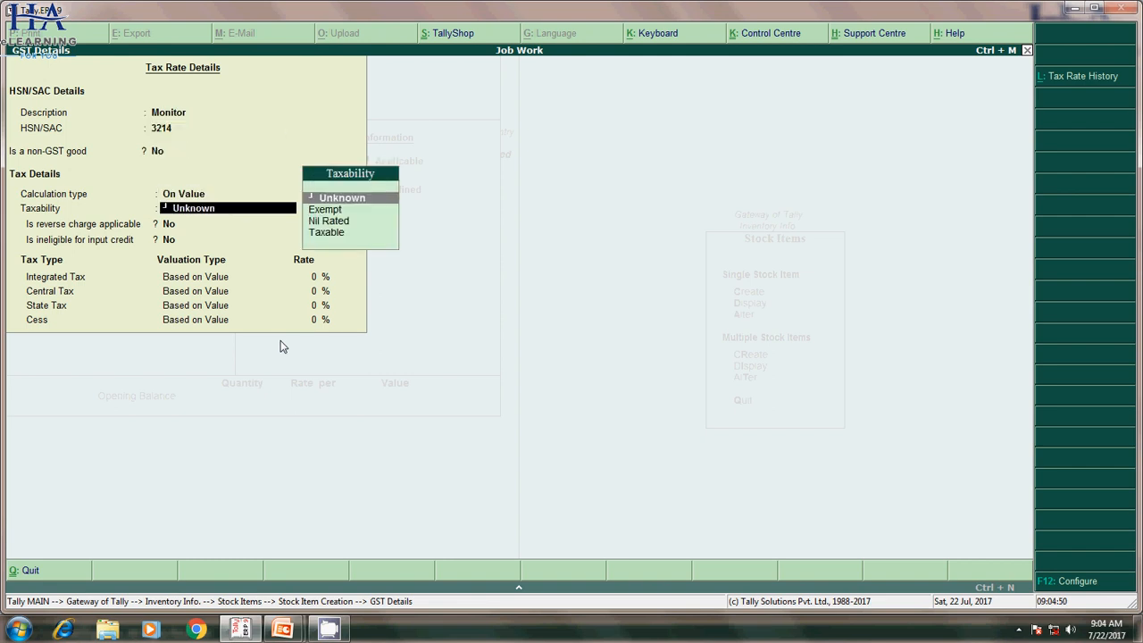
pyautogui.press('Down')
pyautogui.press('Down')
pyautogui.press('Down')
pyautogui.press('Return')
pyautogui.press('Return')
pyautogui.press('Return')
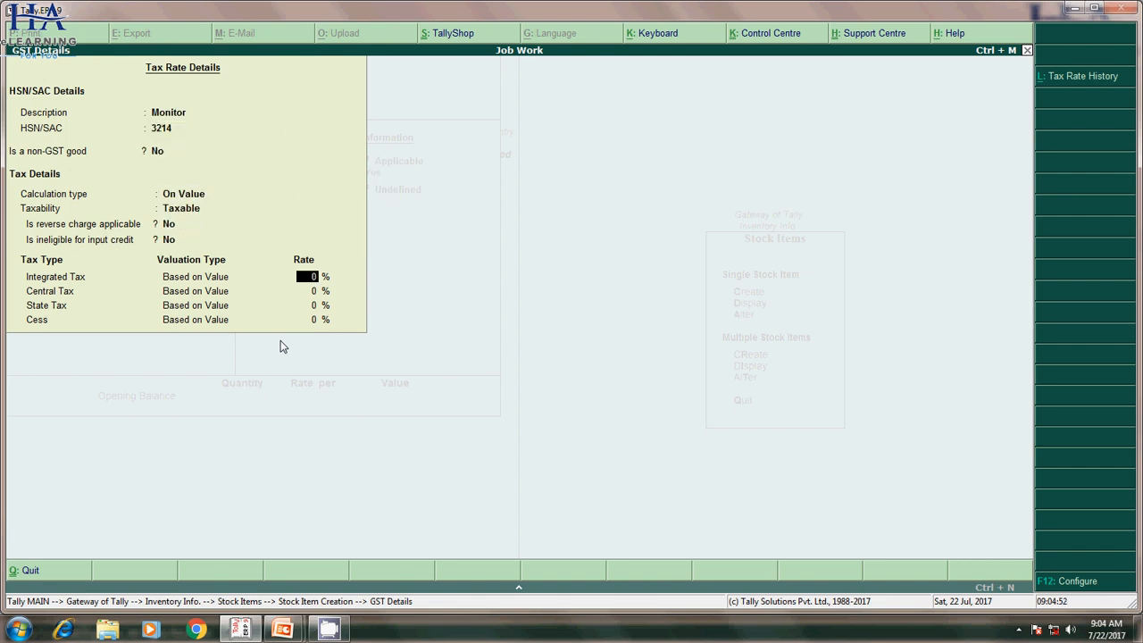
# Step: Set Monitor's integrated tax rate to 28% with no cess and complete its GST details
pyautogui.write('28')
pyautogui.press('Return')
pyautogui.press('Return')
pyautogui.press('Return')
pyautogui.press('Return')
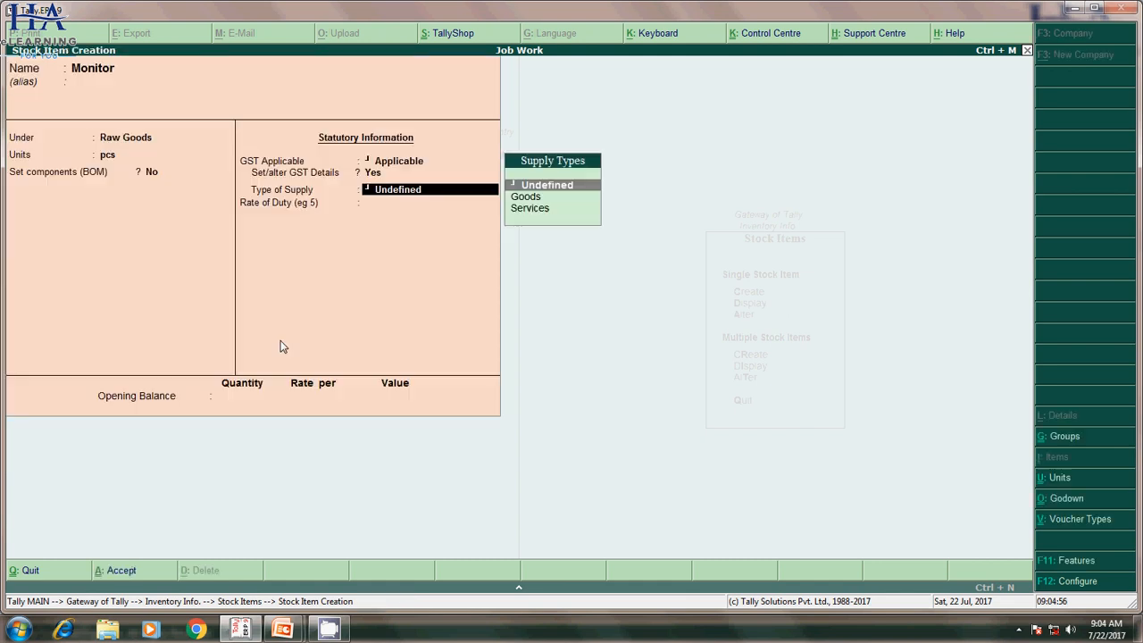
# Step: Set Monitor's type of supply to Goods and save the stock item without an opening balance
pyautogui.press('Down')
pyautogui.press('Return')
pyautogui.press('Return')
pyautogui.press('Return')
pyautogui.press('Return')
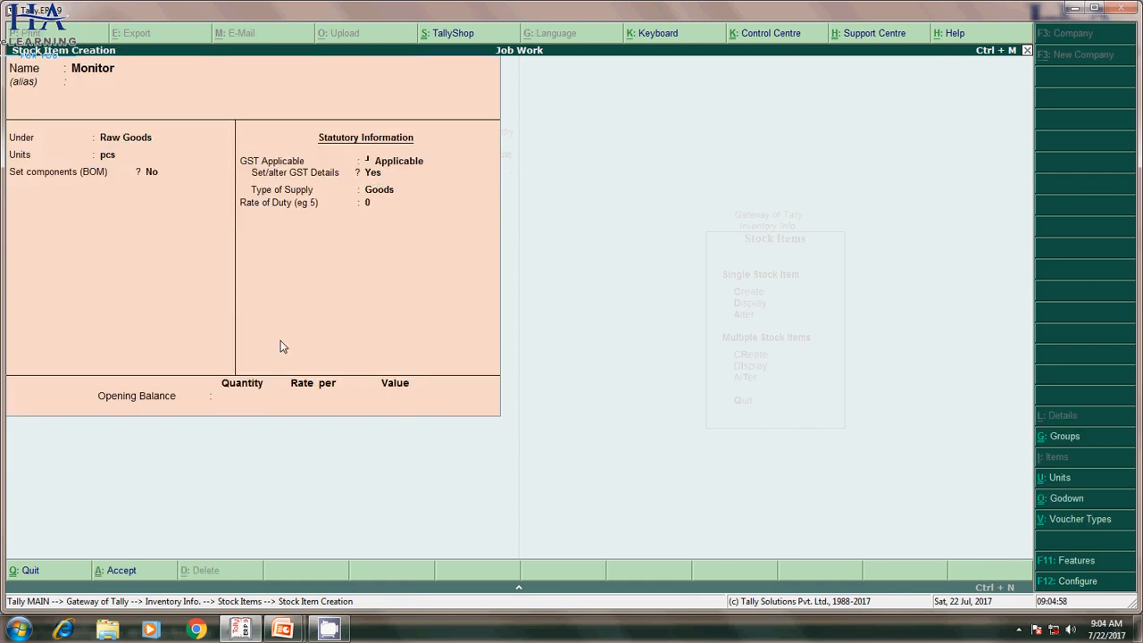
# Step: Start a stock item named Keyboard under Raw Goods with pcs as its unit and no BOM components
pyautogui.write('Keyboard')
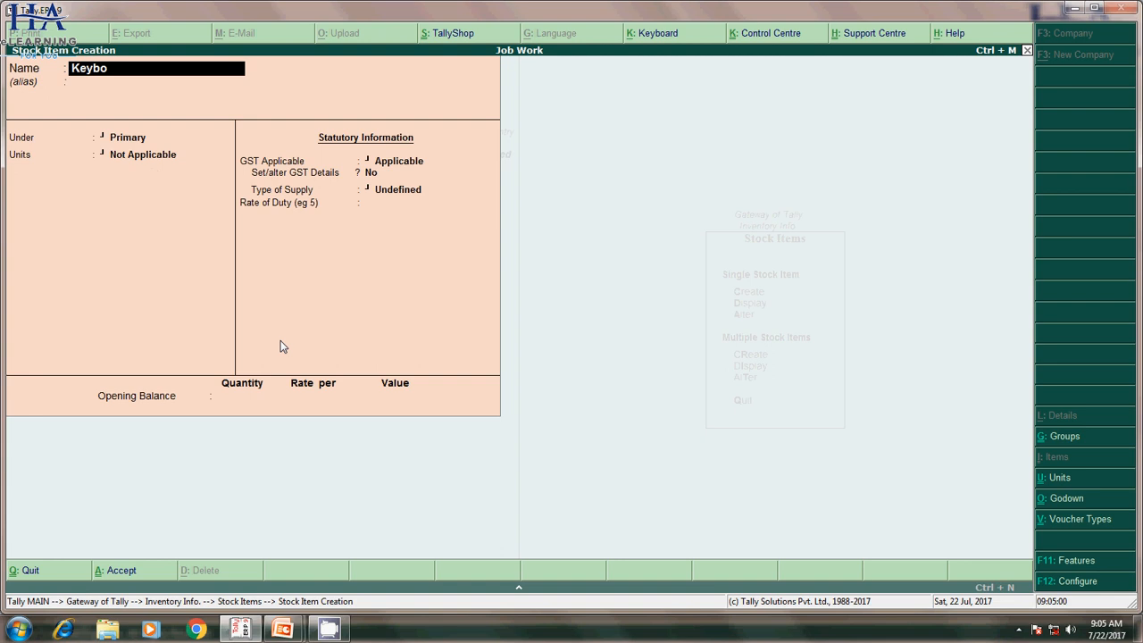
pyautogui.press('Return')
pyautogui.press('Return')
pyautogui.press('Down')
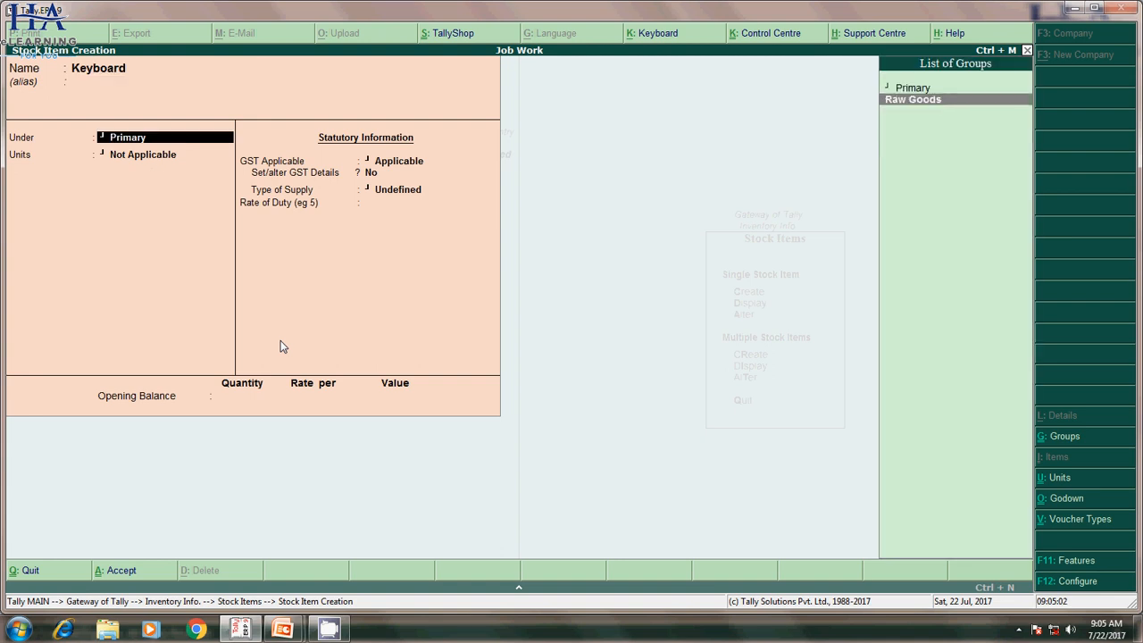
pyautogui.press('Return')
pyautogui.press('Return')
pyautogui.press('Return')
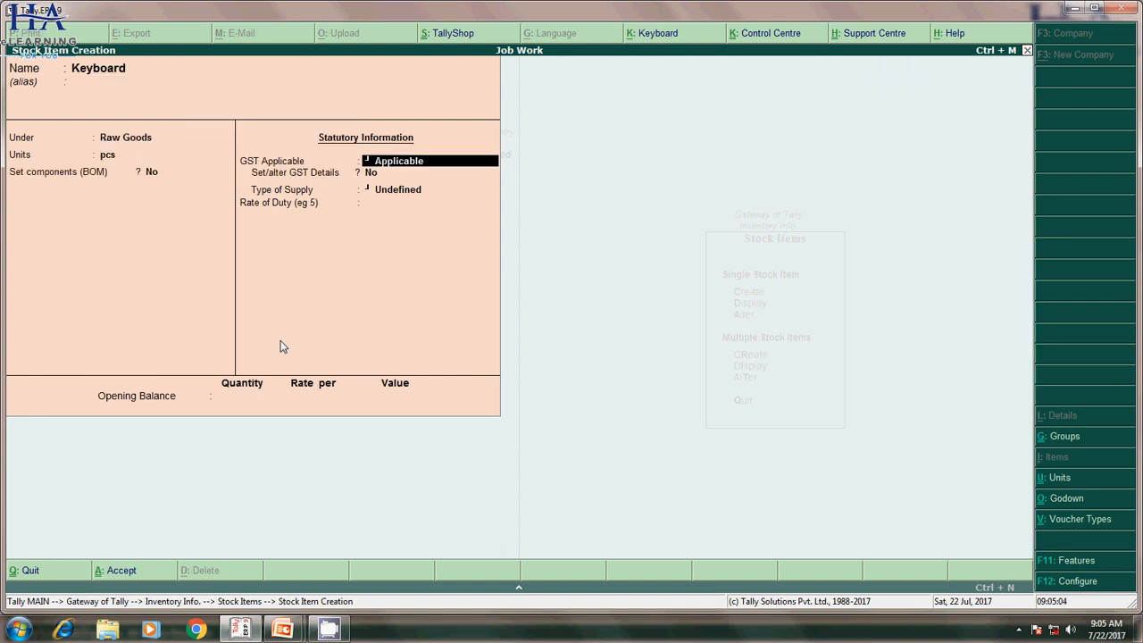
# Step: Enable GST details for Keyboard and enter the description Keyboard with HSN/SAC code 9632, keeping the calculation type On Value
pyautogui.press('Return')
pyautogui.write('y')
pyautogui.press('Return')
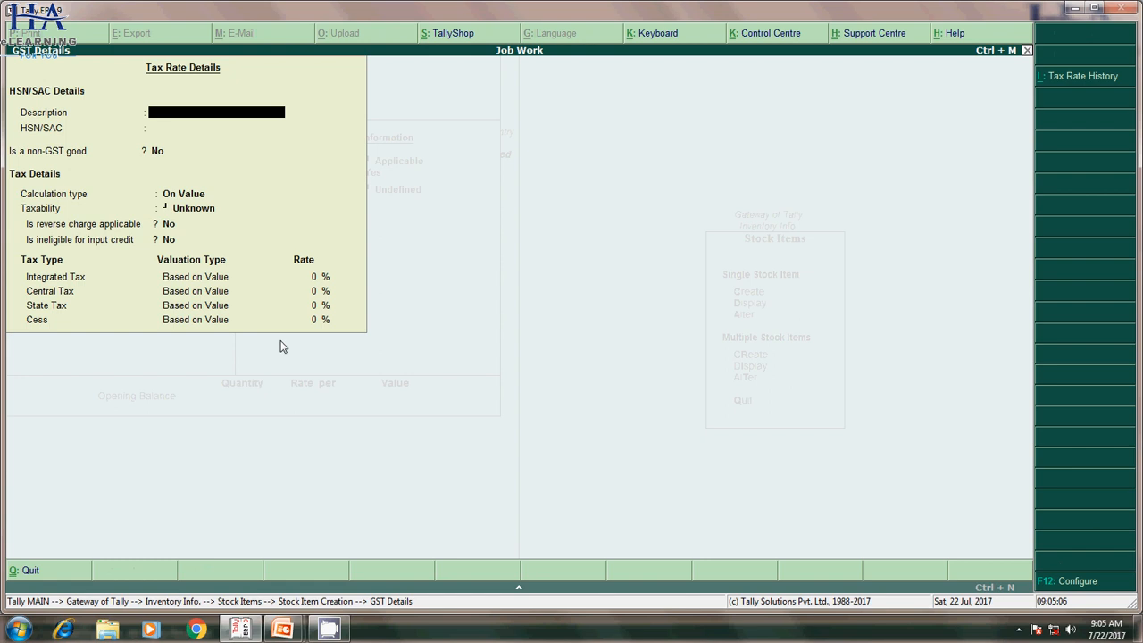
pyautogui.write('Keyboard')
pyautogui.press('Return')
pyautogui.write('9632')
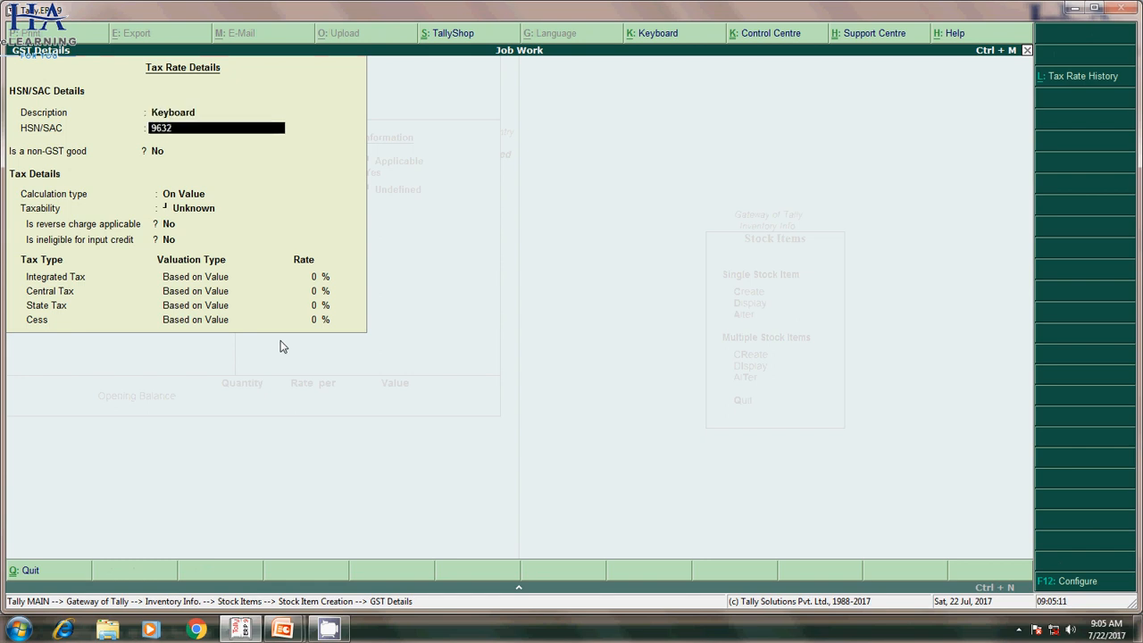
pyautogui.press('Return')
pyautogui.press('Return')
pyautogui.press('Return')
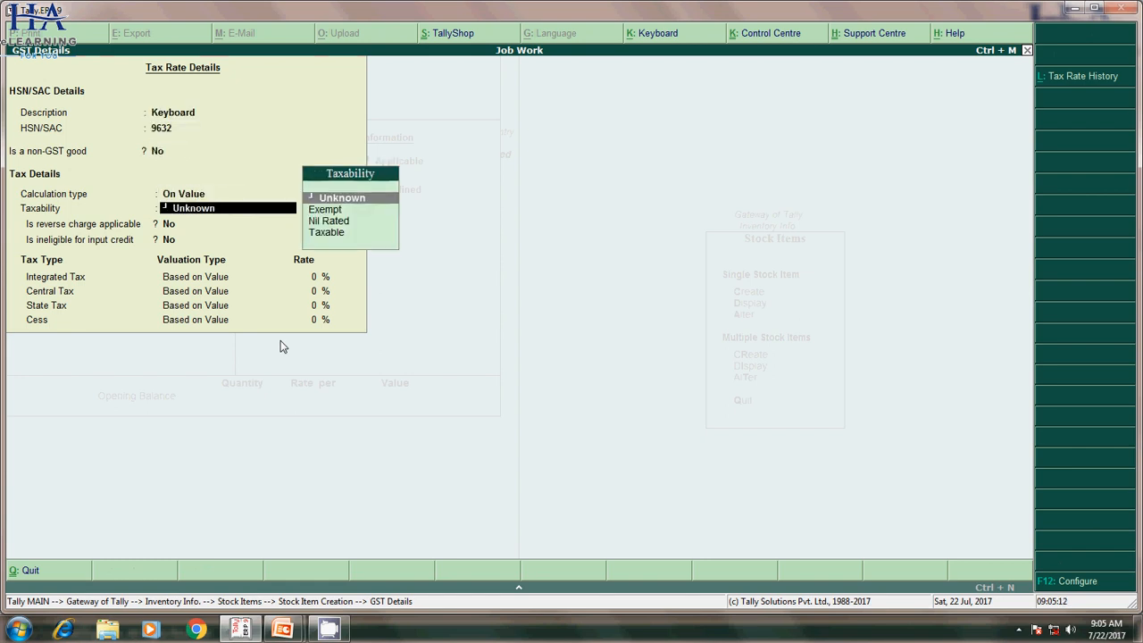
# Step: Make Keyboard taxable with a 28% integrated tax rate and no cess, and complete its GST details
pyautogui.press('Down')
pyautogui.press('Down')
pyautogui.press('Down')
pyautogui.press('Return')
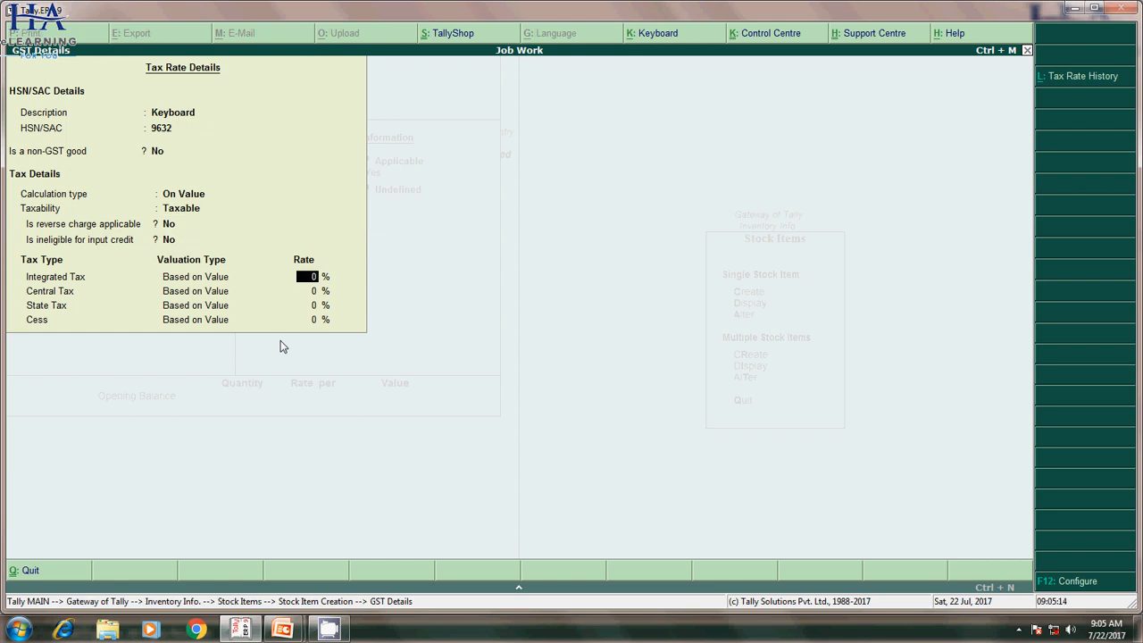
pyautogui.write('28')
pyautogui.press('Return')
pyautogui.press('Return')
pyautogui.press('Return')
pyautogui.press('Return')
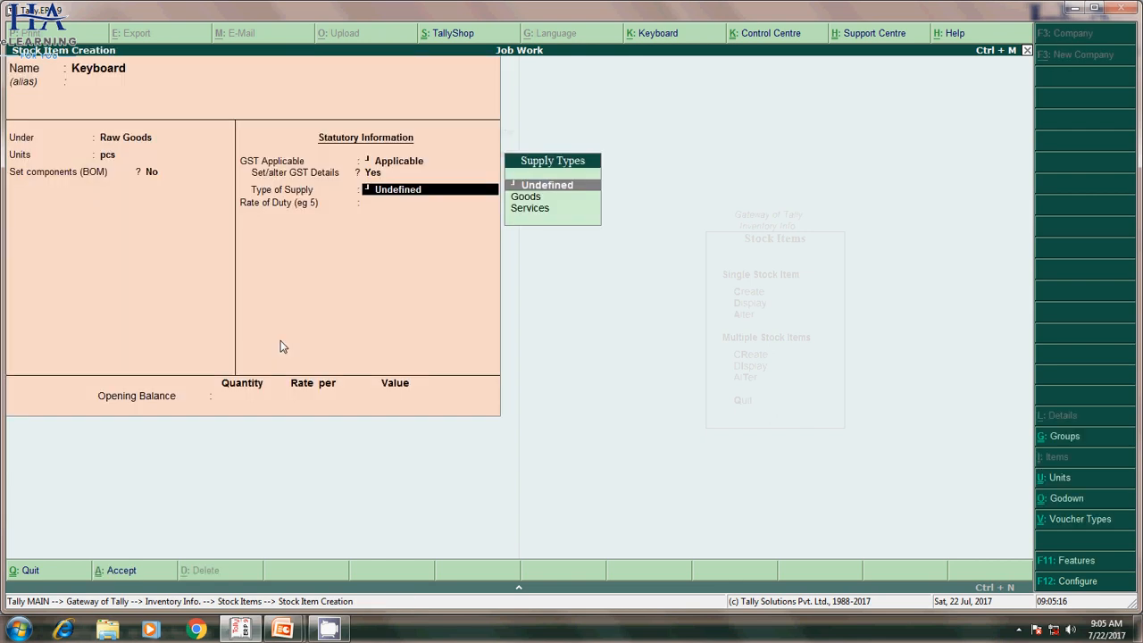
# Step: Set Keyboard's type of supply to Goods and save the stock item without an opening balance
pyautogui.press('Down')
pyautogui.press('Return')
pyautogui.press('Return')
pyautogui.press('Return')
pyautogui.press('Return')
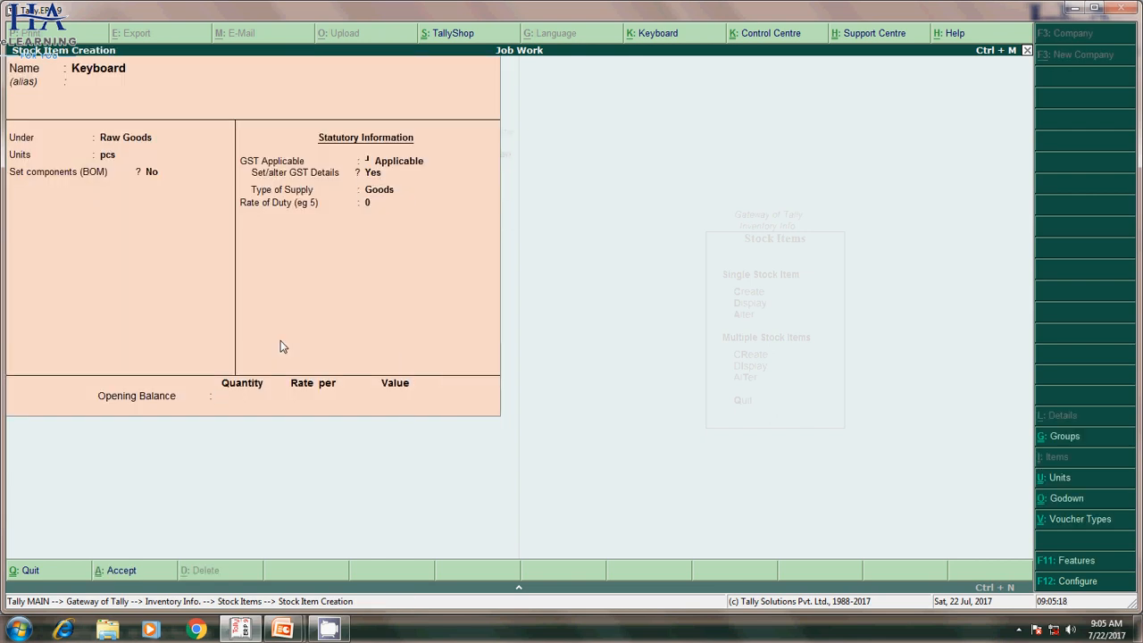
# Step: Start a stock item named Mouse under Raw Goods with pcs as its unit and no BOM components
pyautogui.write('Mouse')
pyautogui.press('Return')
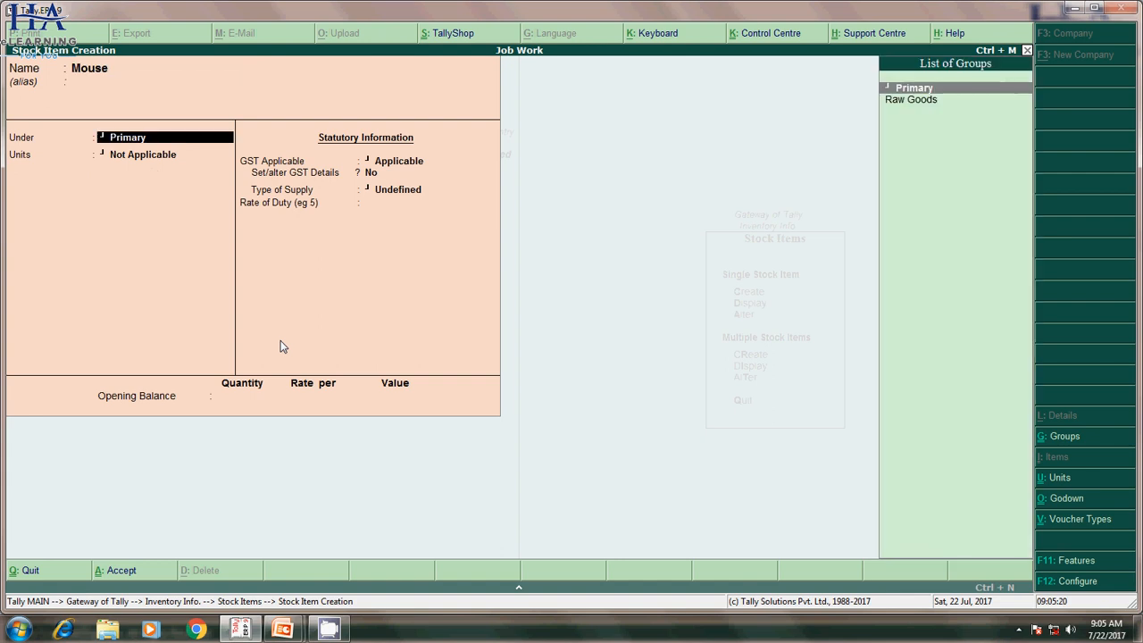
pyautogui.press('Return')
pyautogui.press('Down')
pyautogui.press('Return')
pyautogui.press('Return')
pyautogui.press('Return')
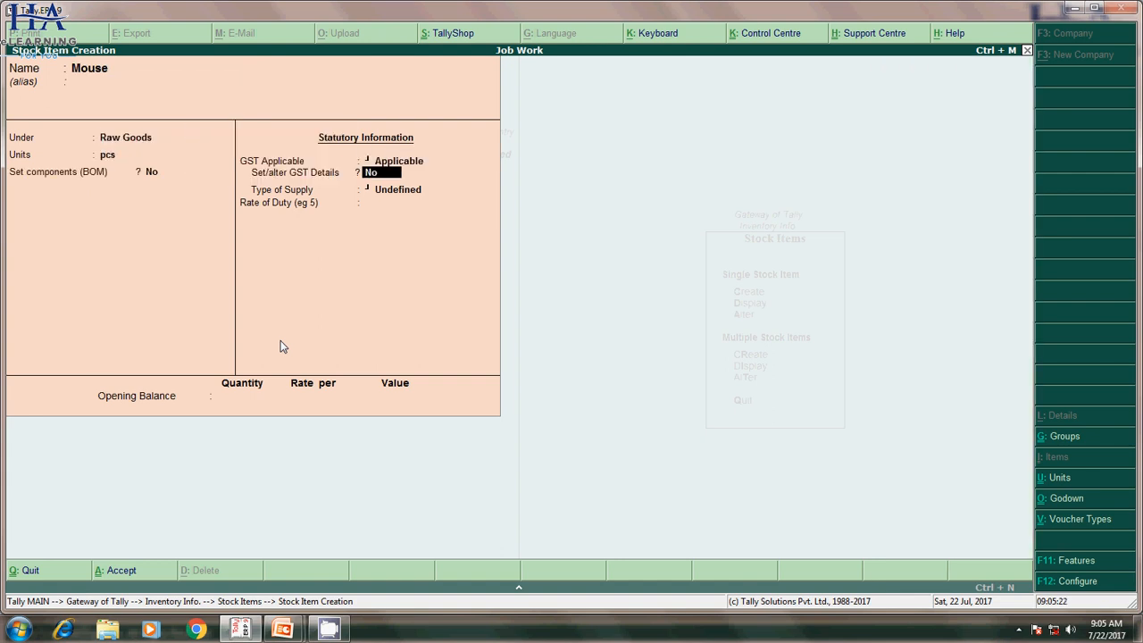
# Step: Enable GST details for Mouse and enter the description Mouse with HSN/SAC code 8521, keeping the calculation type On Value
pyautogui.write('yMo')
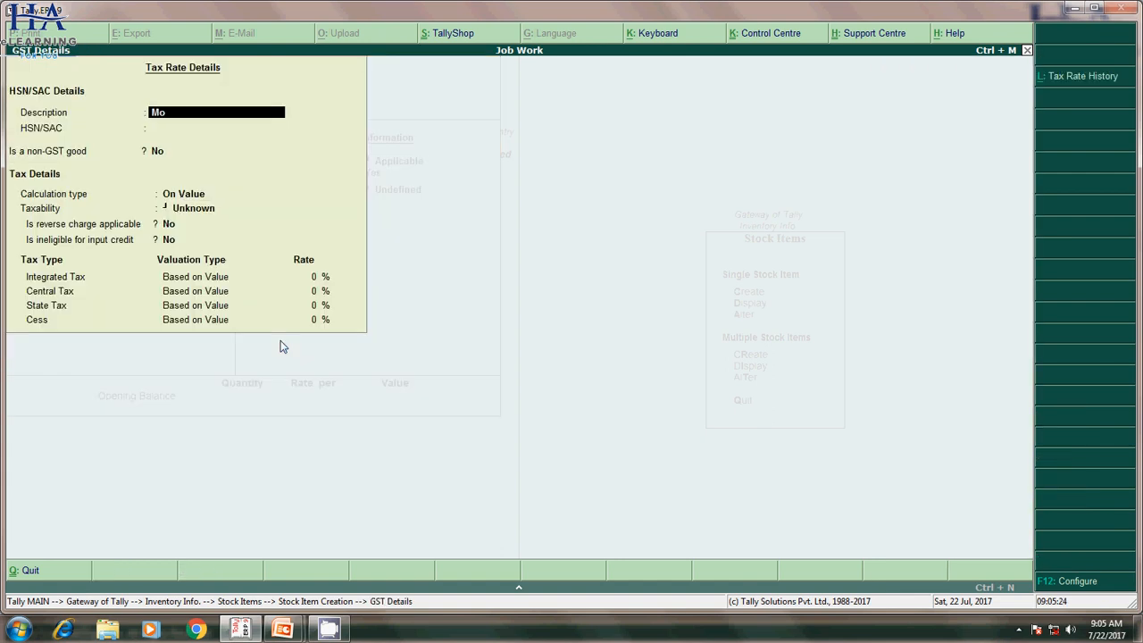
pyautogui.write('use')
pyautogui.press('Return')
pyautogui.write('8521')
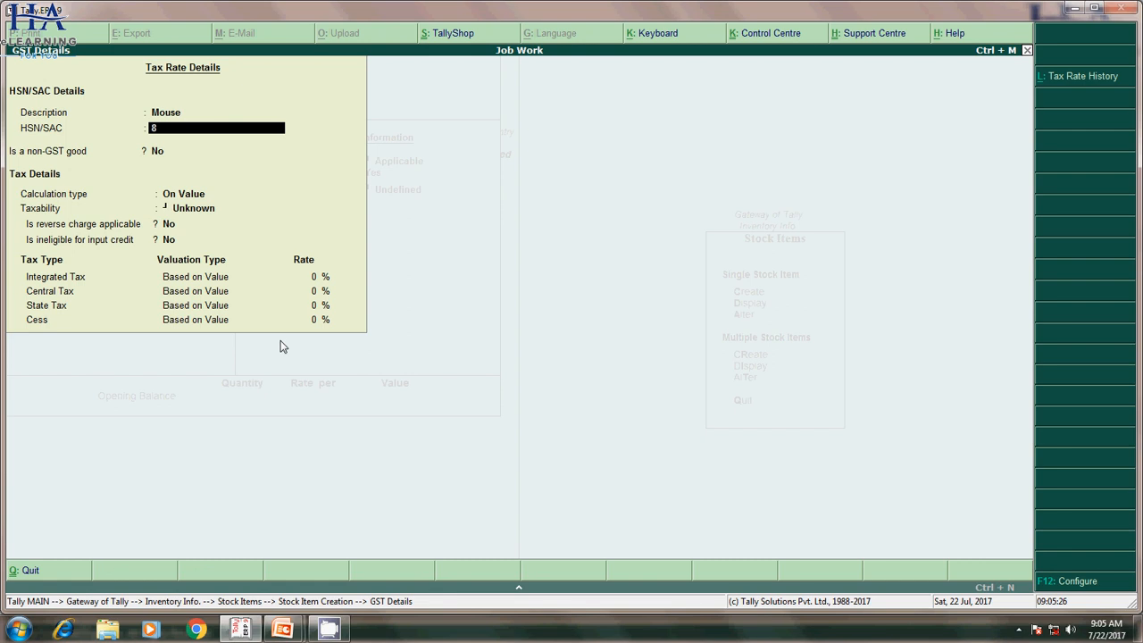
pyautogui.press('Return')
pyautogui.press('Return')
pyautogui.press('Return')
# Step: Make Mouse taxable with a 28% integrated tax rate and no cess, and complete its GST details
pyautogui.press('Down')
pyautogui.press('Down')
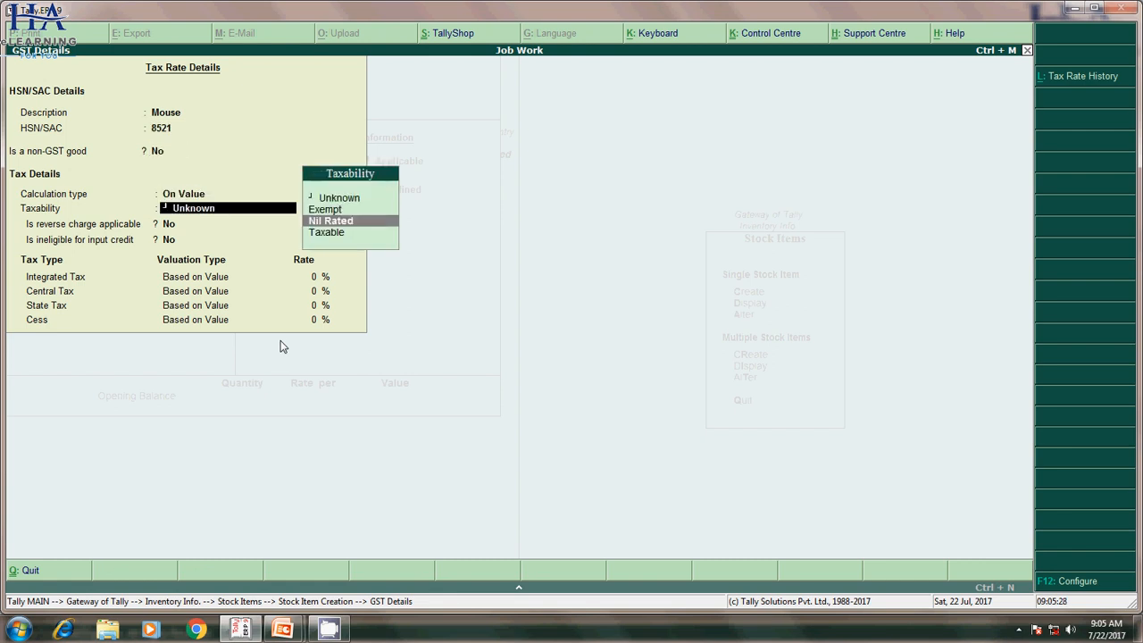
pyautogui.press('Down')
pyautogui.press('Return')
pyautogui.press('Return')
pyautogui.write('28')
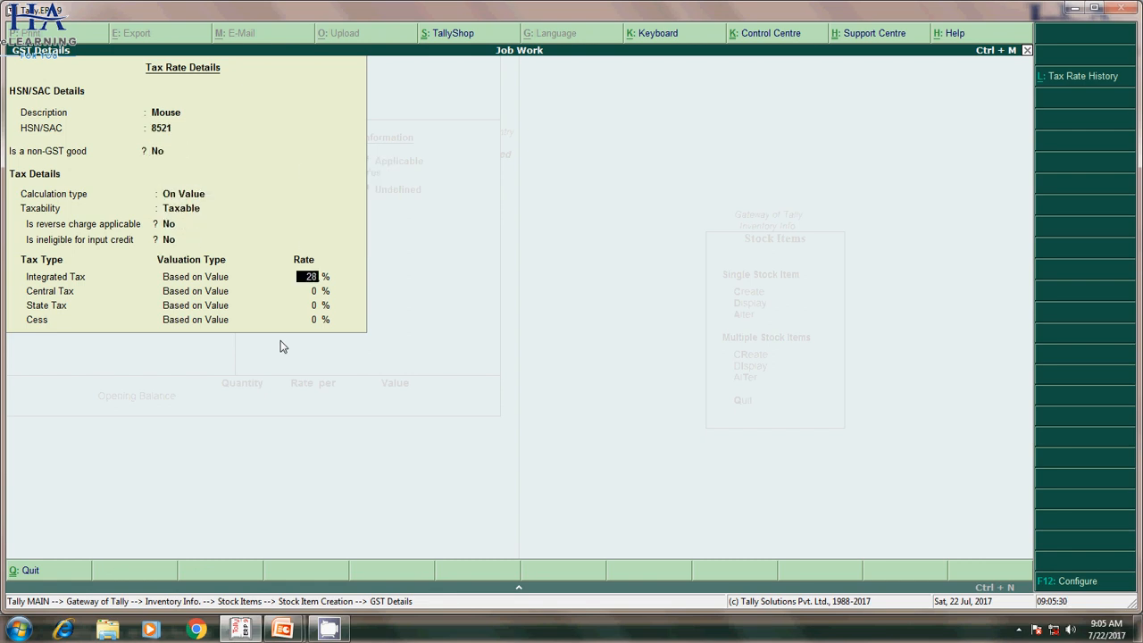
pyautogui.press('Return')
pyautogui.press('Return')
pyautogui.press('Return')
pyautogui.press('Return')
# Step: Set Mouse's type of supply to Goods, save the stock item without an opening balance and leave stock item creation
pyautogui.press('Return')
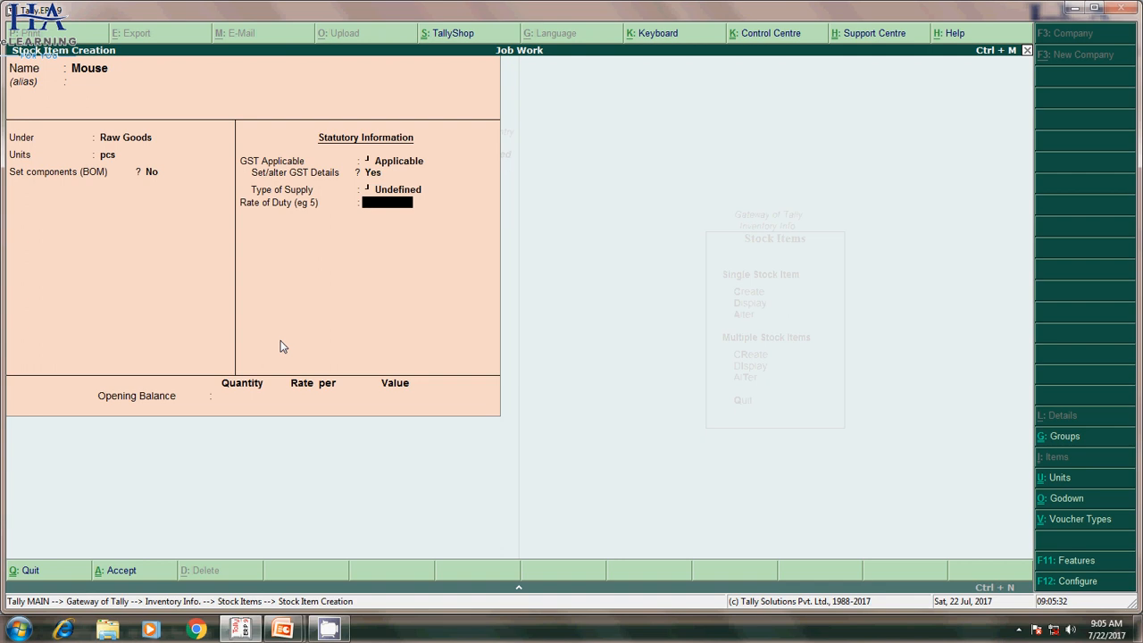
pyautogui.press('BackSpace')
pyautogui.press('Down')
pyautogui.press('Return')
pyautogui.press('Return')
pyautogui.press('Return')
pyautogui.press('Return')
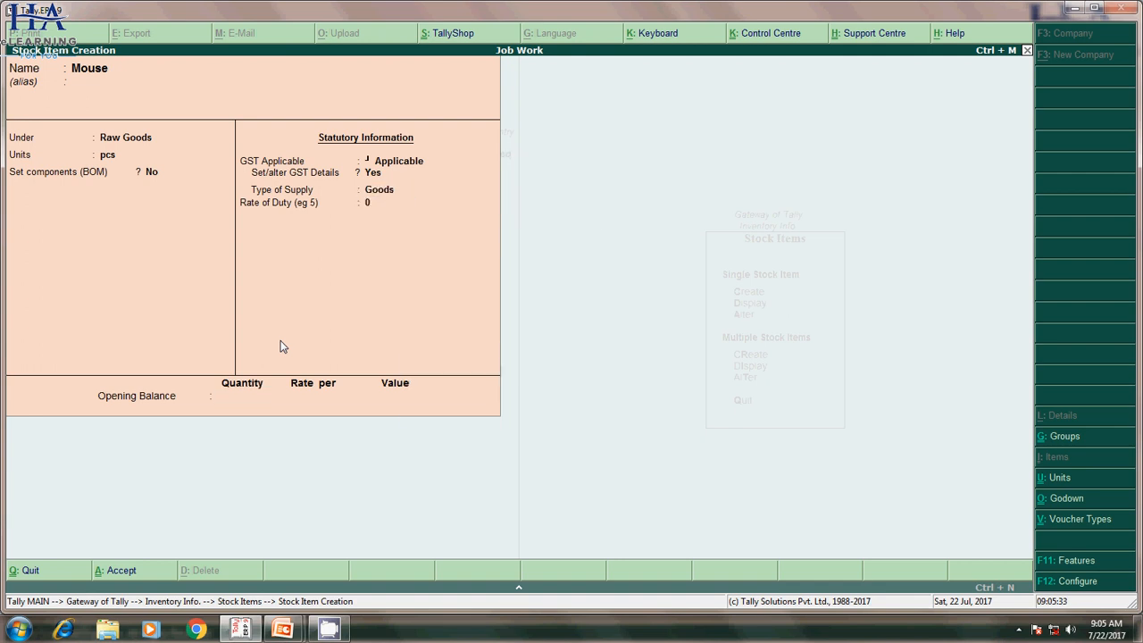
pyautogui.press('Escape')
pyautogui.press('Return')
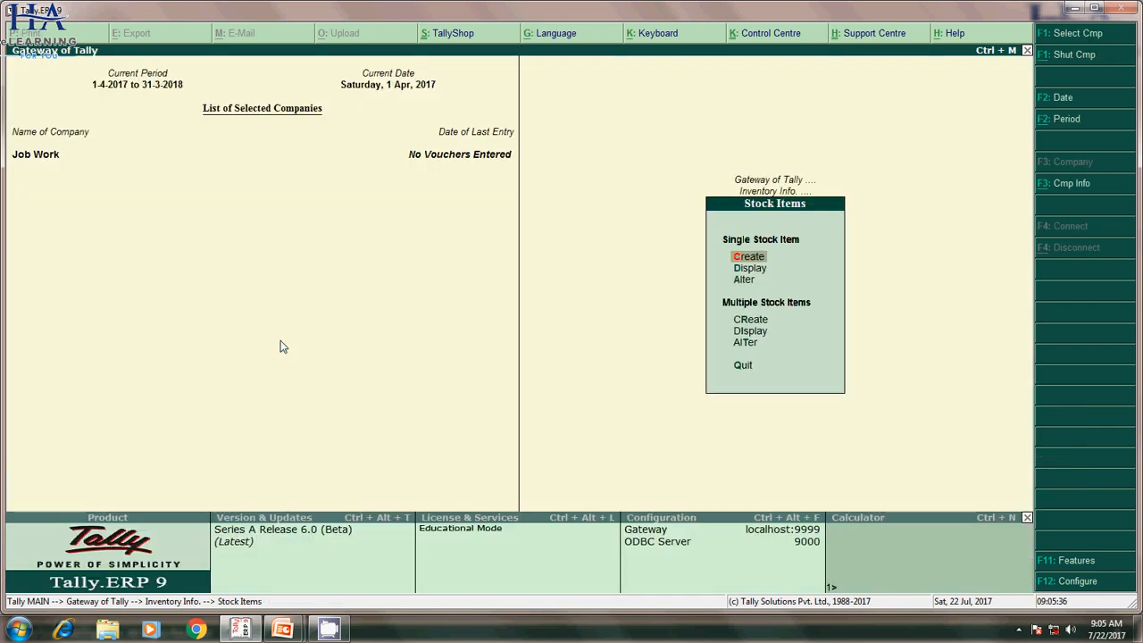
# Step: Start a new single stock item named Computer(I5) without an alias
pyautogui.press('Return')
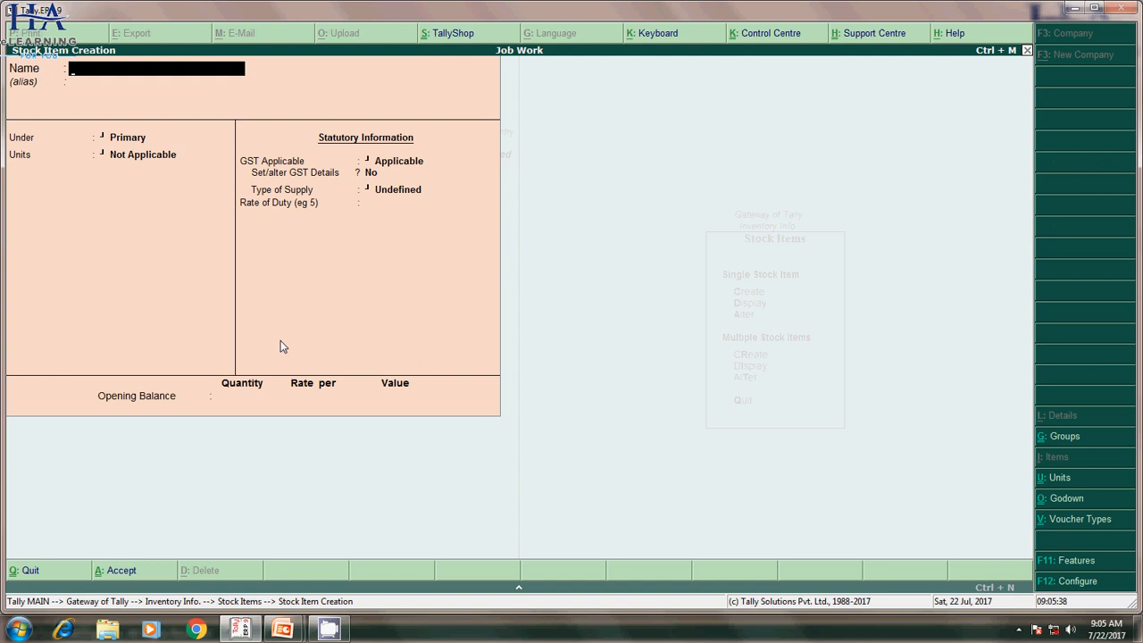
pyautogui.write('Computer(I5)')
pyautogui.press('Return')
pyautogui.press('Return')
# Step: Create a Finished Goods stock group under Primary for Computer(I5) and set the item's unit to pcs
pyautogui.hotkey('alt', 'c')
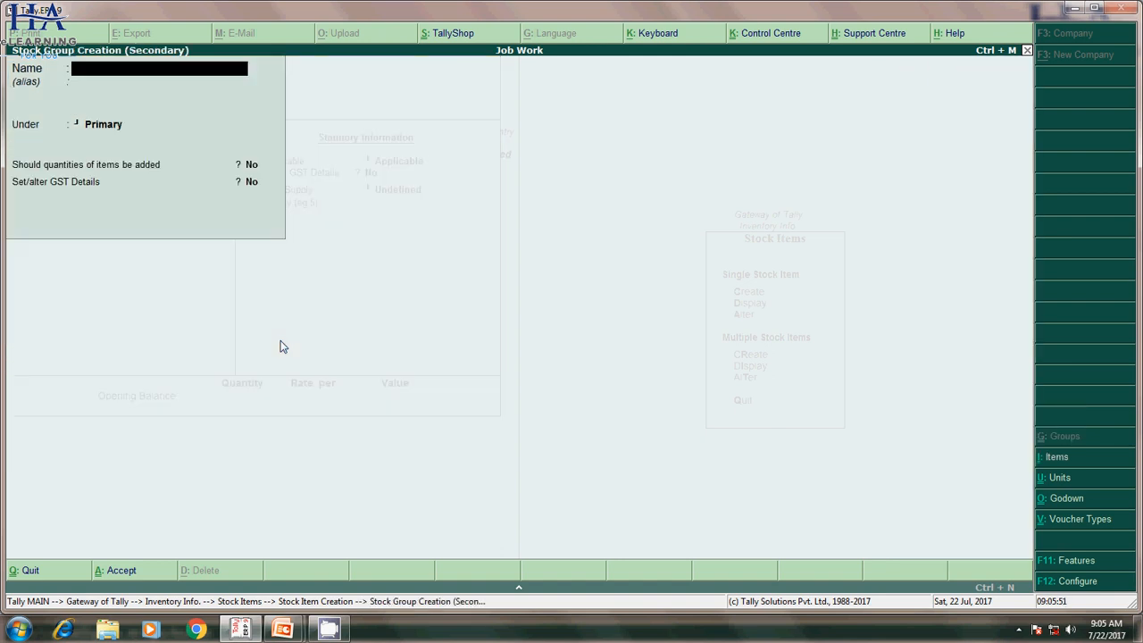
pyautogui.write('Finished Goods')
pyautogui.press('Return')
pyautogui.press('Return')
pyautogui.press('Return')
pyautogui.press('Return')
pyautogui.press('Return')
pyautogui.press('Return')
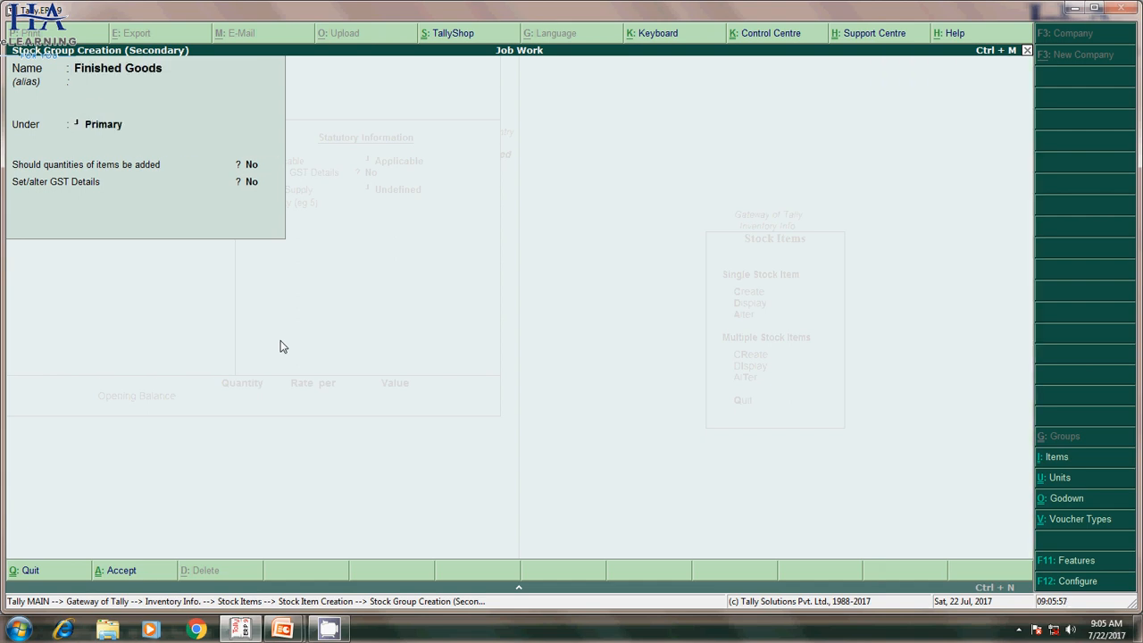
pyautogui.press('Down')
pyautogui.press('Return')
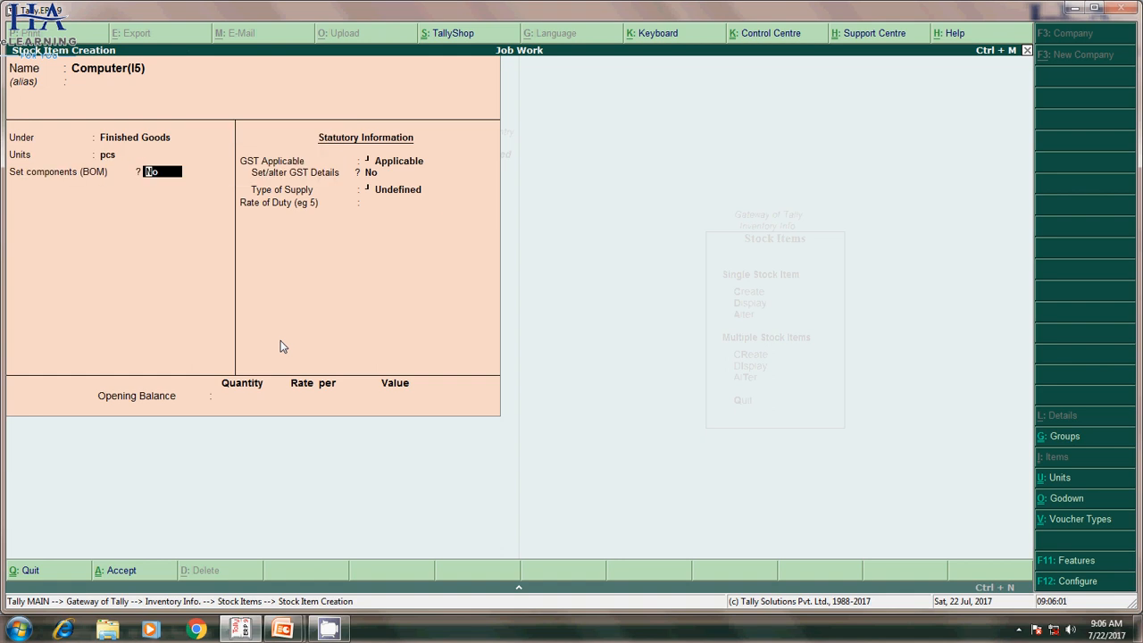
# Step: Review the stock item configuration options, including whether component list details (Bill of Materials) are enabled
pyautogui.press('F12')
pyautogui.press('Return')
pyautogui.press('Return')
pyautogui.press('Return')
pyautogui.press('Return')
pyautogui.press('Return')
pyautogui.press('Return')
pyautogui.press('Return')
pyautogui.press('Return')
pyautogui.press('Return')
pyautogui.press('Return')
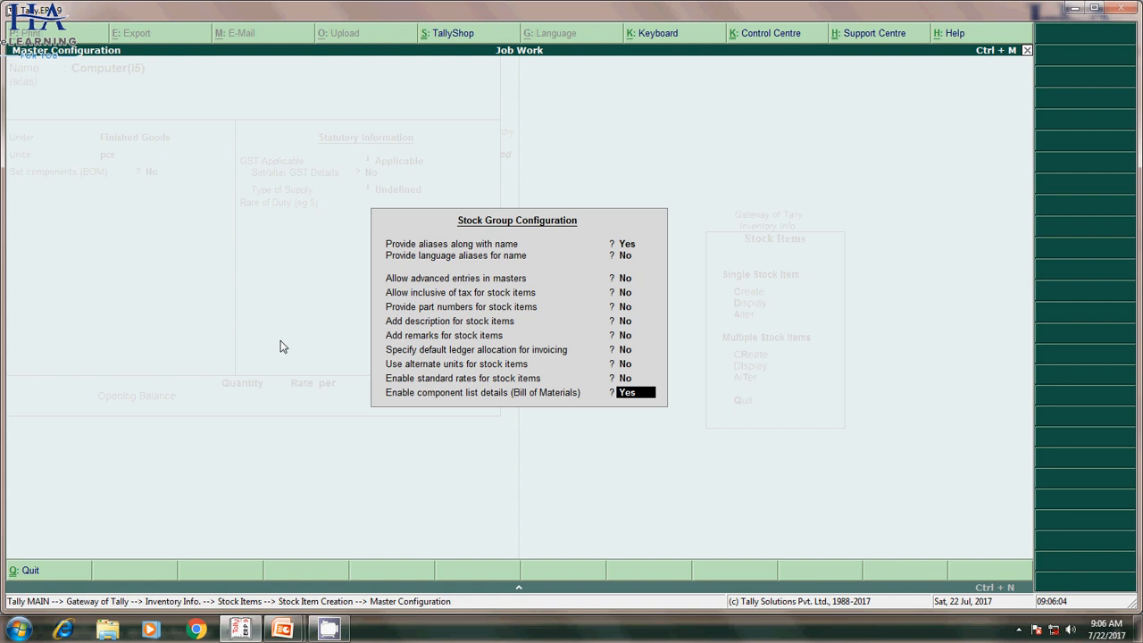
pyautogui.press('Return')
pyautogui.press('Return')
pyautogui.press('BackSpace')
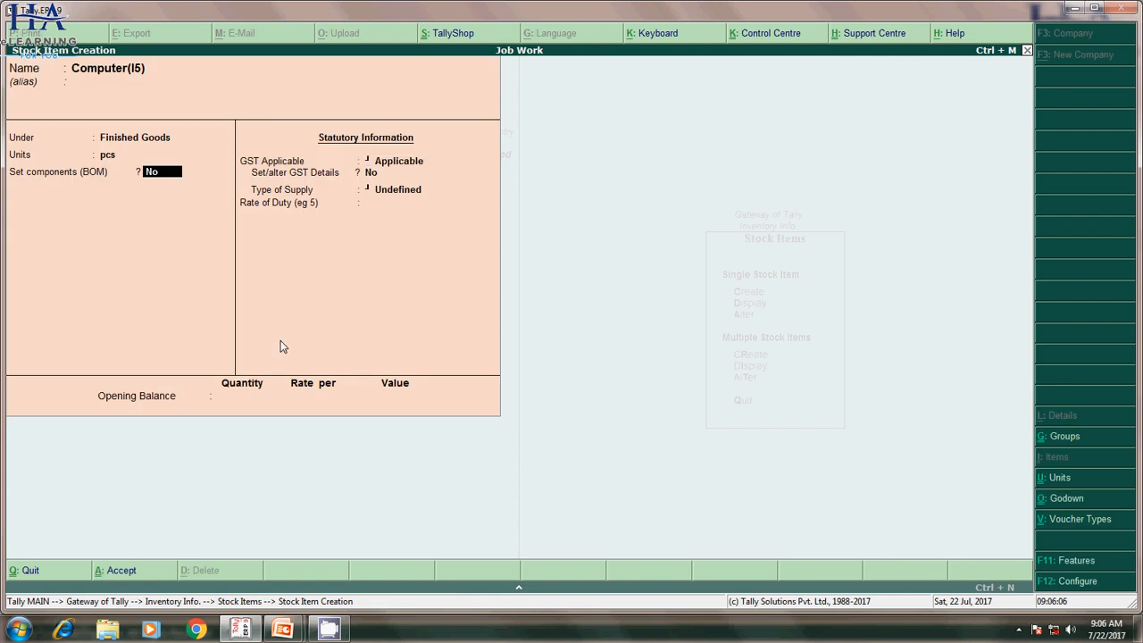
# Step: Enable BOM components for Computer(I5) and start a BOM named Computer with 1 pcs as the unit of manufacture
pyautogui.press('y')
pyautogui.press('Return')
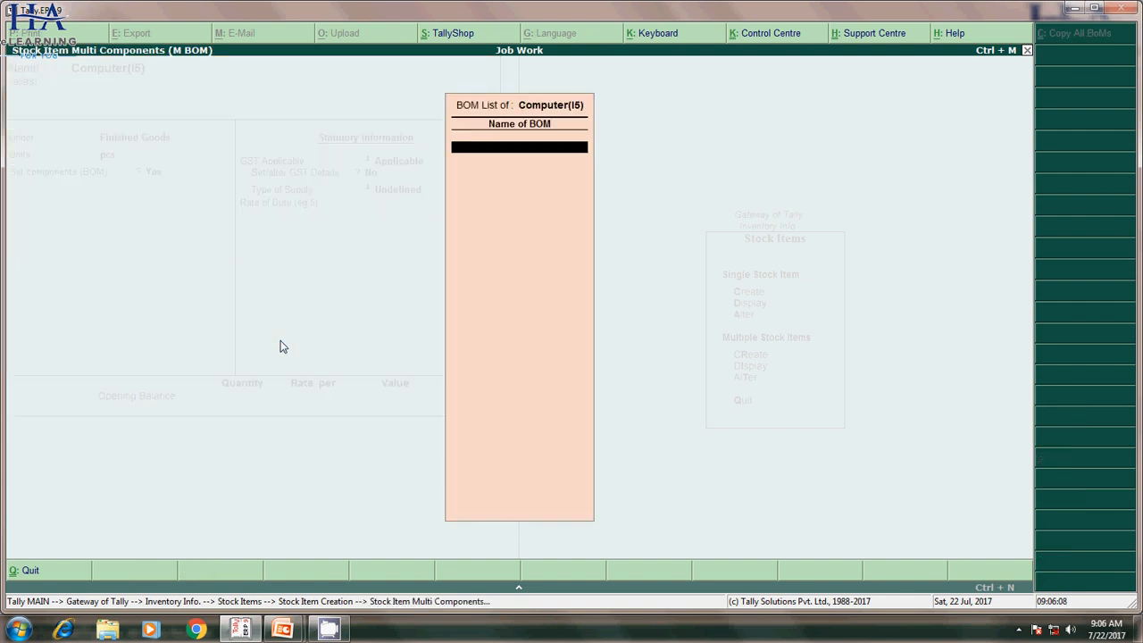
pyautogui.write('Computer')
pyautogui.press('Return')
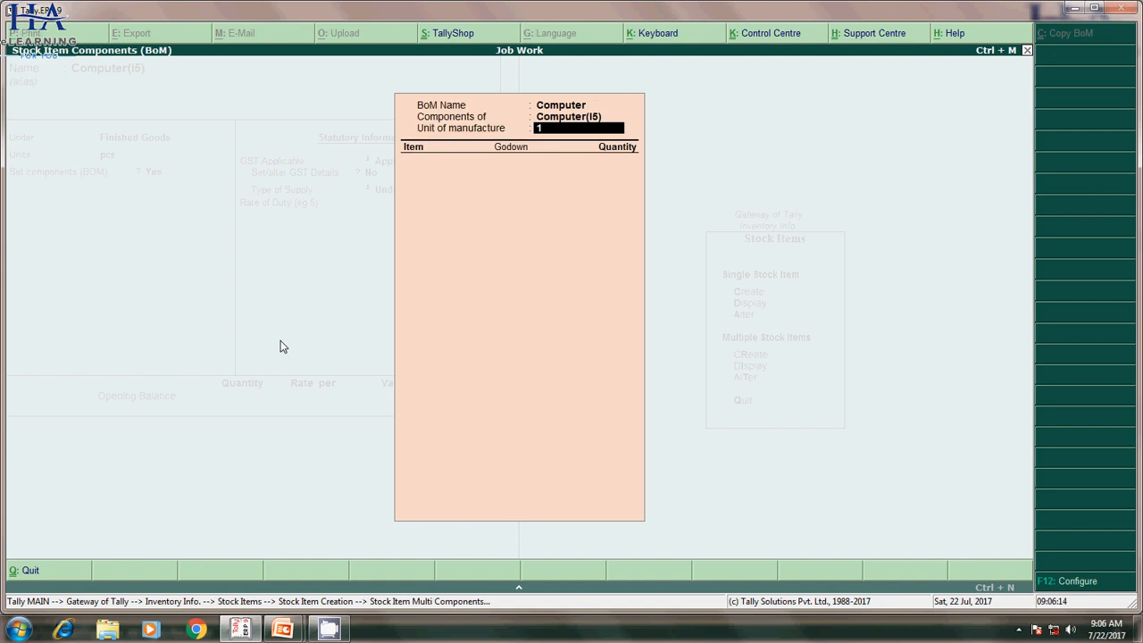
pyautogui.press('Return')
# Step: Add 1 pcs of CPU from Raw Material Godown to the Computer BOM
pyautogui.press('Return')
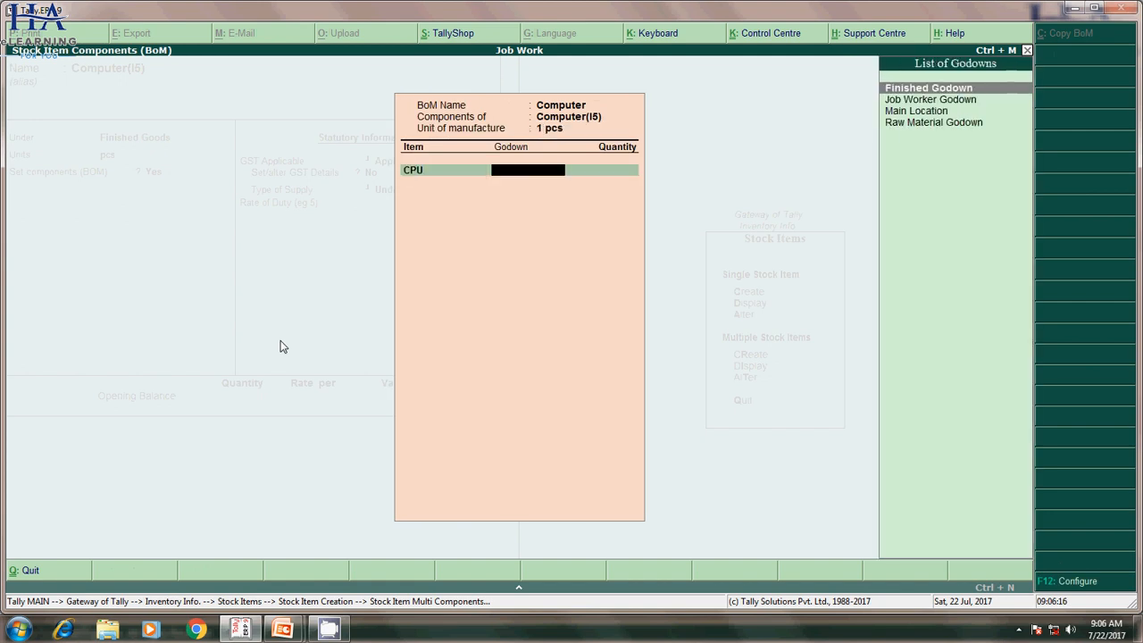
pyautogui.press('Down')
pyautogui.press('Down')
pyautogui.press('Down')
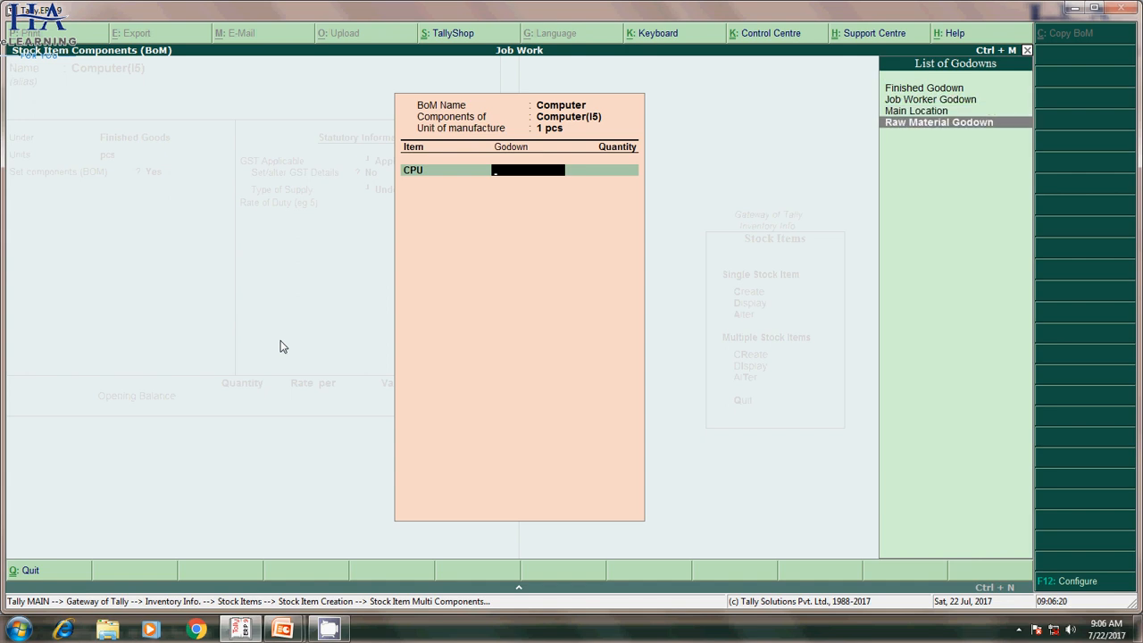
pyautogui.press('Return')
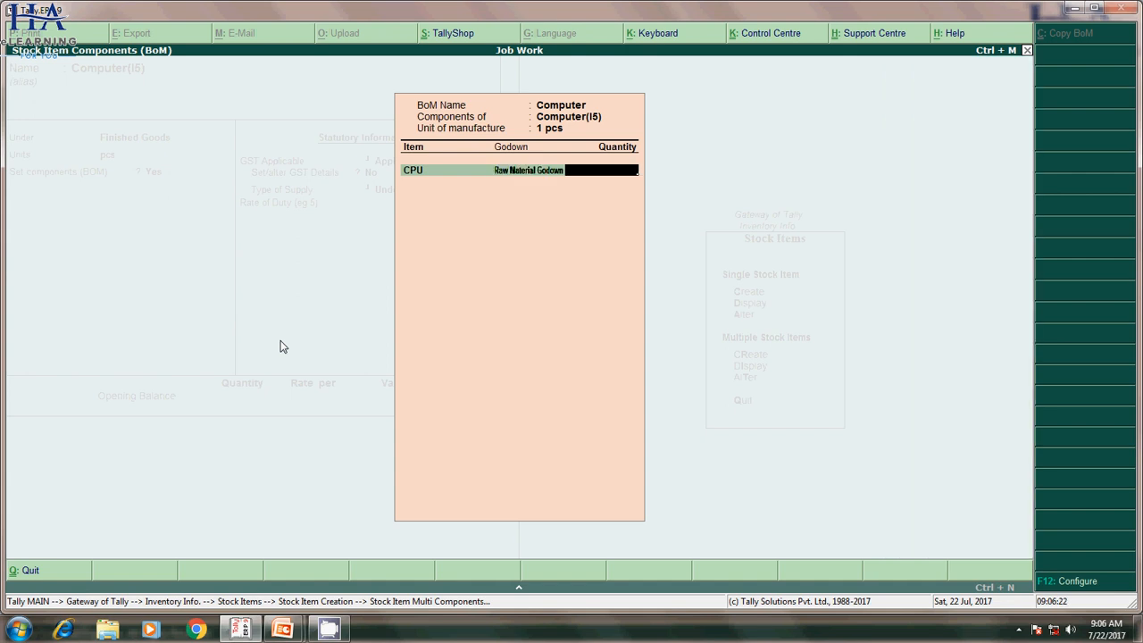
pyautogui.write('1')
pyautogui.press('Return')
# Step: Add 1 pcs of Keyboard from Raw Material Godown to the Computer BOM
pyautogui.press('Down')
pyautogui.press('Down')
pyautogui.press('Return')
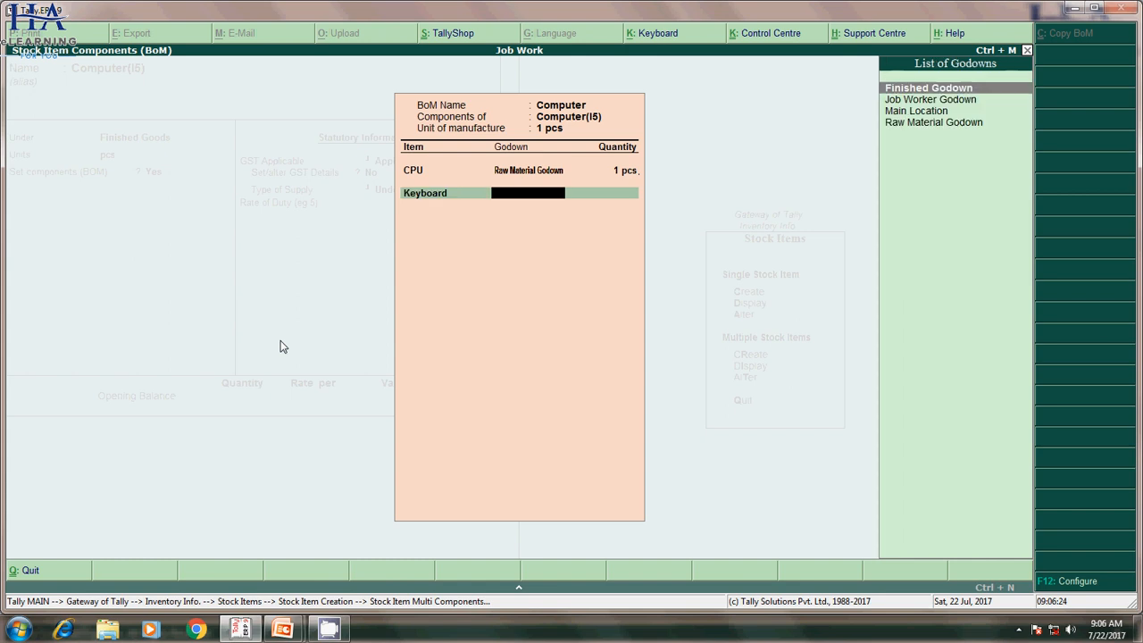
pyautogui.press('Down')
pyautogui.press('Down')
pyautogui.press('Down')
pyautogui.press('Return')
pyautogui.write('1')
pyautogui.press('Return')
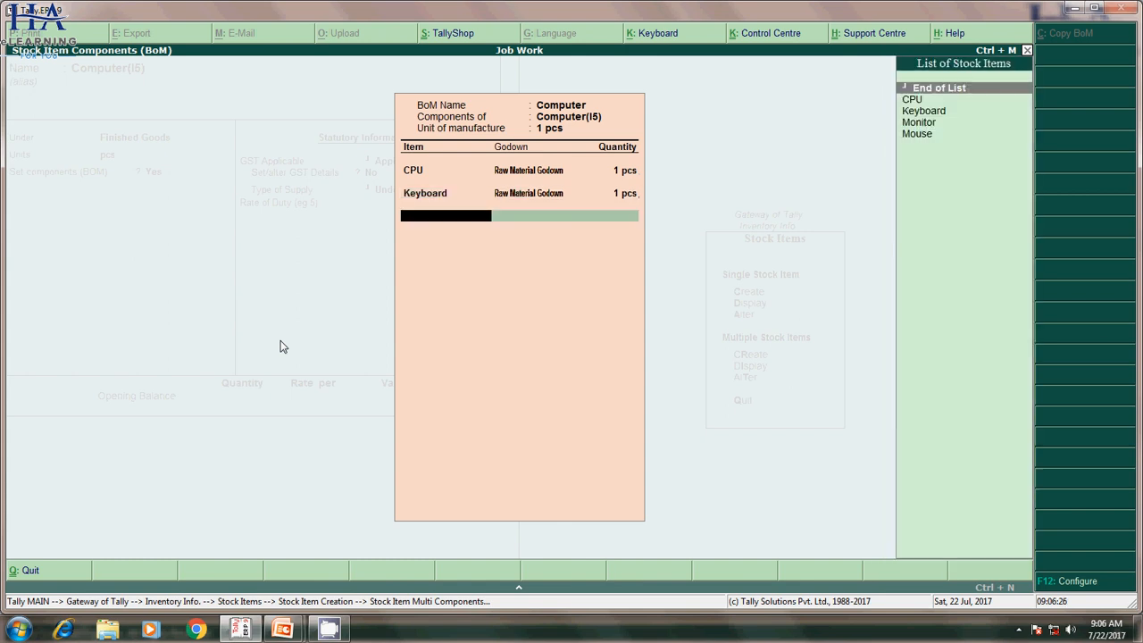
# Step: Add 1 pcs of Monitor from Raw Material Godown to the Computer BOM
pyautogui.press('Down')
pyautogui.press('Down')
pyautogui.press('Down')
pyautogui.press('Return')
pyautogui.press('Down')
pyautogui.press('Down')
pyautogui.press('Down')
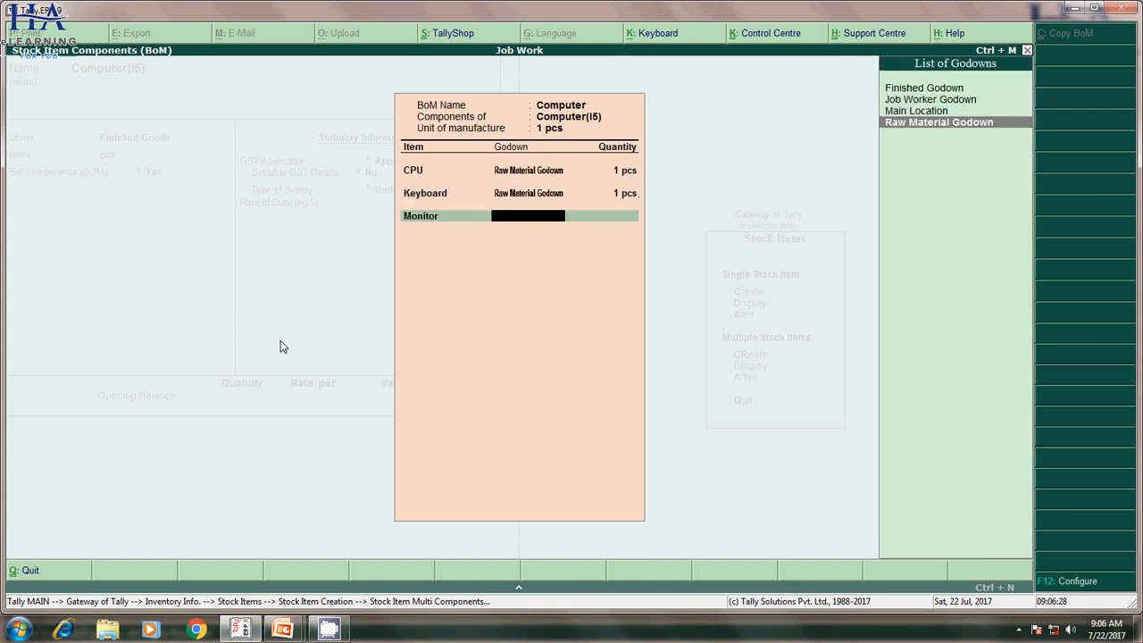
pyautogui.press('Return')
pyautogui.write('1')
pyautogui.press('Return')
# Step: Add 1 pcs of Mouse from Raw Material Godown to the Computer BOM and complete the component list
pyautogui.press('Down')
pyautogui.press('Down')
pyautogui.press('Down')
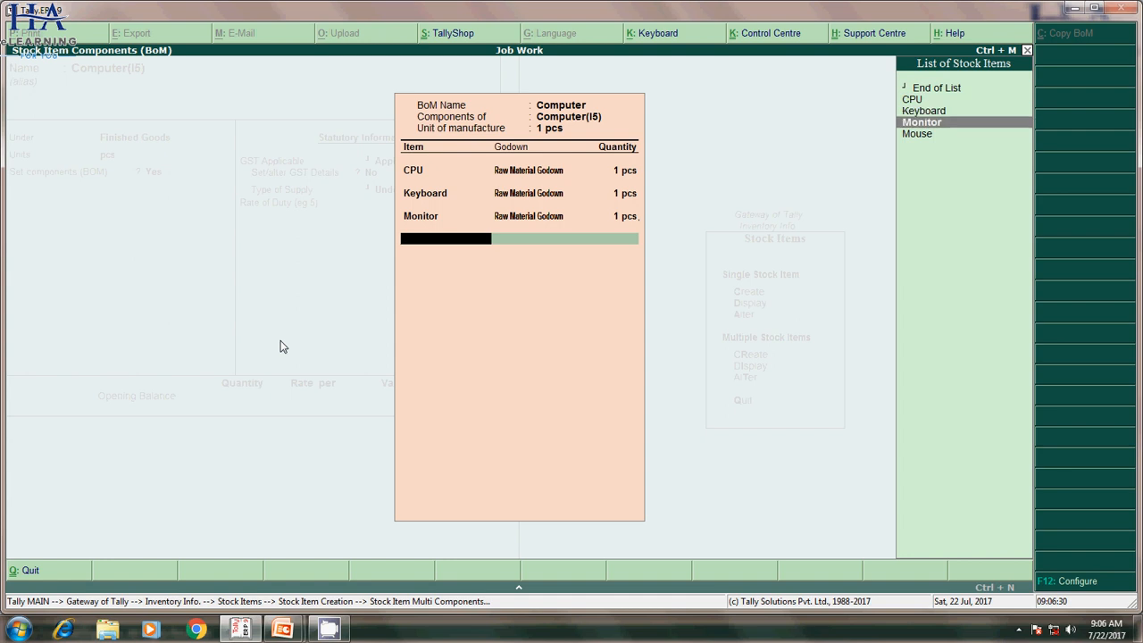
pyautogui.press('Down')
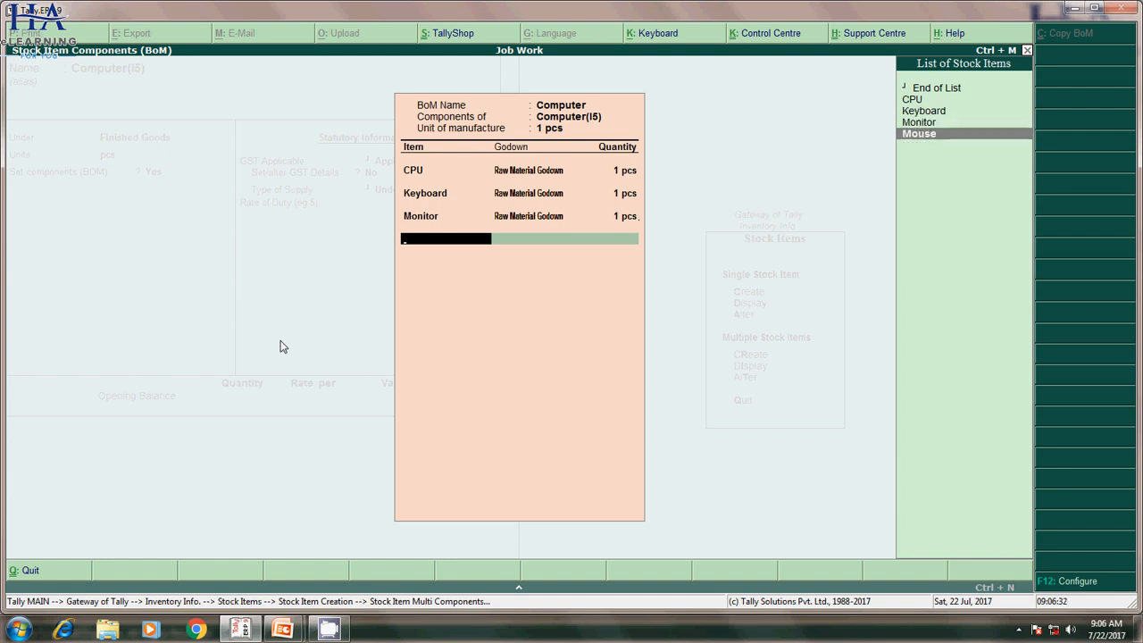
pyautogui.press('Return')
pyautogui.press('Down')
pyautogui.press('Down')
pyautogui.press('Down')
pyautogui.press('Return')
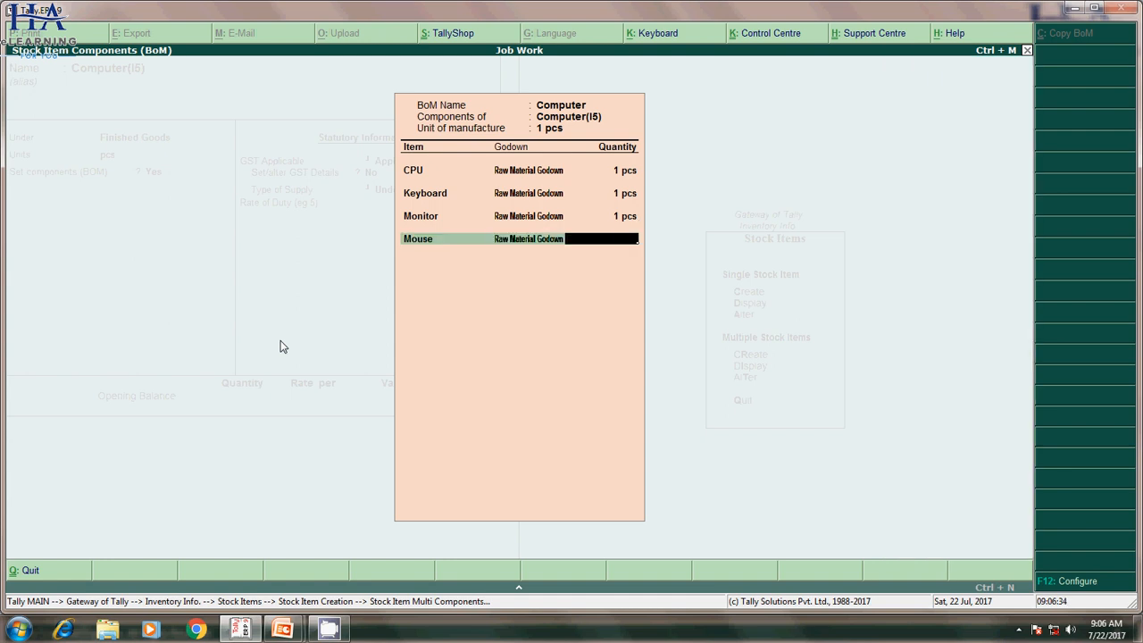
pyautogui.write('1')
pyautogui.press('Return')
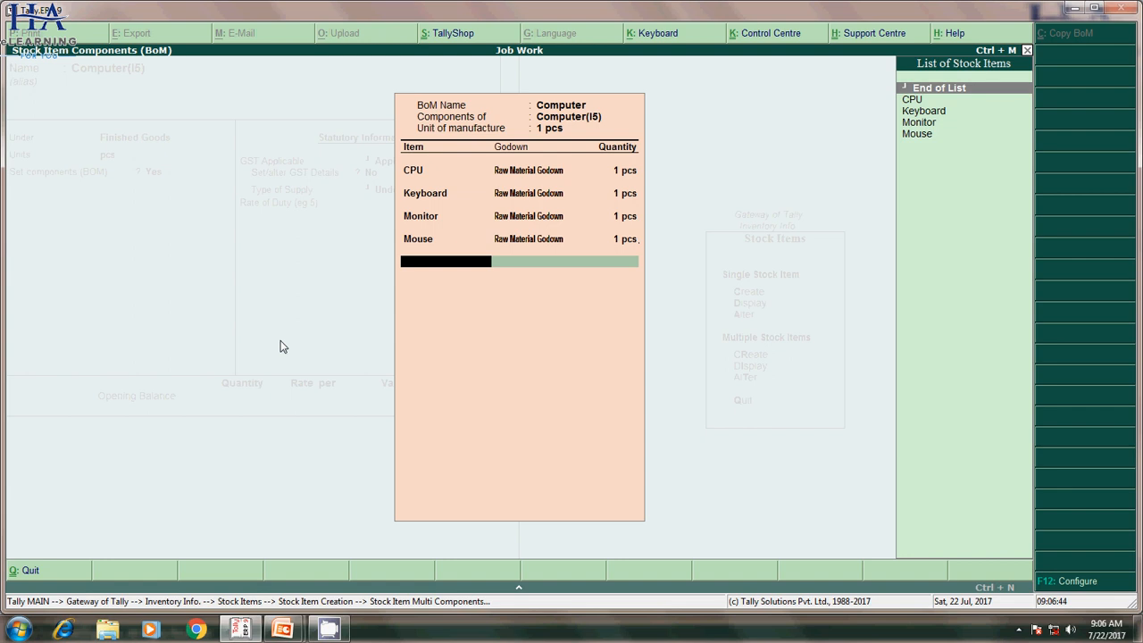
pyautogui.press('Return')
pyautogui.press('Return')
pyautogui.press('Return')
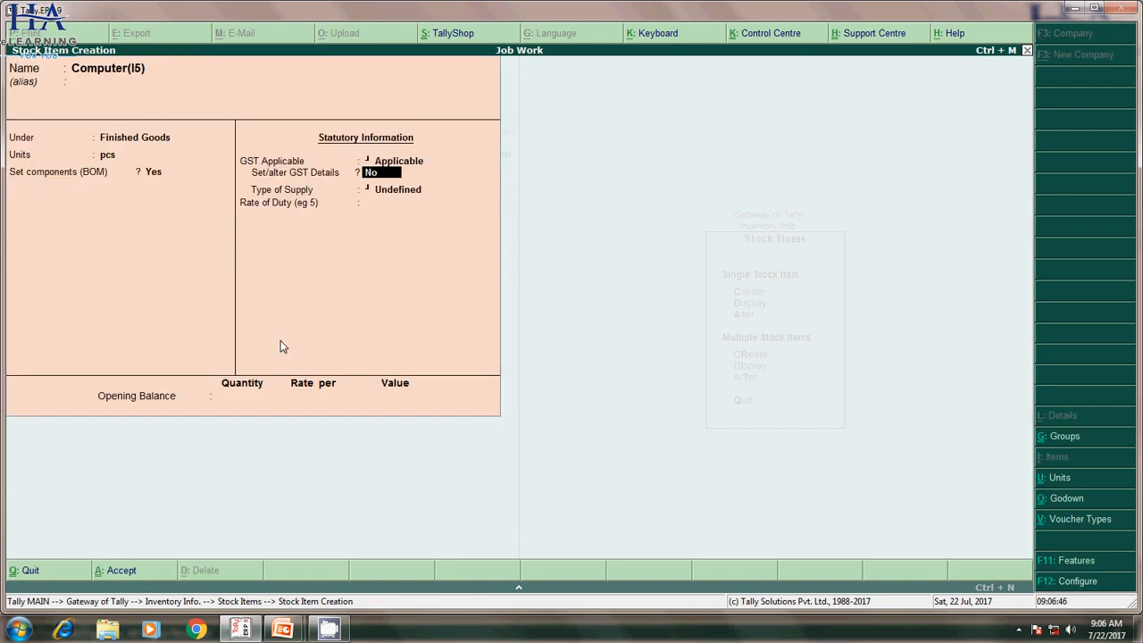
# Step: Enable GST details for Computer(I5) and enter the description Computer(I5), leaving the HSN/SAC code blank
pyautogui.press('y')
pyautogui.press('Return')
pyautogui.write('C')
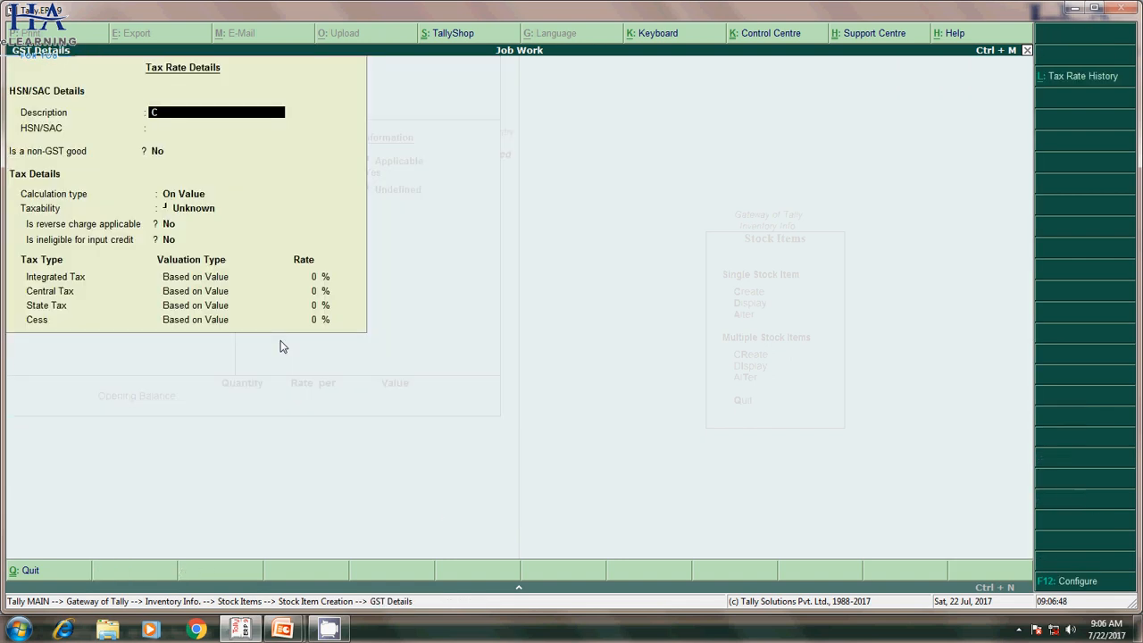
pyautogui.write('ompue')
pyautogui.write('t')
pyautogui.press('BackSpace')
pyautogui.press('BackSpace')
pyautogui.write('5')
pyautogui.press('Return')
pyautogui.press('Return')
pyautogui.press('Return')
pyautogui.press('Return')
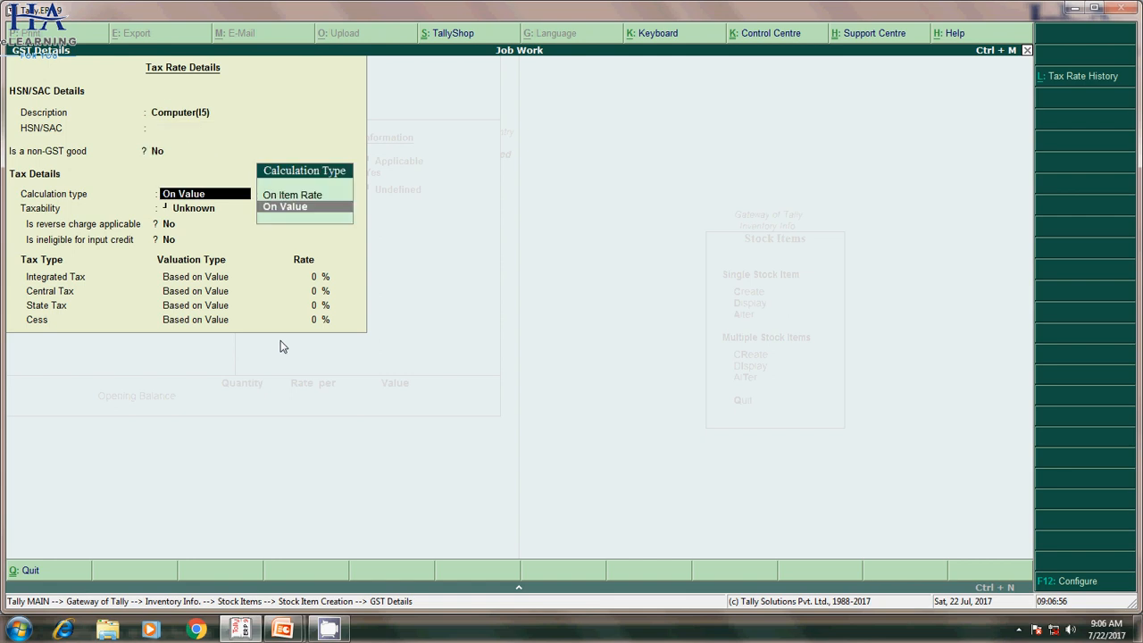
# Step: Keep the calculation type On Value for Computer(I5), make it taxable and set the integrated tax rate to 28%
pyautogui.press('Down')
pyautogui.press('Down')
pyautogui.press('Down')
pyautogui.press('Return')
pyautogui.press('Return')
pyautogui.press('Return')
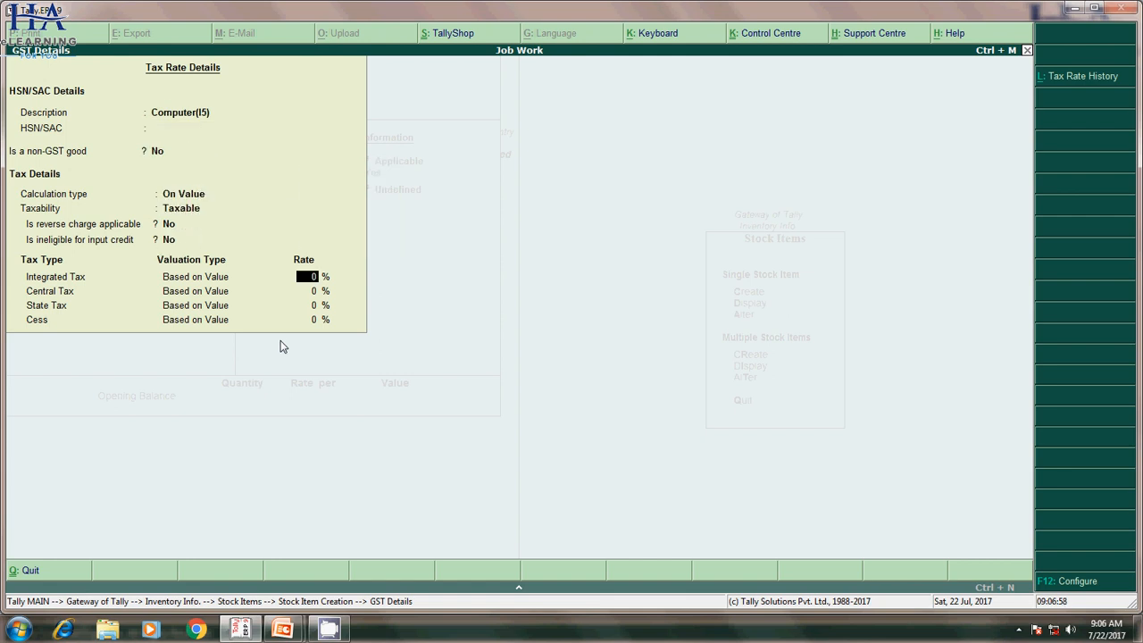
pyautogui.write('28')
pyautogui.press('Return')
pyautogui.press('Return')
pyautogui.press('Return')
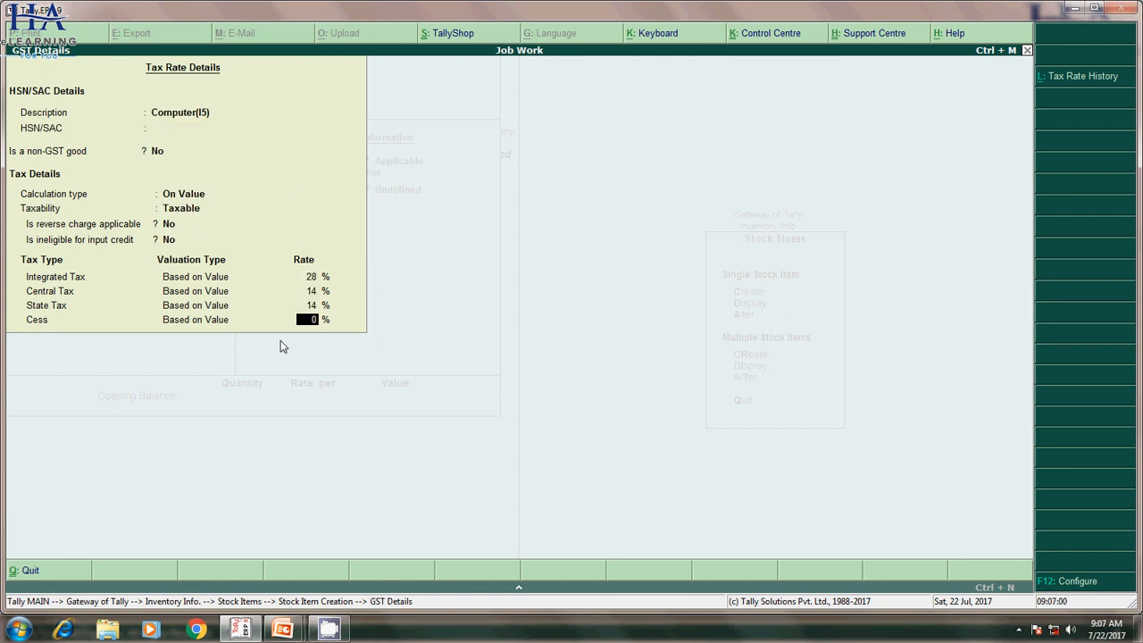
# Step: Finish Computer(I5)'s GST details without cess, set its type of supply to Goods, and save the stock item without an opening balance
pyautogui.press('Return')
pyautogui.press('Down')
pyautogui.press('Return')
pyautogui.press('Return')
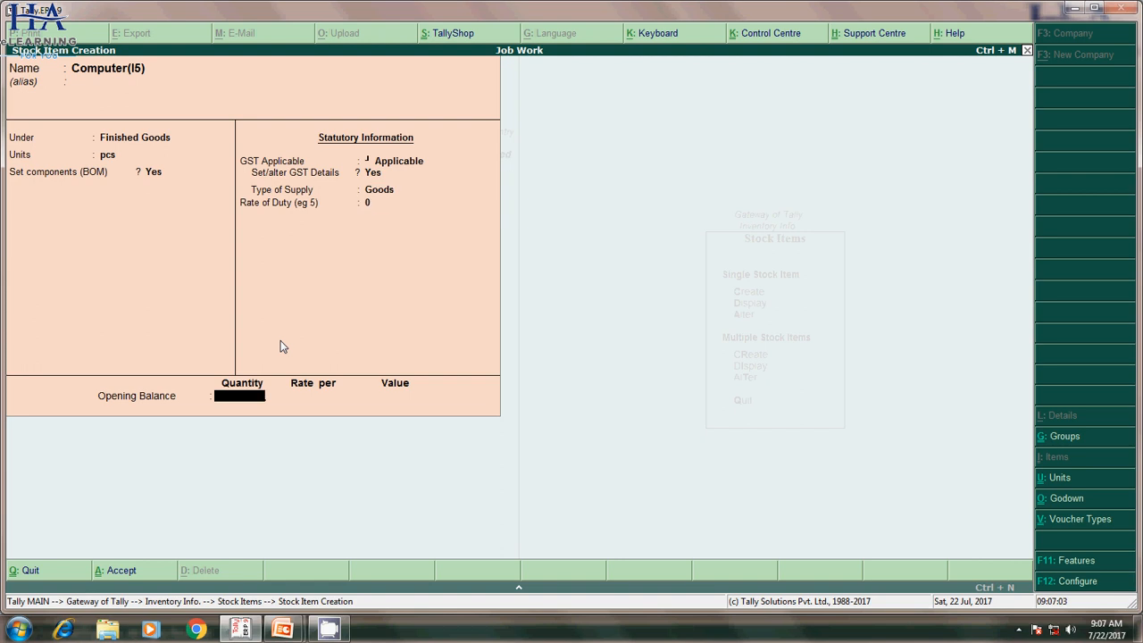
pyautogui.hotkey('ctrl', 'a')
pyautogui.press('Escape')
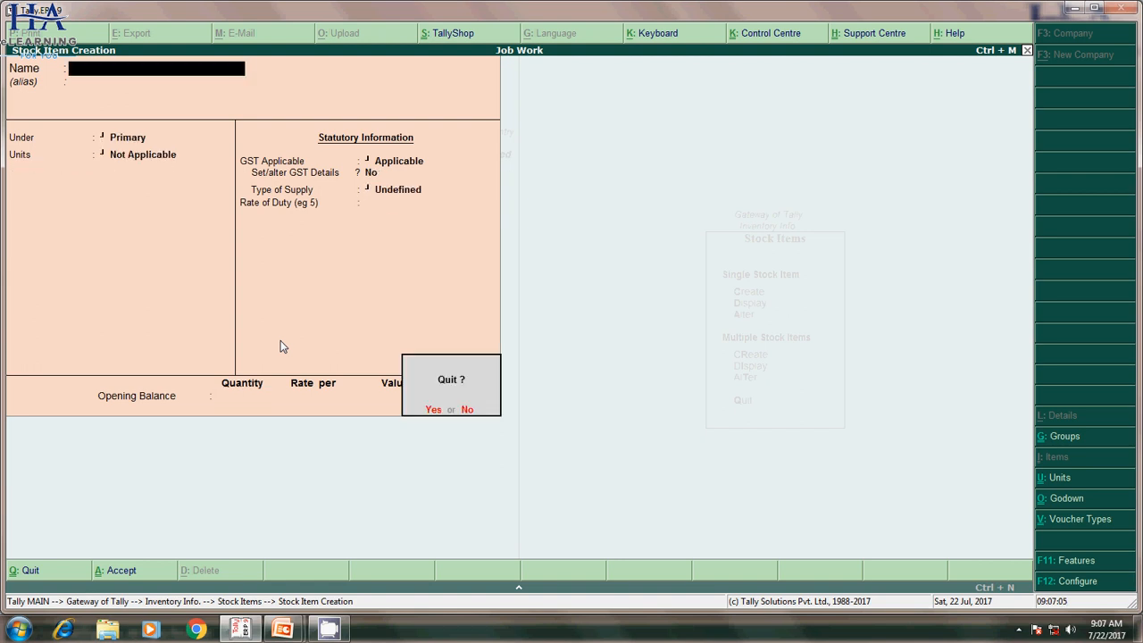
pyautogui.press('Return')
pyautogui.press('Escape')
pyautogui.press('Escape')
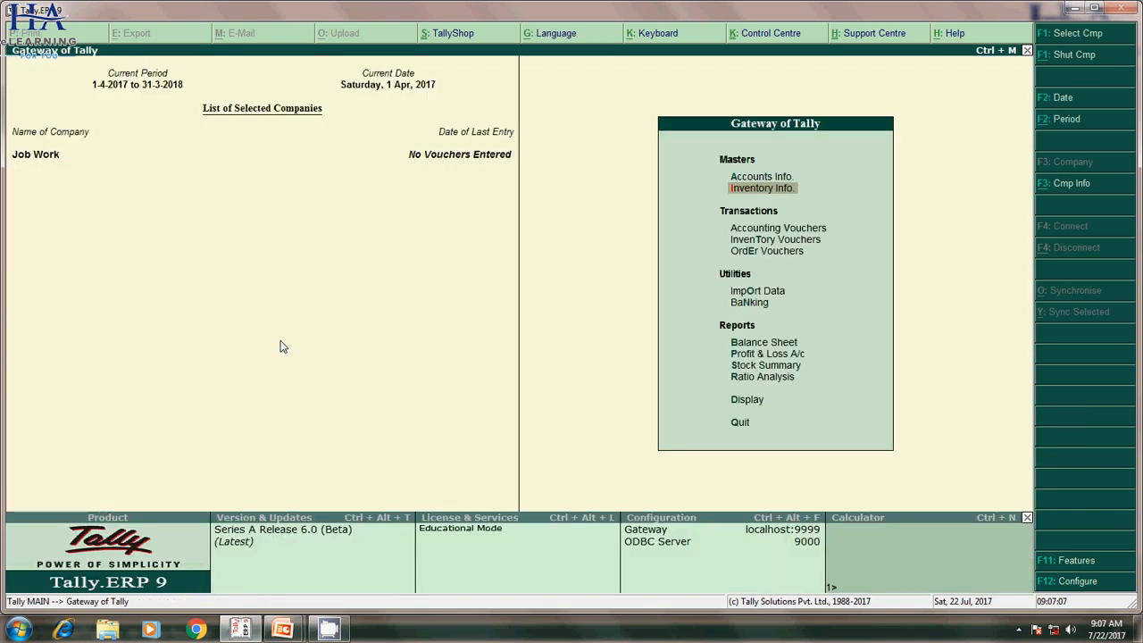
# Step: Start a purchase voucher and enter the supplier invoice number 01
pyautogui.press('Down')
pyautogui.press('Return')
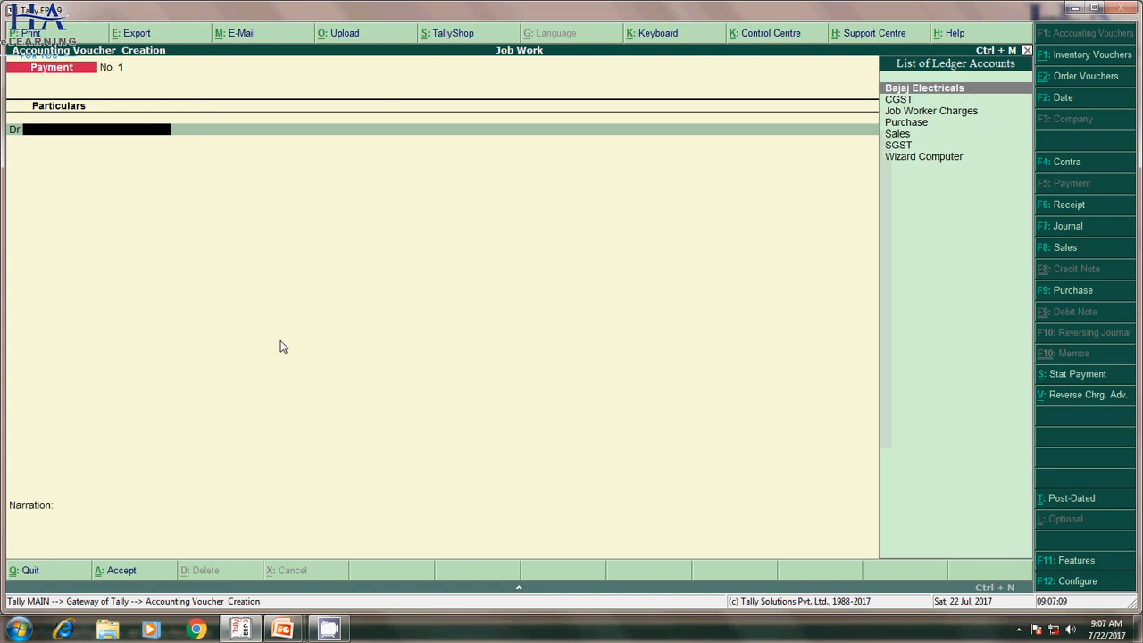
pyautogui.click(1074, 292)
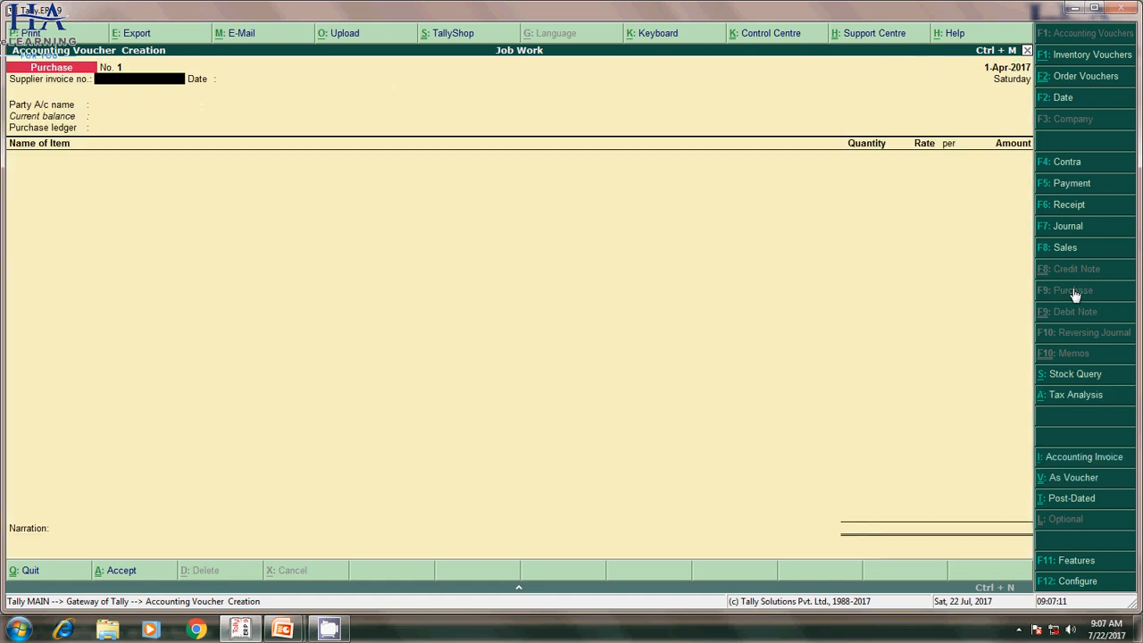
pyautogui.write('0')
pyautogui.press('Return')
pyautogui.press('Return')
# Step: Set both the voucher date and the supplier invoice date to 1-Jul-2017
pyautogui.press('F2')
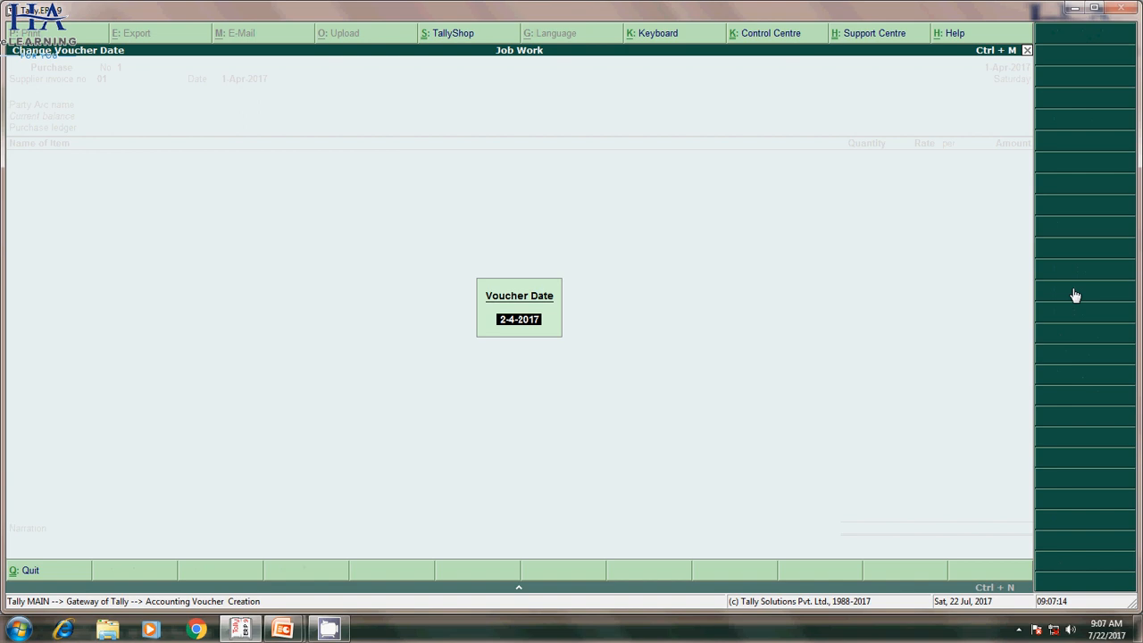
pyautogui.write('1-7')
pyautogui.press('Return')
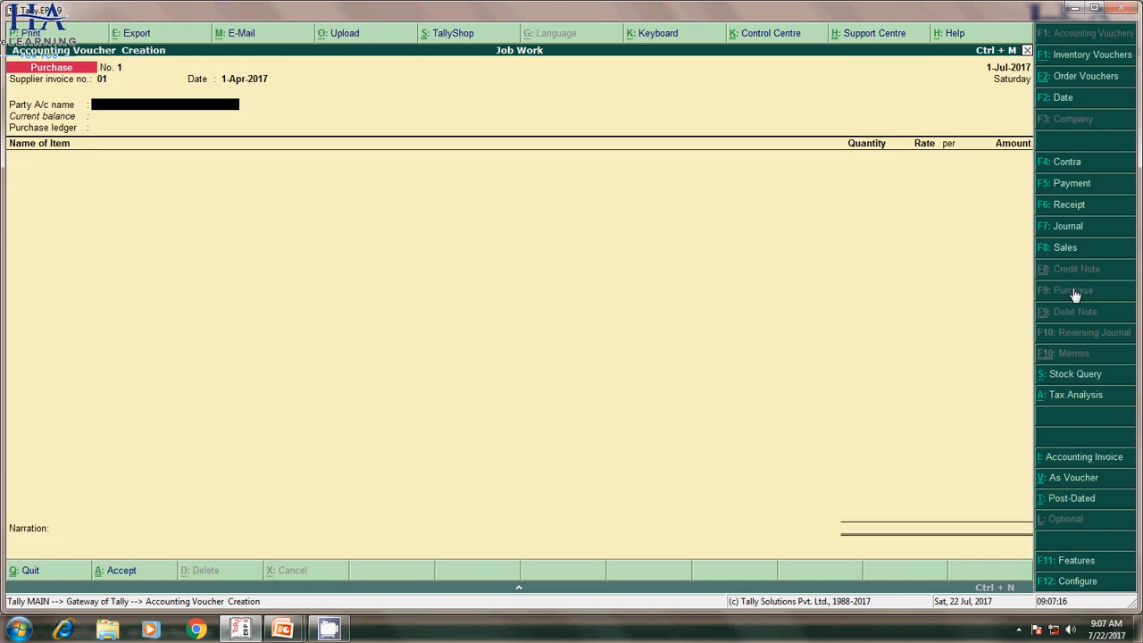
pyautogui.press('BackSpace')
pyautogui.write('01.')
pyautogui.press('Return')
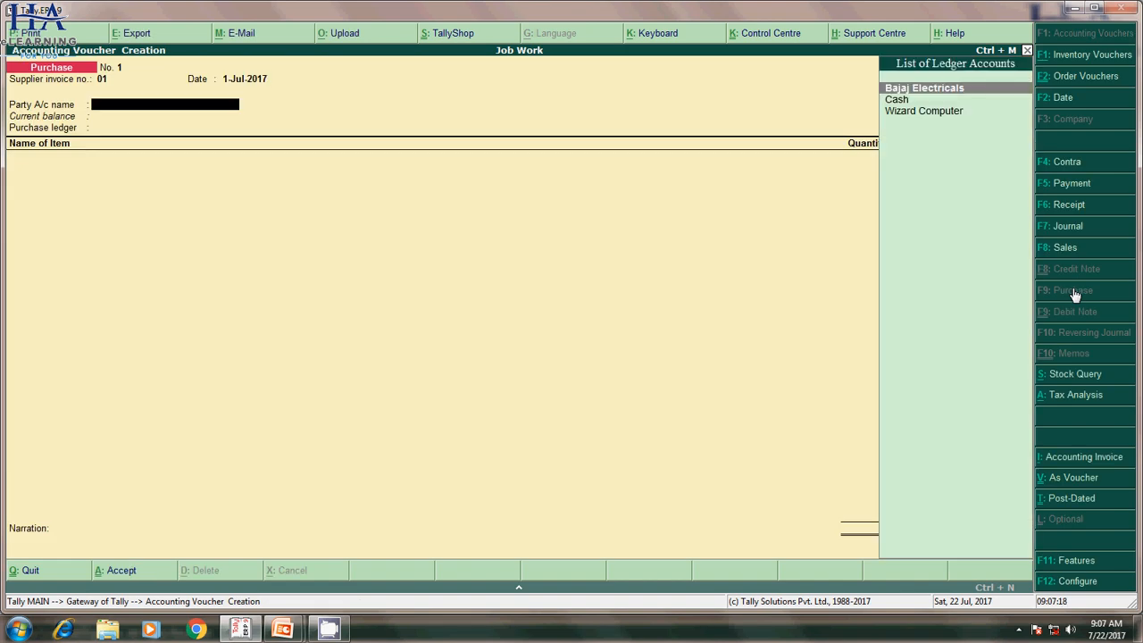
# Step: Choose Bajaj Electricals as the party account and keep the supplier's address and state details as filled in
pyautogui.press('Return')
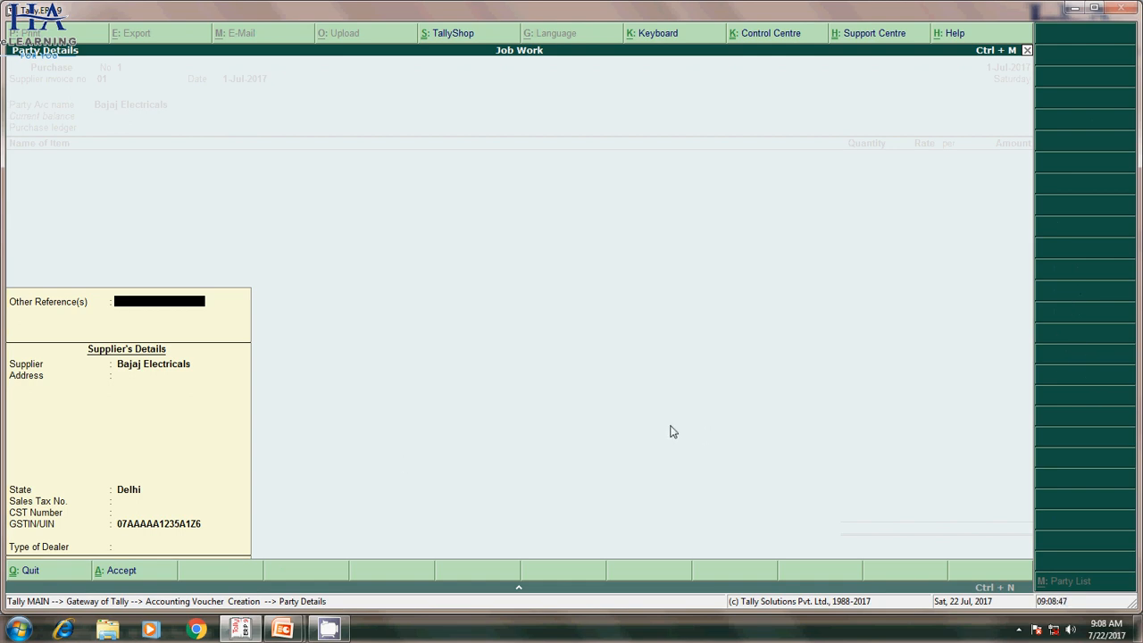
pyautogui.press('Return')
pyautogui.press('Return')
pyautogui.press('Return')
pyautogui.press('Return')
pyautogui.press('Return')
pyautogui.press('Return')
pyautogui.press('Return')
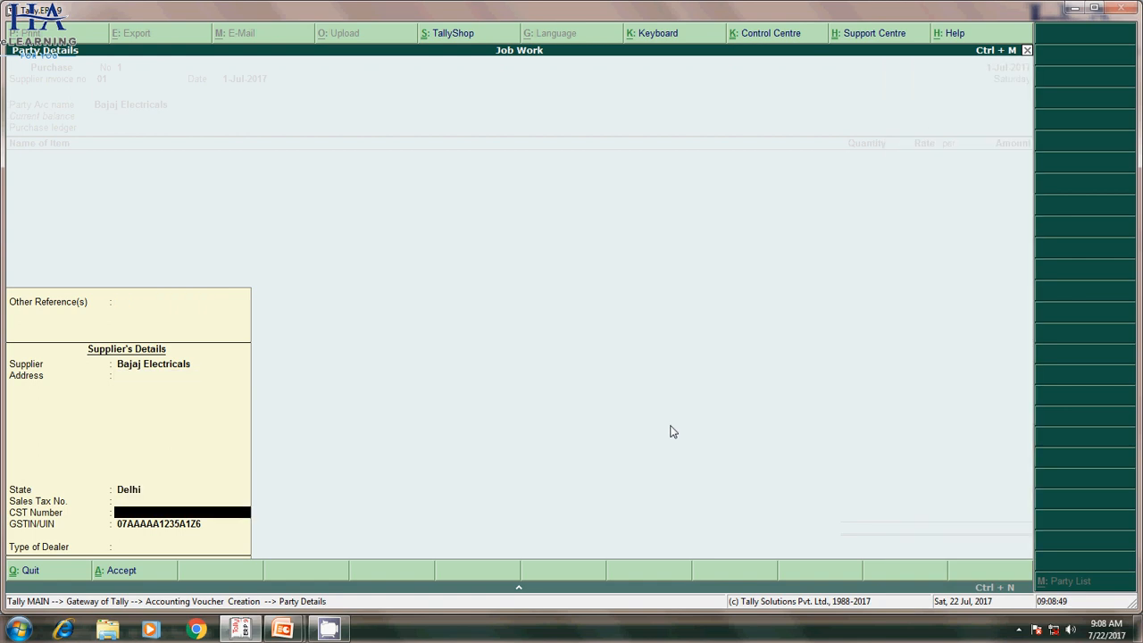
# Step: Set the supplier's type of dealer to Regular and choose Purchase as the purchase ledger
pyautogui.press('Up')
pyautogui.press('Return')
pyautogui.press('Return')
pyautogui.press('Return')
pyautogui.press('Return')
pyautogui.press('Return')
pyautogui.press('Return')
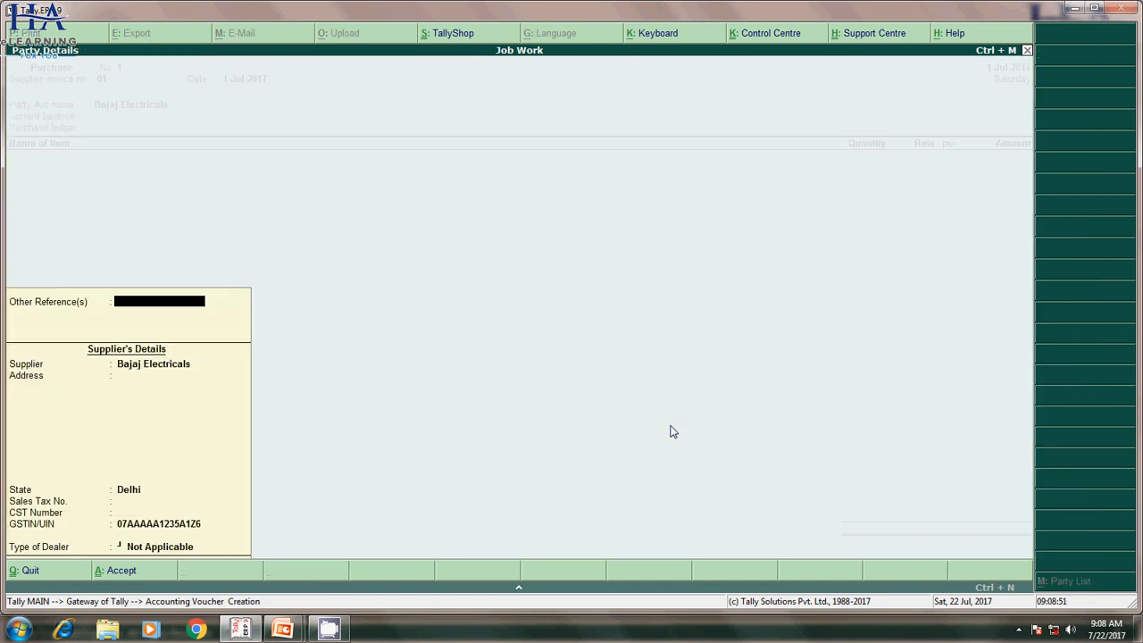
pyautogui.press('Down')
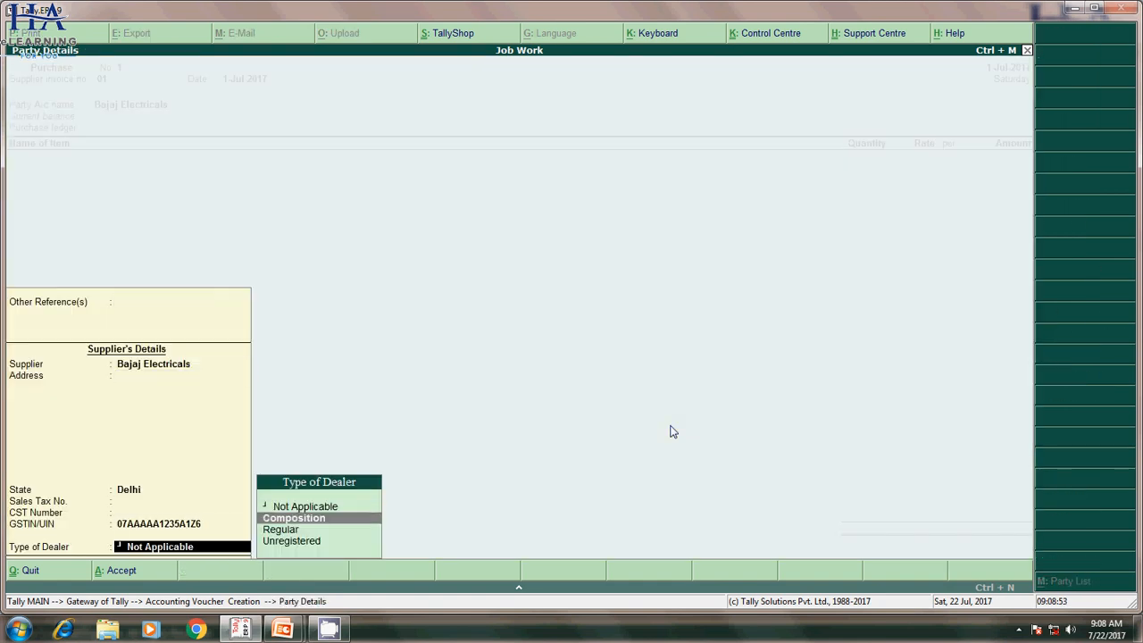
pyautogui.press('Down')
pyautogui.press('Return')
pyautogui.press('Return')
pyautogui.press('Return')
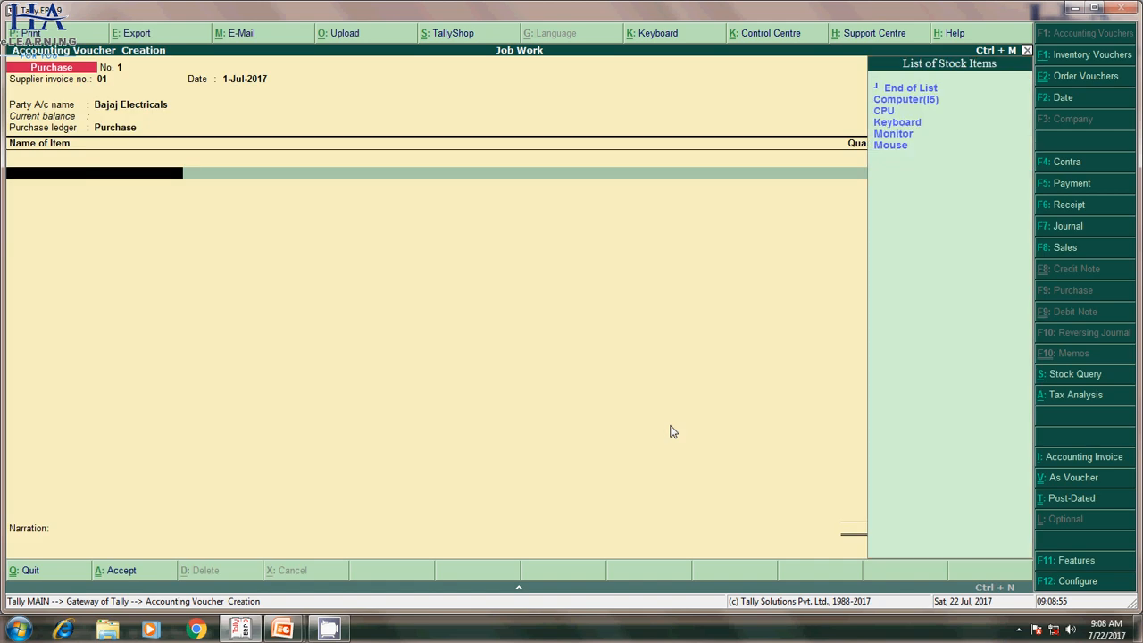
# Step: Add 10 pcs of CPU at a rate of 3,000 into Raw Material Godown on the purchase voucher
pyautogui.press('Down')
pyautogui.press('Down')
pyautogui.press('Return')
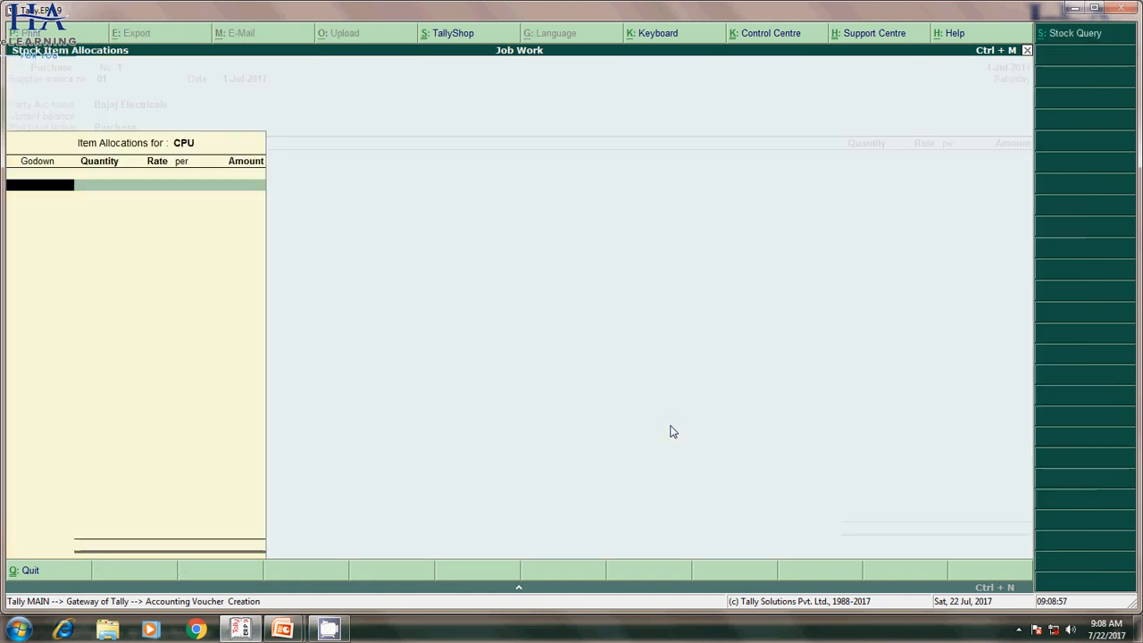
pyautogui.write('R')
pyautogui.press('Return')
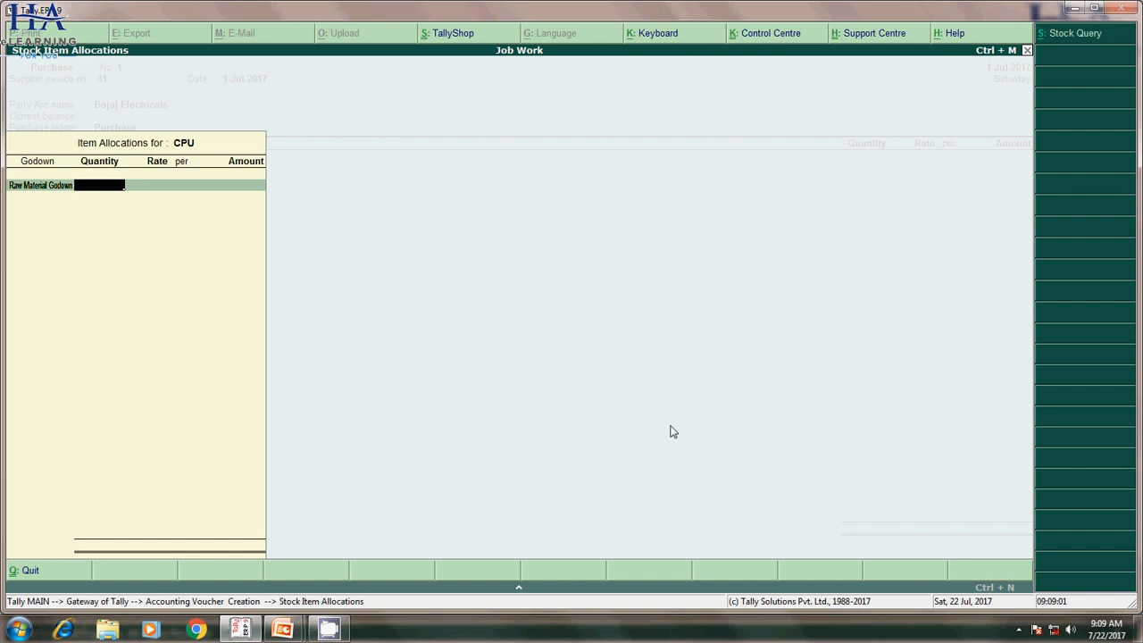
pyautogui.write('10')
pyautogui.press('Return')
pyautogui.write('3000')
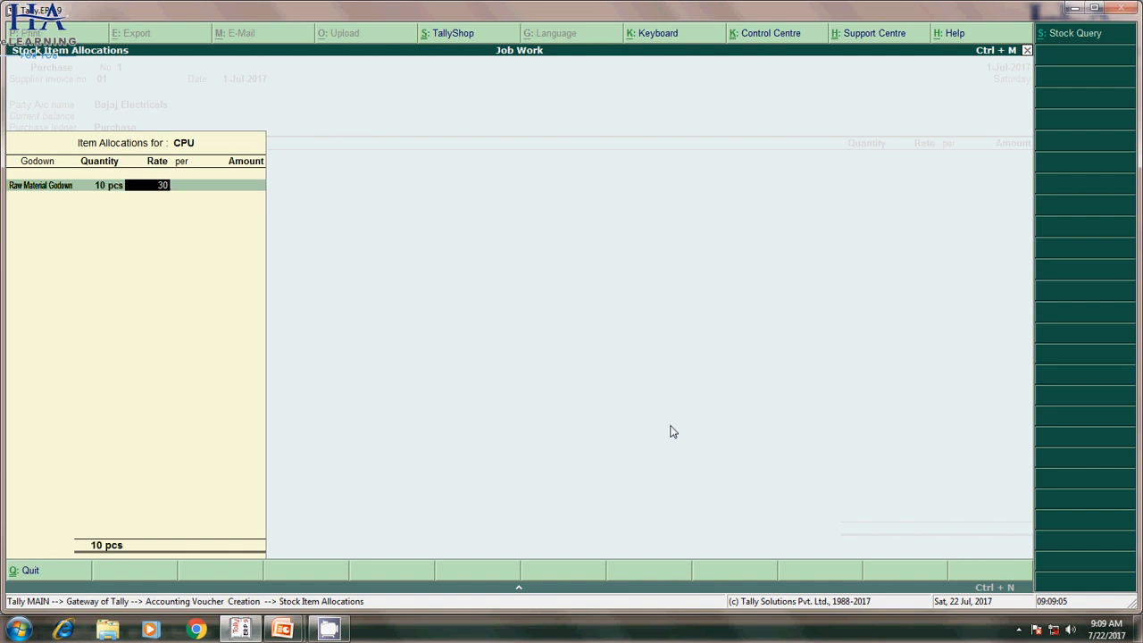
pyautogui.press('Return')
pyautogui.press('Return')
pyautogui.press('Return')
pyautogui.press('Return')
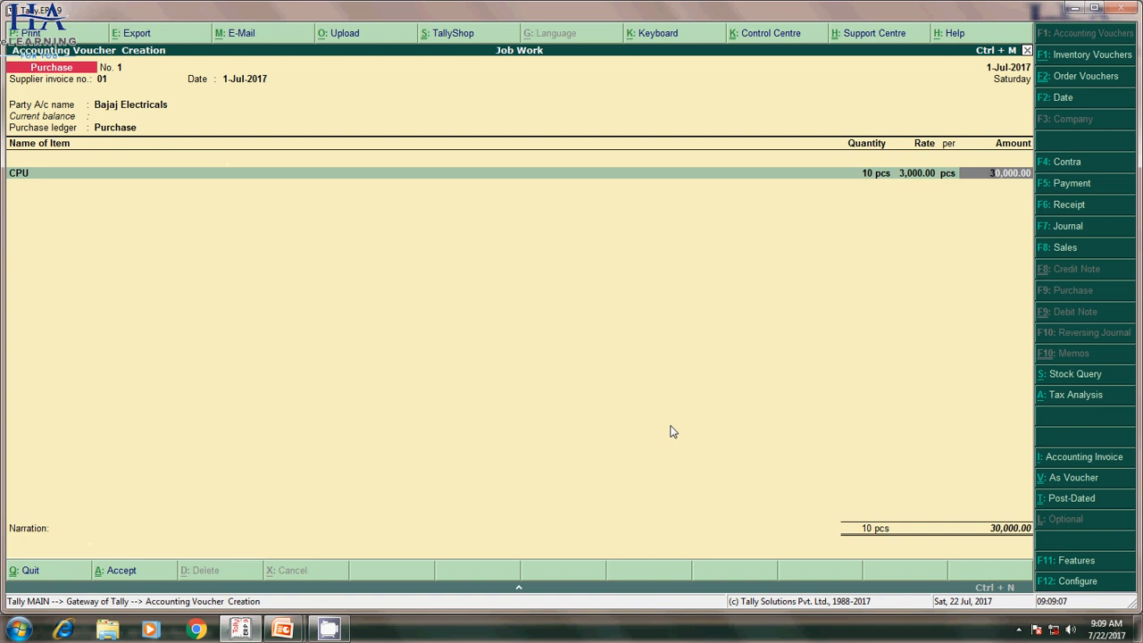
# Step: Add 10 pcs of Monitor at a rate of 2,500 into Raw Material Godown on the purchase voucher
pyautogui.write('Mo')
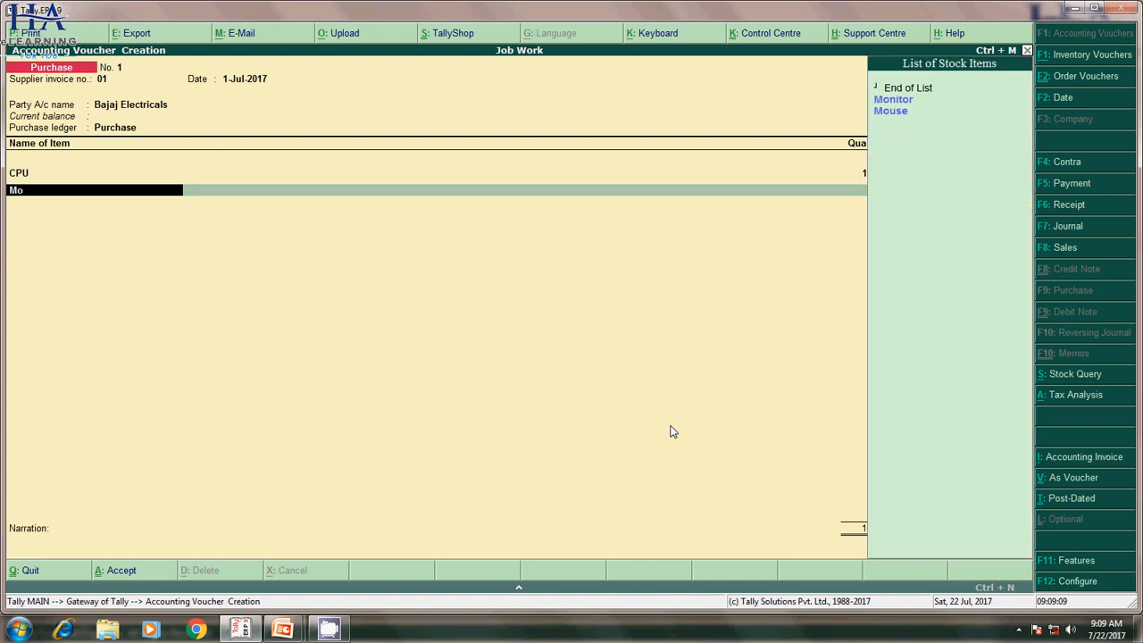
pyautogui.press('Down')
pyautogui.press('Return')
pyautogui.press('Return')
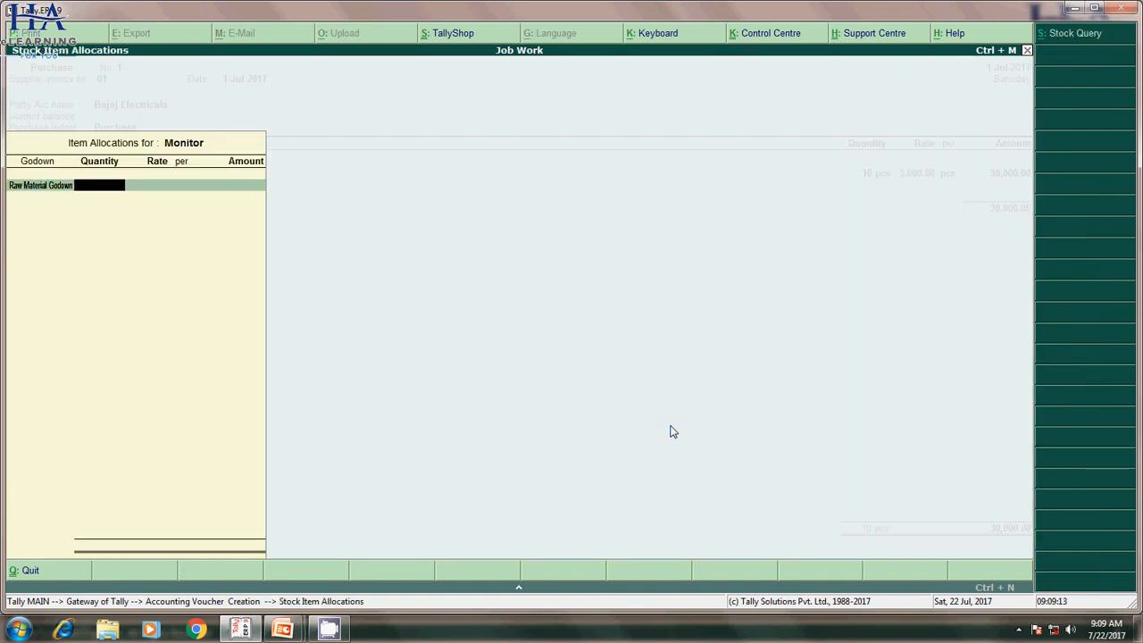
pyautogui.write('10')
pyautogui.press('Return')
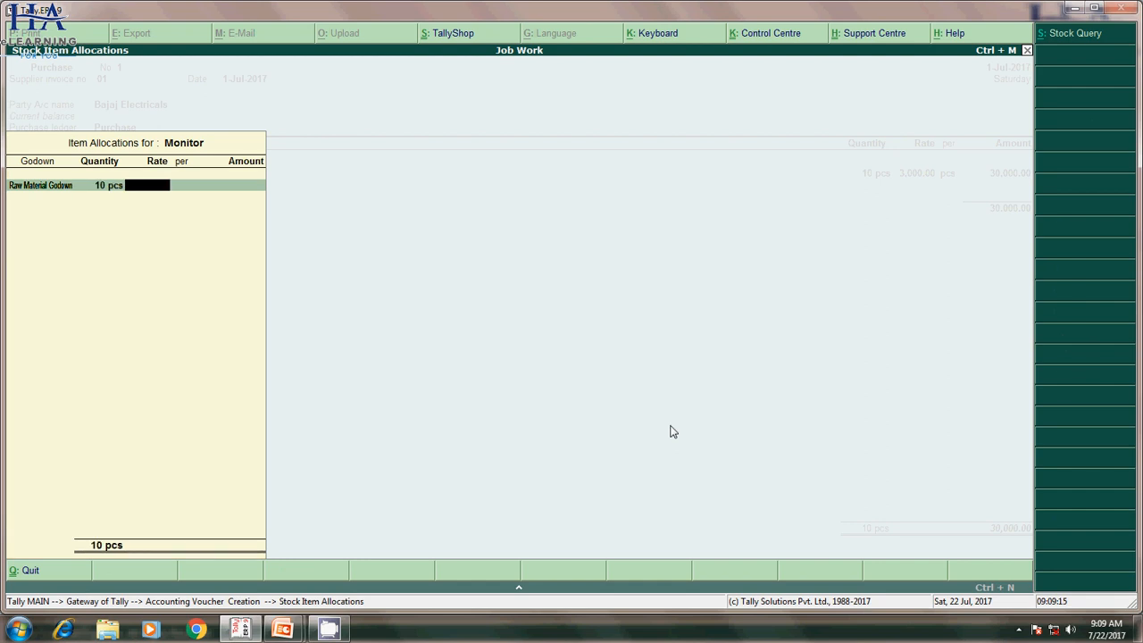
pyautogui.write('2,500')
pyautogui.press('Return')
pyautogui.press('Return')
pyautogui.press('Return')
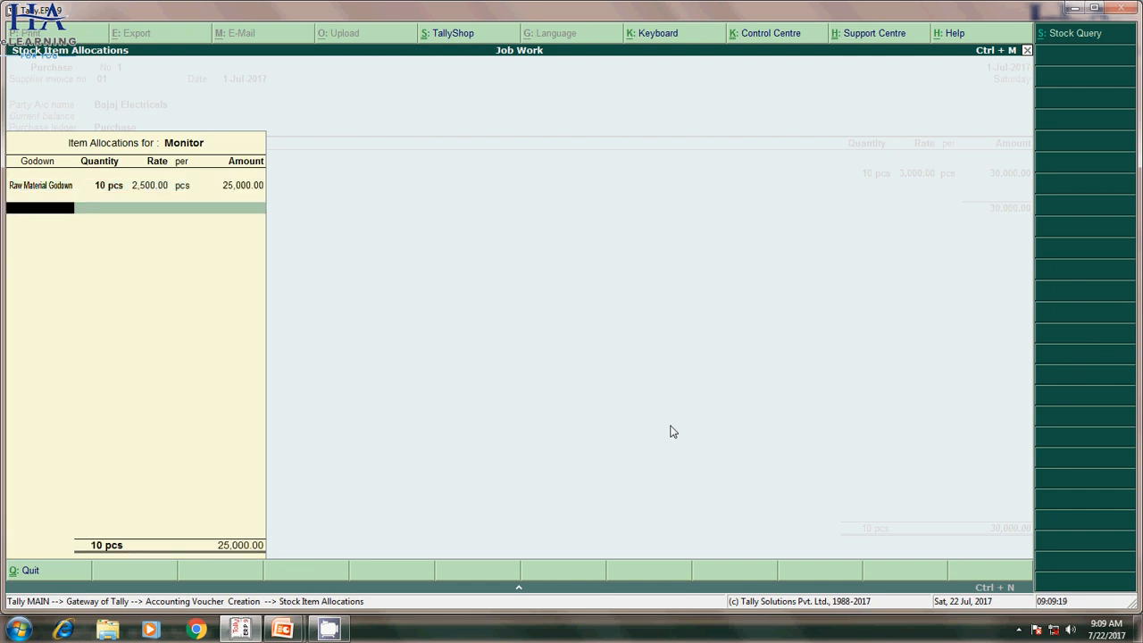
pyautogui.press('Return')
pyautogui.press('Return')
# Step: Add 10 pcs of Keyboard at a rate of 250 into Raw Material Godown on the purchase voucher
pyautogui.write('k')
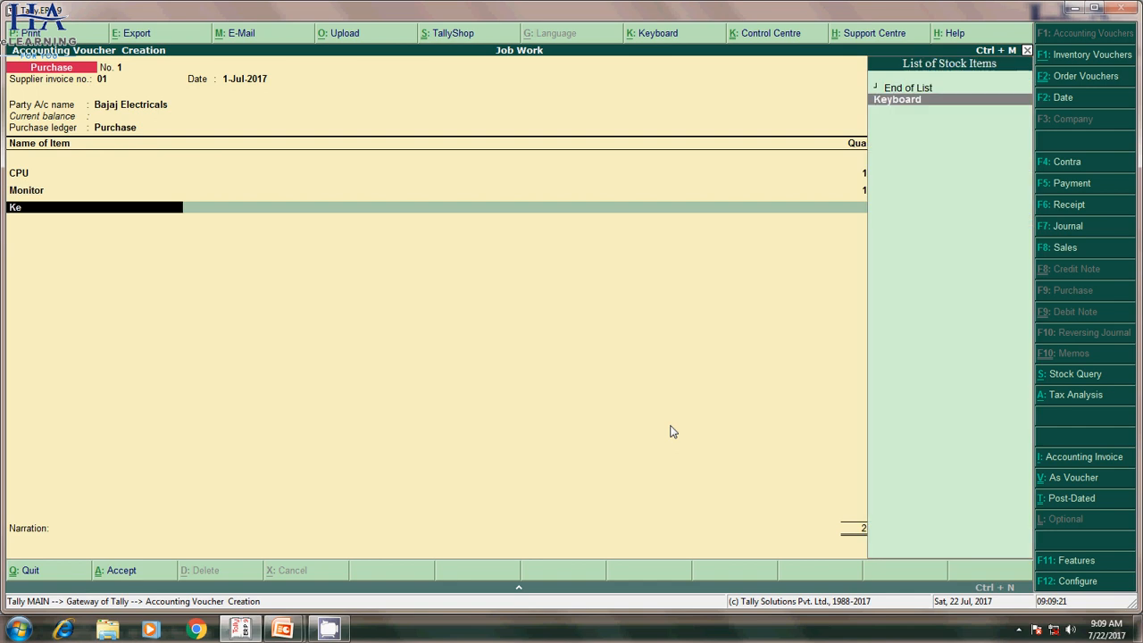
pyautogui.press('Return')
pyautogui.write('R')
pyautogui.press('Return')
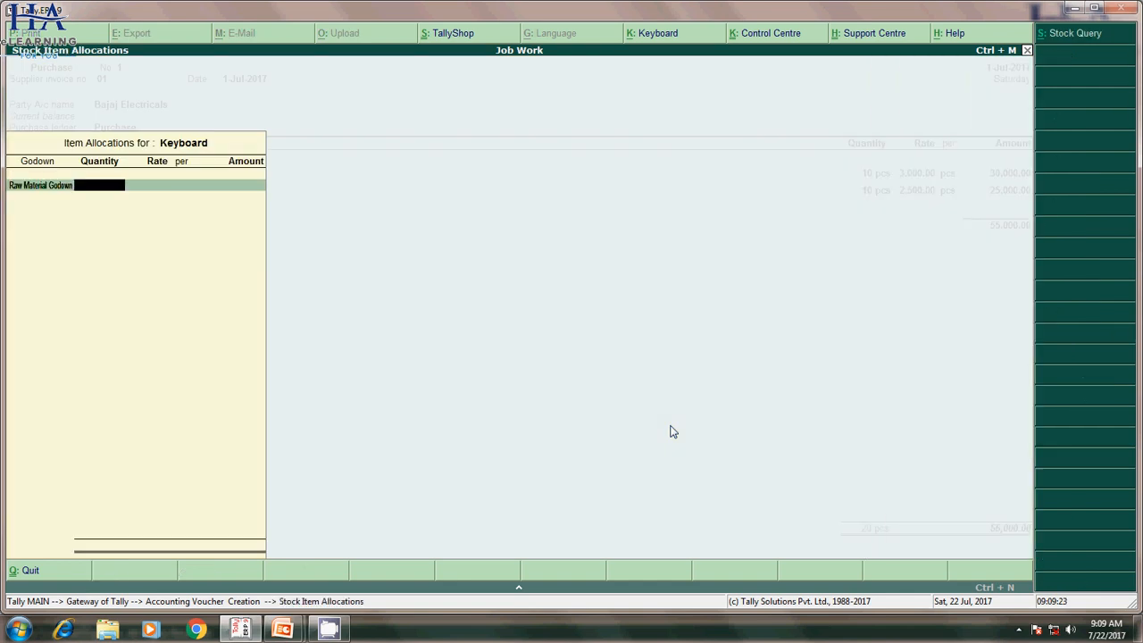
pyautogui.write('10')
pyautogui.press('Return')
pyautogui.write('250')
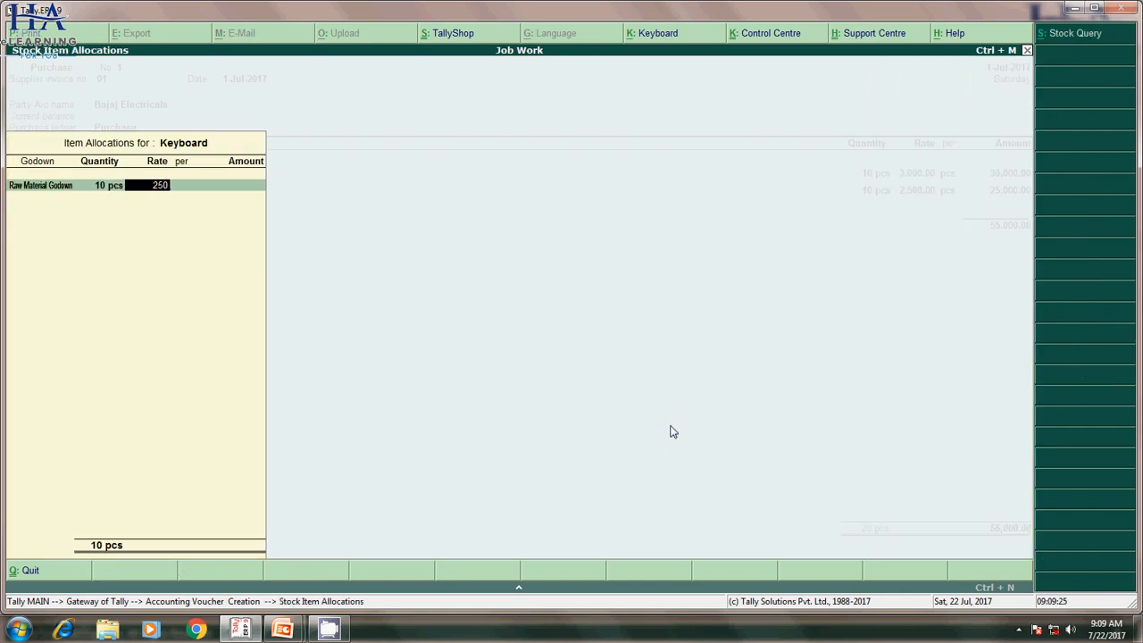
pyautogui.press('Return')
pyautogui.press('Return')
pyautogui.press('Return')
pyautogui.press('Return')
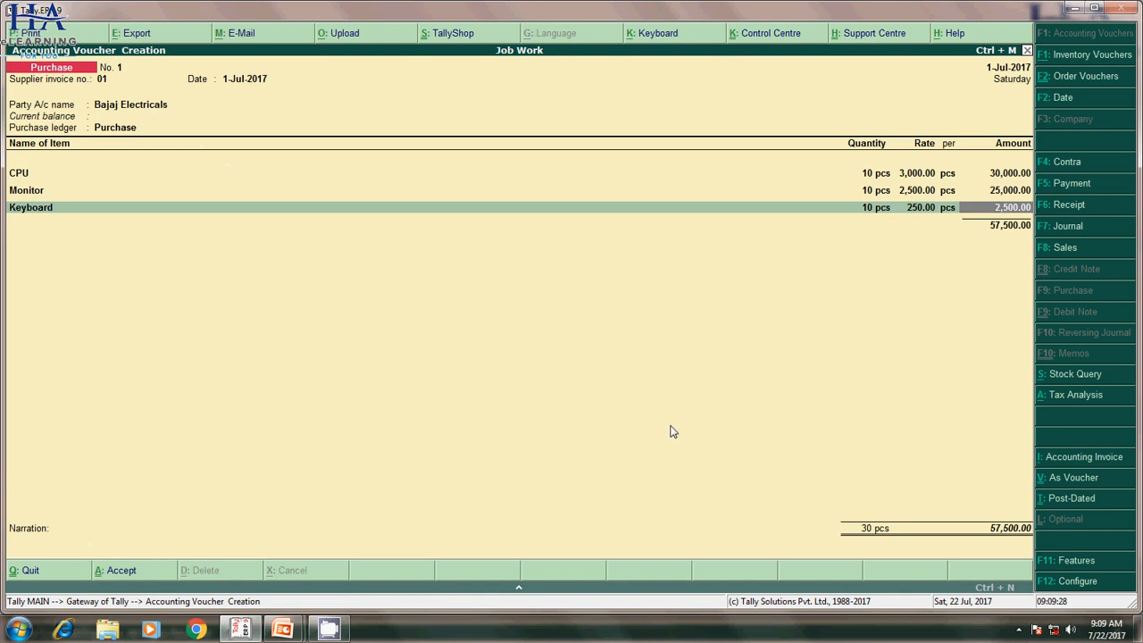
pyautogui.press('Return')
# Step: Add 10 pcs of Mouse at a rate of 150 into Raw Material Godown and end the voucher's item list
pyautogui.write('mou')
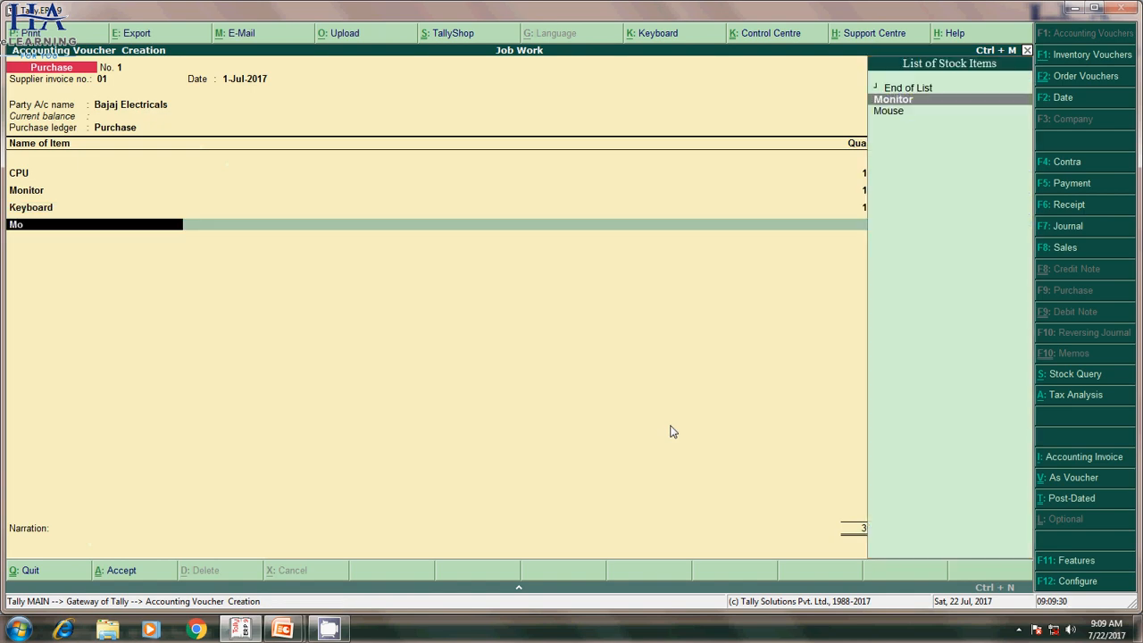
pyautogui.press('Return')
pyautogui.press('Return')
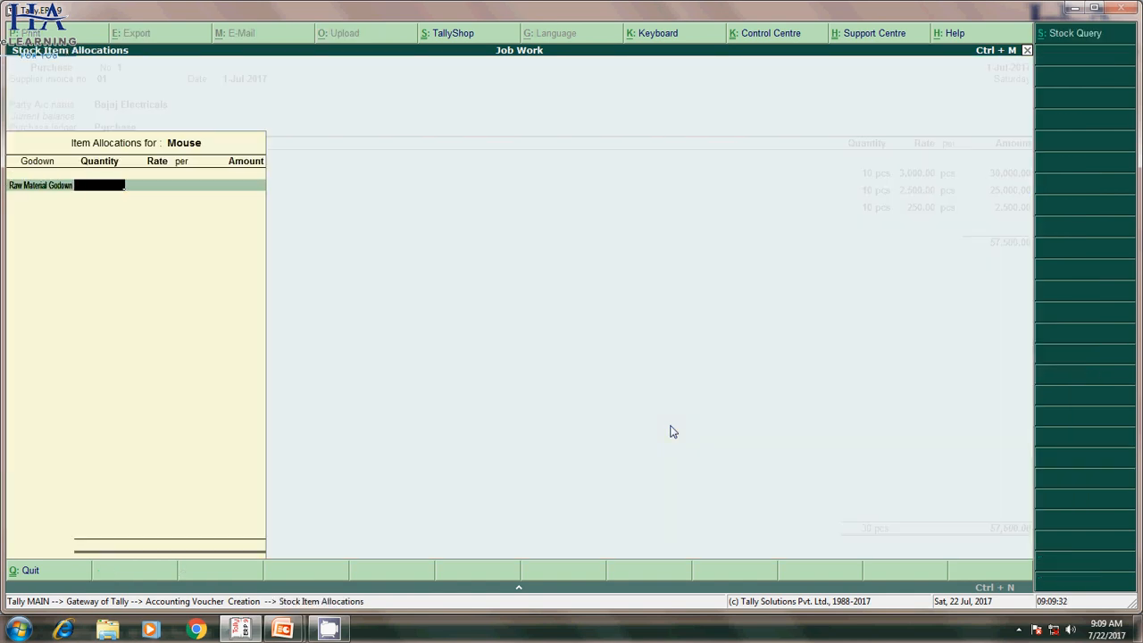
pyautogui.write('10')
pyautogui.press('Return')
pyautogui.write('150')
pyautogui.press('Return')
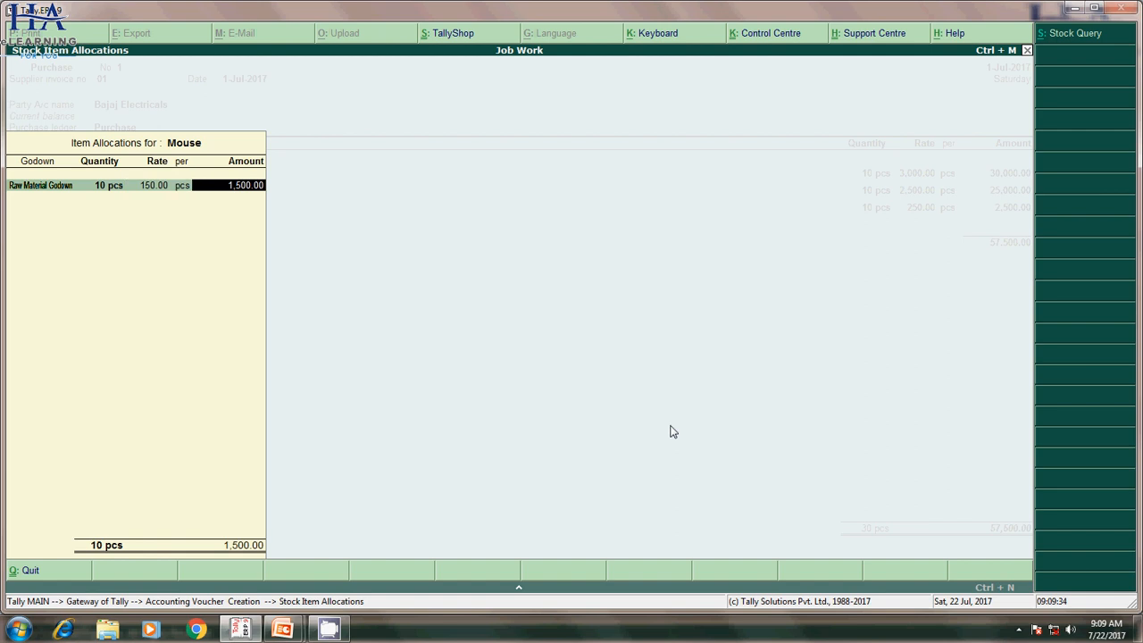
pyautogui.press('Return')
pyautogui.press('Return')
pyautogui.press('Return')
pyautogui.press('Return')
pyautogui.press('Return')
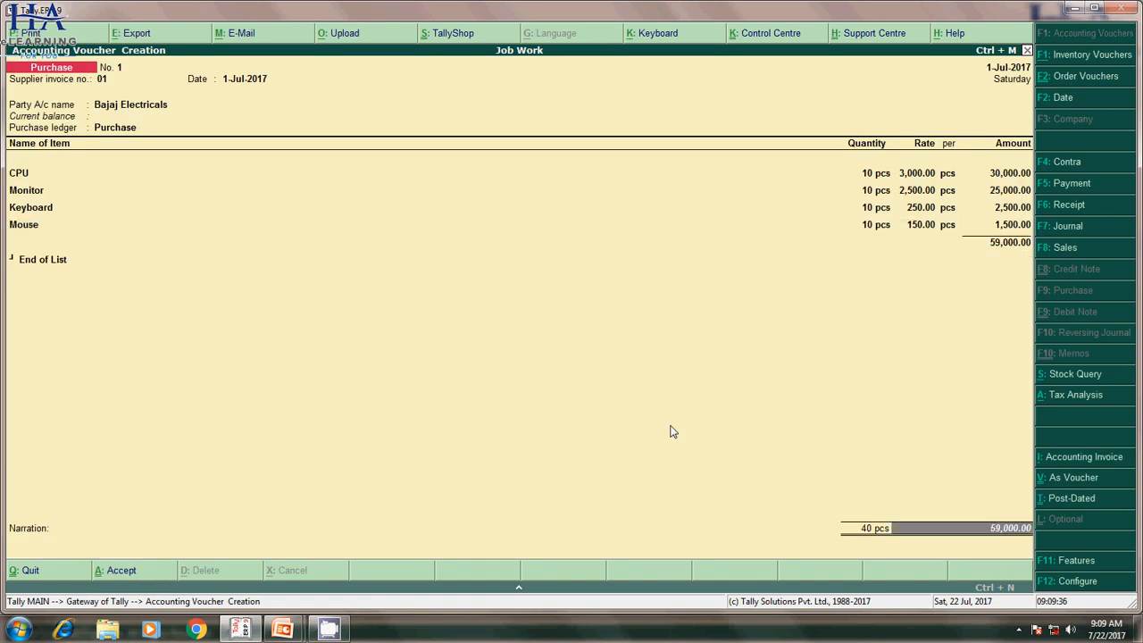
# Step: Add the CGST and SGST ledgers to the purchase voucher below the stock items
pyautogui.press('Return')
pyautogui.press('Return')
pyautogui.press('Return')
pyautogui.press('Return')
pyautogui.write('c')
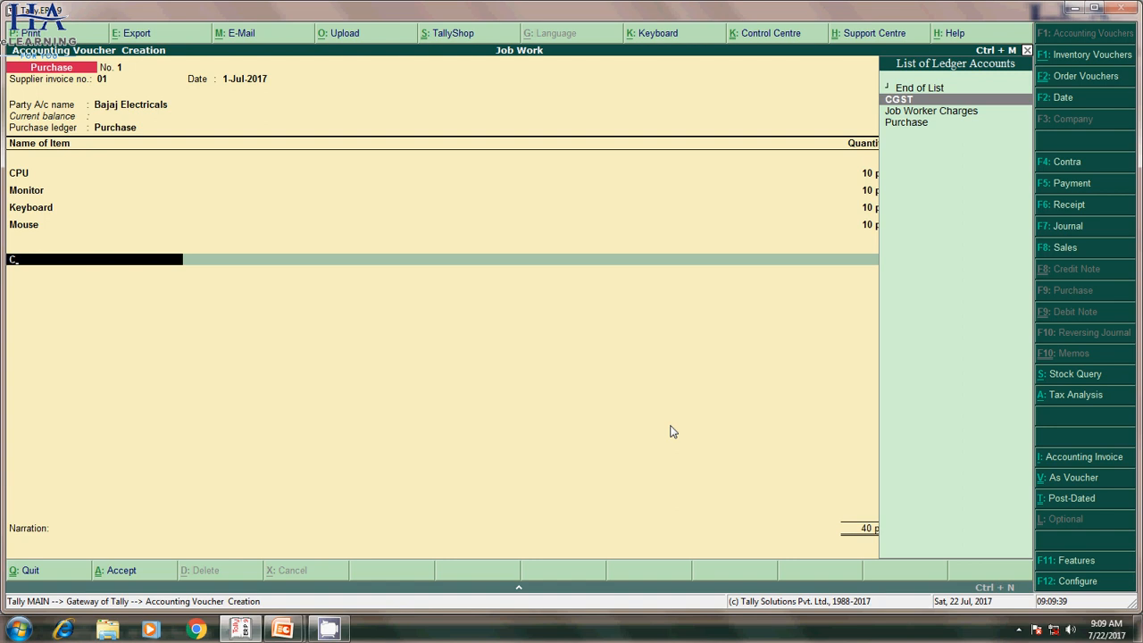
pyautogui.press('Return')
pyautogui.press('Return')
pyautogui.write('s')
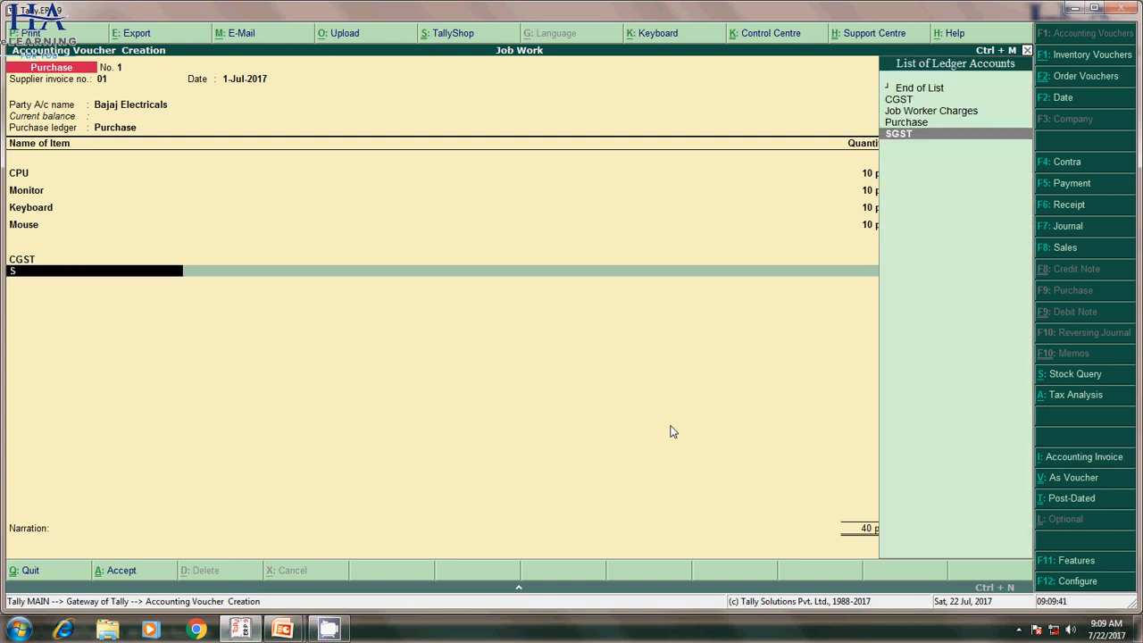
pyautogui.press('Return')
pyautogui.press('Return')
pyautogui.press('Return')
pyautogui.press('Return')
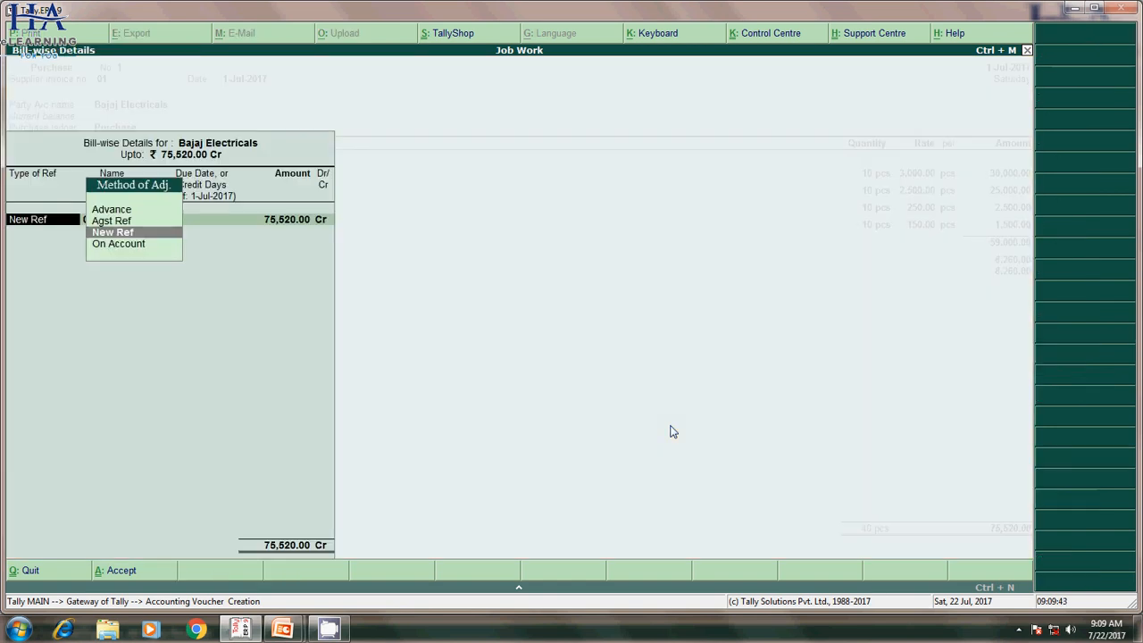
# Step: Record the Bajaj Electricals bill as a New Ref and save the purchase voucher without a narration
pyautogui.press('Return')
pyautogui.press('Return')
pyautogui.press('Return')
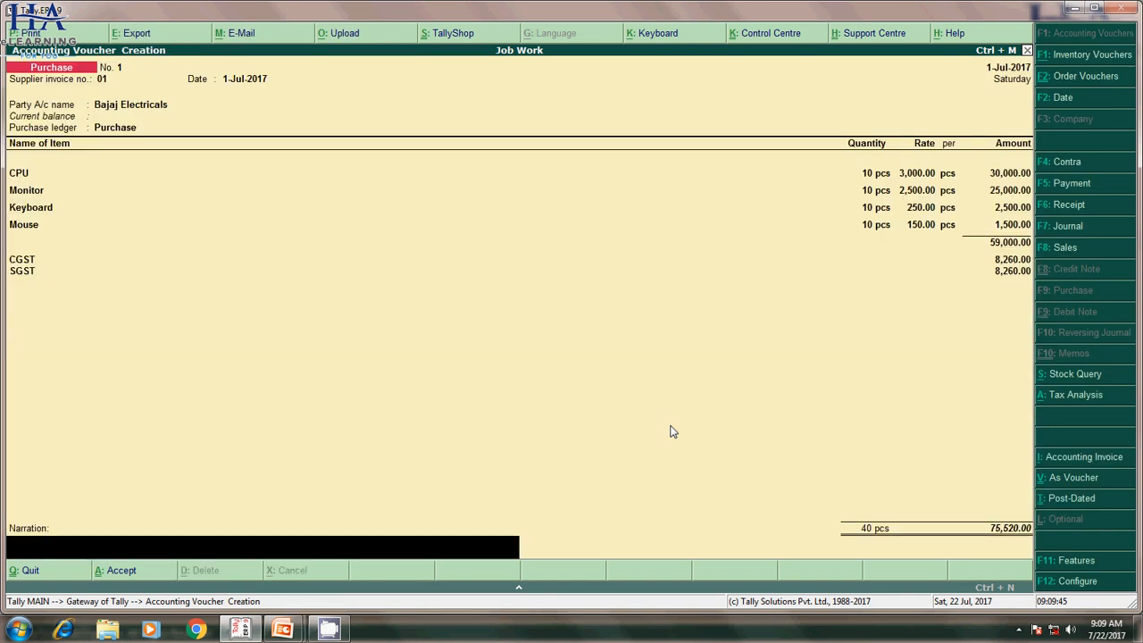
pyautogui.press('Return')
pyautogui.press('Return')
# Step: Reopen the saved purchase voucher and generate its print preview
pyautogui.press('pageup')
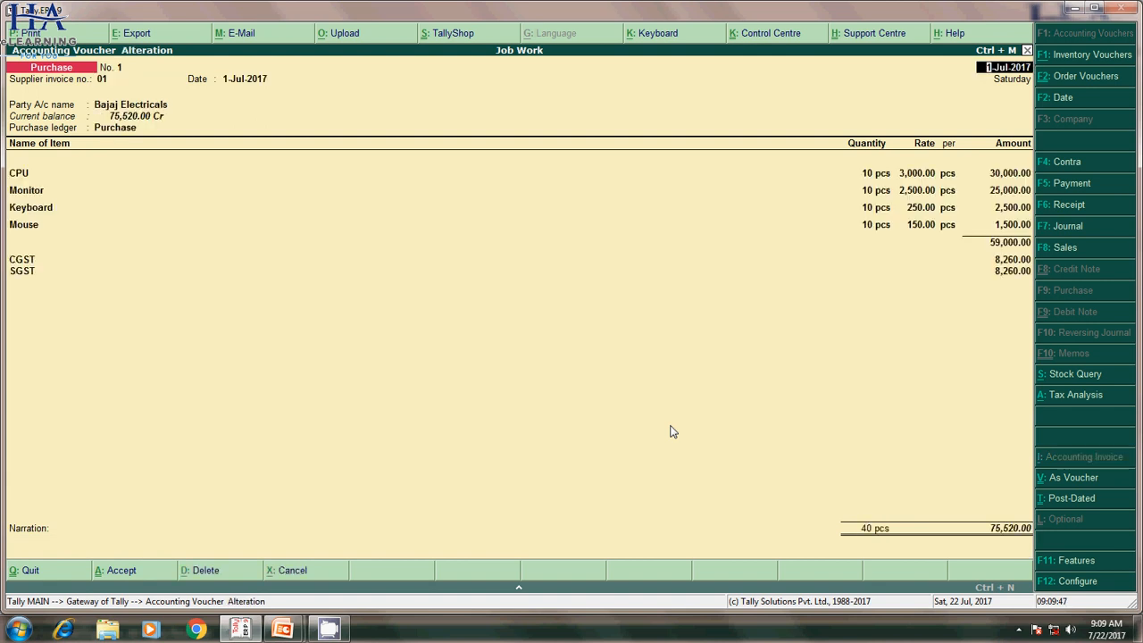
pyautogui.hotkey('alt', 'p')
pyautogui.press('Return')
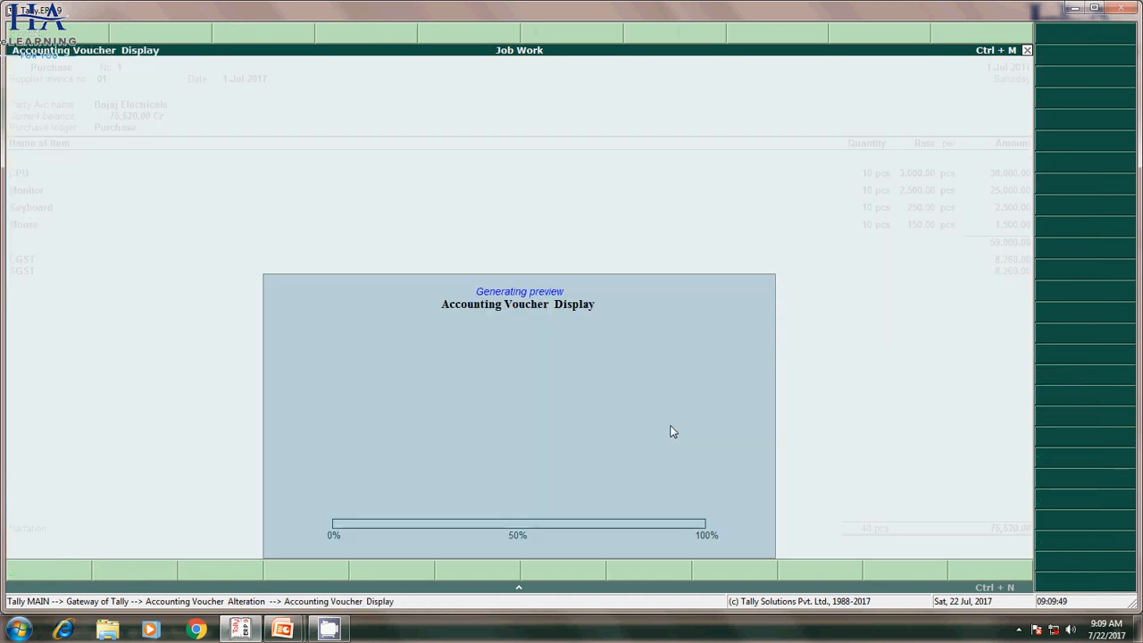
# Step: Review the item lines and tax amounts in the purchase invoice preview, and leave the reopened voucher without changes
pyautogui.scroll(-3, 674, 432)
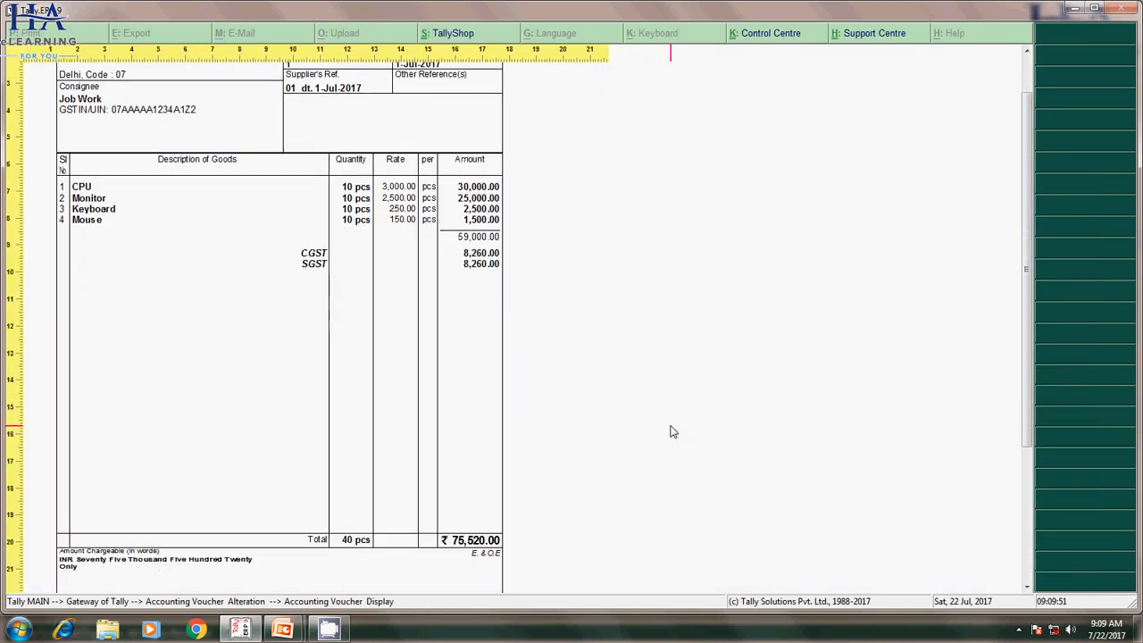
pyautogui.press('Escape')
pyautogui.press('Escape')
pyautogui.press('Escape')
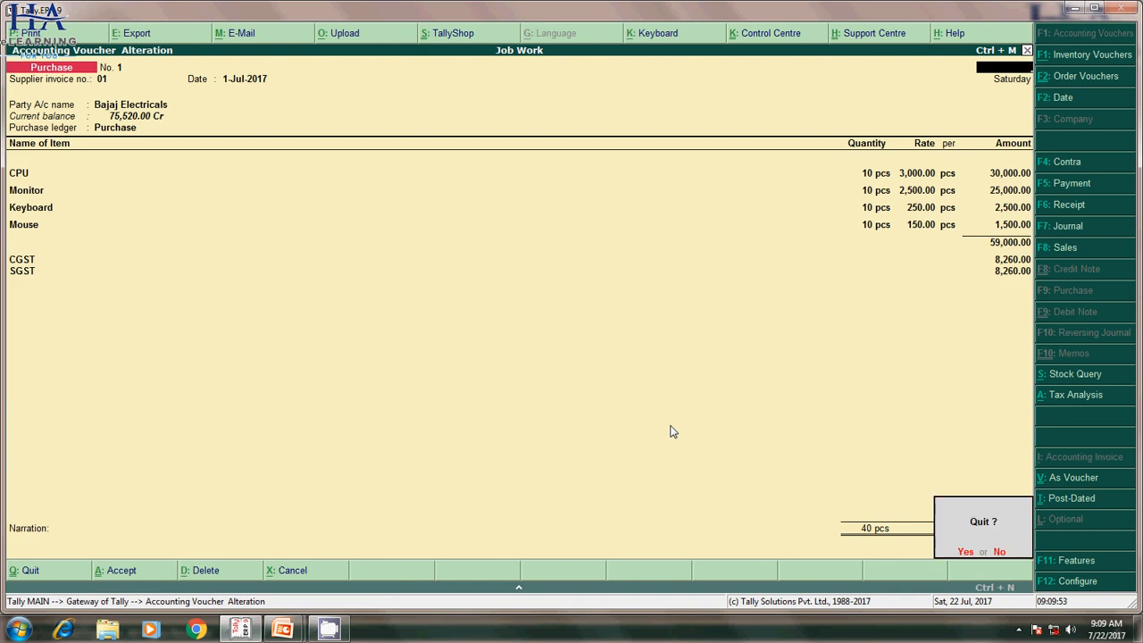
pyautogui.press('y')
pyautogui.press('Escape')
# Step: Open the Stock Summary in detailed view to check the stock of each raw material item
pyautogui.press('Down')
pyautogui.press('Down')
pyautogui.press('Down')
pyautogui.press('Down')
pyautogui.press('Down')
pyautogui.press('Down')
pyautogui.press('Down')
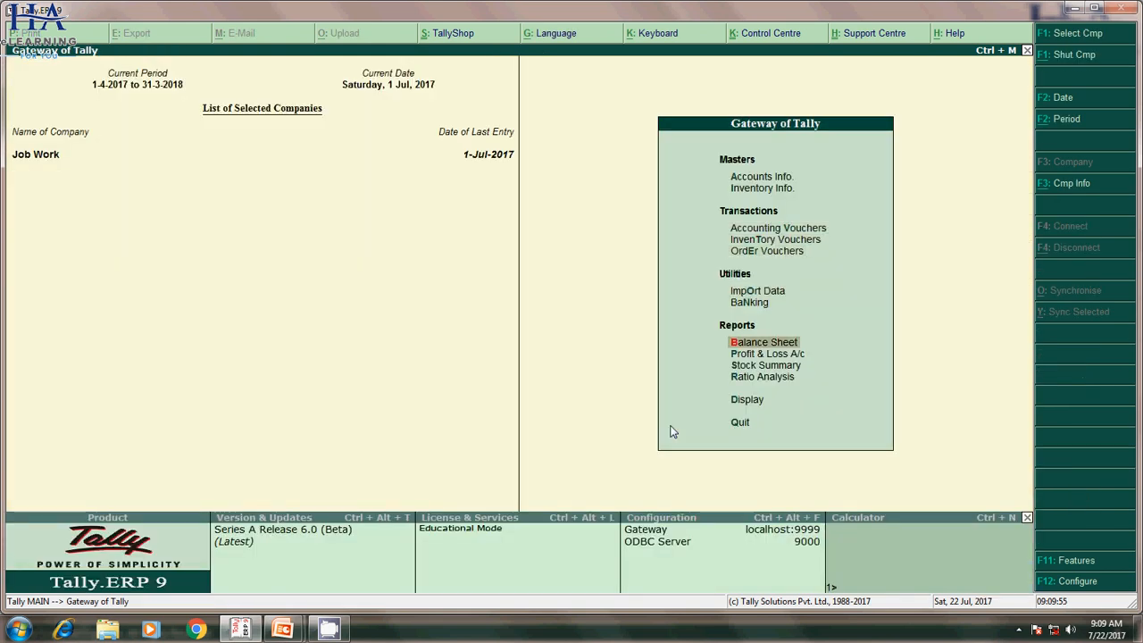
pyautogui.press('Return')
pyautogui.hotkey('alt', 'F1')
pyautogui.press('Down')
pyautogui.press('Down')
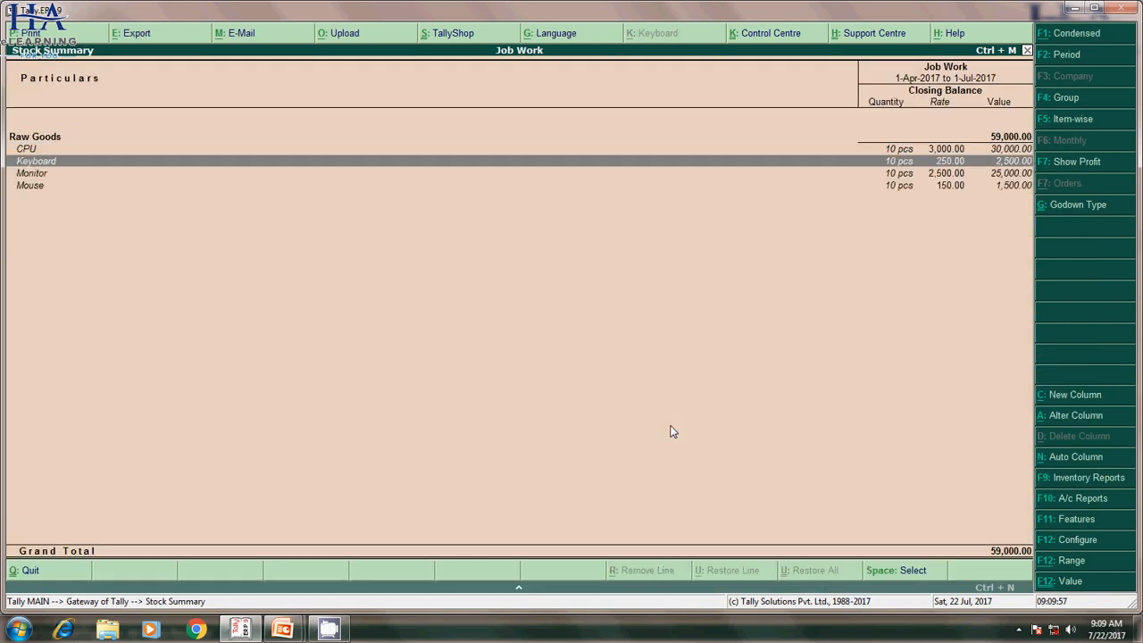
# Step: Expand CPU, Keyboard, Monitor and Mouse in the Stock Summary to check their godown-wise stock, and return to the Gateway
pyautogui.press('Up')
pyautogui.hotkey('shift', 'Return')
pyautogui.press('Down')
pyautogui.press('Down')
pyautogui.press('Up')
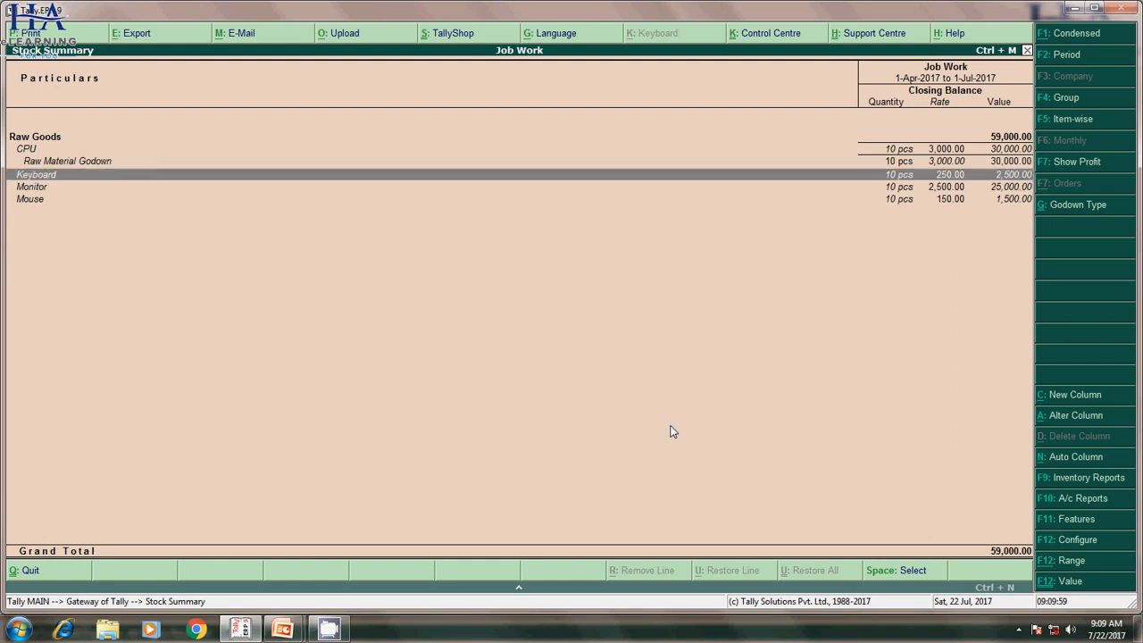
pyautogui.hotkey('shift', 'Return')
pyautogui.press('Down')
pyautogui.press('Down')
pyautogui.press('Down')
pyautogui.press('Up')
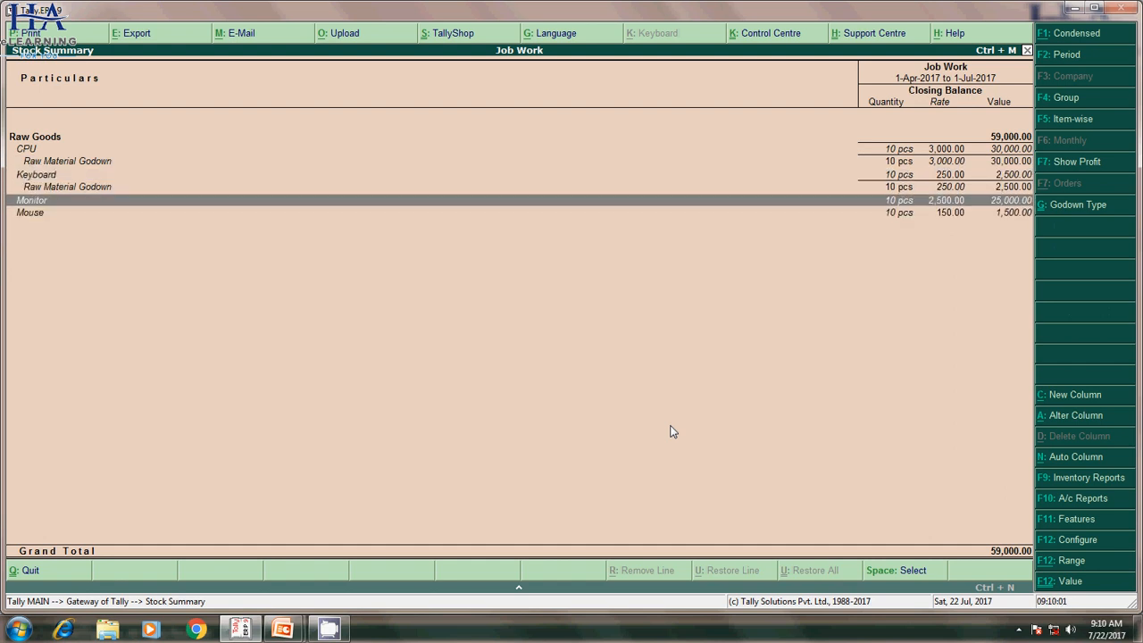
pyautogui.hotkey('shift', 'Return')
pyautogui.press('Down')
pyautogui.press('Down')
pyautogui.hotkey('shift', 'Return')
pyautogui.press('Escape')
pyautogui.press('Escape')
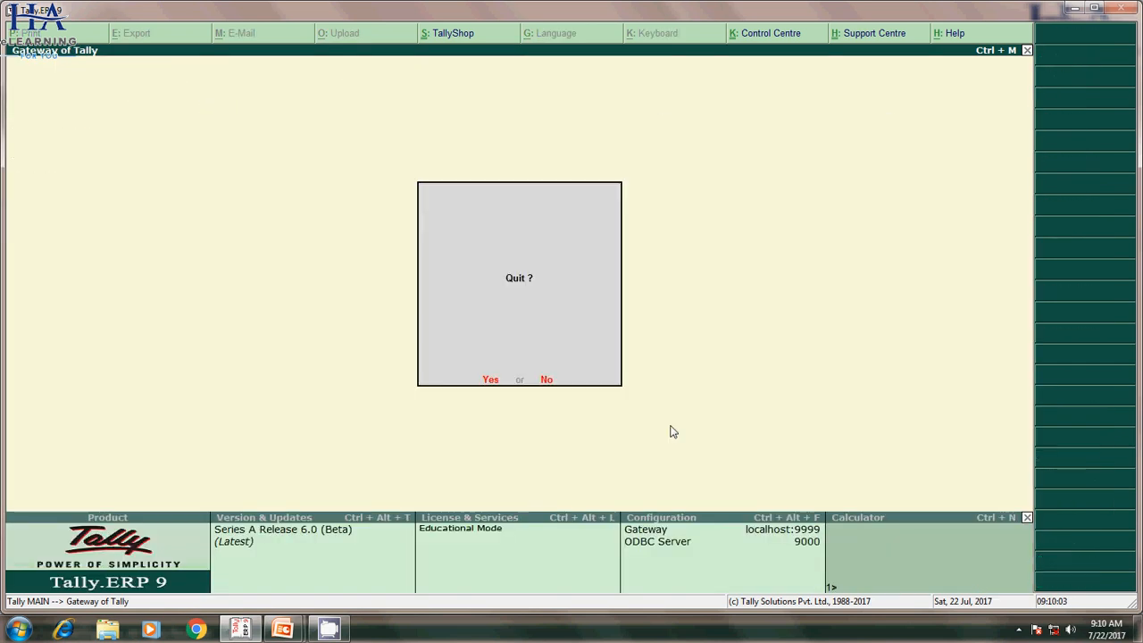
pyautogui.press('Escape')
pyautogui.press('Down')
pyautogui.press('Down')
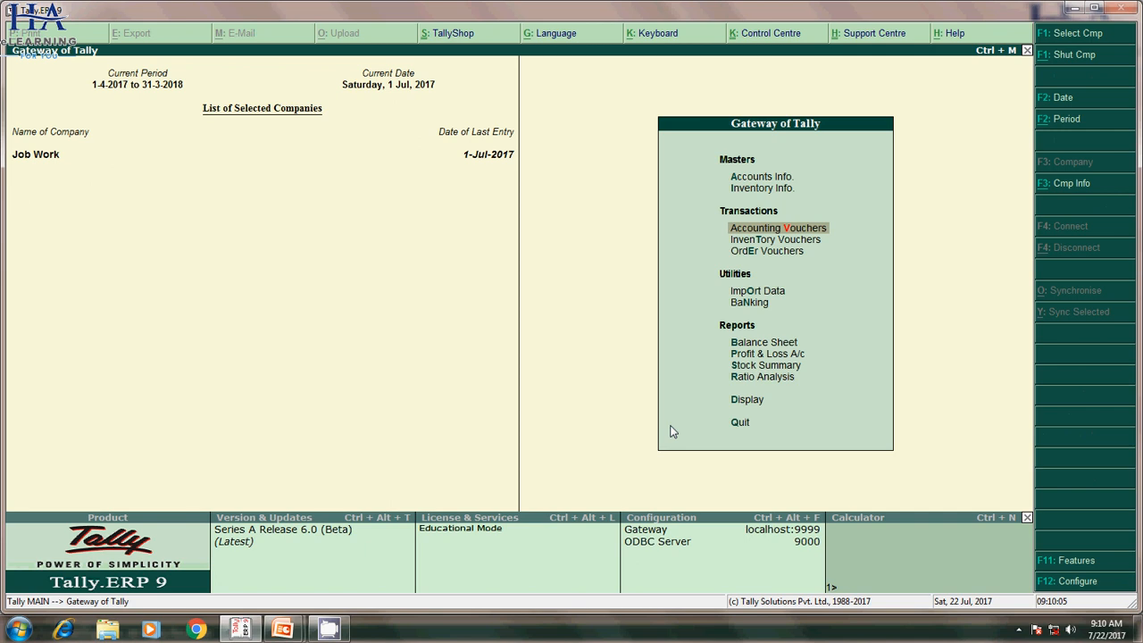
pyautogui.press('Return')
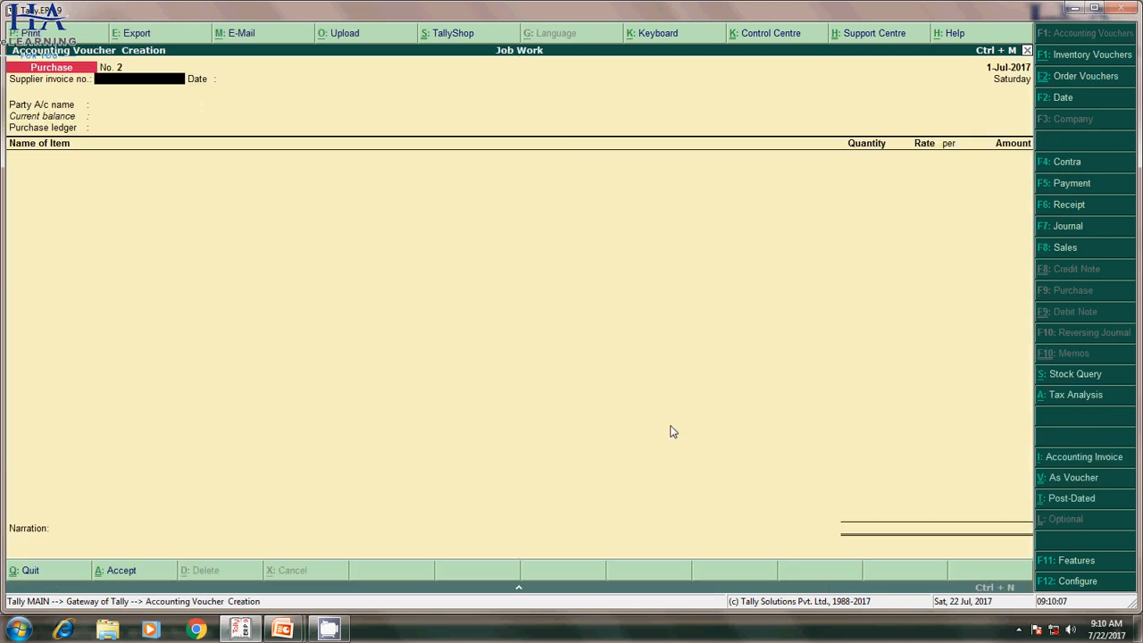
pyautogui.press('Escape')
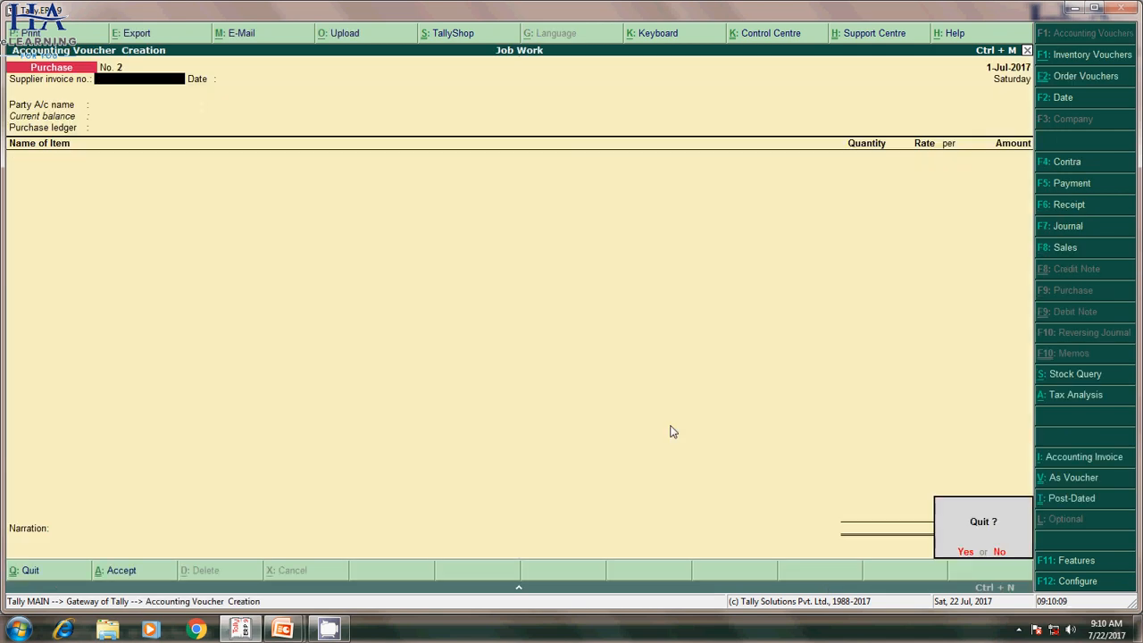
pyautogui.press('Return')
# Step: Start a Job Work Out Order voucher with Wizard Computer as the party account
pyautogui.press('Down')
pyautogui.press('Down')
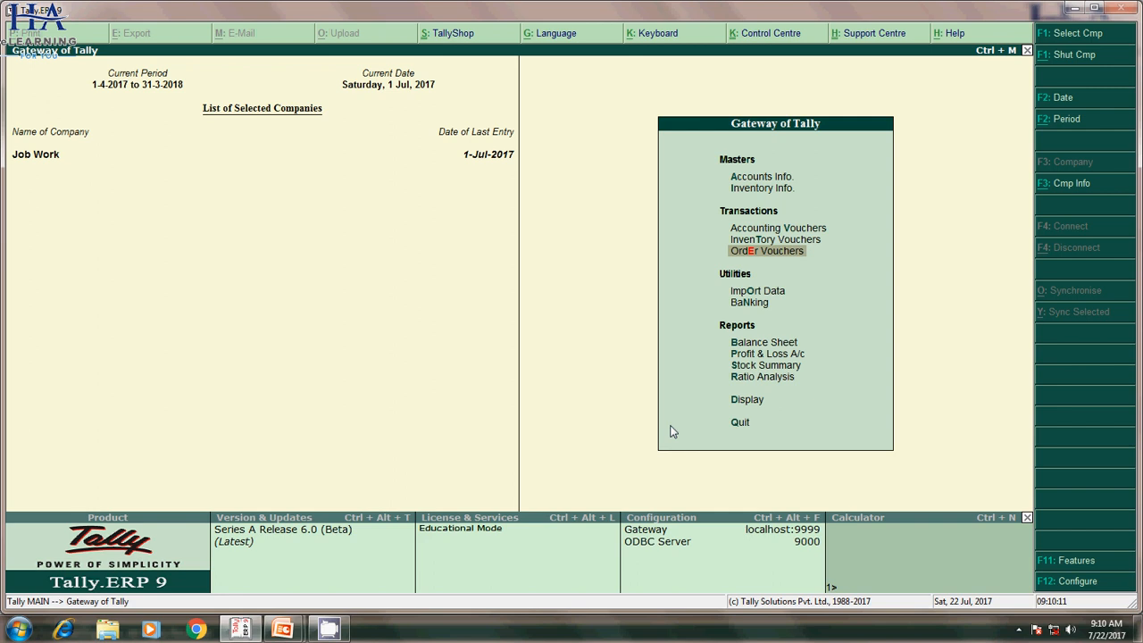
pyautogui.press('Return')
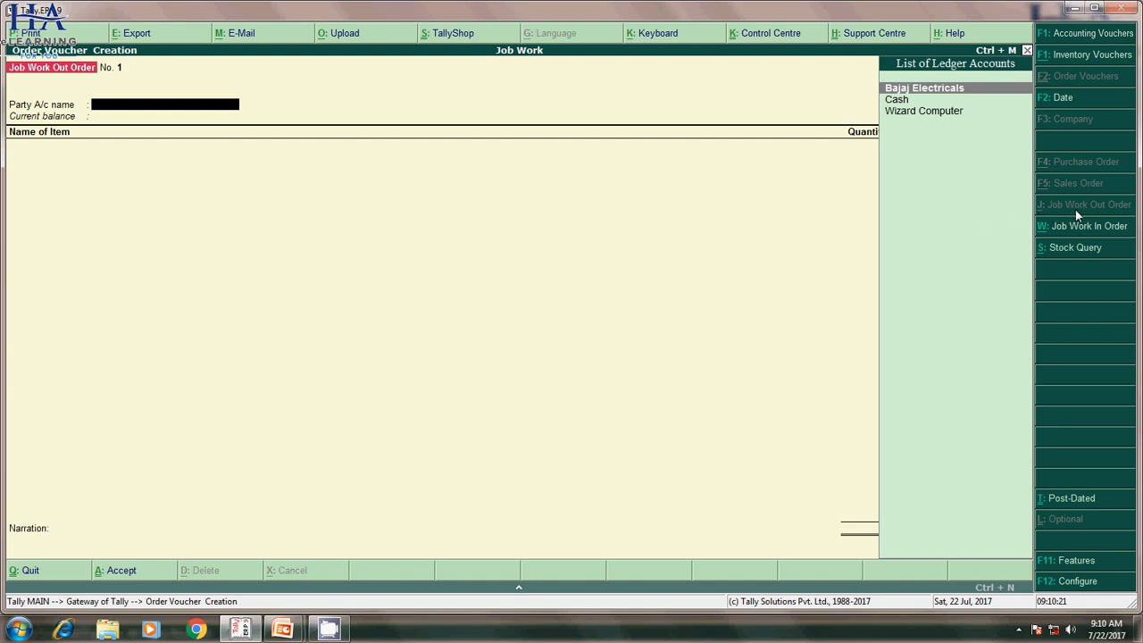
pyautogui.press('Down')
pyautogui.press('Down')
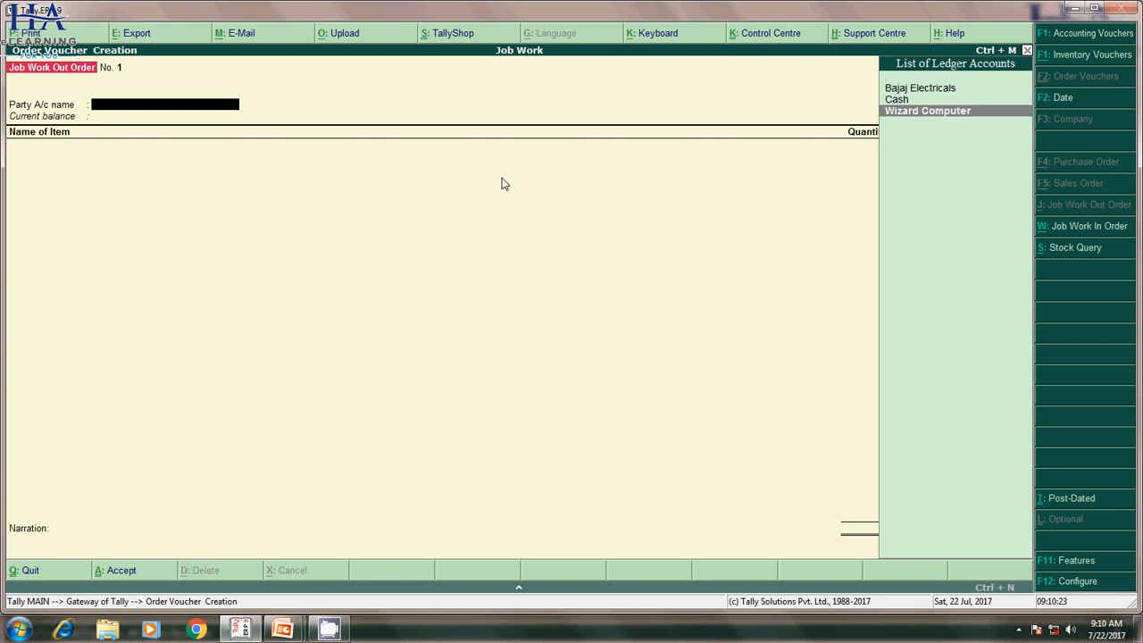
pyautogui.press('Return')
pyautogui.press('Return')
pyautogui.press('Return')
pyautogui.press('Return')
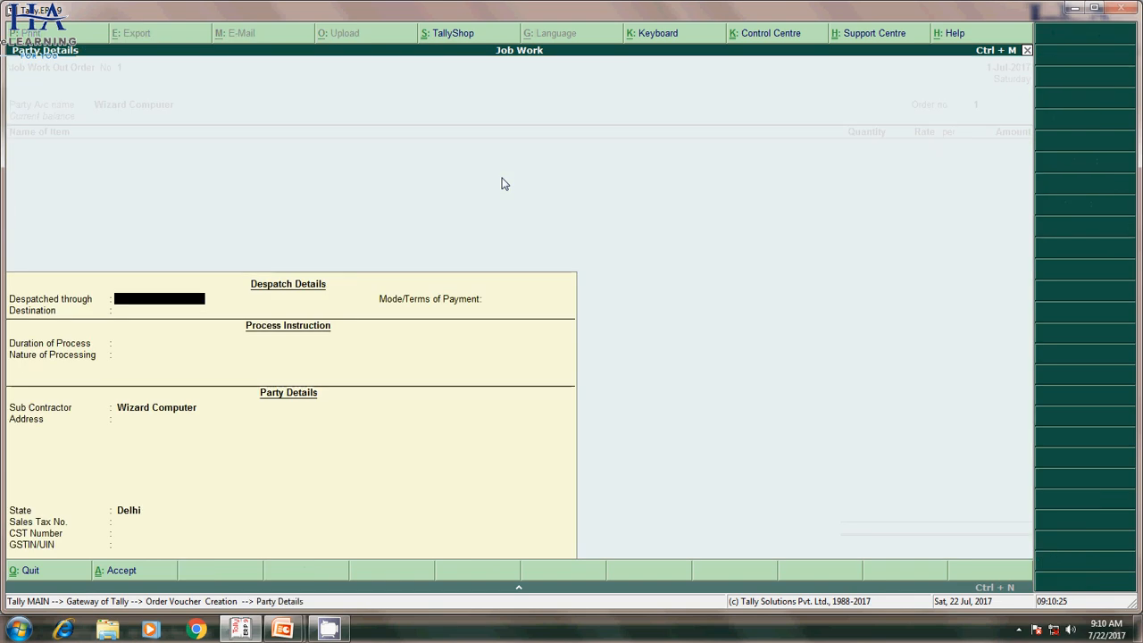
# Step: Accept the party details without despatch or process information and set the order number to j-01
pyautogui.press('Return')
pyautogui.press('Return')
pyautogui.press('Return')
pyautogui.press('Return')
pyautogui.press('Return')
pyautogui.press('Return')
pyautogui.press('Return')
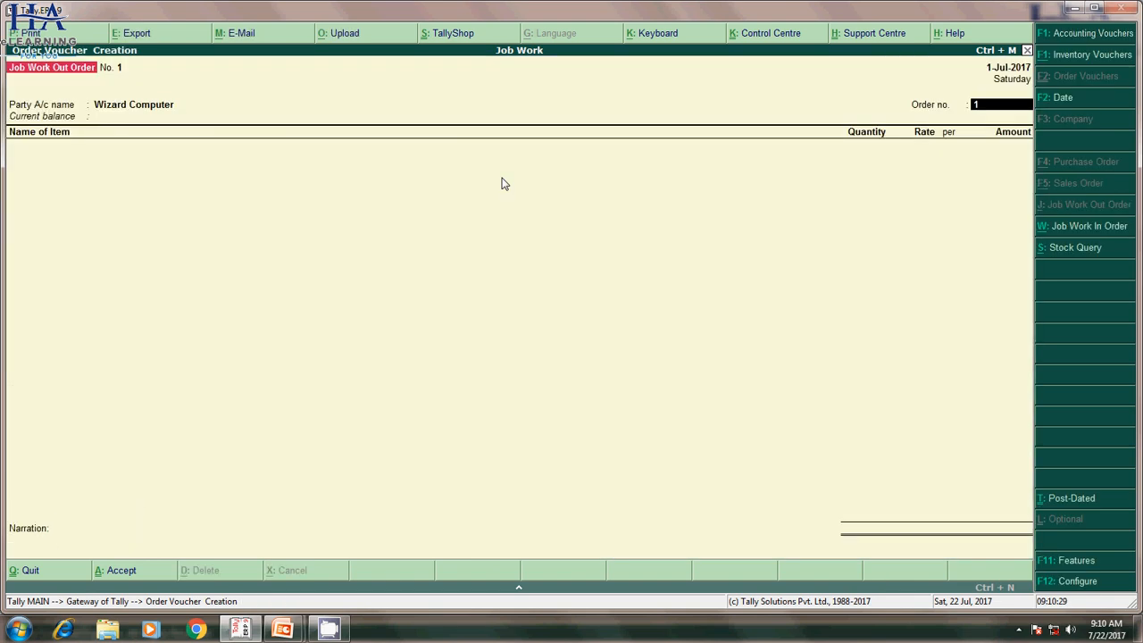
pyautogui.write('j-01')
pyautogui.press('Return')
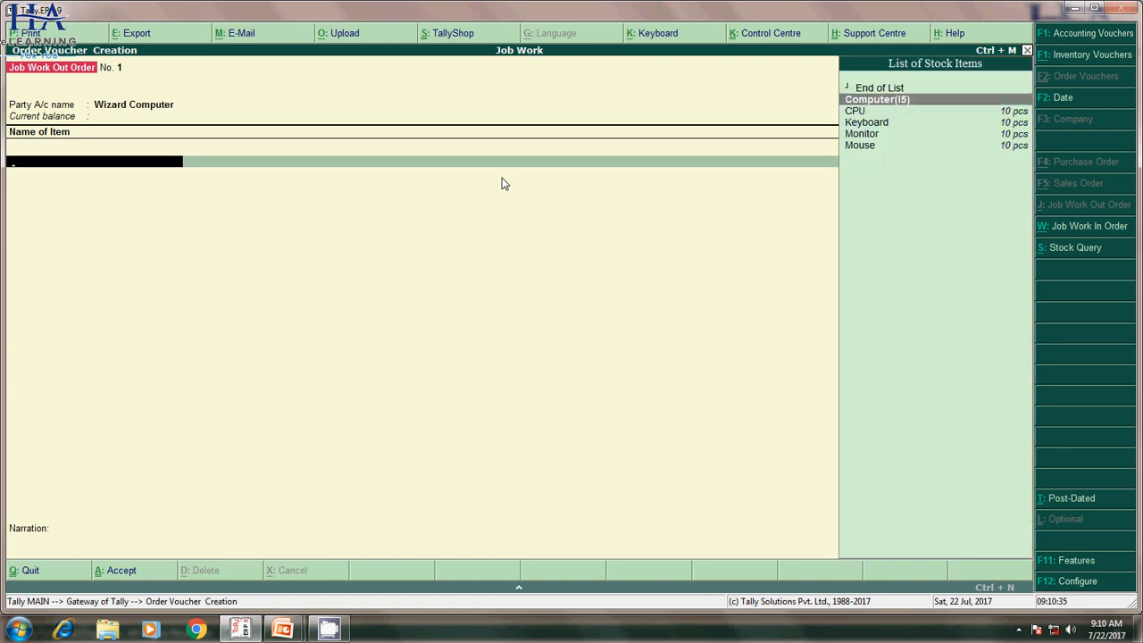
# Step: Add Computer(I5) with tracked components, due 1-Jul-2017, for 10 pcs into Finished Godown
pyautogui.press('Return')
pyautogui.press('Return')
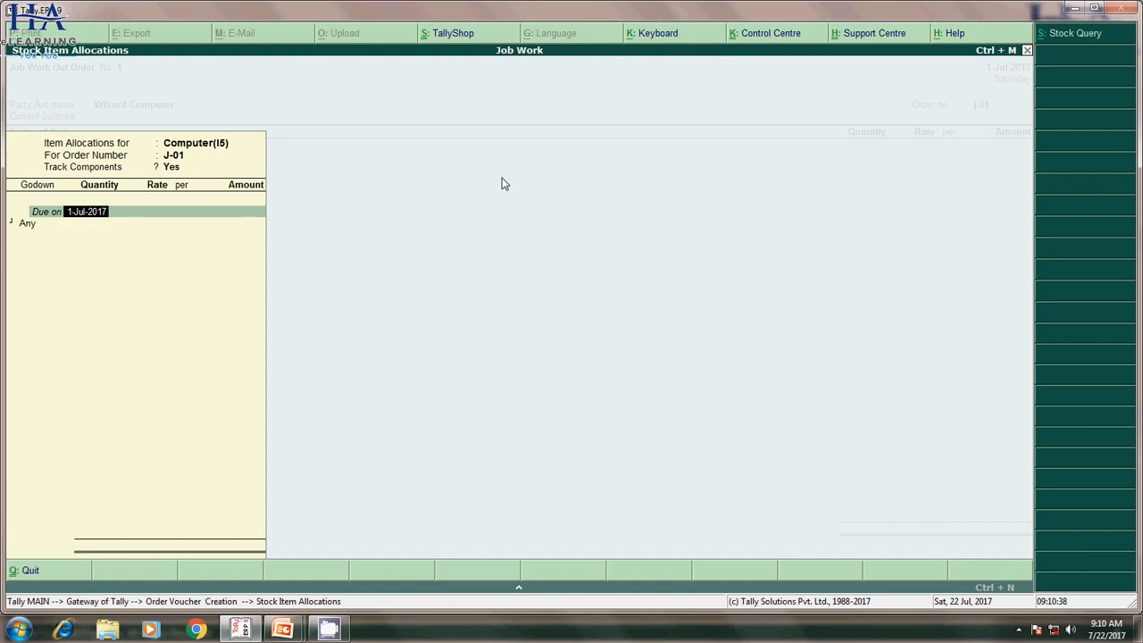
pyautogui.press('Return')
pyautogui.write('F')
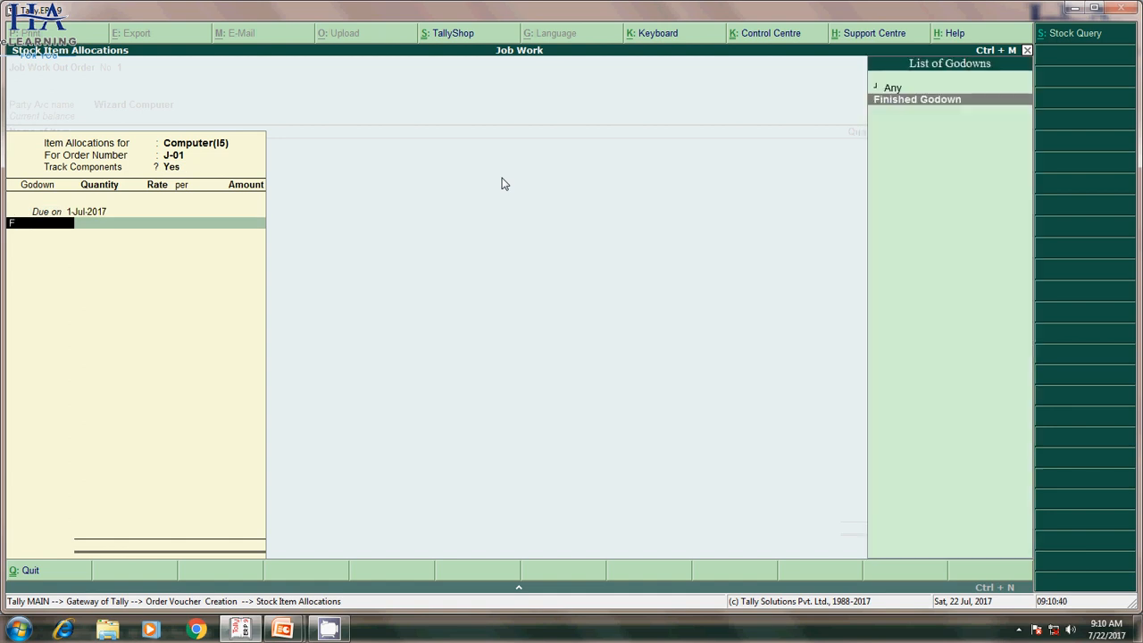
pyautogui.press('Return')
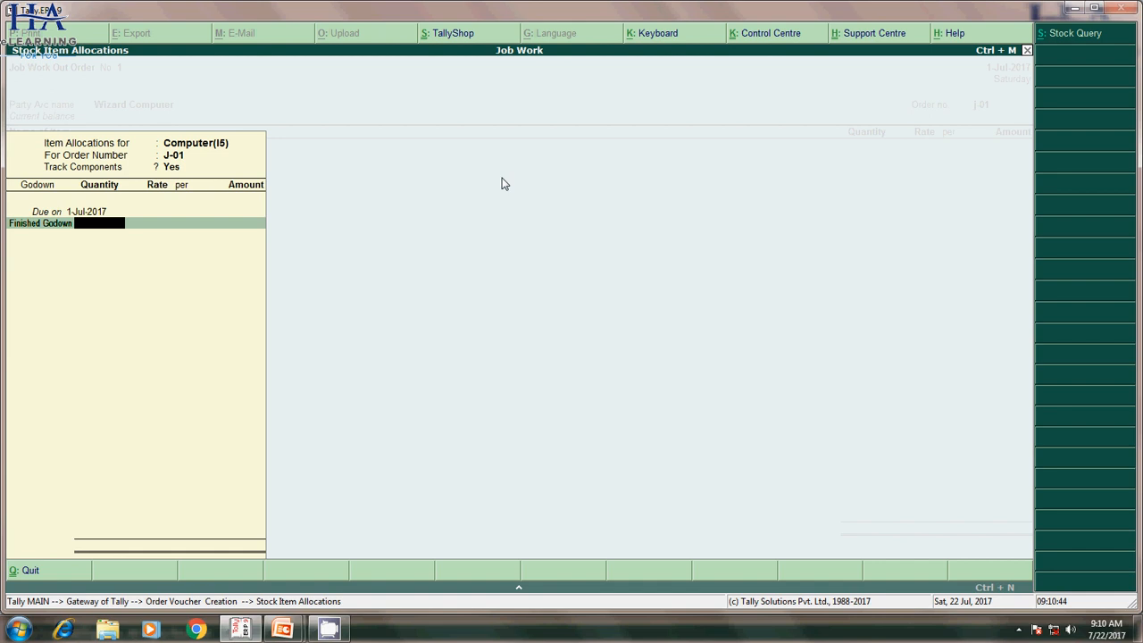
pyautogui.write('10')
pyautogui.press('Return')
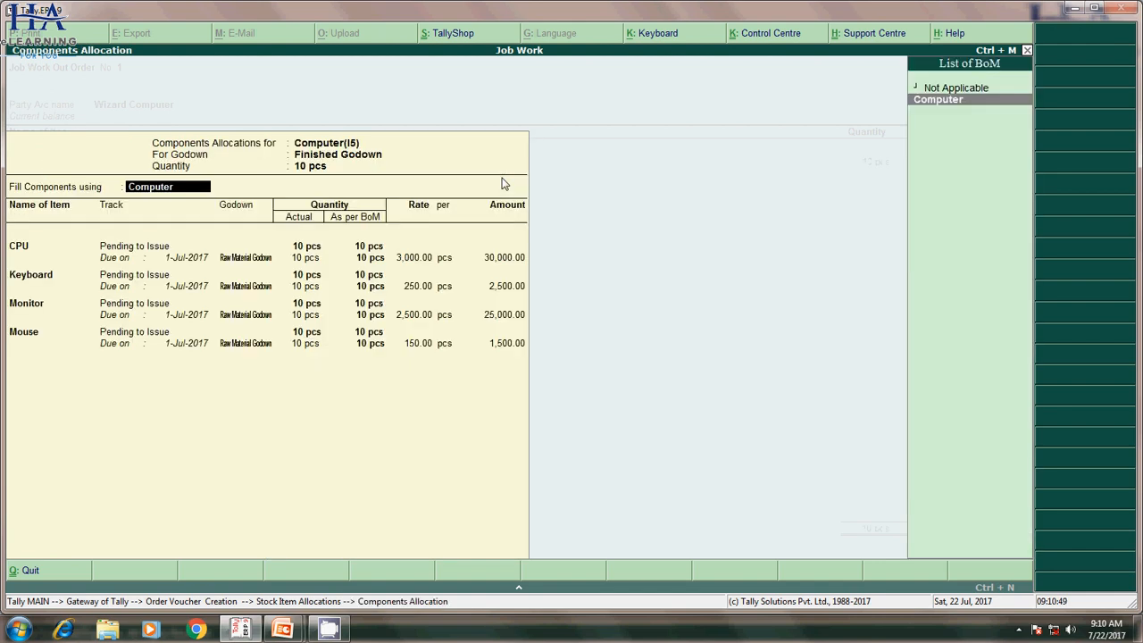
# Step: Fill the components from the Computer BoM and accept CPU as Pending to Issue, 10 pcs from Raw Material Godown at 3,000
pyautogui.press('Return')
pyautogui.press('Return')
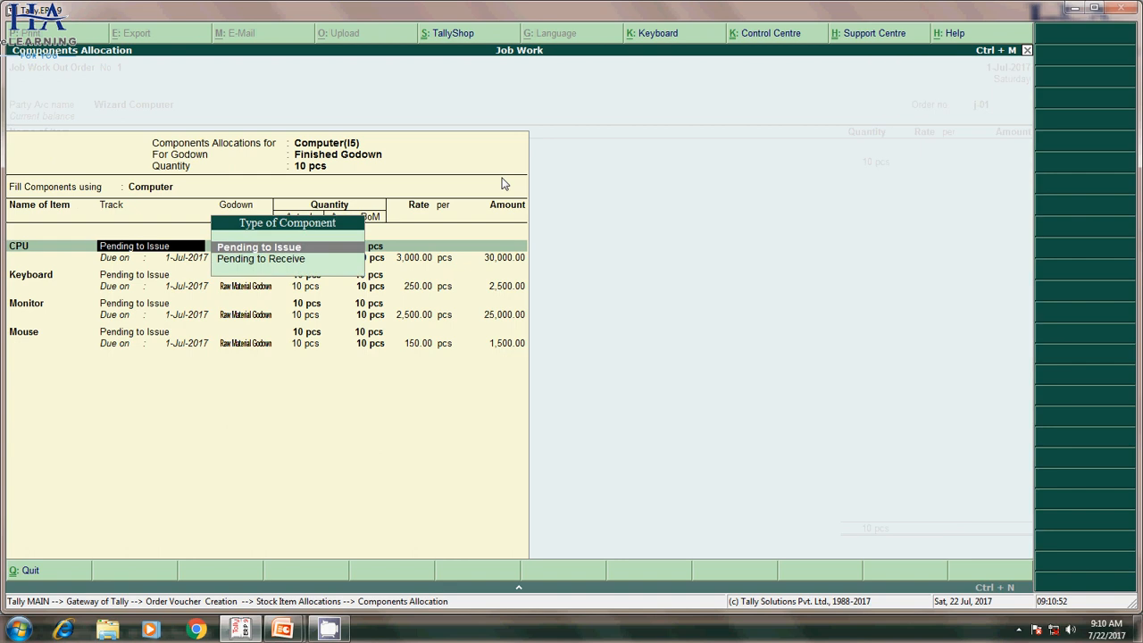
pyautogui.press('BackSpace')
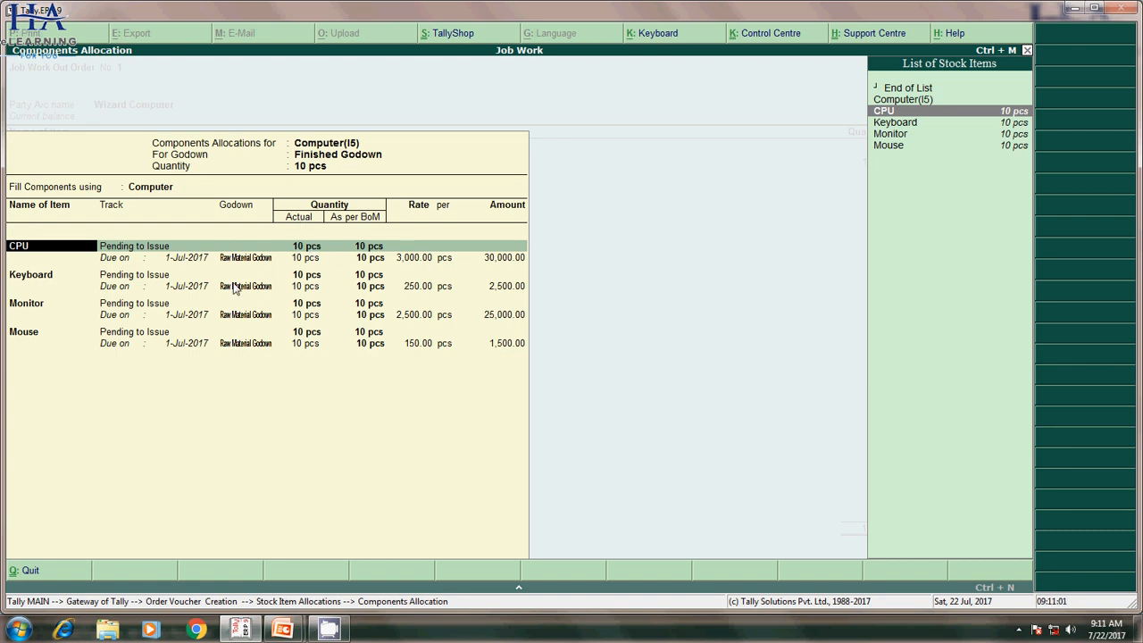
pyautogui.press('Return')
pyautogui.press('Return')
pyautogui.press('Return')
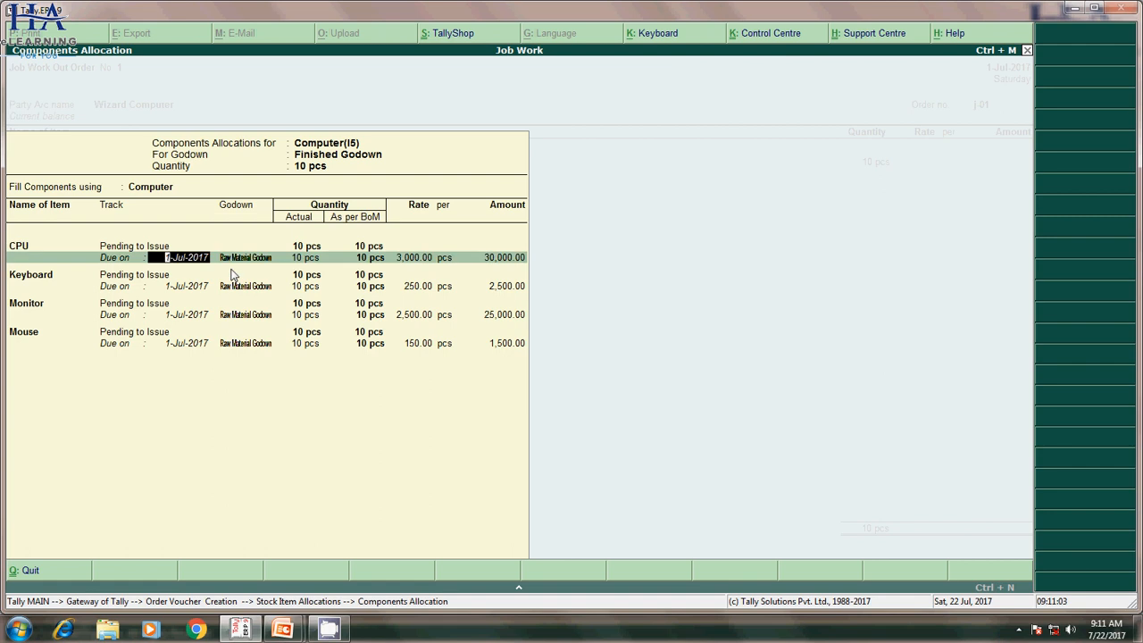
pyautogui.press('Return')
pyautogui.press('Return')
pyautogui.press('Return')
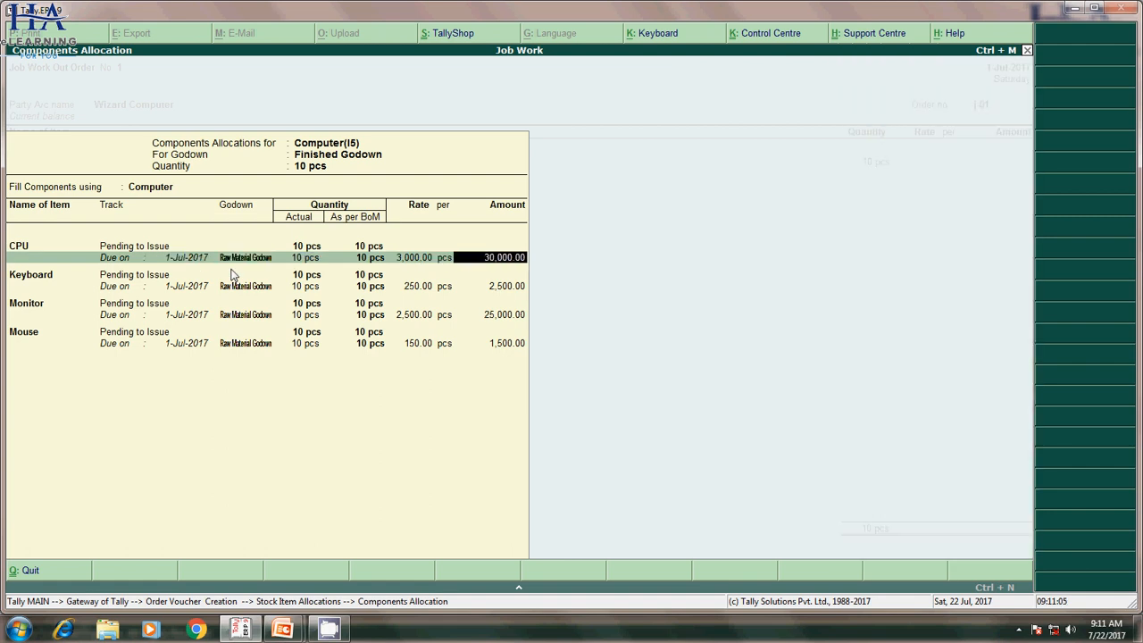
pyautogui.press('Return')
pyautogui.press('Return')
# Step: Accept the Keyboard component as Pending to Issue, 10 pcs from Raw Material Godown at 250, due 1-Jul-2017
pyautogui.press('Return')
pyautogui.press('Return')
pyautogui.press('Return')
pyautogui.press('Return')
pyautogui.press('Return')
pyautogui.press('Return')
pyautogui.press('Return')
pyautogui.press('Return')
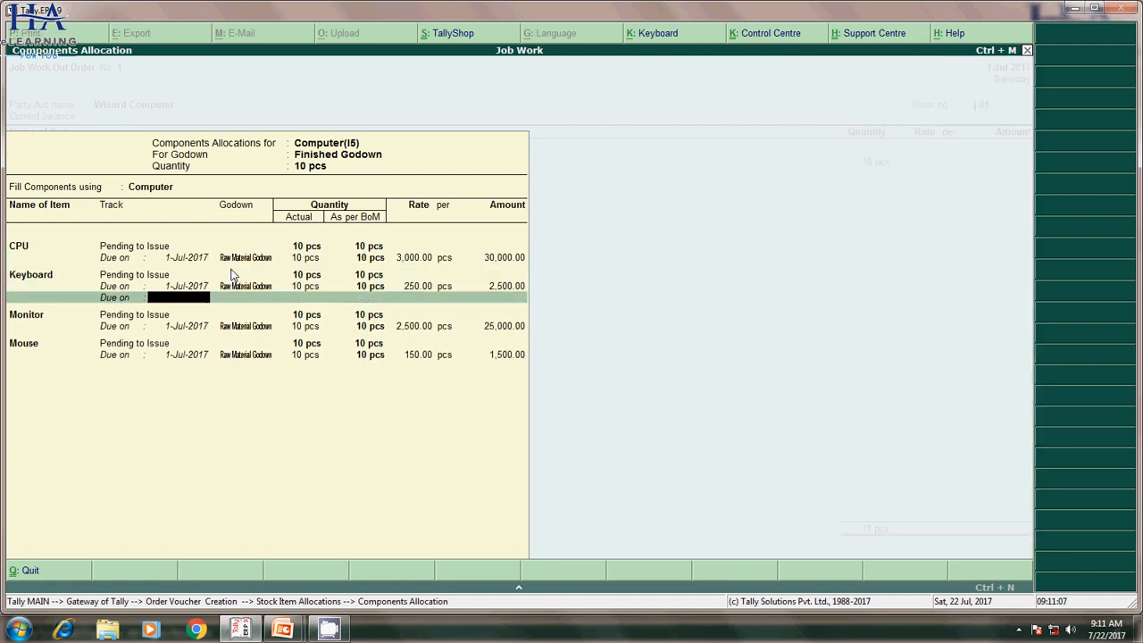
pyautogui.press('Return')
# Step: Accept the Monitor and Mouse components as Pending to Issue, 10 pcs each from Raw Material Godown, and close the components allocation
pyautogui.press('Return')
pyautogui.press('Return')
pyautogui.press('Return')
pyautogui.press('Return')
pyautogui.press('Return')
pyautogui.press('Return')
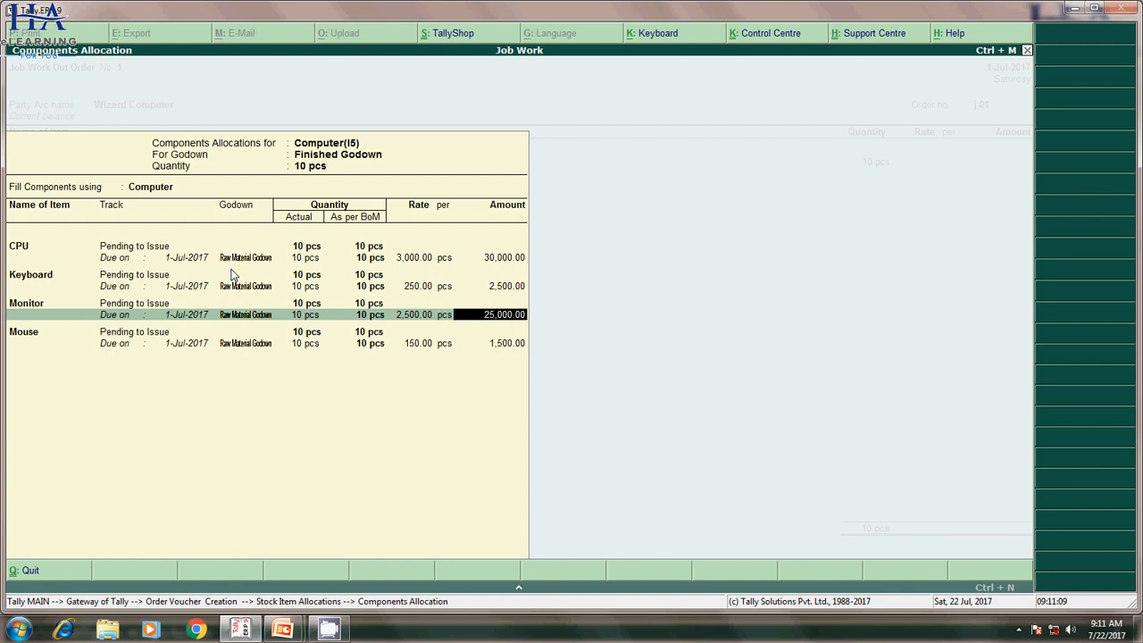
pyautogui.press('Return')
pyautogui.press('Return')
pyautogui.press('Return')
pyautogui.press('Return')
pyautogui.press('Return')
pyautogui.press('Return')
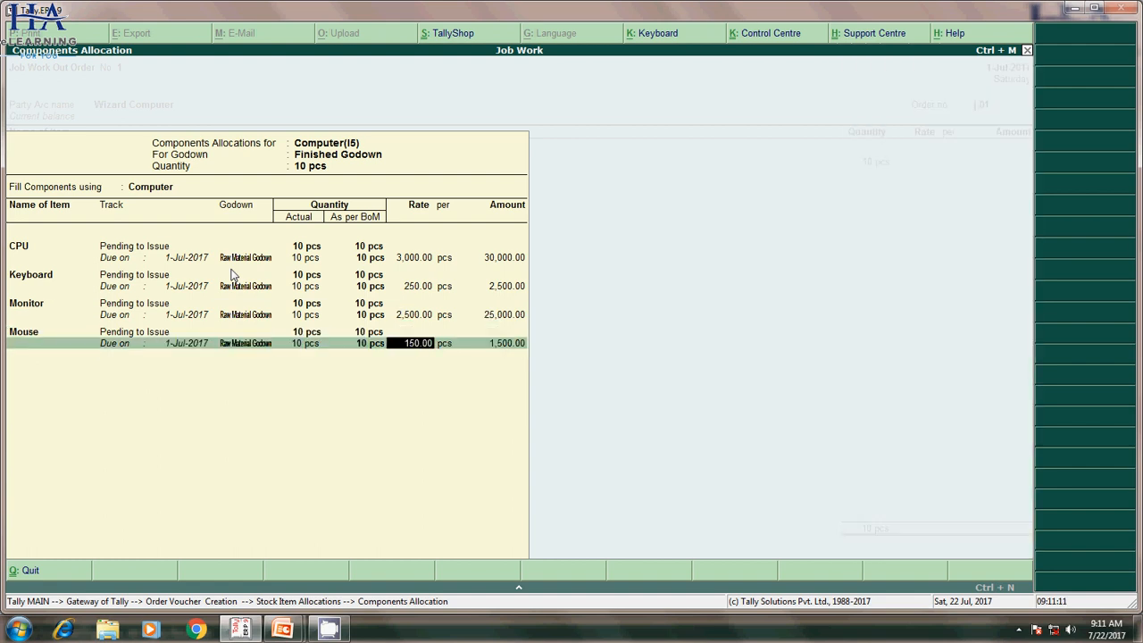
pyautogui.press('Return')
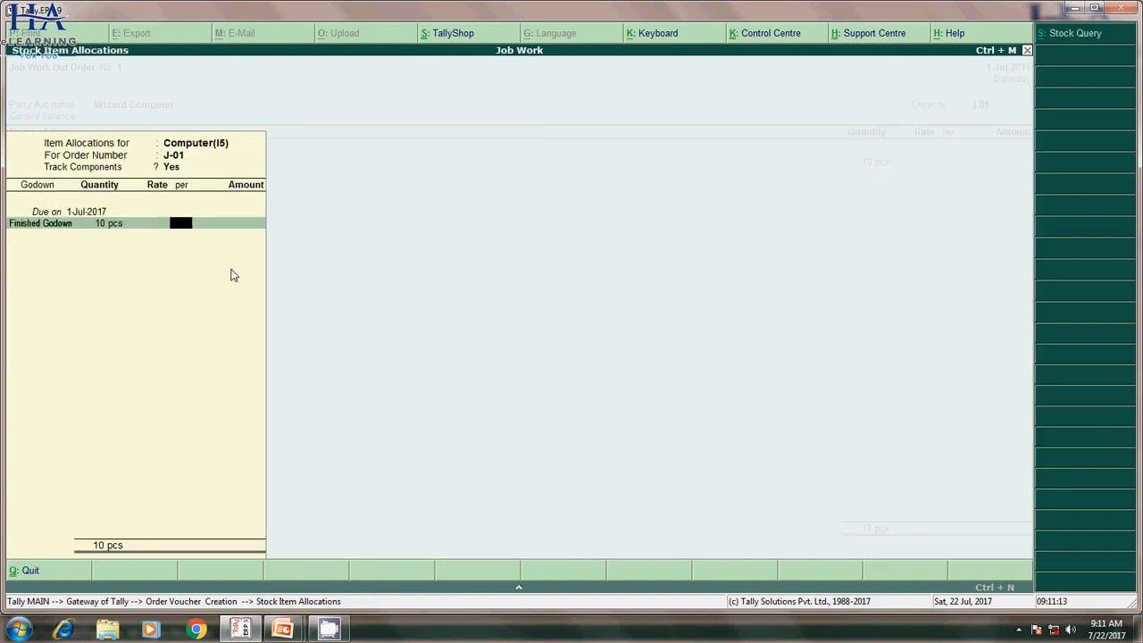
# Step: Set the Computer(I5) rate to 10,000 per pcs and finish the item allocation
pyautogui.press('BackSpace')
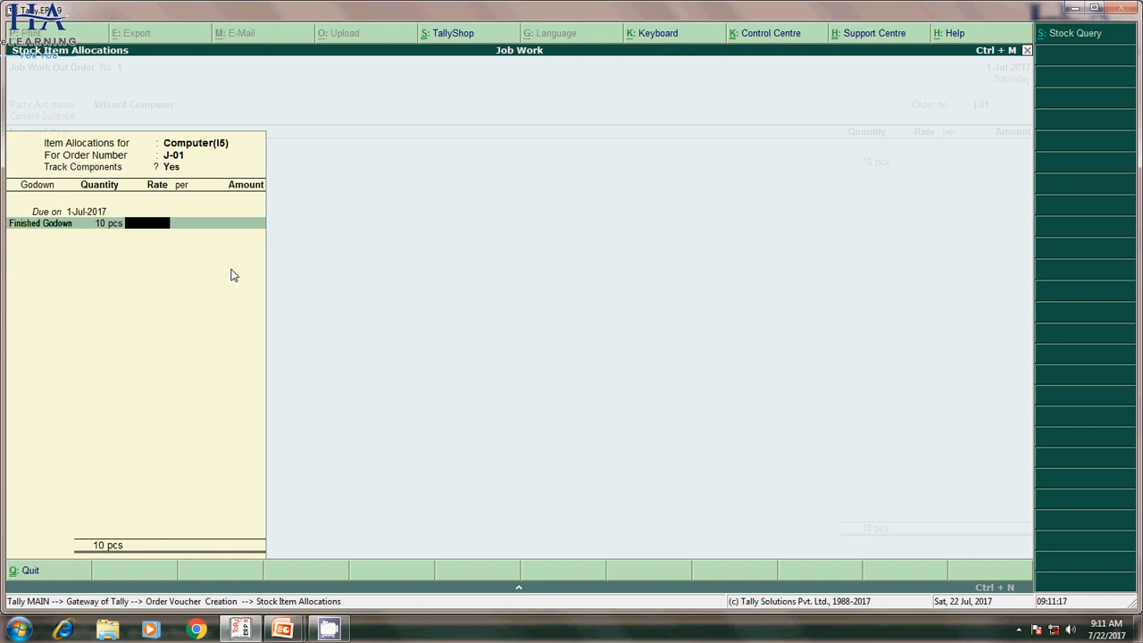
pyautogui.write('10000')
pyautogui.press('Return')
pyautogui.press('Return')
pyautogui.press('Return')
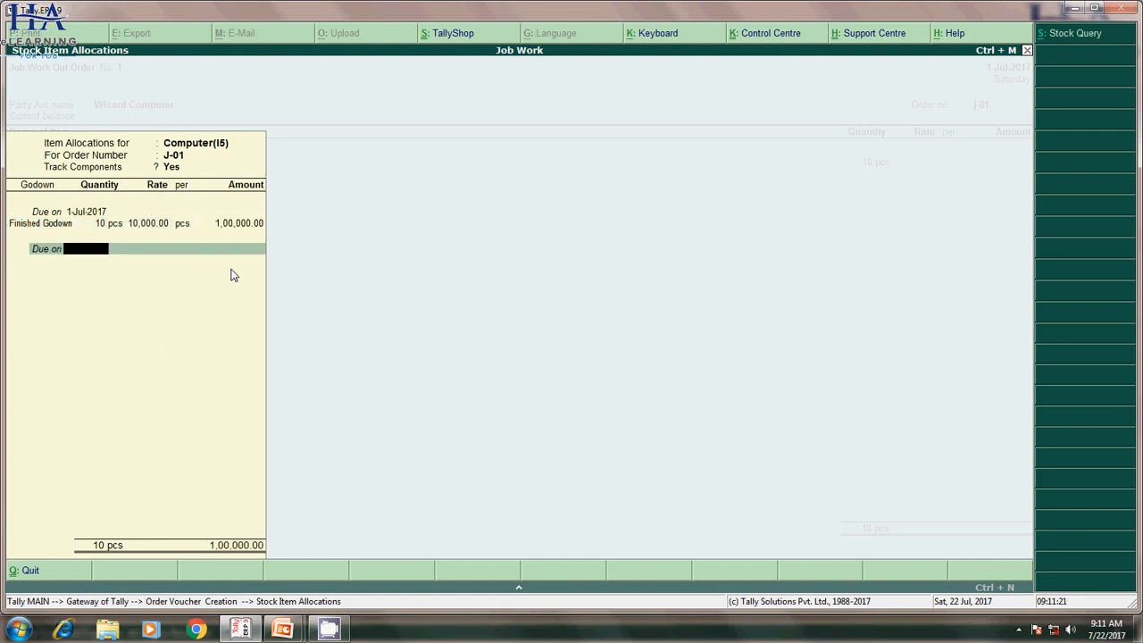
pyautogui.press('Return')
# Step: End the item list, save the Job Work Out Order without a narration and leave order voucher entry
pyautogui.press('Return')
pyautogui.press('Return')
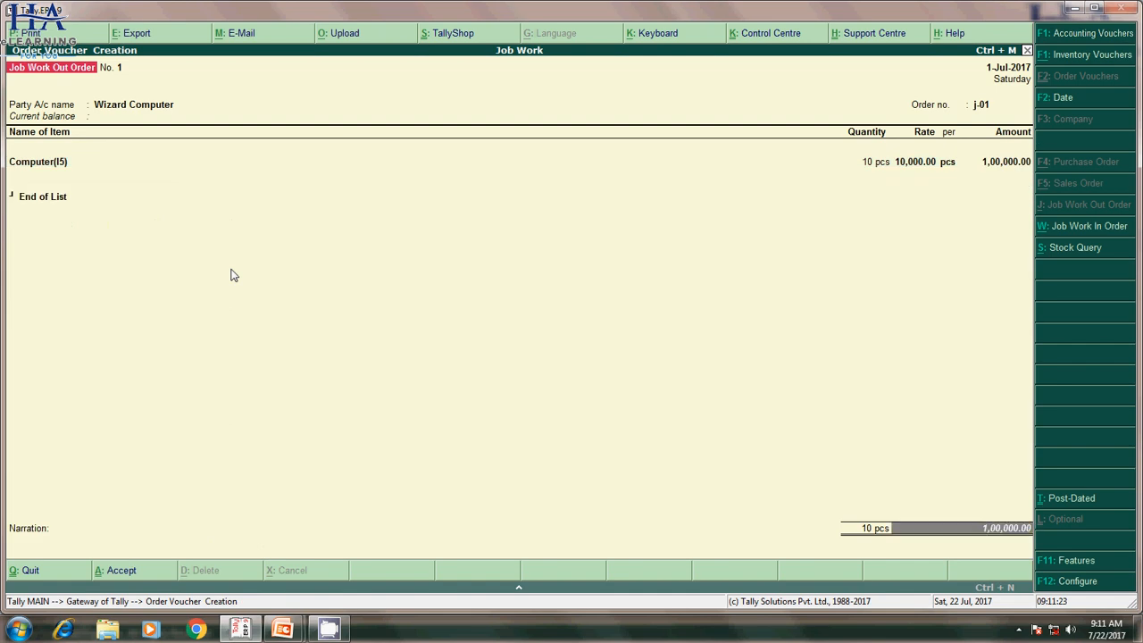
pyautogui.press('Return')
pyautogui.press('Return')
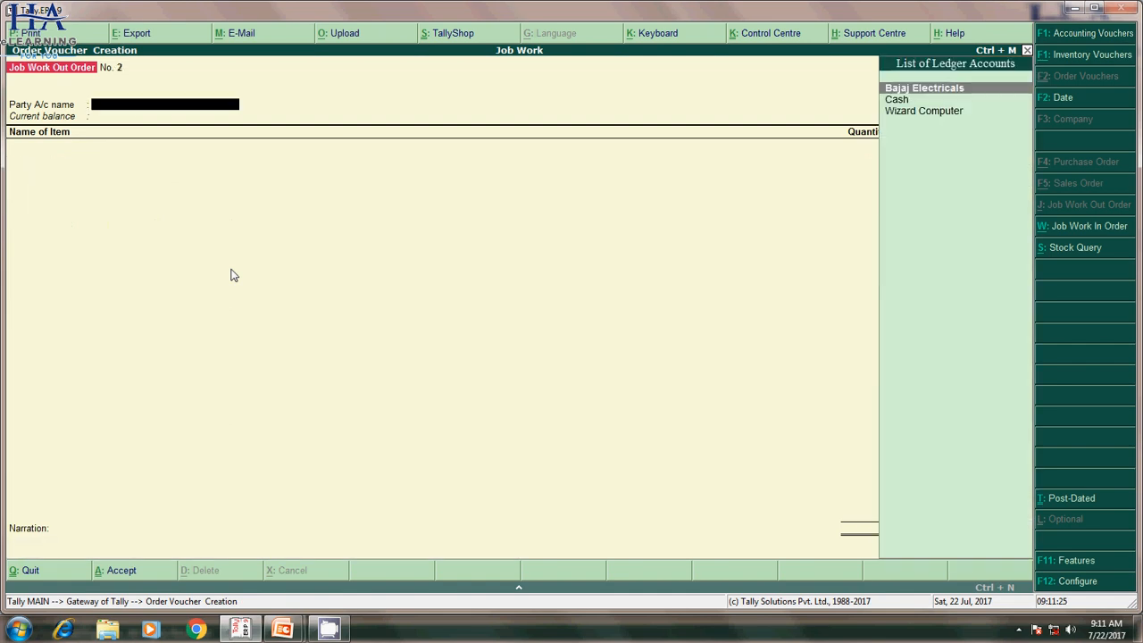
pyautogui.press('Escape')
pyautogui.press('Return')
# Step: Open the Job Orders Summary of outstanding orders from the Job Work Out Reports
pyautogui.press('Down')
pyautogui.press('Down')
pyautogui.press('Down')
pyautogui.press('Down')
pyautogui.press('Down')
pyautogui.press('Down')
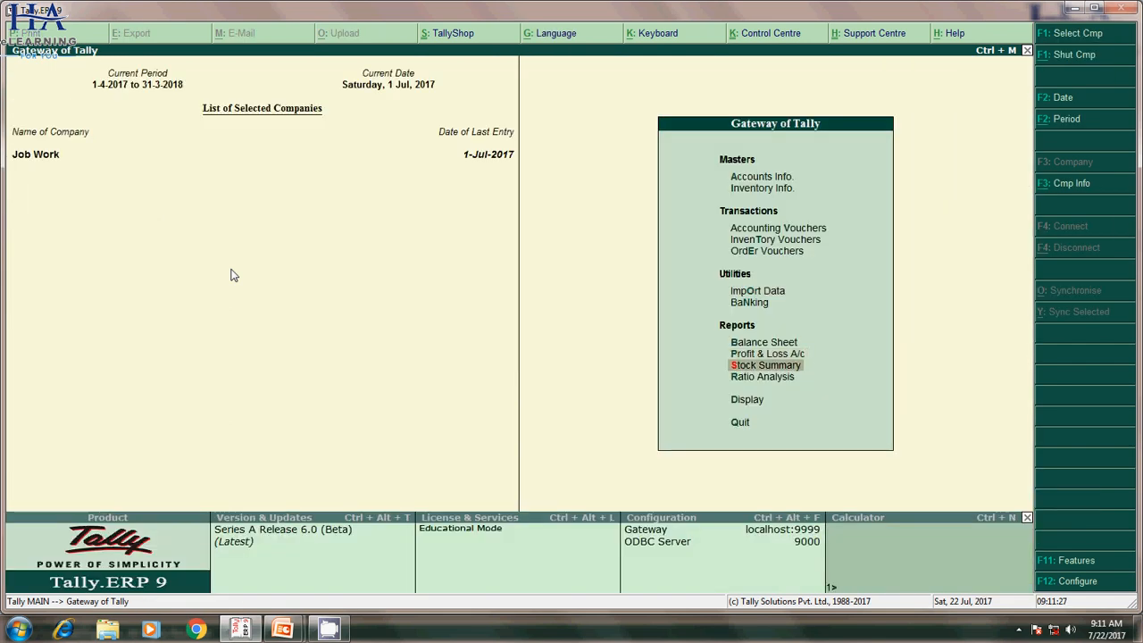
pyautogui.press('Return')
pyautogui.press('Down')
pyautogui.press('Down')
pyautogui.press('Down')
pyautogui.press('Down')
pyautogui.press('Down')
pyautogui.press('Down')
pyautogui.press('Down')
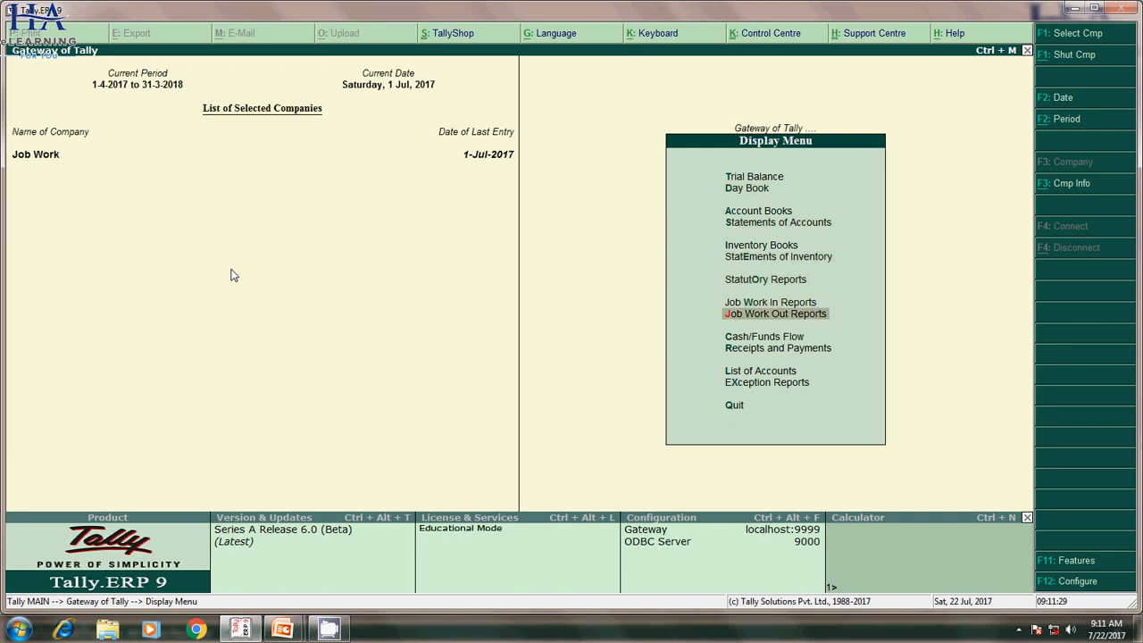
pyautogui.press('Return')
pyautogui.press('Return')
pyautogui.press('Return')
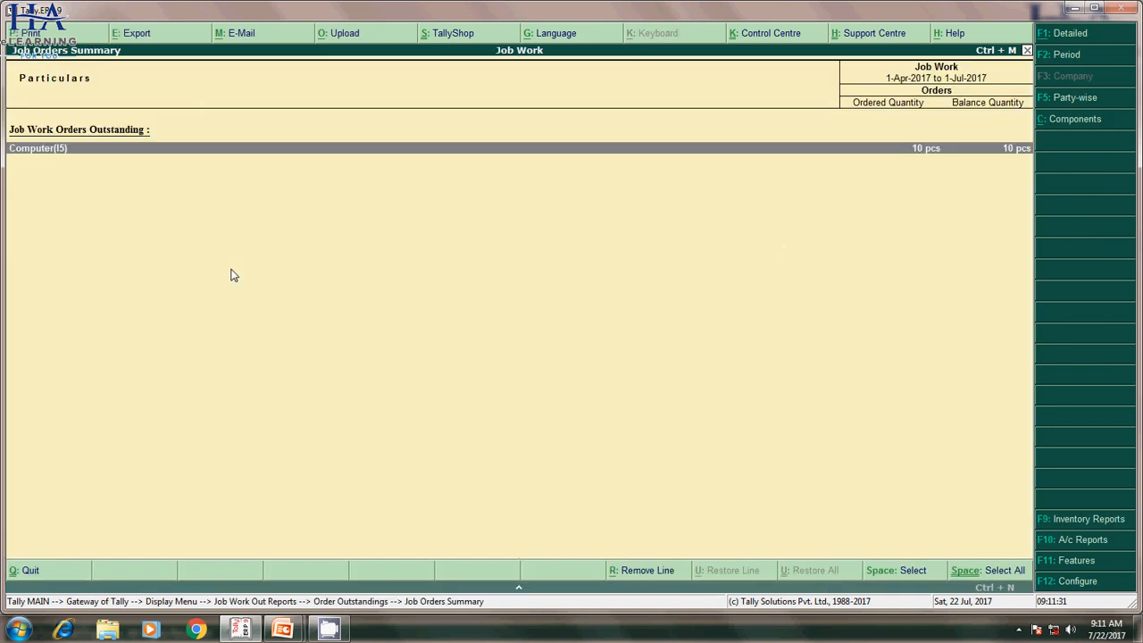
# Step: Expand the Job Orders Summary to party-level detail, examine the outstanding Computer(I5) order, and return to the main menu
pyautogui.hotkey('alt', 'F2')
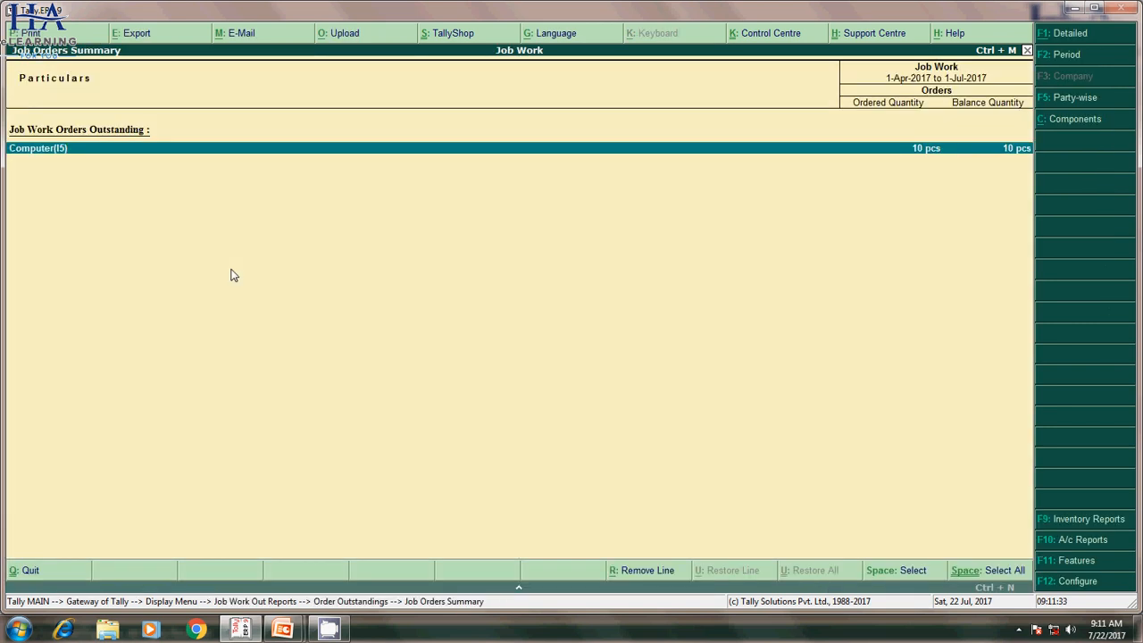
pyautogui.press('Escape')
pyautogui.press('Return')
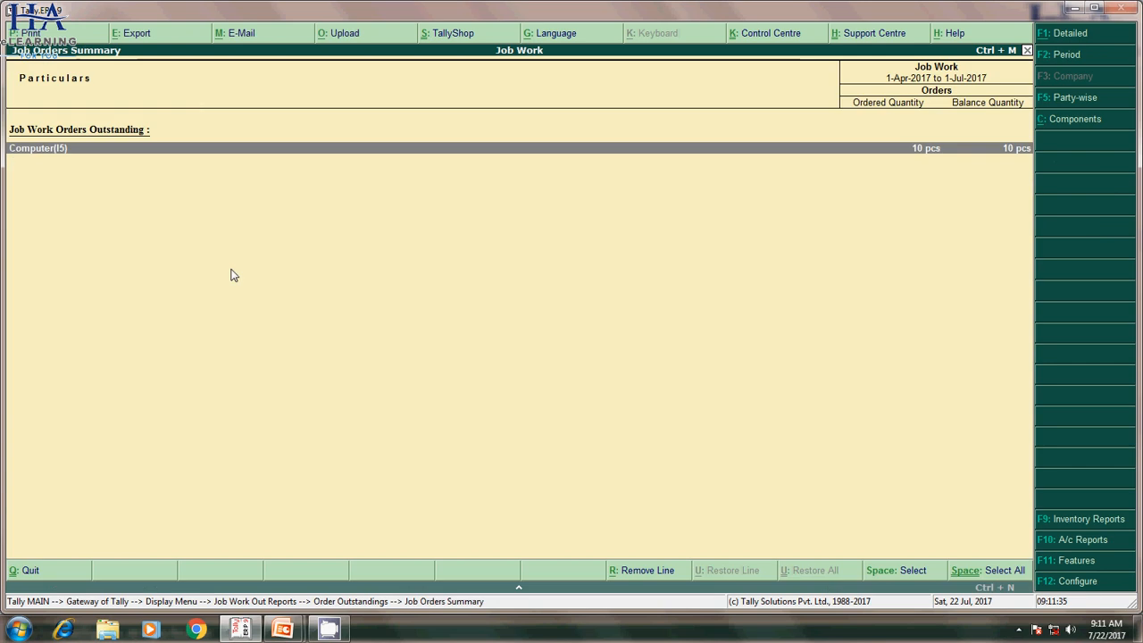
pyautogui.hotkey('alt', 'F1')
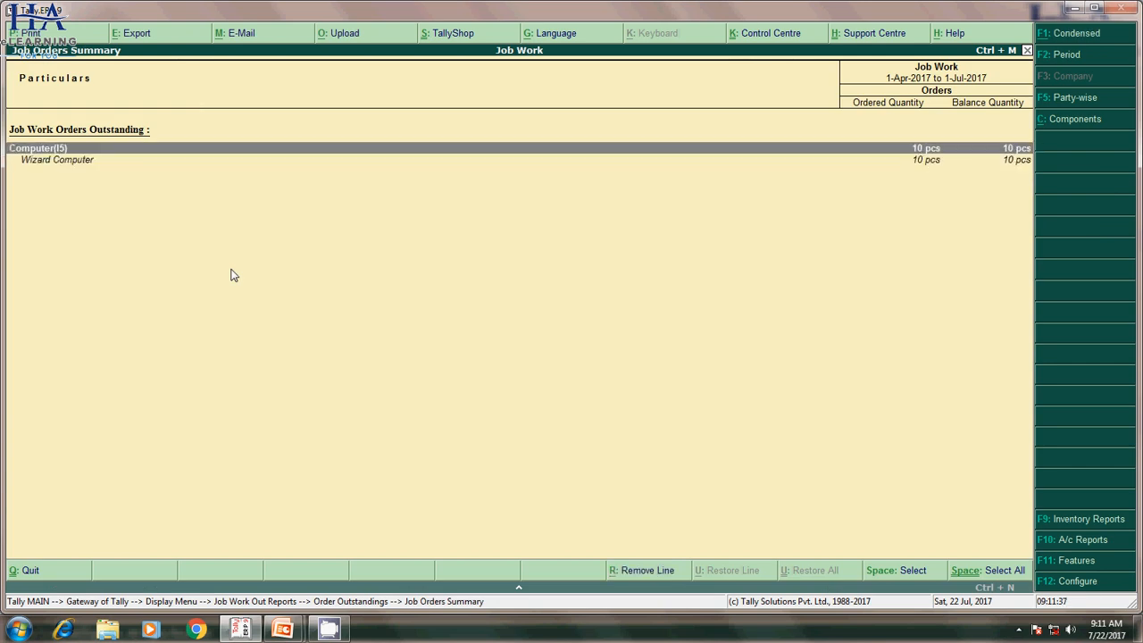
pyautogui.press('Down')
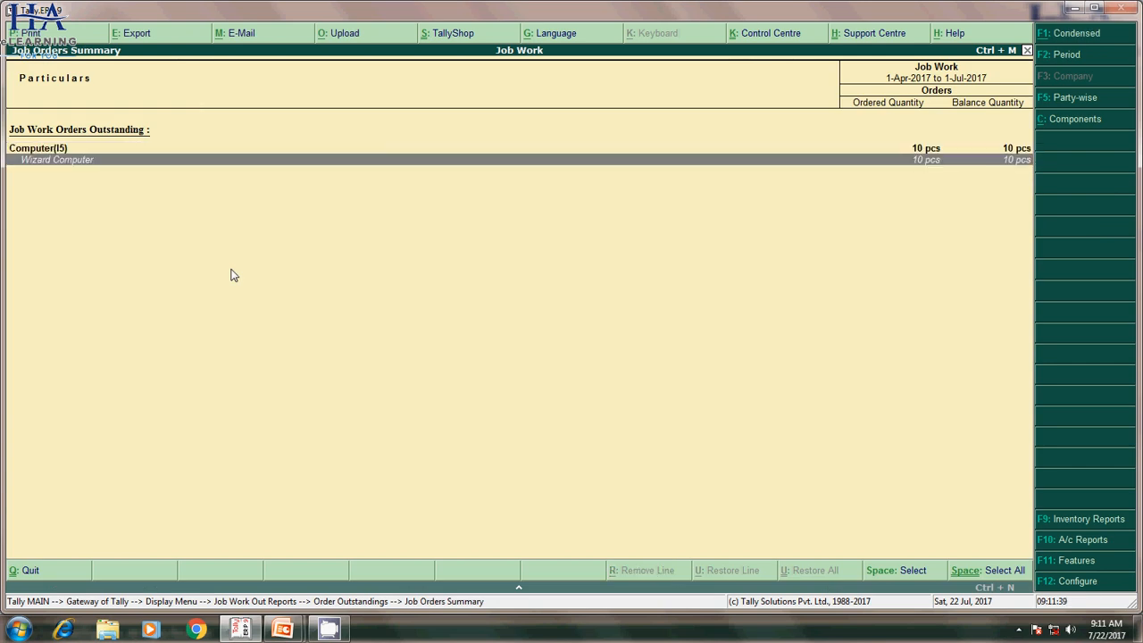
pyautogui.press('Up')
pyautogui.press('Down')
pyautogui.press('Up')
pyautogui.press('Down')
pyautogui.press('Up')
pyautogui.press('Down')
pyautogui.press('Up')
pyautogui.press('Down')
pyautogui.press('Escape')
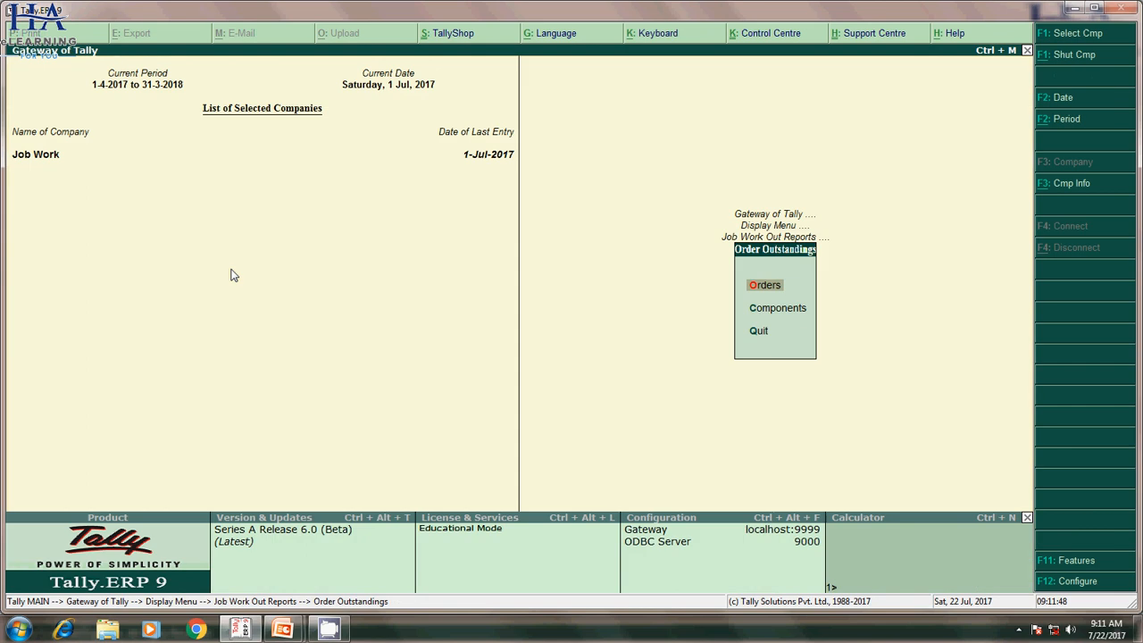
pyautogui.press('Escape')
pyautogui.press('Escape')
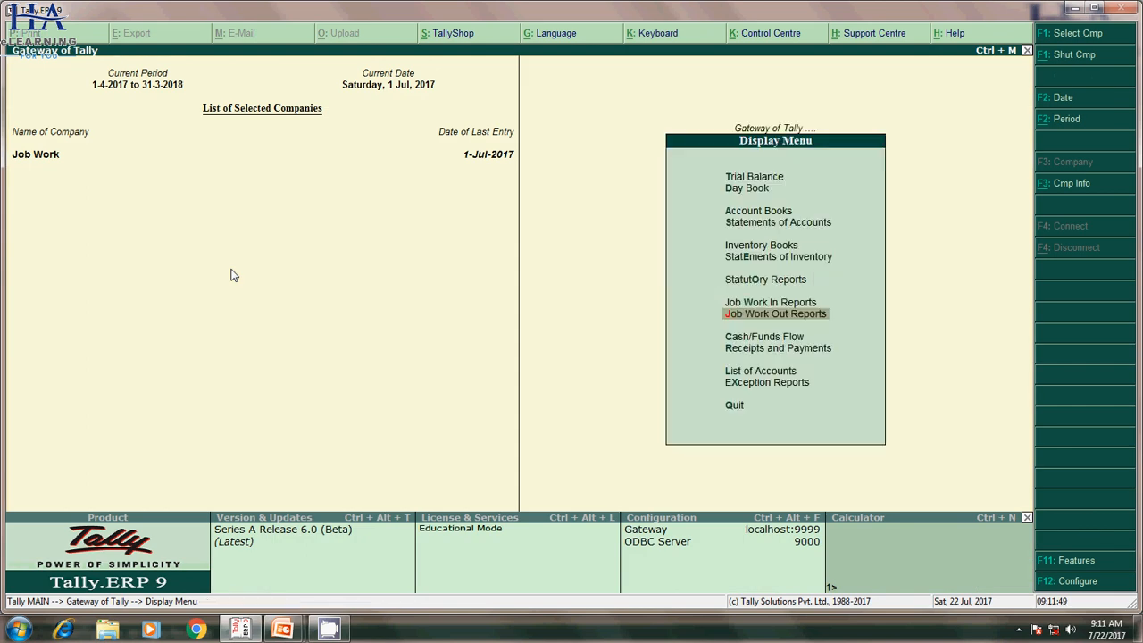
pyautogui.press('Escape')
pyautogui.press('Down')
pyautogui.press('Down')
pyautogui.press('Down')
pyautogui.press('Down')
pyautogui.press('Down')
pyautogui.press('Up')
pyautogui.press('Return')
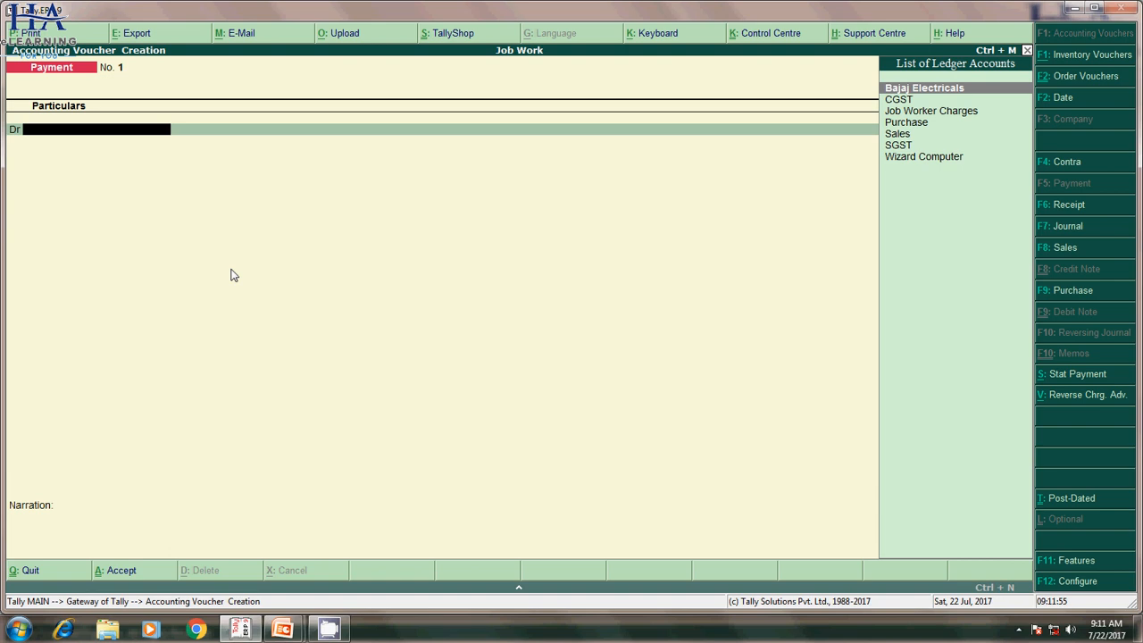
pyautogui.press('Escape')
pyautogui.press('Return')
# Step: Open the Material In voucher type for alteration from the voucher type masters
pyautogui.press('Up')
pyautogui.press('Up')
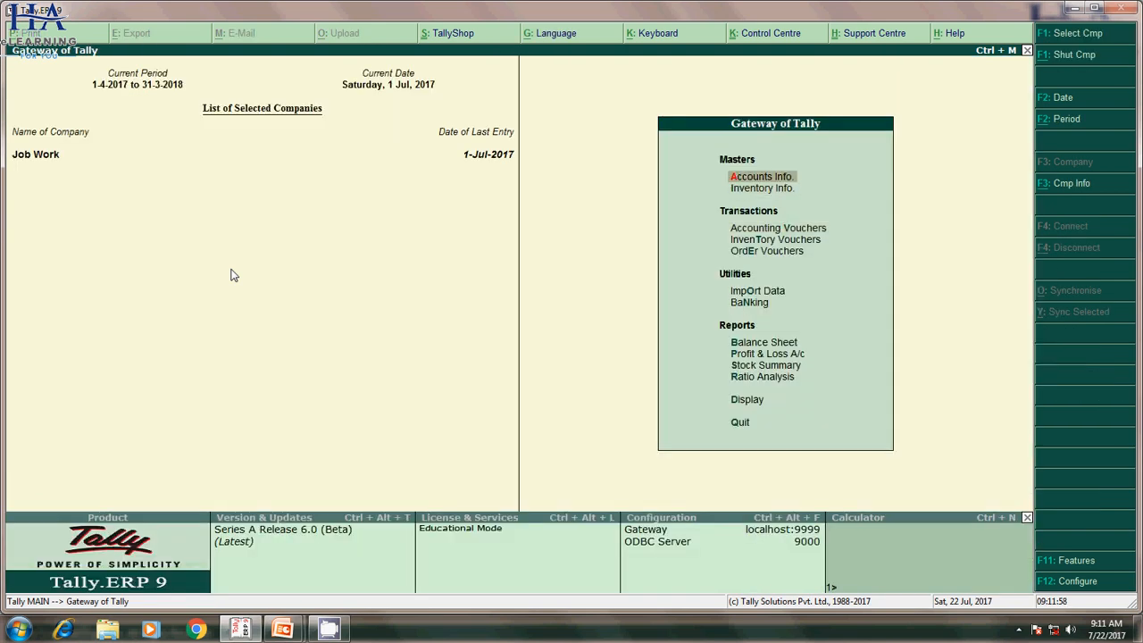
pyautogui.press('Return')
pyautogui.press('Down')
pyautogui.press('Down')
pyautogui.press('Down')
pyautogui.press('Up')
pyautogui.press('Return')
pyautogui.press('Down')
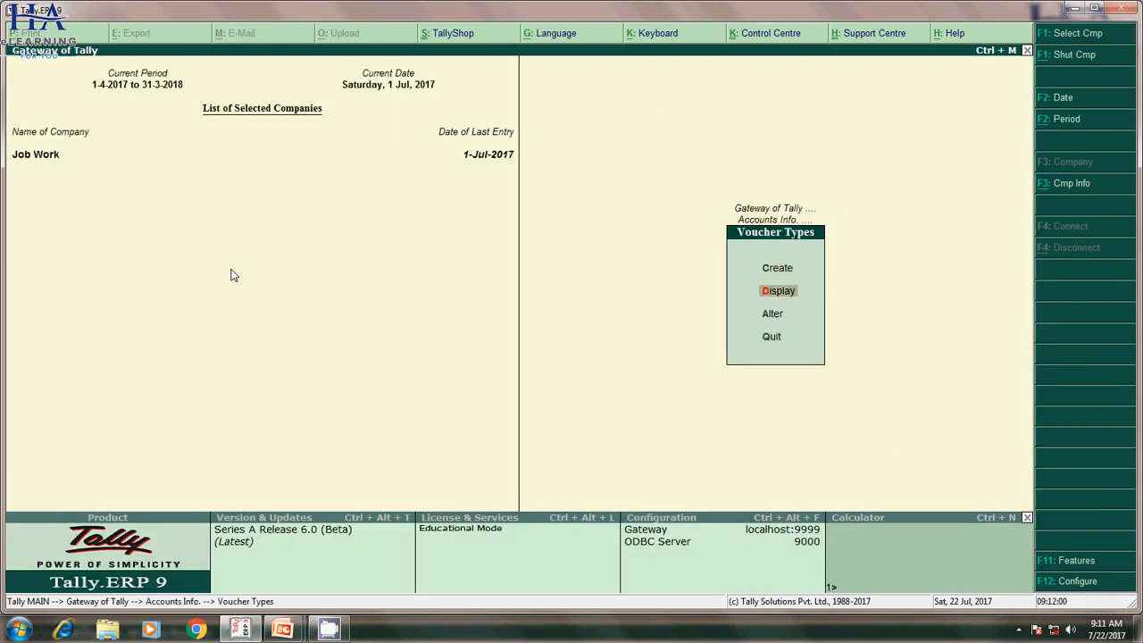
pyautogui.press('Down')
pyautogui.press('Return')
pyautogui.press('Down')
pyautogui.press('Down')
pyautogui.press('Down')
pyautogui.press('Down')
pyautogui.press('Down')
pyautogui.press('Down')
pyautogui.press('Down')
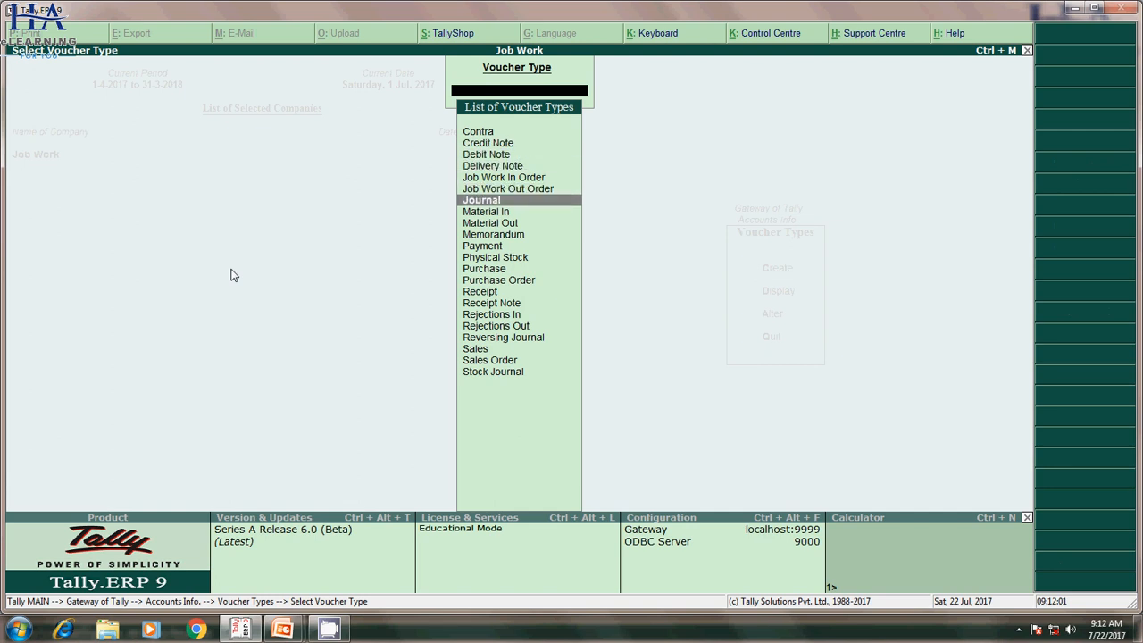
pyautogui.press('Down')
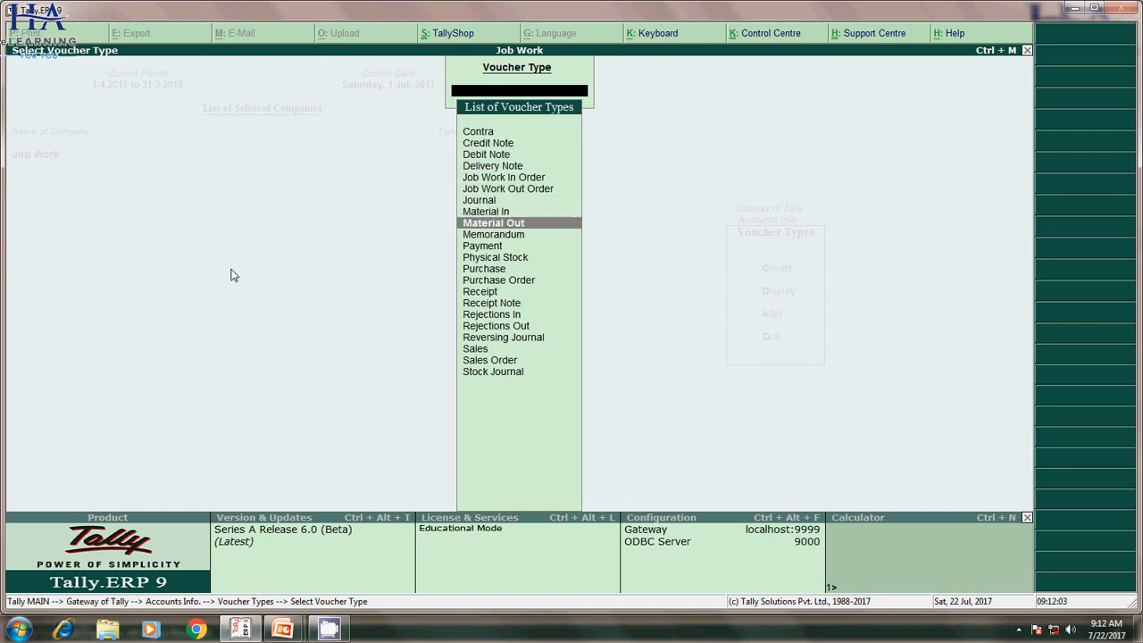
pyautogui.press('Up')
pyautogui.press('Return')
# Step: Enable Material In for job work with Job Work In set to No, allow consumption, and save the voucher type
pyautogui.press('Return')
pyautogui.press('Return')
pyautogui.press('Return')
pyautogui.press('Return')
pyautogui.press('Return')
pyautogui.press('Return')
pyautogui.press('Return')
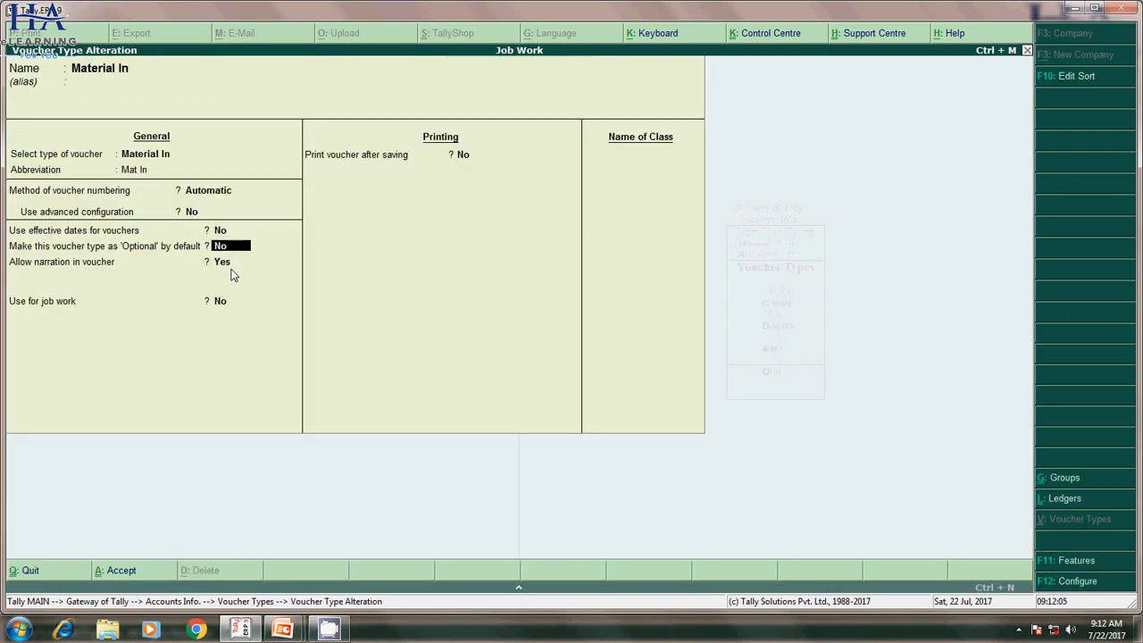
pyautogui.write('y')
pyautogui.press('Return')
pyautogui.press('Return')
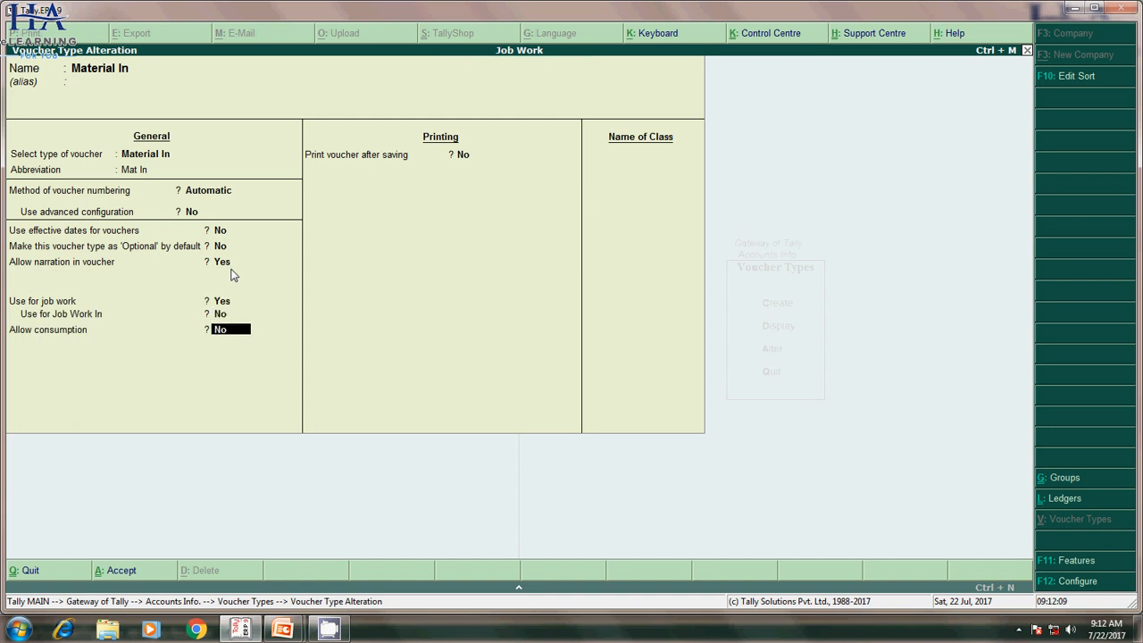
pyautogui.write('y')
pyautogui.press('Return')
pyautogui.write('n')
pyautogui.press('Return')
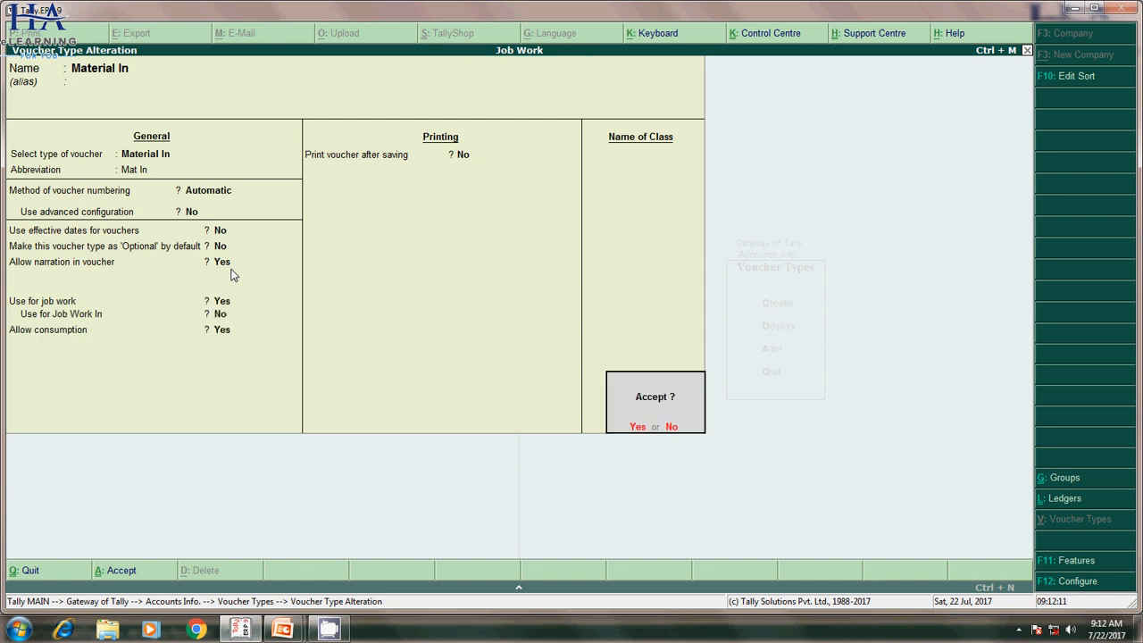
pyautogui.press('y')
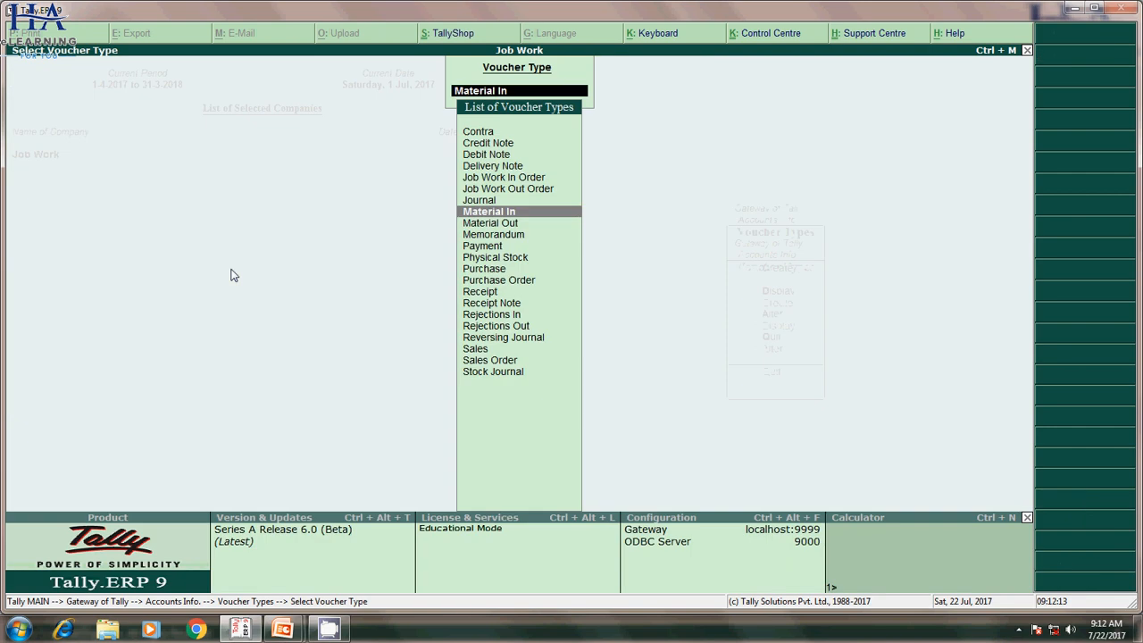
# Step: Enable the Material Out voucher type for job work with Job Work In set to No, save it and leave the masters
pyautogui.press('Down')
pyautogui.press('Return')
pyautogui.press('Return')
pyautogui.press('Return')
pyautogui.press('Return')
pyautogui.press('Return')
pyautogui.press('Return')
pyautogui.press('Return')
pyautogui.press('Return')
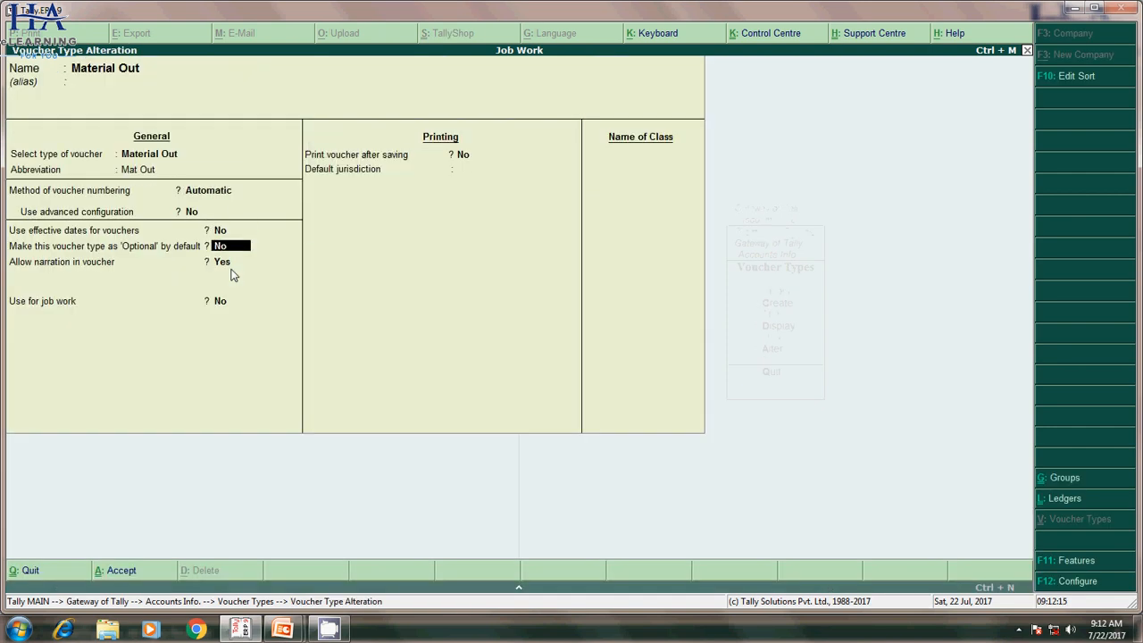
pyautogui.write('y')
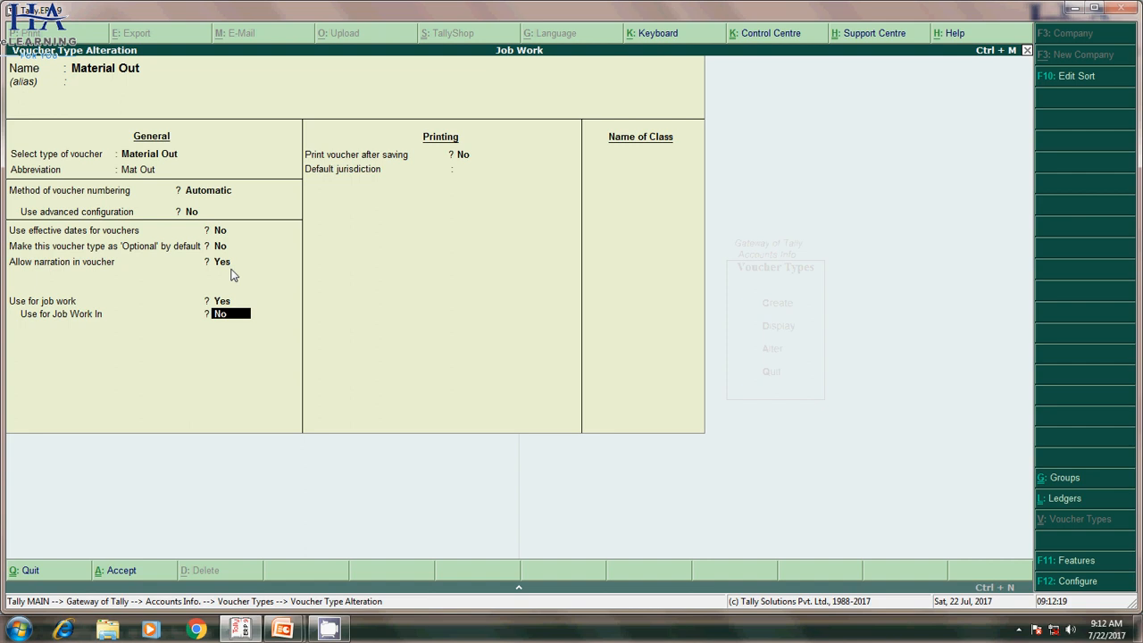
pyautogui.press('Return')
pyautogui.press('Return')
pyautogui.press('Return')
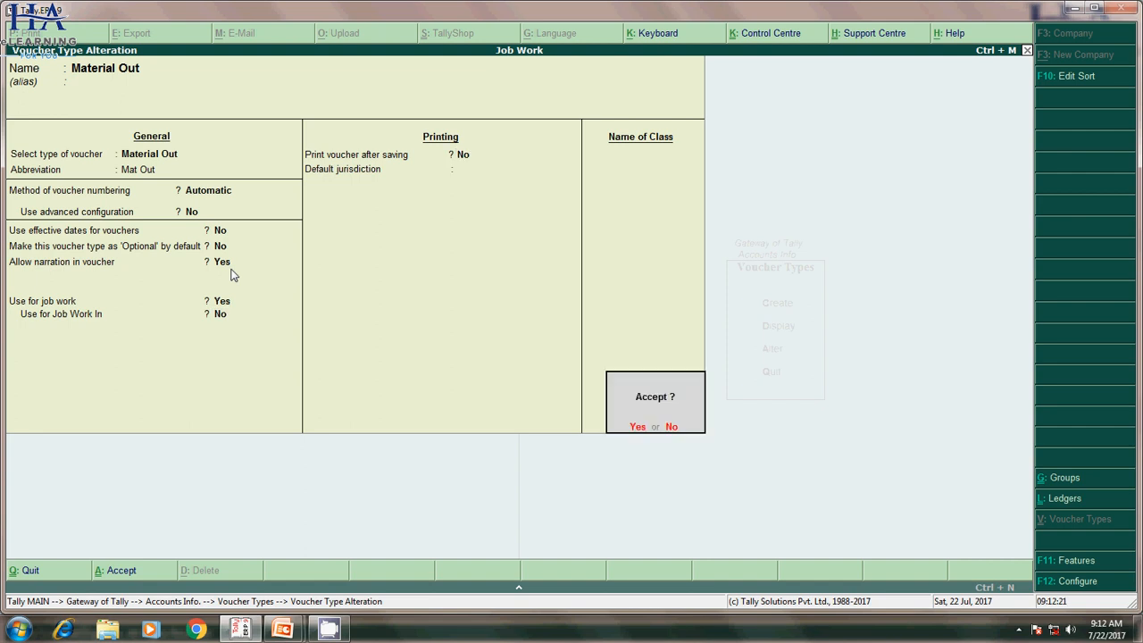
pyautogui.press('y')
pyautogui.press('Escape')
pyautogui.press('Escape')
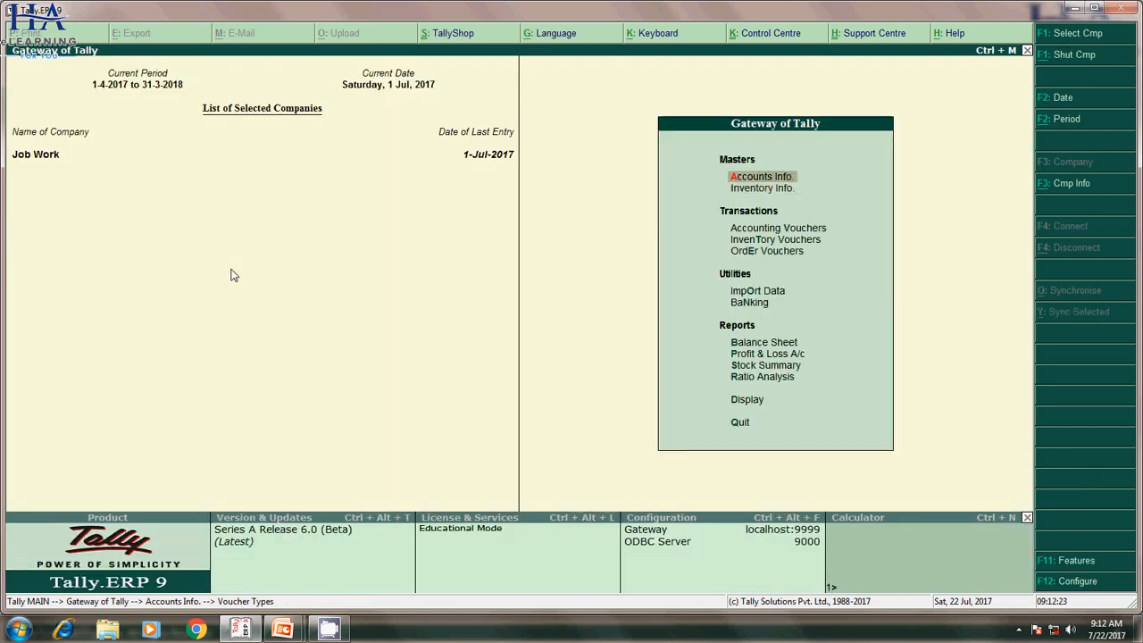
pyautogui.press('Down')
pyautogui.press('Down')
pyautogui.press('Return')
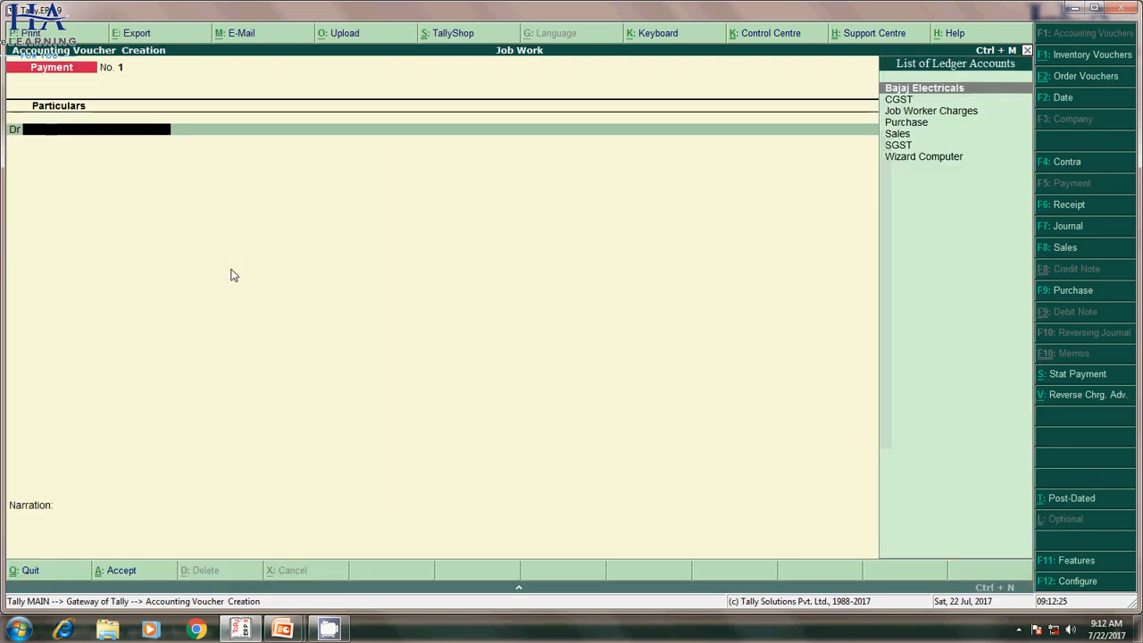
pyautogui.press('Escape')
pyautogui.press('y')
# Step: Start a Material Out inventory voucher with Wizard Computer as the party account
pyautogui.press('Down')
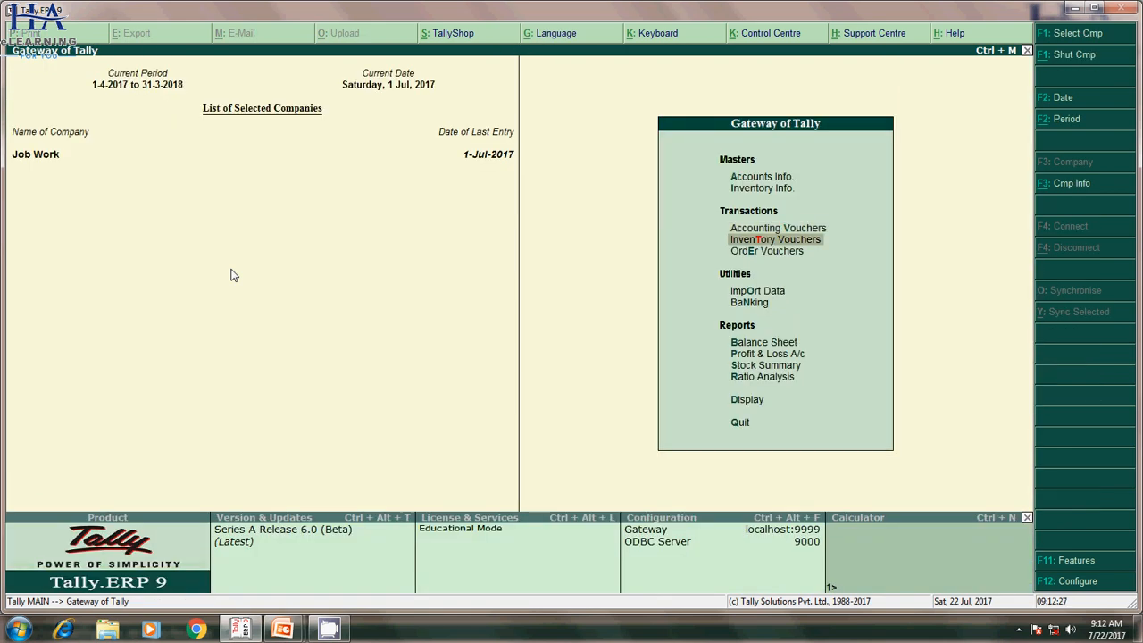
pyautogui.press('Down')
pyautogui.press('Return')
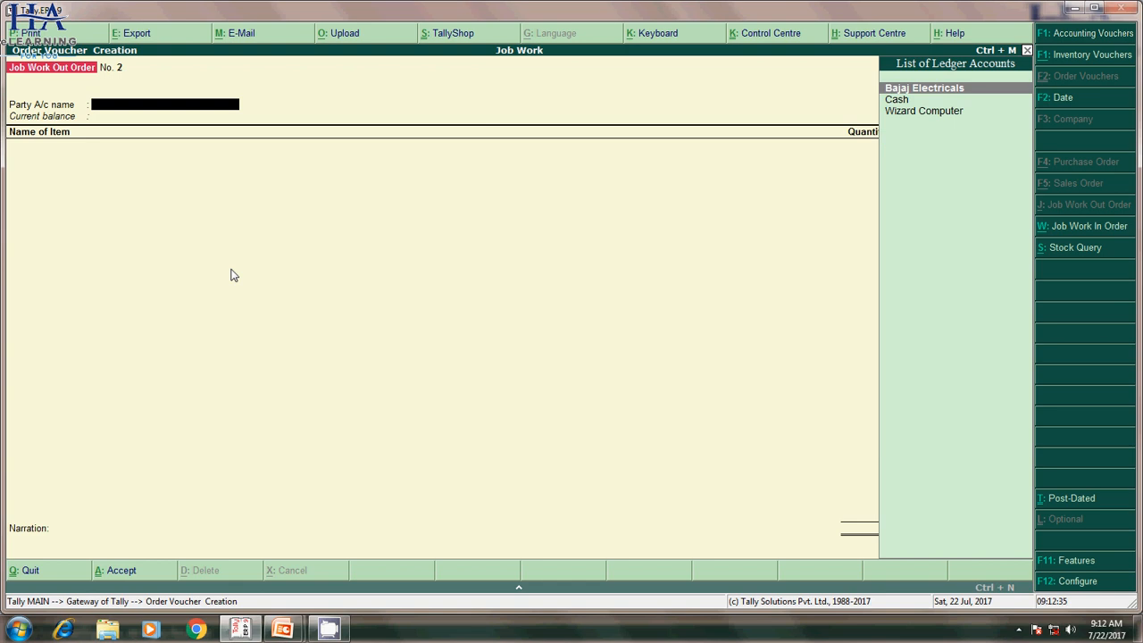
pyautogui.hotkey('ctrl', 'j')
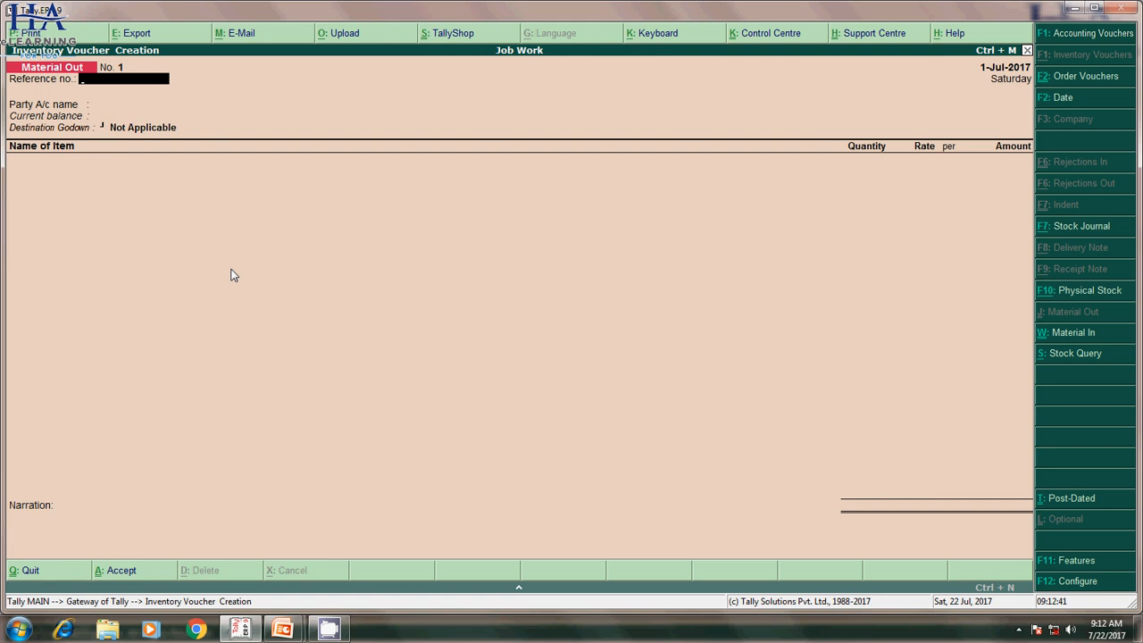
pyautogui.press('Return')
pyautogui.press('Down')
pyautogui.press('Down')
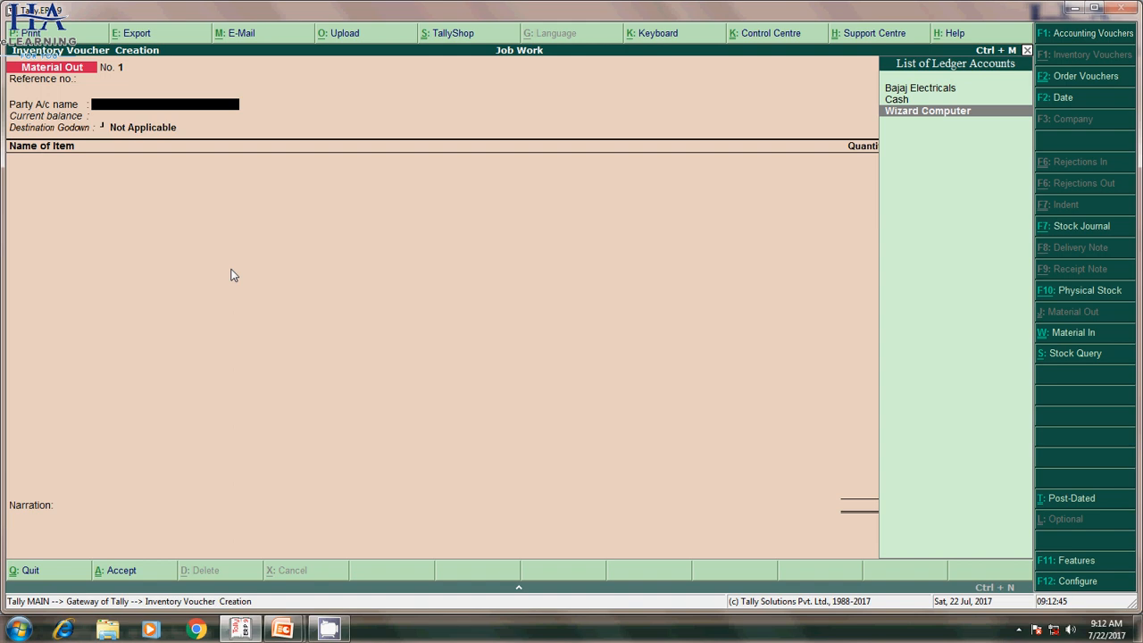
pyautogui.press('Return')
# Step: Link the Material Out voucher to component issue order j-01 and accept the remaining party details with despatch and process fields blank
pyautogui.press('Down')
pyautogui.press('Down')
pyautogui.press('Down')
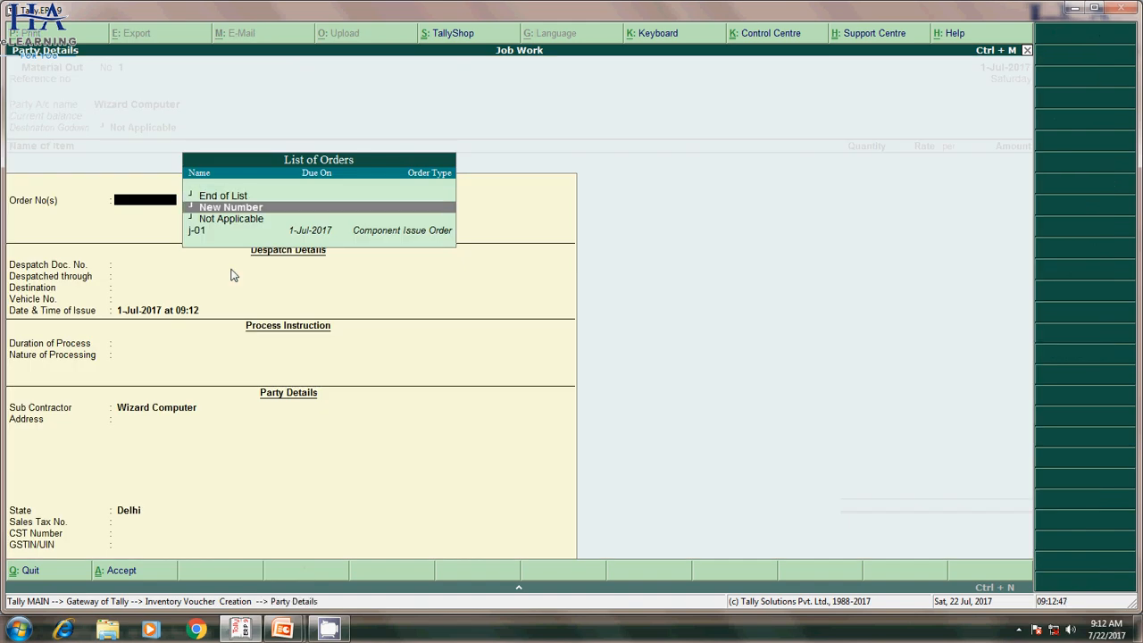
pyautogui.press('Return')
pyautogui.press('Return')
pyautogui.press('Return')
pyautogui.press('Return')
pyautogui.press('Return')
pyautogui.press('Return')
pyautogui.press('Return')
pyautogui.press('Return')
pyautogui.press('Return')
pyautogui.press('Return')
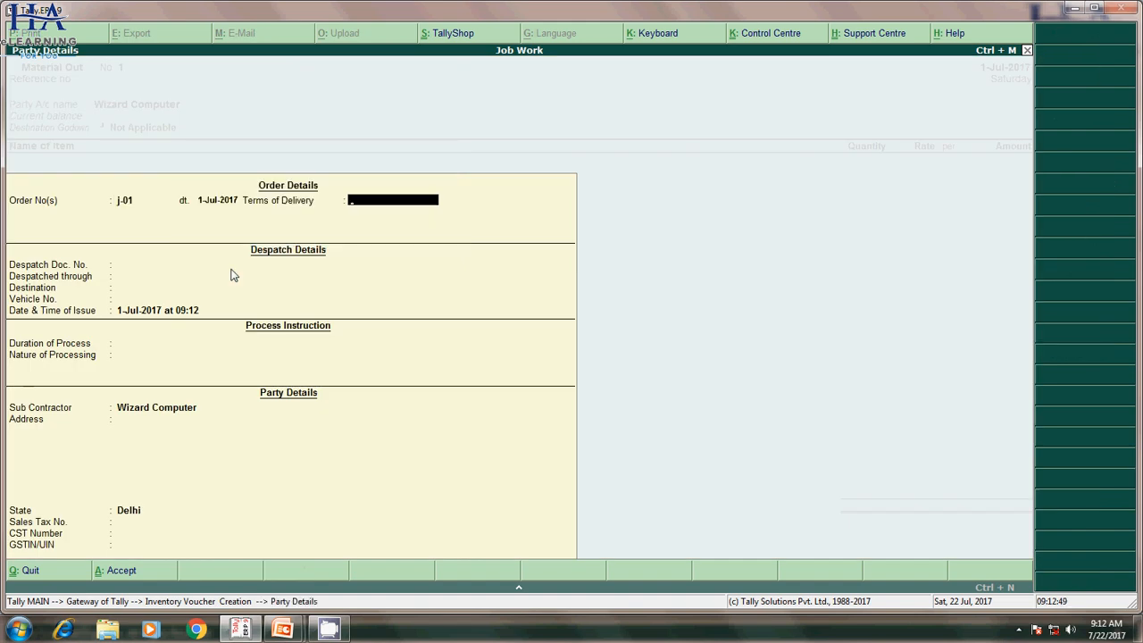
pyautogui.press('Return')
pyautogui.press('Return')
pyautogui.press('Return')
pyautogui.press('Return')
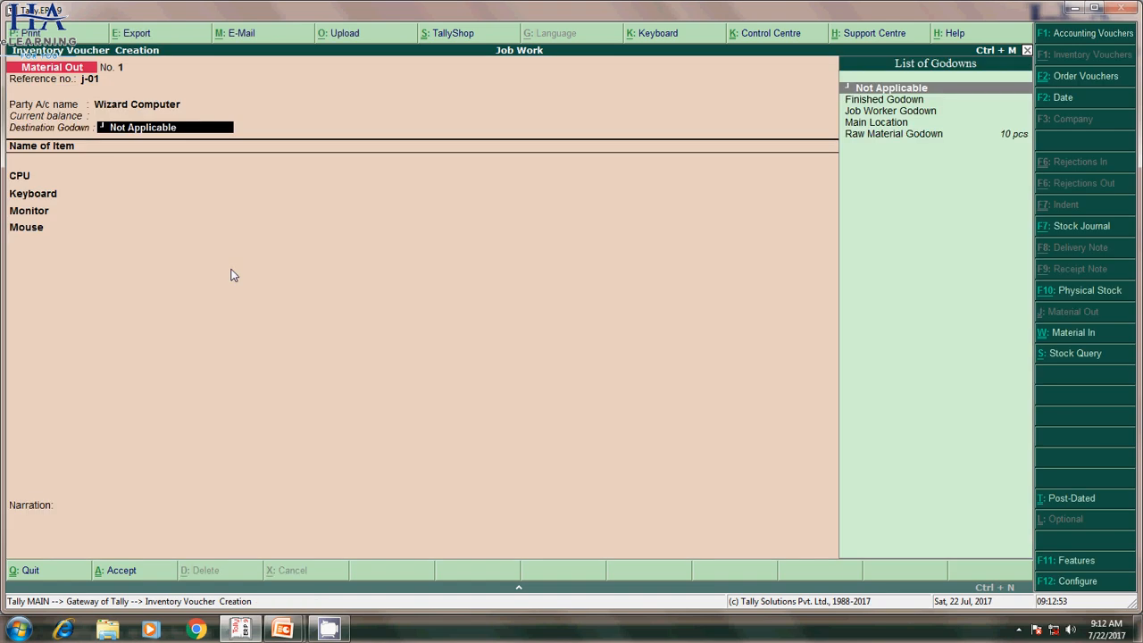
# Step: Set the destination godown of the Material Out voucher to Job Worker Godown
pyautogui.press('Down')
pyautogui.press('Down')
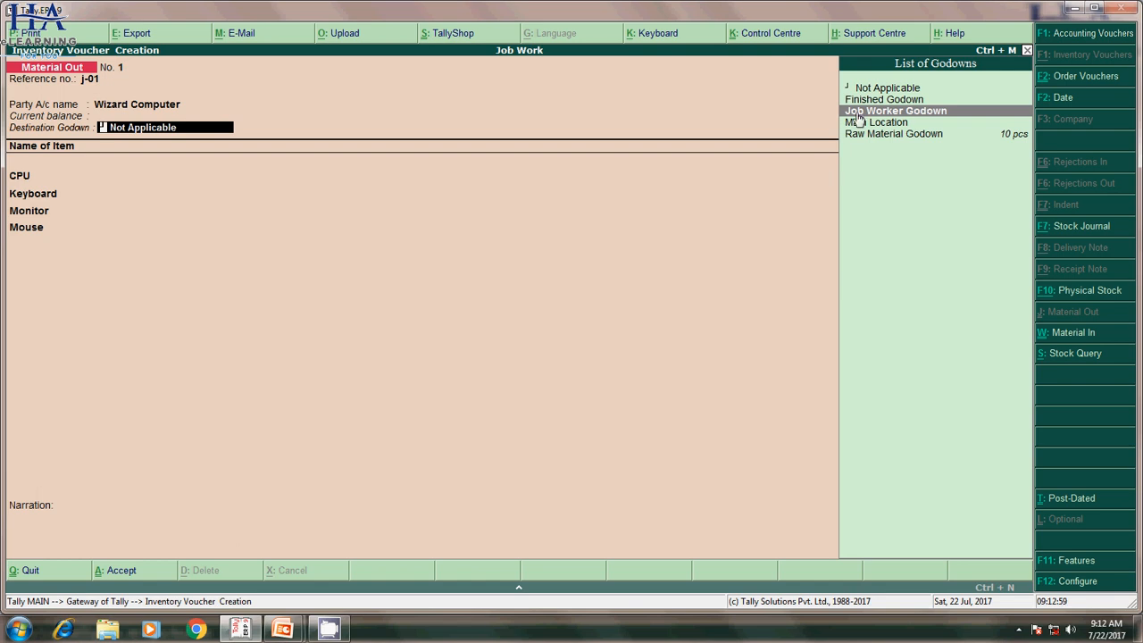
pyautogui.press('Return')
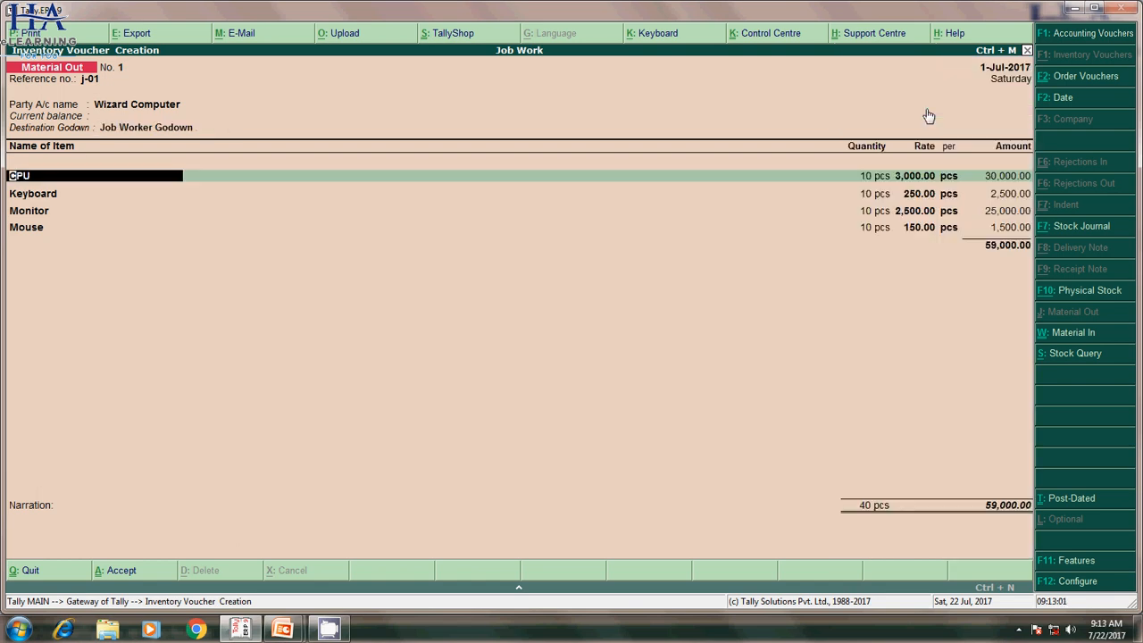
# Step: Accept the CPU and Keyboard allocations against order j-01, 10 pcs each from Raw Material Godown
pyautogui.press('Return')
pyautogui.press('Return')
pyautogui.press('Return')
pyautogui.press('Return')
pyautogui.press('Return')
pyautogui.press('Return')
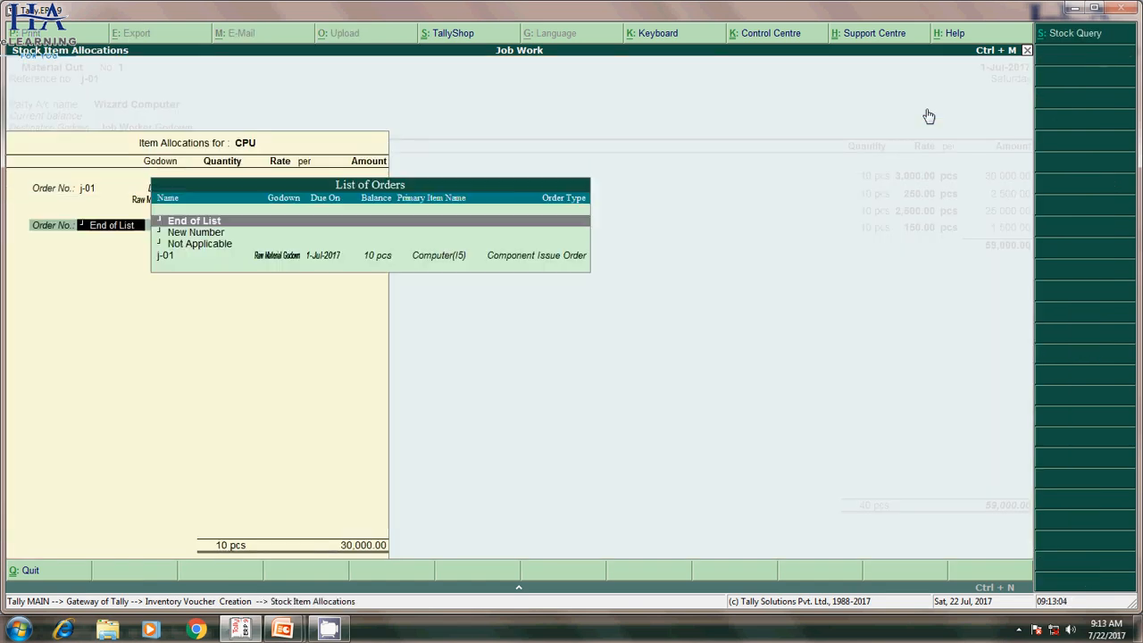
pyautogui.press('Return')
pyautogui.press('Return')
pyautogui.press('Return')
pyautogui.press('Return')
pyautogui.press('Return')
pyautogui.press('Return')
pyautogui.press('Return')
pyautogui.press('Return')
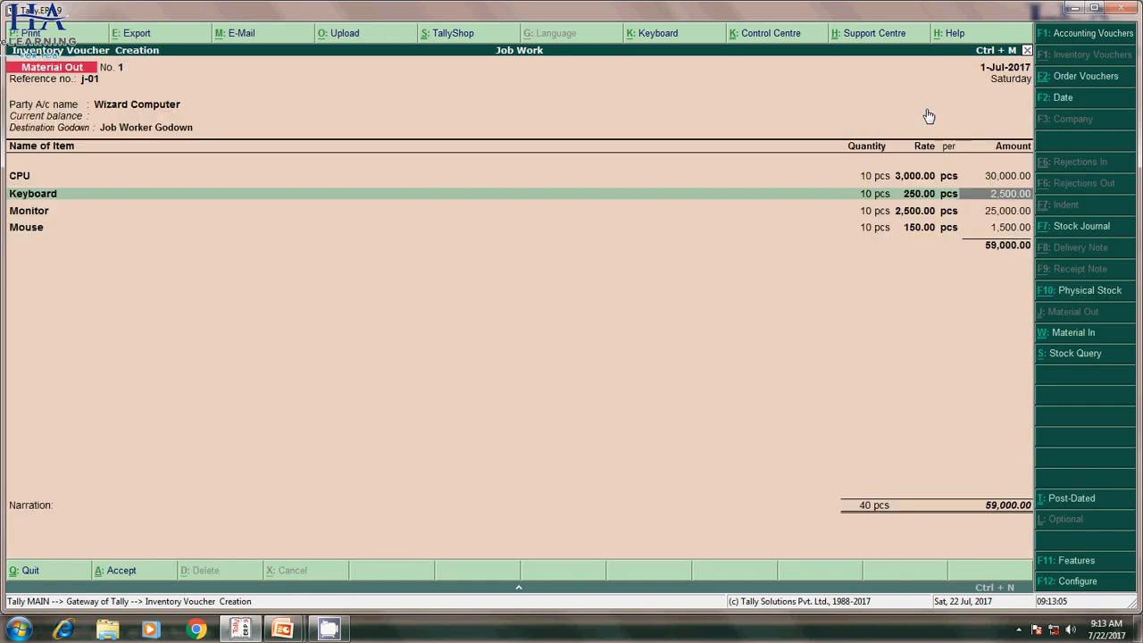
# Step: Accept the Monitor and Mouse allocations against order j-01, 10 pcs each from Raw Material Godown
pyautogui.press('Return')
pyautogui.press('Return')
pyautogui.press('Return')
pyautogui.press('Return')
pyautogui.press('Return')
pyautogui.press('Return')
pyautogui.press('Return')
pyautogui.press('Return')
pyautogui.press('Return')
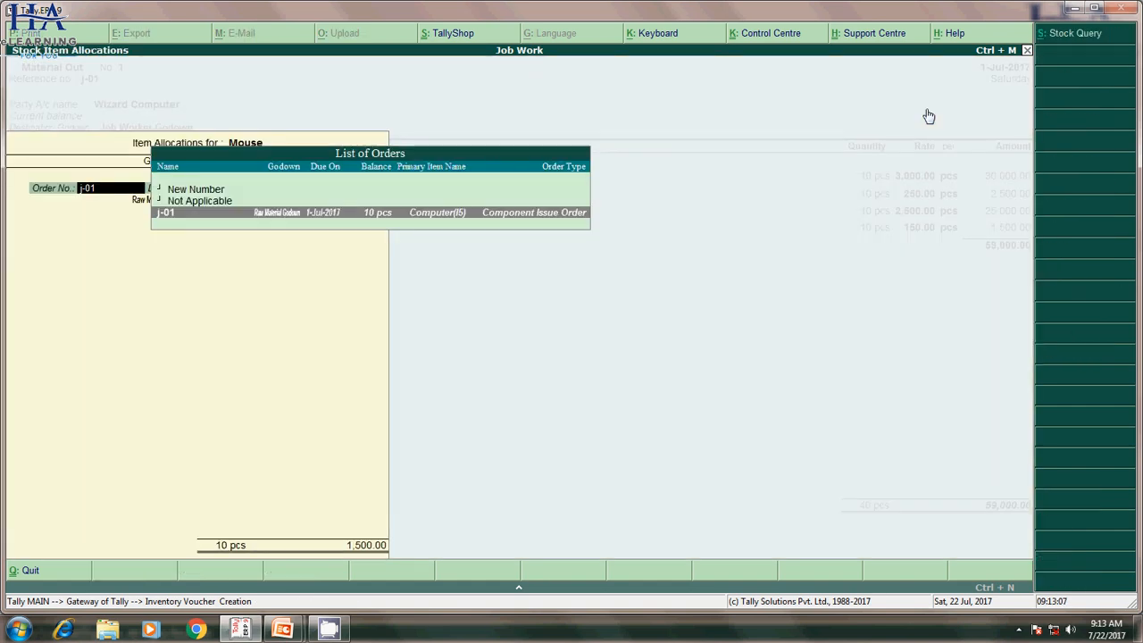
pyautogui.press('Return')
pyautogui.press('Return')
pyautogui.press('Return')
pyautogui.press('Return')
pyautogui.press('Return')
pyautogui.press('Return')
pyautogui.press('Return')
pyautogui.press('Return')
pyautogui.press('Return')
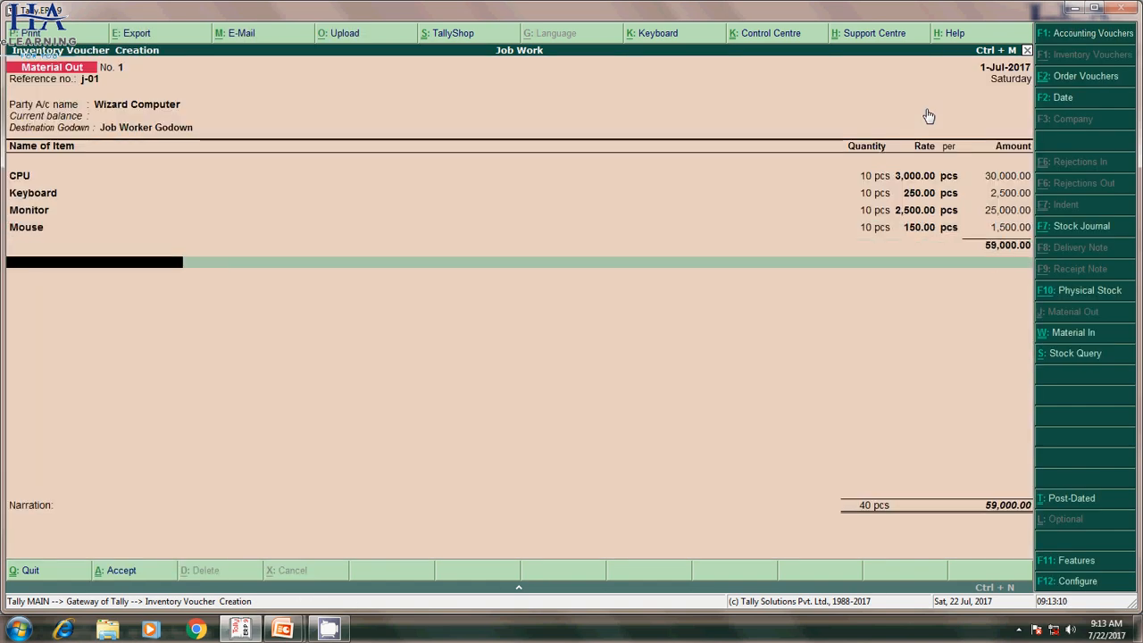
# Step: End the item list, save the Material Out voucher without a narration and leave inventory voucher entry
pyautogui.press('Return')
pyautogui.press('Return')
pyautogui.press('Return')
pyautogui.press('Return')
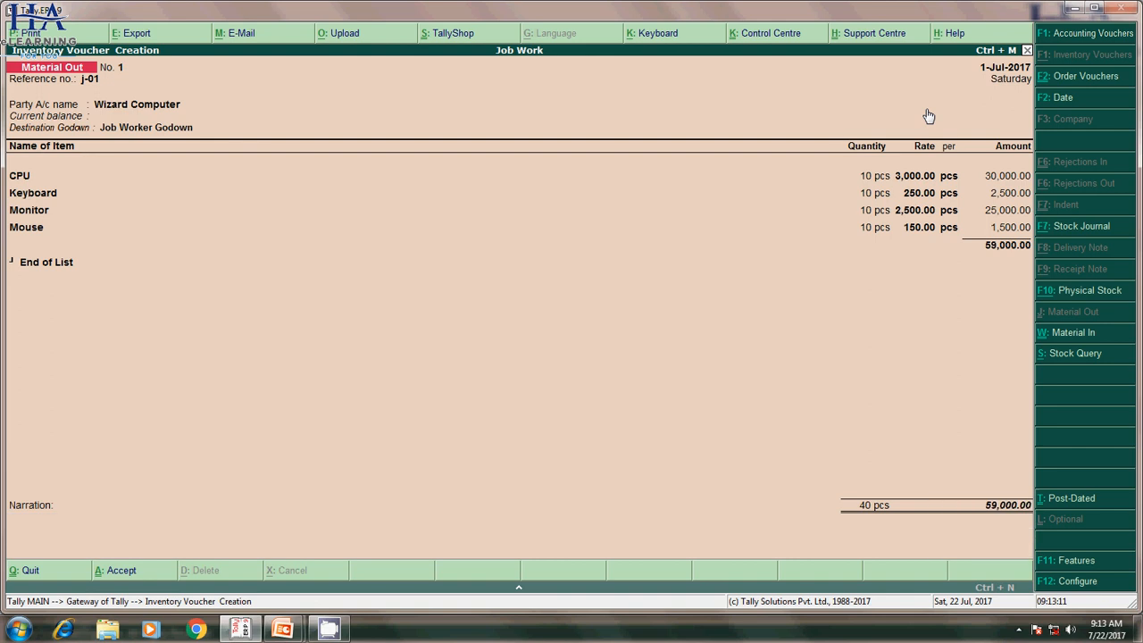
pyautogui.press('Escape')
# Step: Open the Stock Summary with the individual raw goods items listed
pyautogui.press('Down')
pyautogui.press('Down')
pyautogui.press('Down')
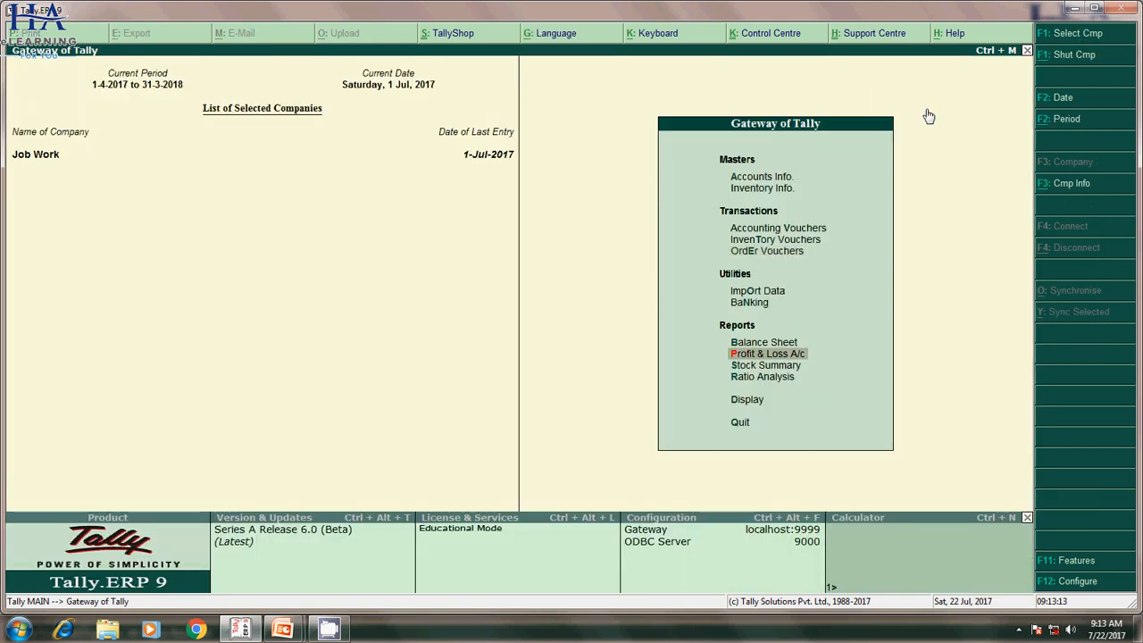
pyautogui.press('Down')
pyautogui.press('Down')
pyautogui.press('Up')
pyautogui.press('Return')
pyautogui.press('Down')
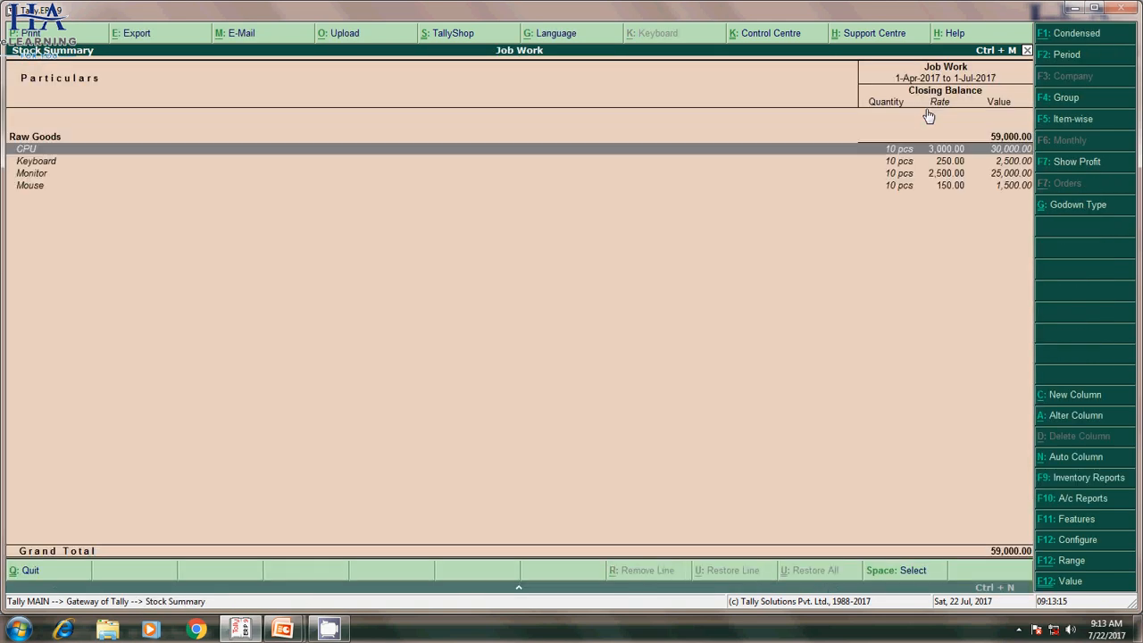
# Step: Examine which godown holds the CPU, Keyboard, Monitor and Mouse stock, and close the Stock Summary
pyautogui.hotkey('shift', 'Return')
pyautogui.press('Down')
pyautogui.hotkey('shift', 'Return')
pyautogui.press('Down')
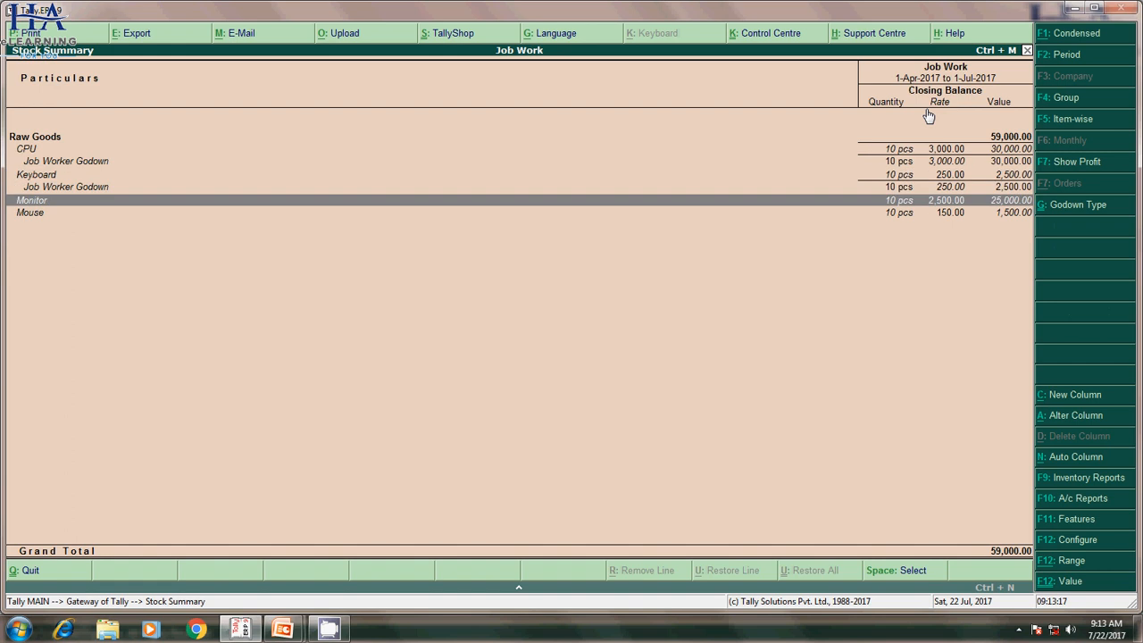
pyautogui.hotkey('shift', 'Return')
pyautogui.press('Down')
pyautogui.hotkey('shift', 'Return')
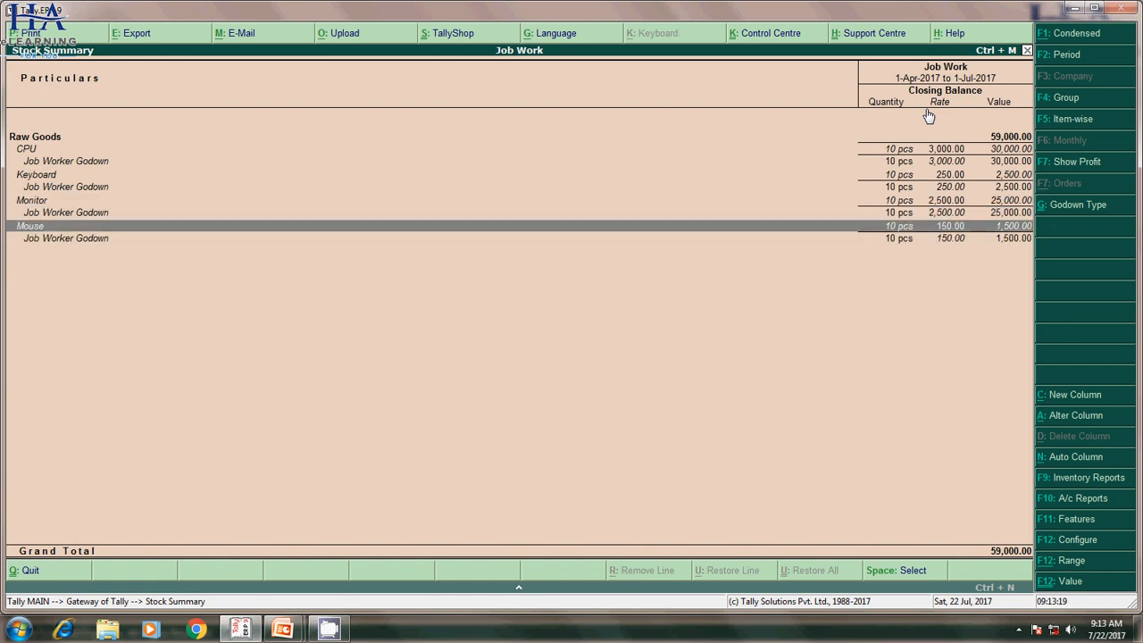
pyautogui.press('Escape')
pyautogui.press('Escape')
pyautogui.press('Escape')
# Step: Open the Job Work Out Reports and check the Order Outstandings entry
pyautogui.press('Down')
pyautogui.press('Down')
pyautogui.press('Down')
pyautogui.press('Down')
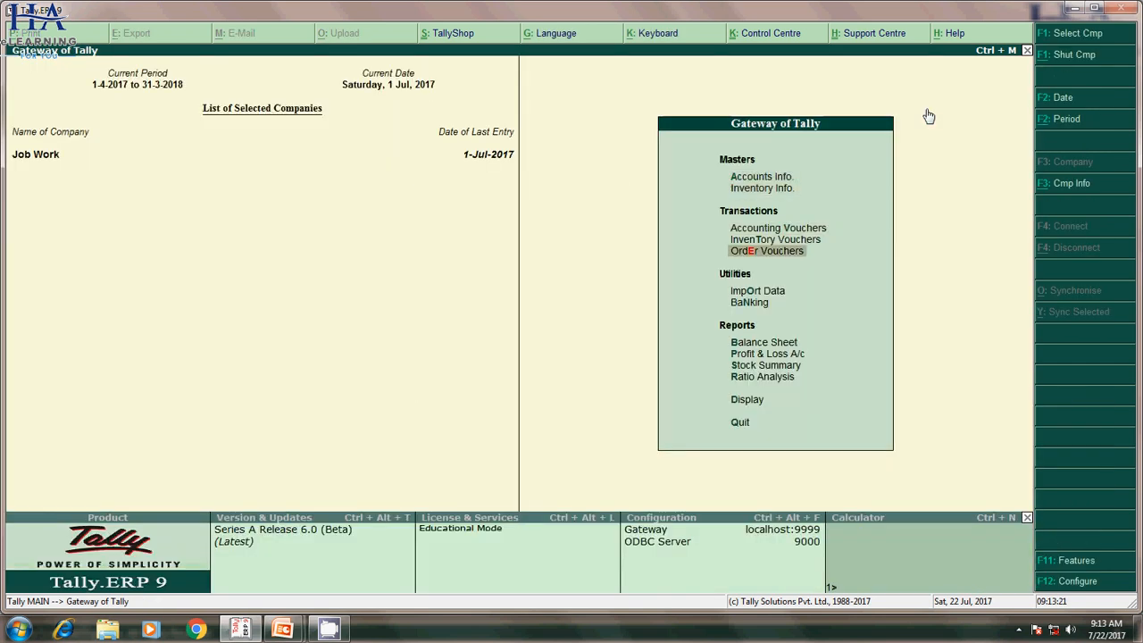
pyautogui.press('Down')
pyautogui.press('Down')
pyautogui.press('Down')
pyautogui.press('Down')
pyautogui.press('Down')
pyautogui.press('Down')
pyautogui.press('Down')
pyautogui.press('Return')
pyautogui.press('Down')
pyautogui.press('Down')
pyautogui.press('Down')
pyautogui.press('Down')
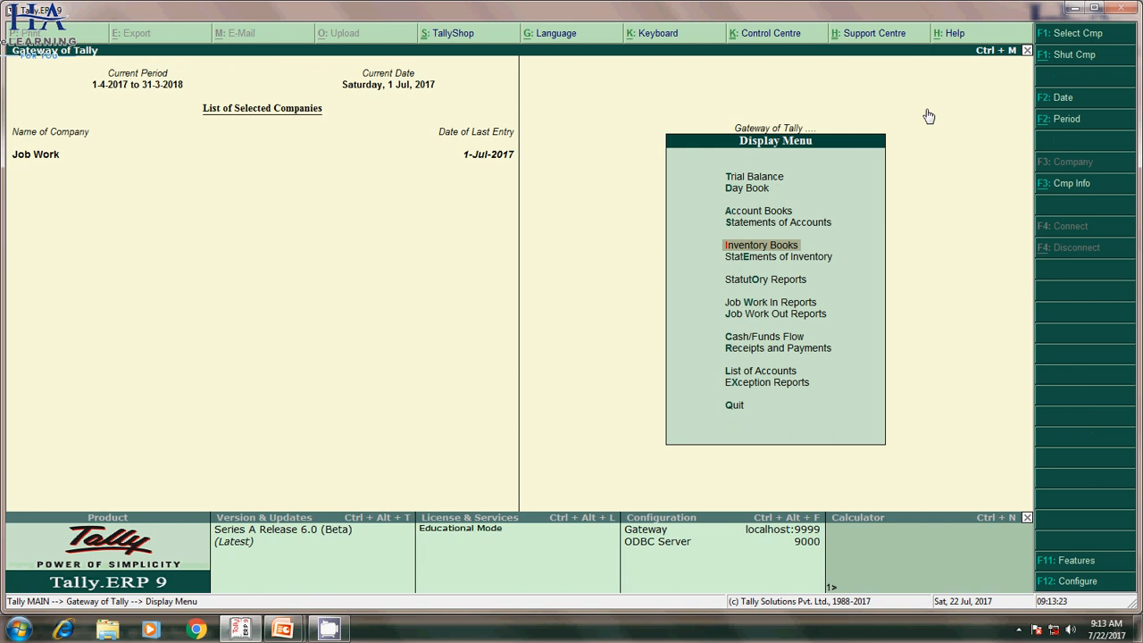
pyautogui.press('Down')
pyautogui.press('Down')
pyautogui.press('Down')
pyautogui.press('Down')
pyautogui.press('Return')
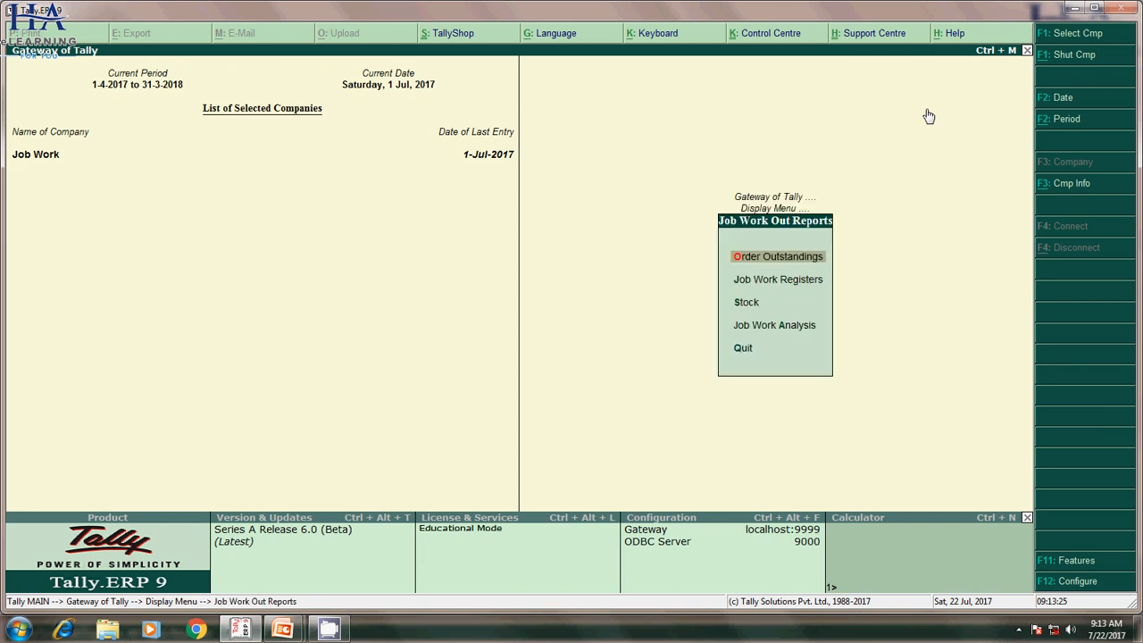
pyautogui.press('Return')
pyautogui.press('Escape')
# Step: View the July vouchers in the Job Work Out Orders Book and return to the Job Work Registers
pyautogui.press('Down')
pyautogui.press('Return')
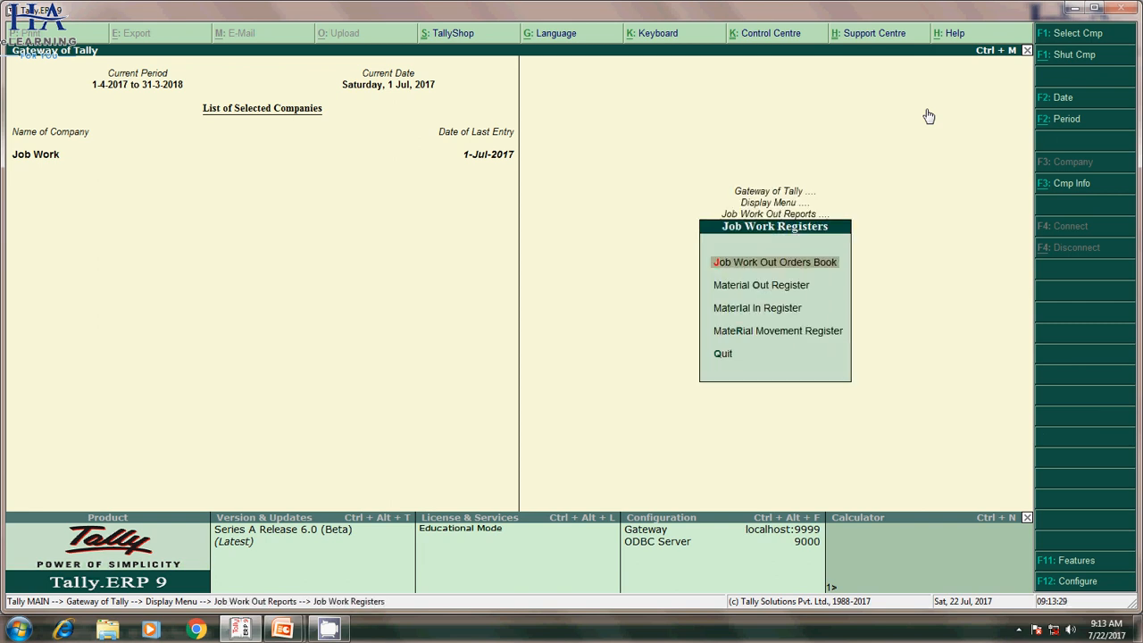
pyautogui.press('Return')
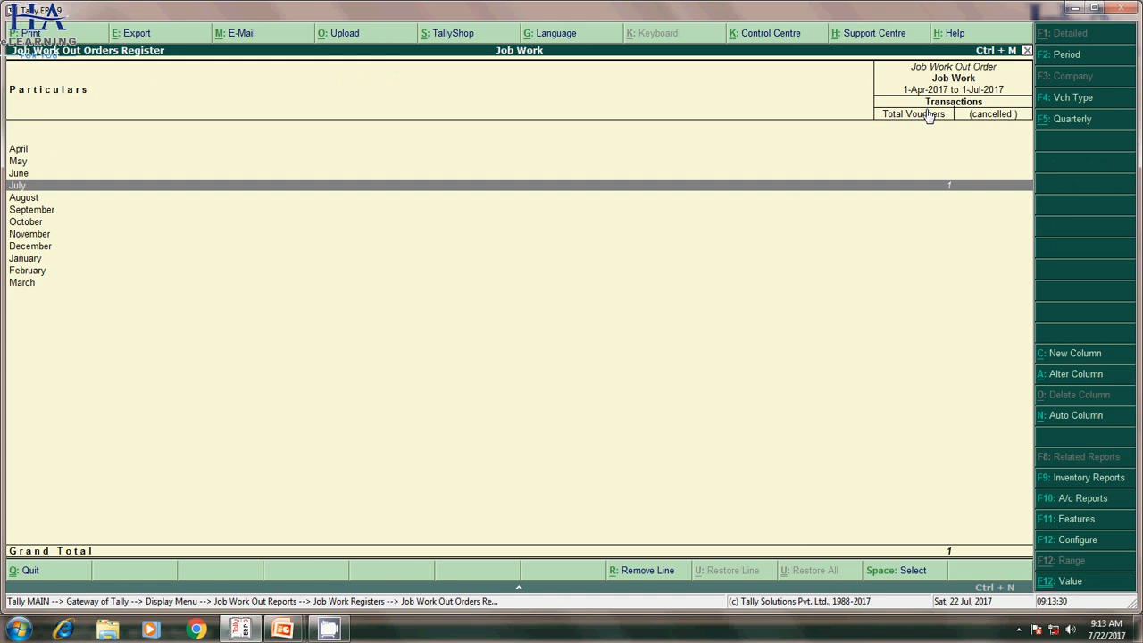
pyautogui.press('Return')
pyautogui.press('Escape')
pyautogui.press('Escape')
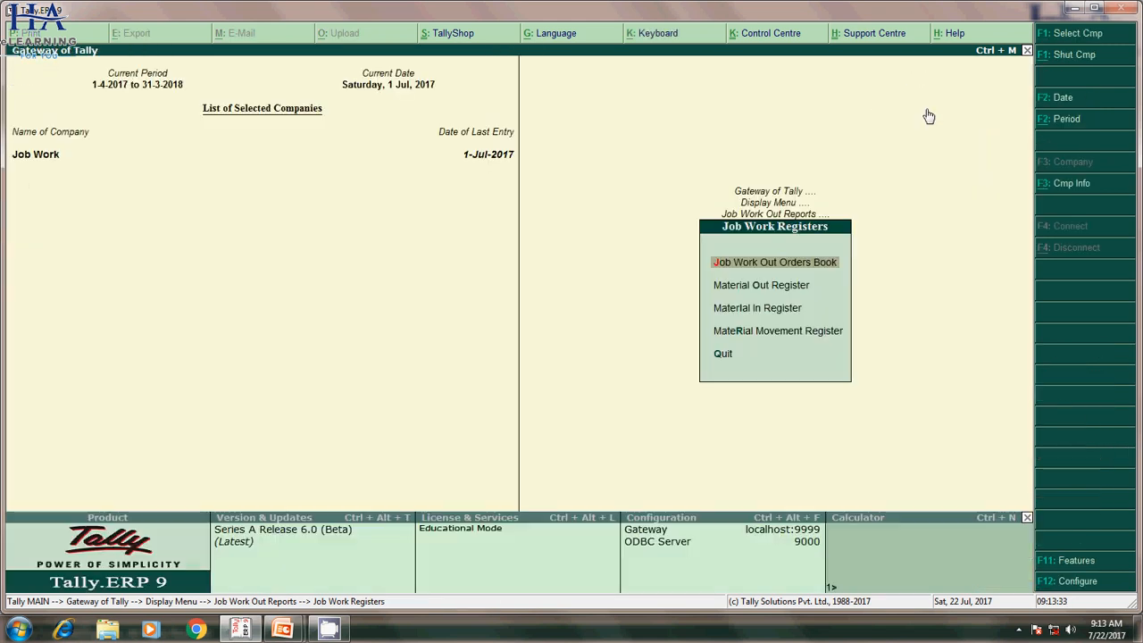
# Step: View the July vouchers in the Material Out Register and close it
pyautogui.press('Down')
pyautogui.press('Return')
pyautogui.press('Return')
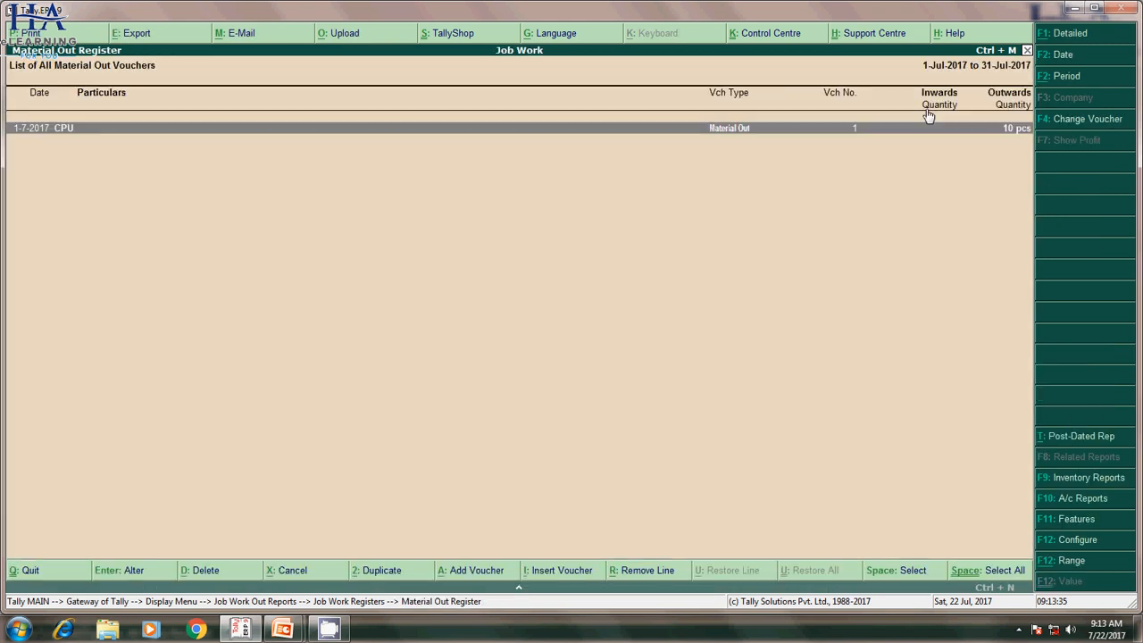
pyautogui.press('Escape')
pyautogui.press('Escape')
# Step: Check the Material In Register and leave the Job Work Out Reports
pyautogui.press('Down')
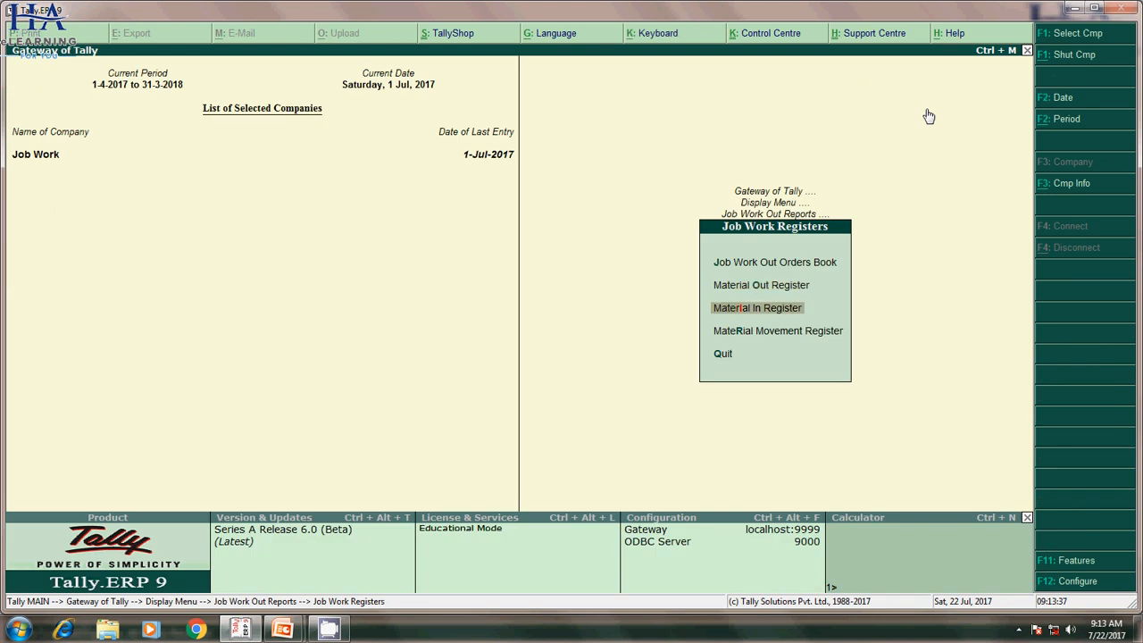
pyautogui.press('Return')
pyautogui.press('Escape')
pyautogui.press('Escape')
pyautogui.press('Escape')
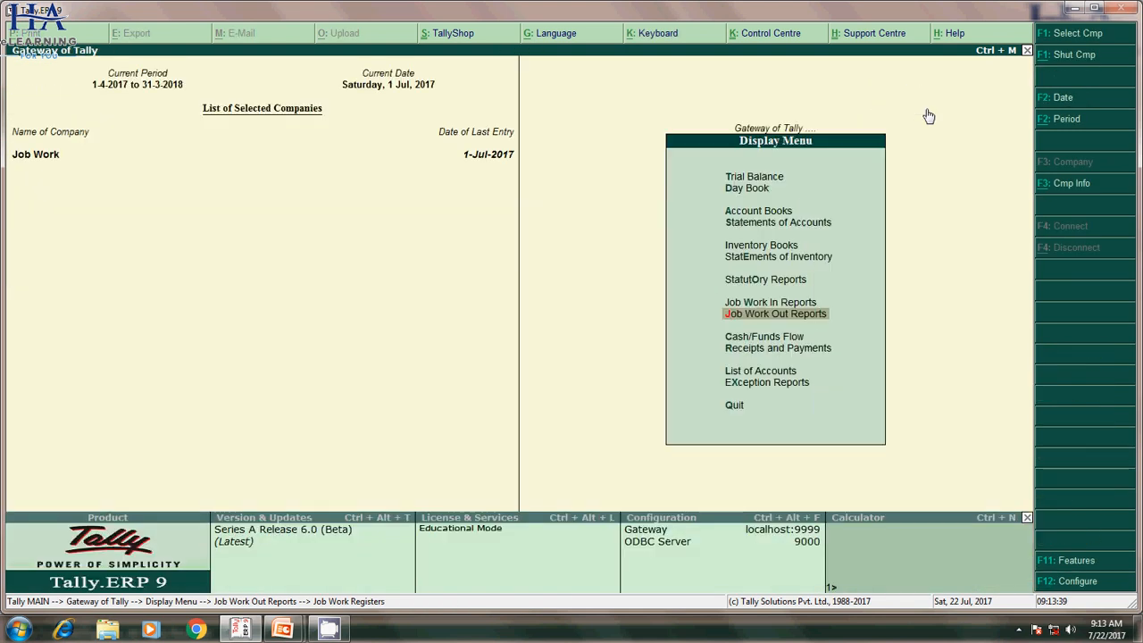
# Step: Start a Material In voucher with a blank reference number and Wizard Computer as the party account
pyautogui.press('Down')
pyautogui.press('Down')
pyautogui.press('Down')
pyautogui.press('Down')
pyautogui.press('Return')
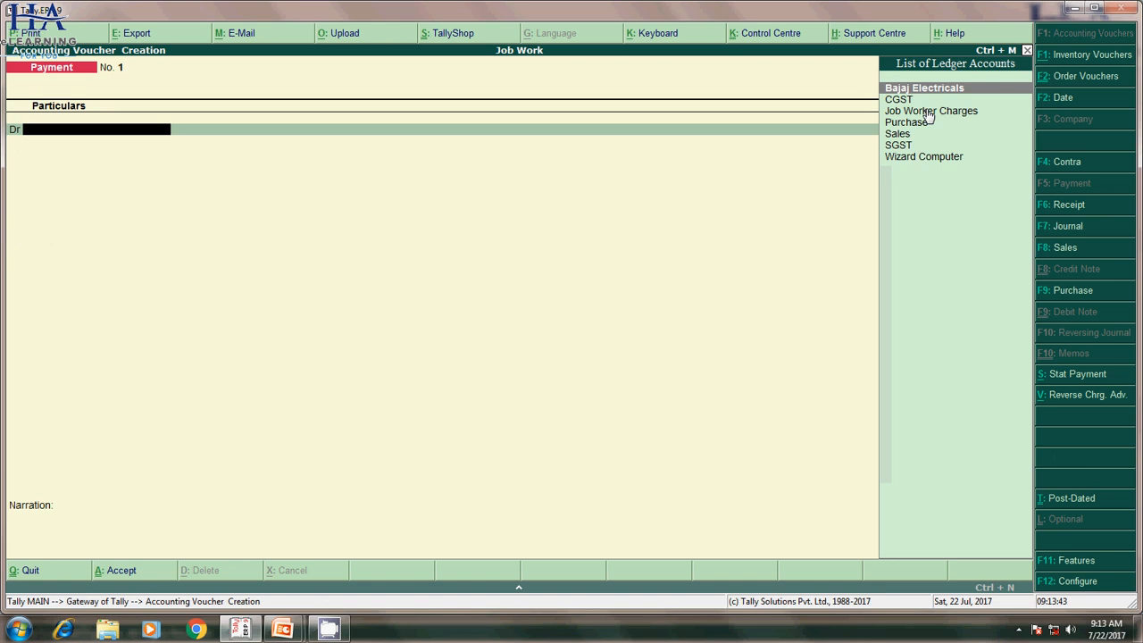
pyautogui.hotkey('ctrl', 'w')
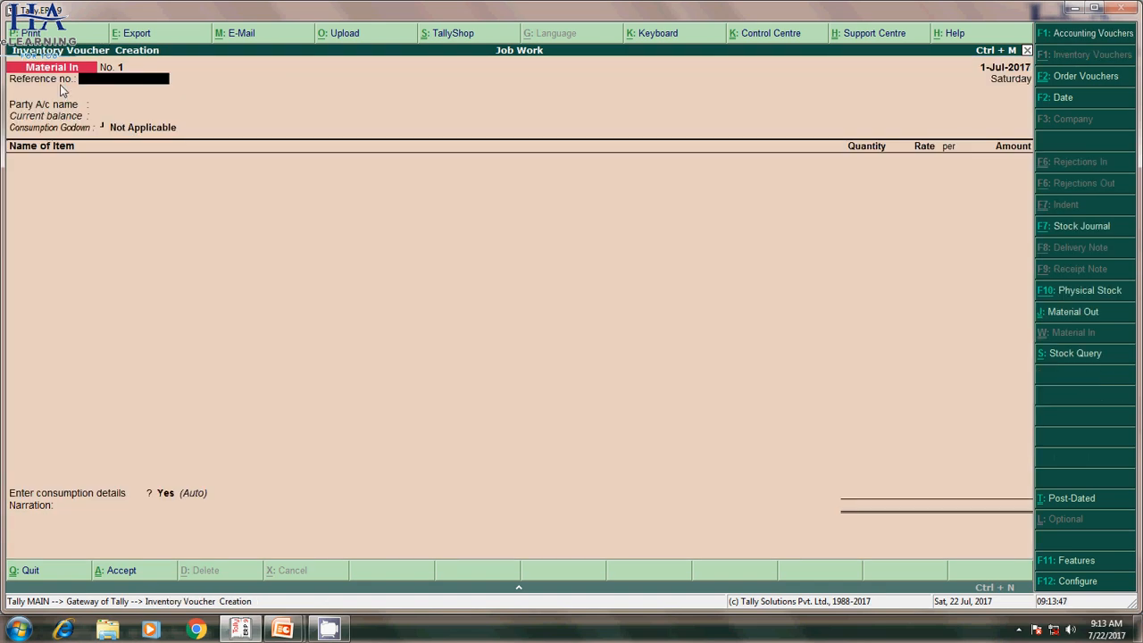
pyautogui.press('Return')
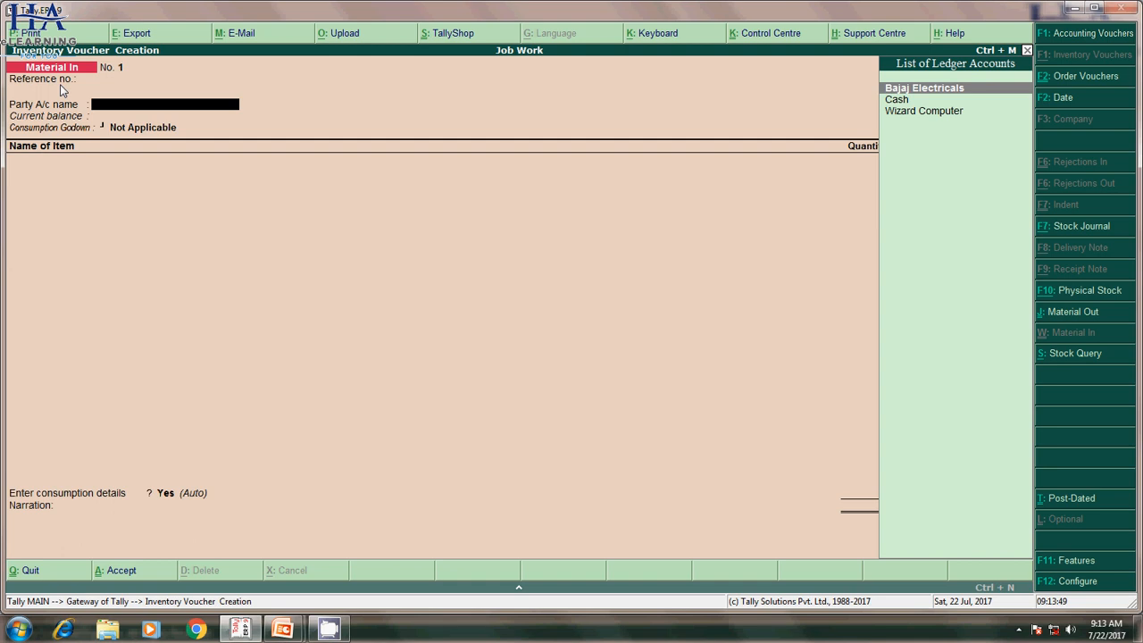
pyautogui.press('Down')
pyautogui.press('Down')
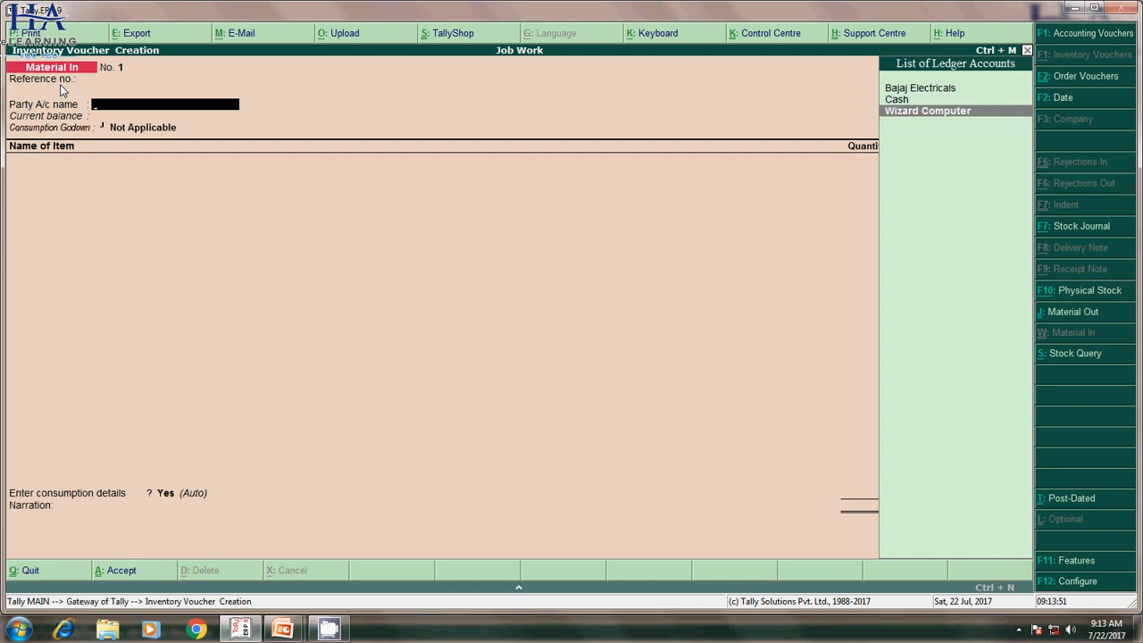
pyautogui.press('Return')
# Step: Link order j-01 to the Material In voucher and accept the remaining party details as they stand
pyautogui.press('Down')
pyautogui.press('Down')
pyautogui.press('Down')
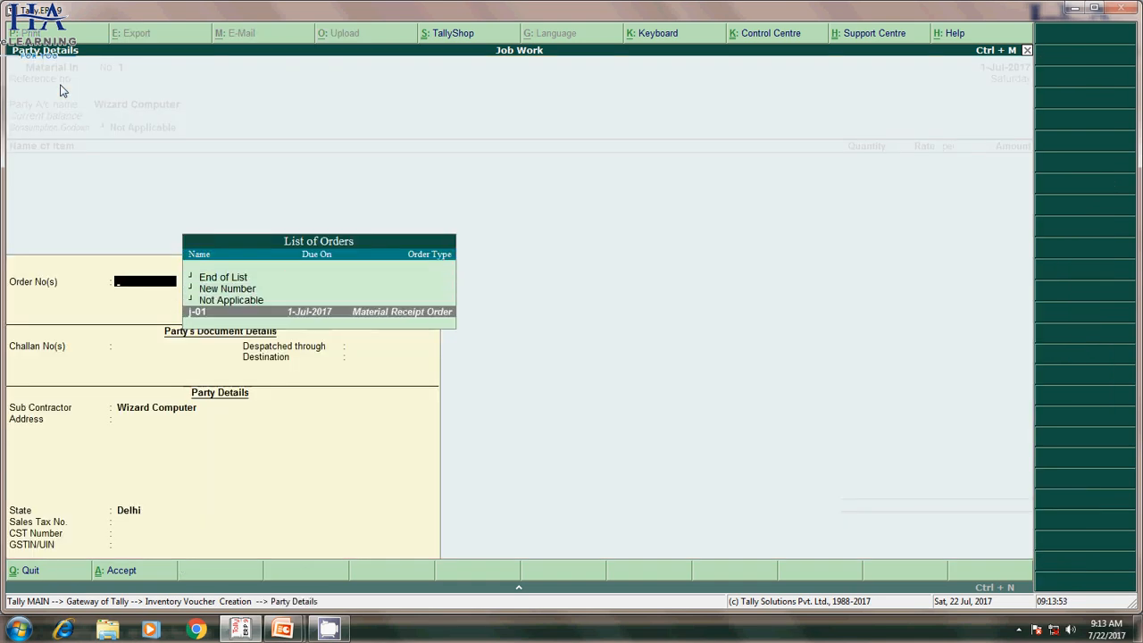
pyautogui.press('Return')
pyautogui.press('Return')
pyautogui.press('Return')
pyautogui.press('Return')
pyautogui.press('Return')
pyautogui.press('Return')
pyautogui.press('Return')
pyautogui.press('Return')
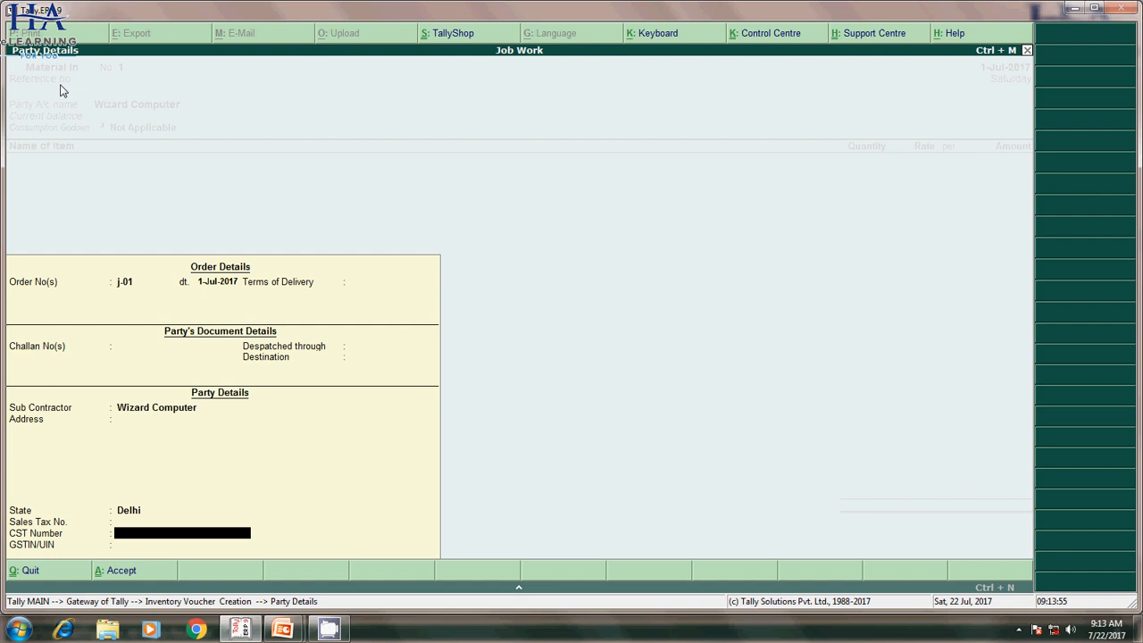
pyautogui.press('Return')
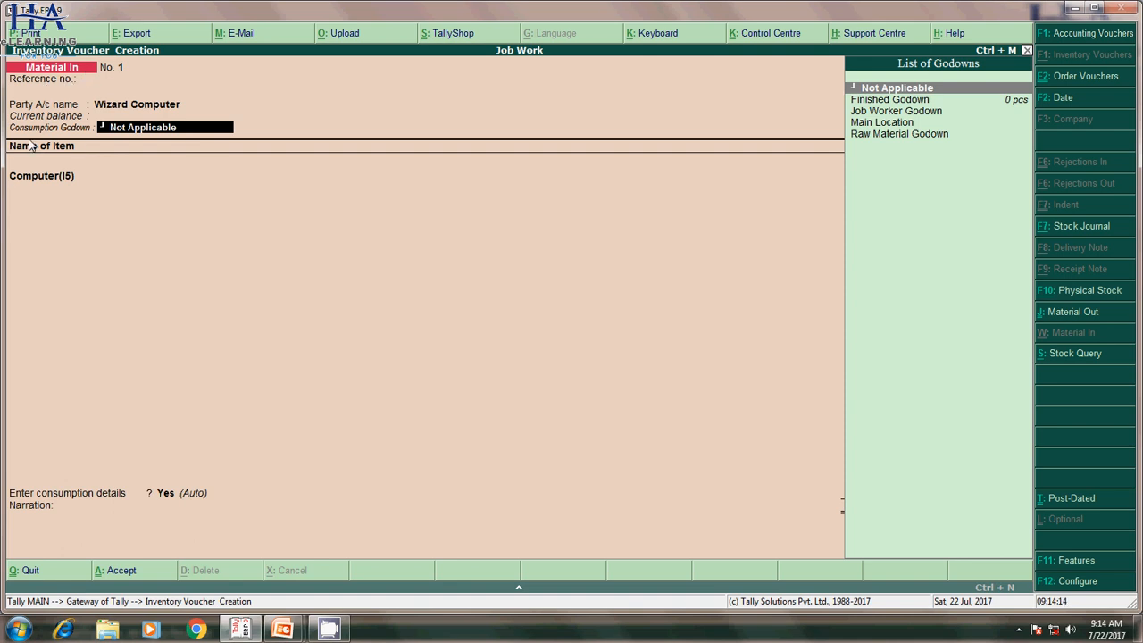
# Step: Set the consumption godown of the Material In voucher to Job Worker Godown
pyautogui.press('Down')
pyautogui.press('Down')
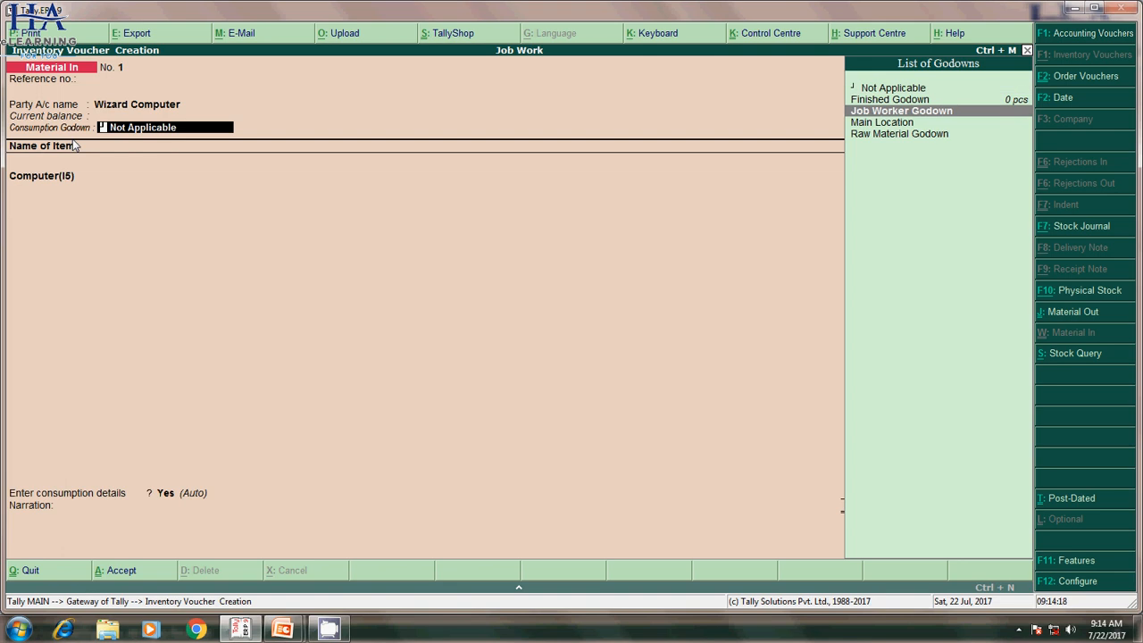
pyautogui.press('Return')
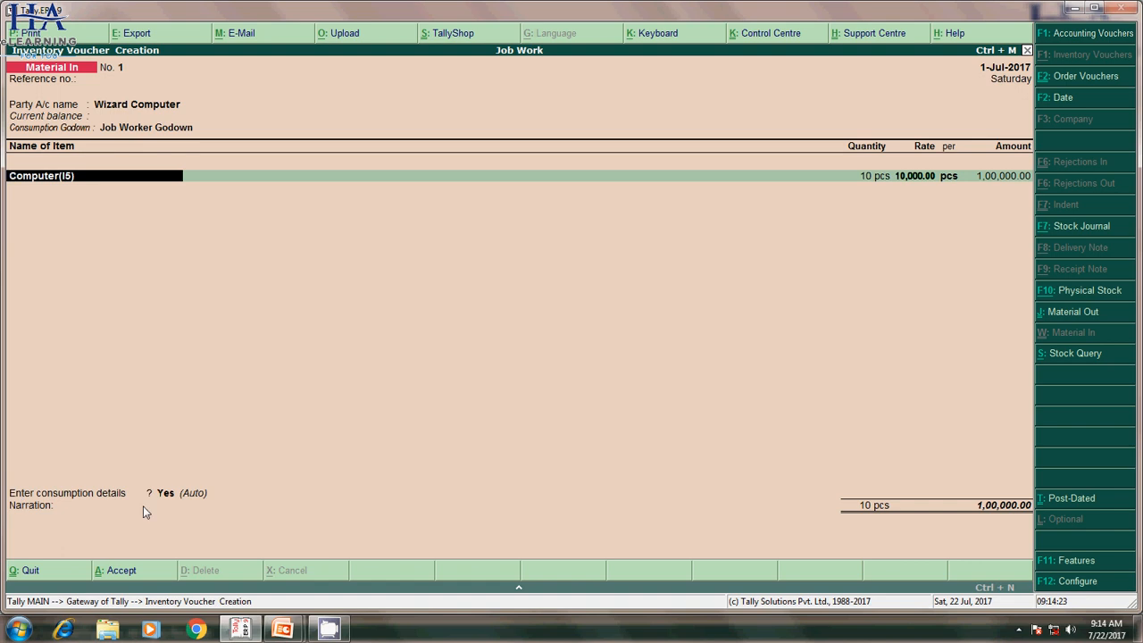
# Step: Review the Material In configuration options, including Allow Auto Consumption, without changing them
pyautogui.press('F12')
pyautogui.press('Down')
pyautogui.press('Down')
pyautogui.press('Down')
pyautogui.press('Down')
pyautogui.press('Down')
pyautogui.press('Down')
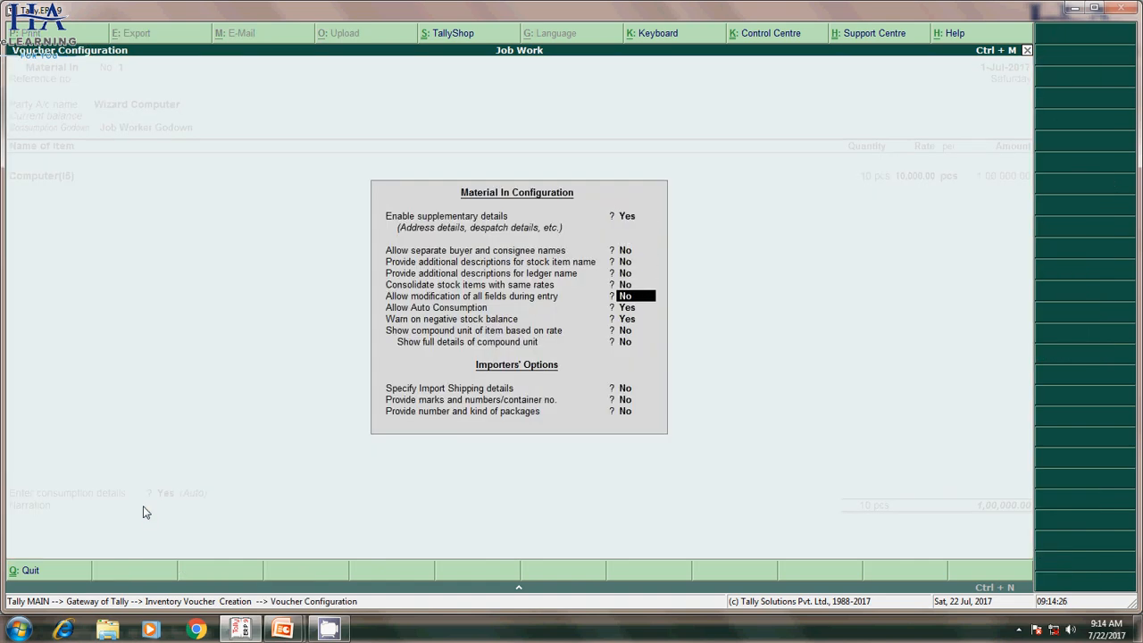
pyautogui.press('Down')
pyautogui.press('Down')
pyautogui.press('Down')
pyautogui.press('Down')
pyautogui.press('Down')
pyautogui.press('Down')
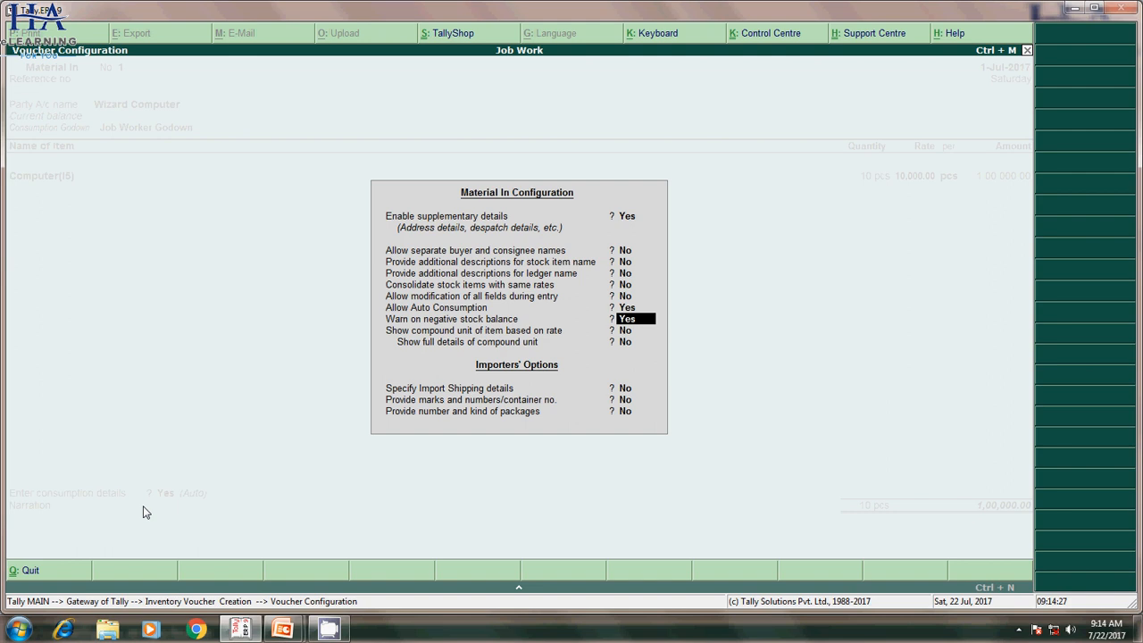
pyautogui.press('Return')
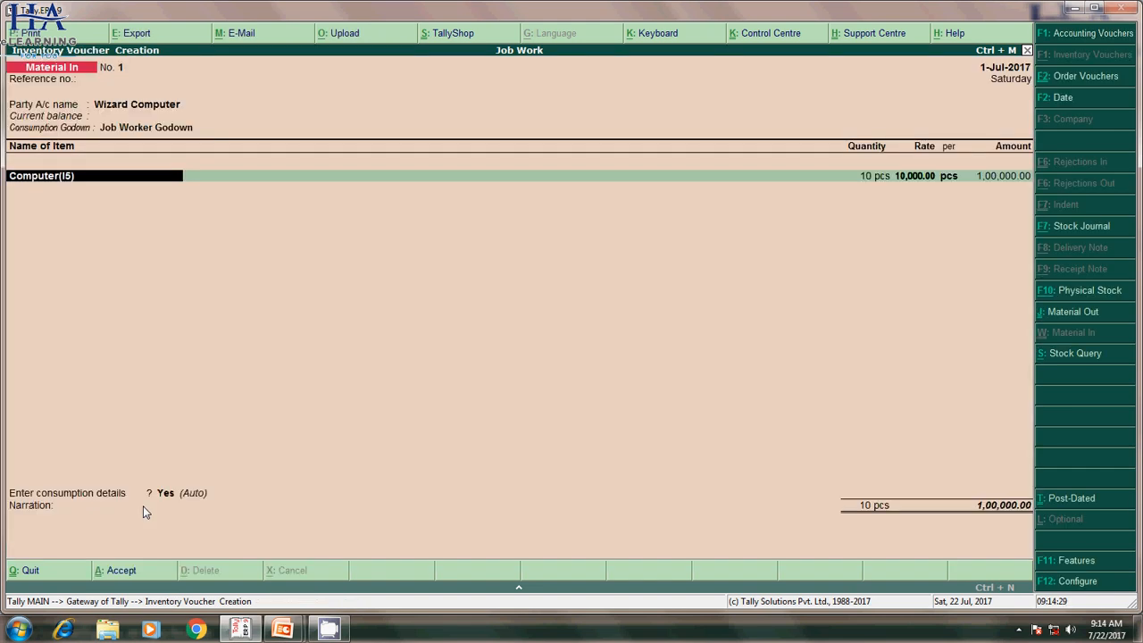
# Step: Accept the Computer(I5) allocation against order j-01: BoM Not Applicable, Finished Godown, 10 pcs at 10,000.00, and end the item list
pyautogui.press('Return')
pyautogui.press('Return')
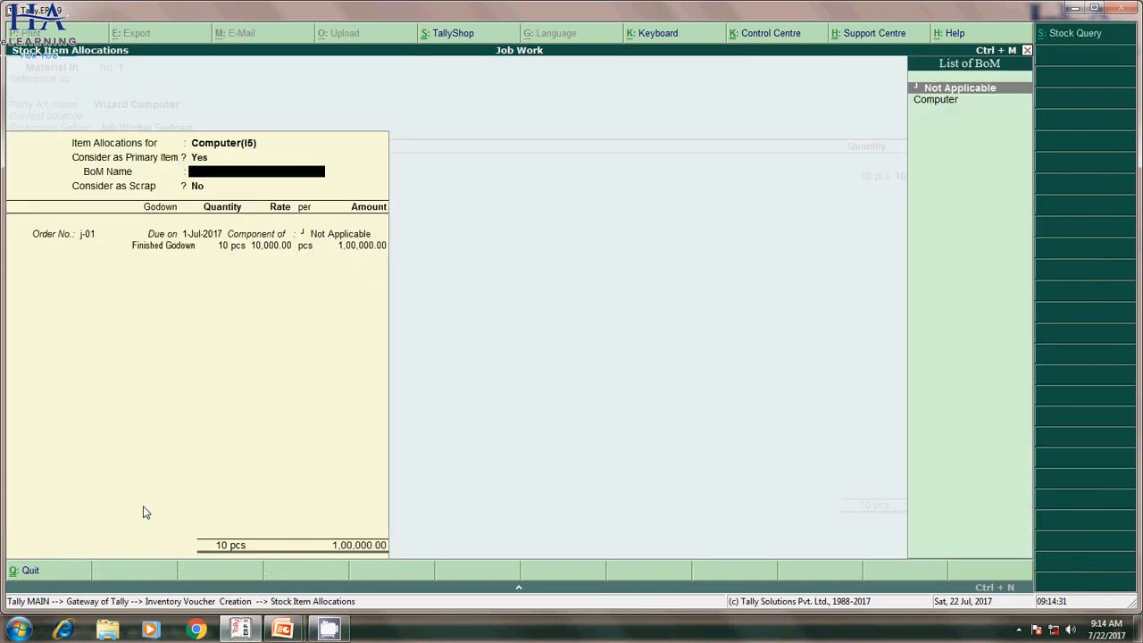
pyautogui.press('Return')
pyautogui.press('Return')
pyautogui.press('Return')
pyautogui.press('Return')
pyautogui.press('Return')
pyautogui.press('Return')
pyautogui.press('Return')
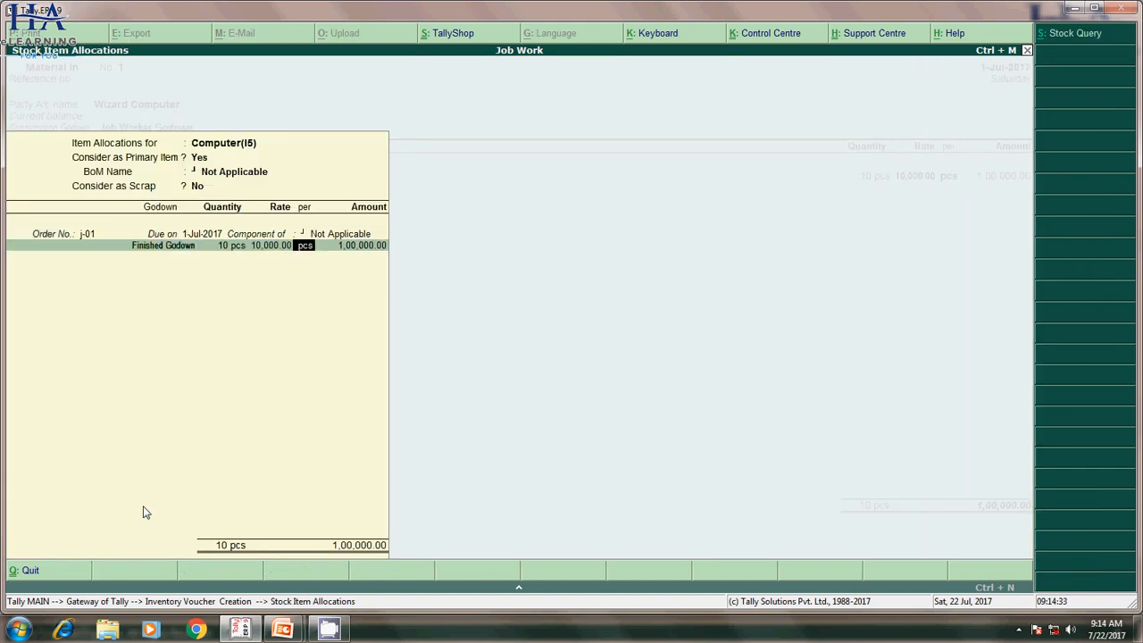
pyautogui.press('Return')
pyautogui.press('Return')
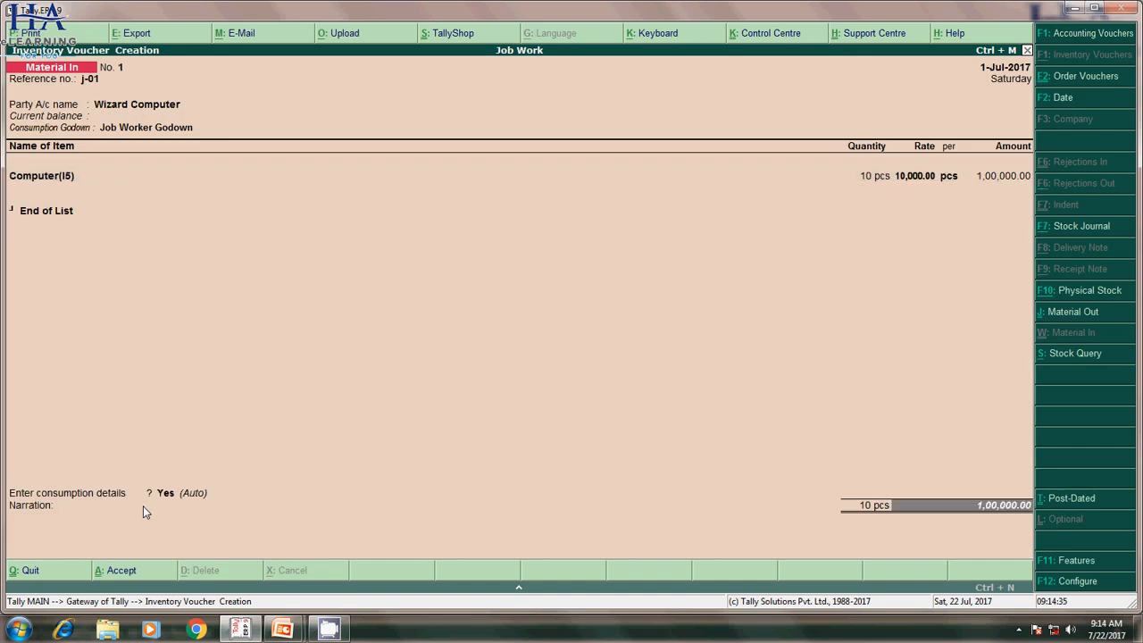
# Step: Save the Material In voucher without a narration and leave inventory voucher entry
pyautogui.press('Return')
pyautogui.press('Return')
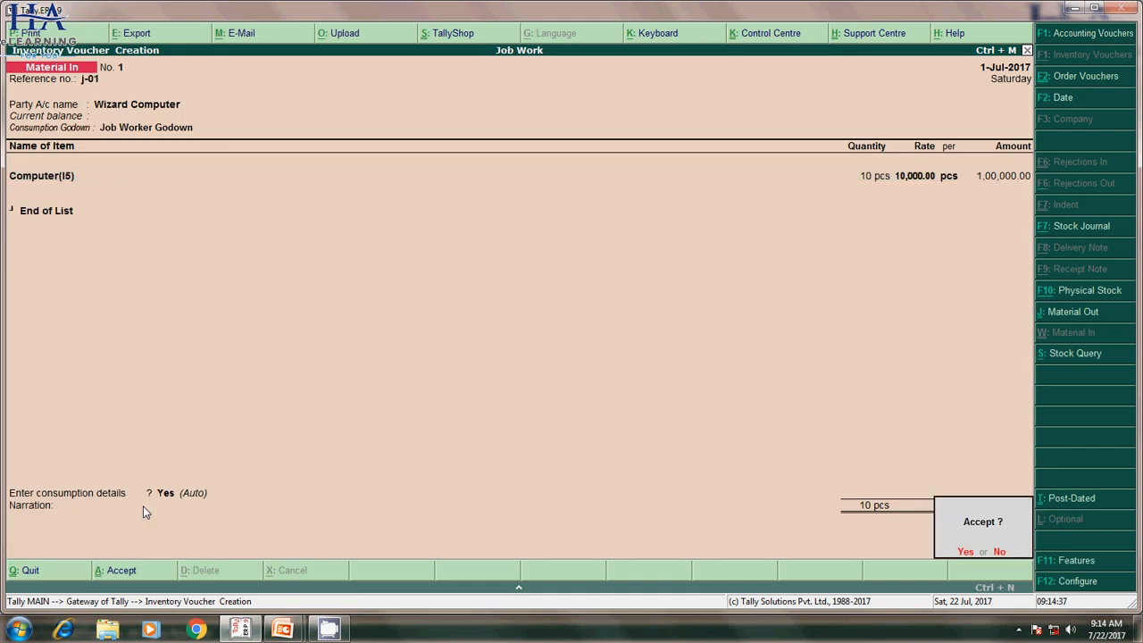
pyautogui.press('Return')
pyautogui.press('Escape')
pyautogui.press('Return')
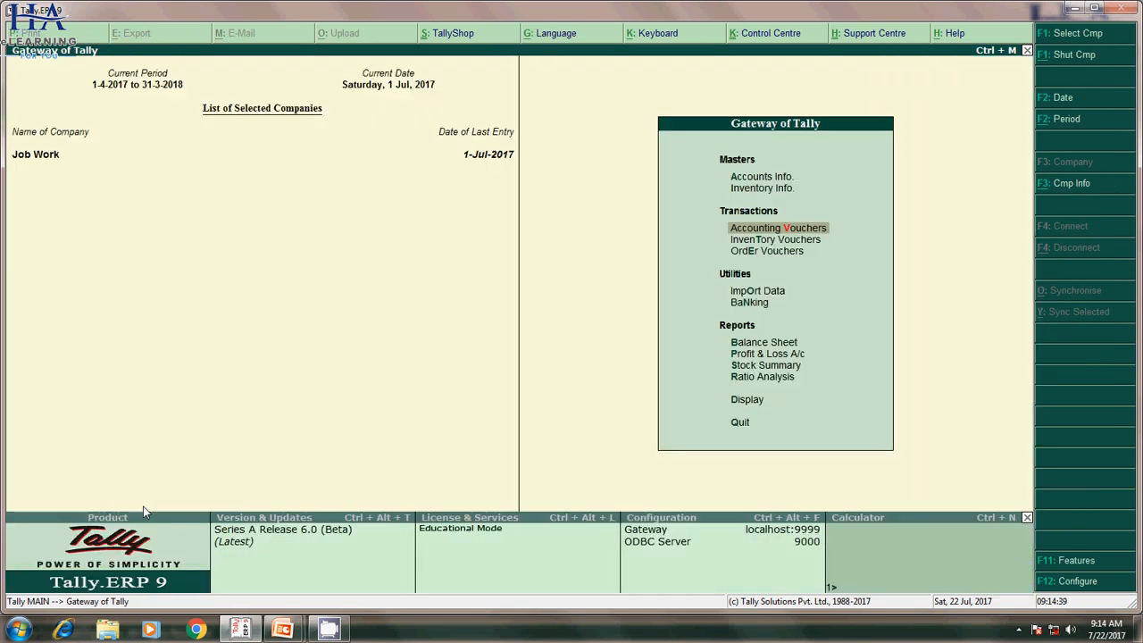
# Step: Examine the finished goods item in the detailed Stock Summary and return to the Gateway of Tally
pyautogui.press('Down')
pyautogui.press('Down')
pyautogui.press('Down')
pyautogui.press('Down')
pyautogui.press('Down')
pyautogui.press('Down')
pyautogui.press('Down')
pyautogui.press('Return')
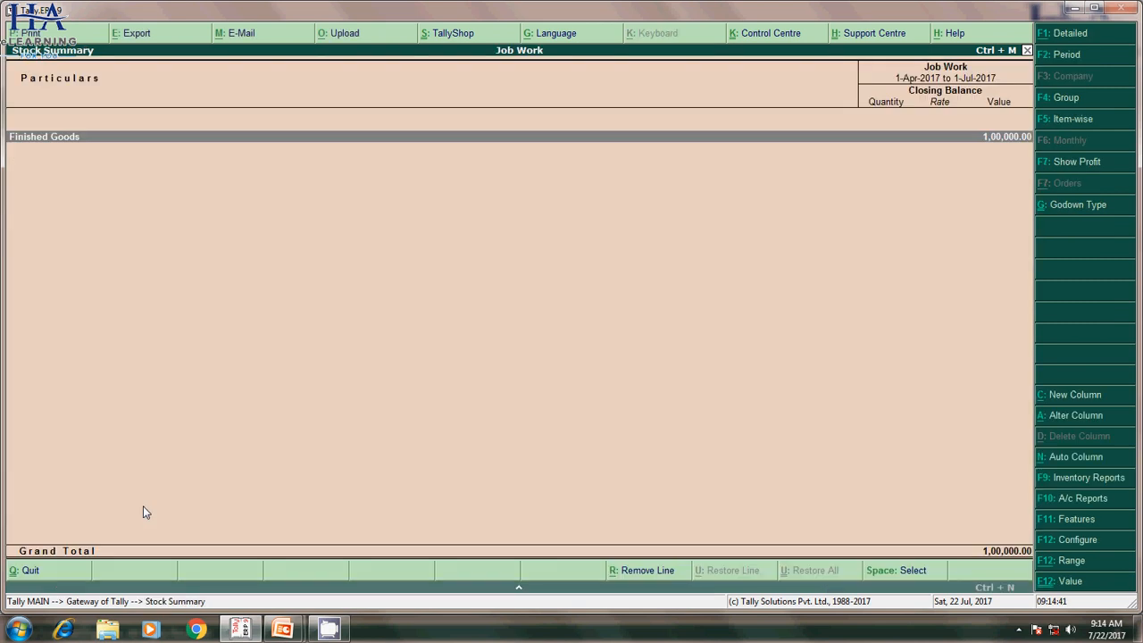
pyautogui.hotkey('alt', 'F1')
pyautogui.press('Down')
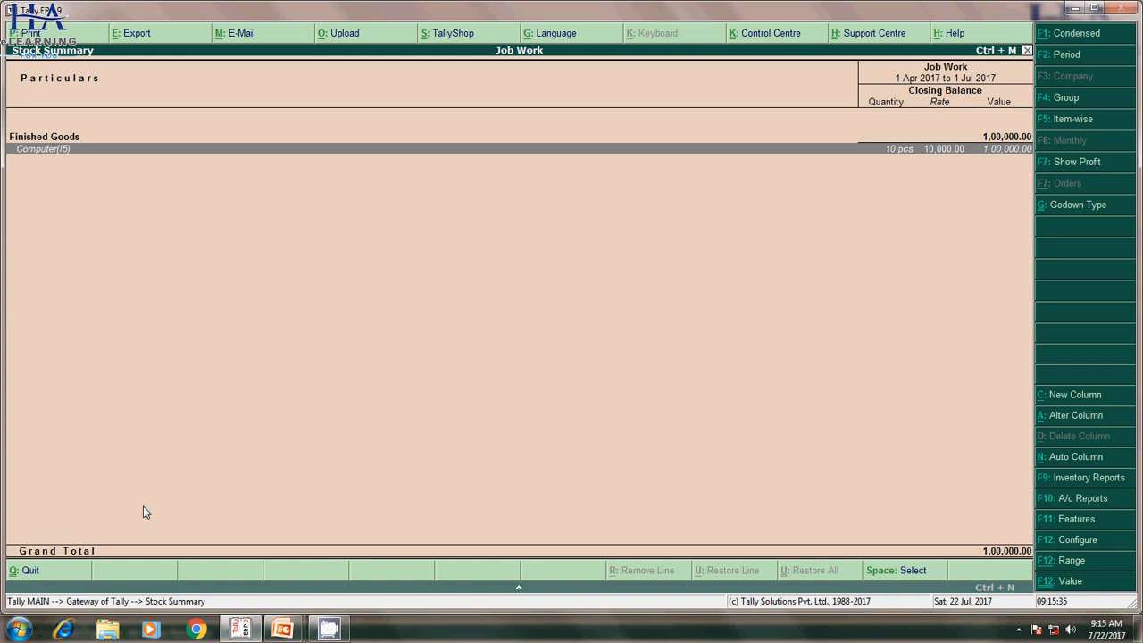
pyautogui.press('Escape')
pyautogui.press('Escape')
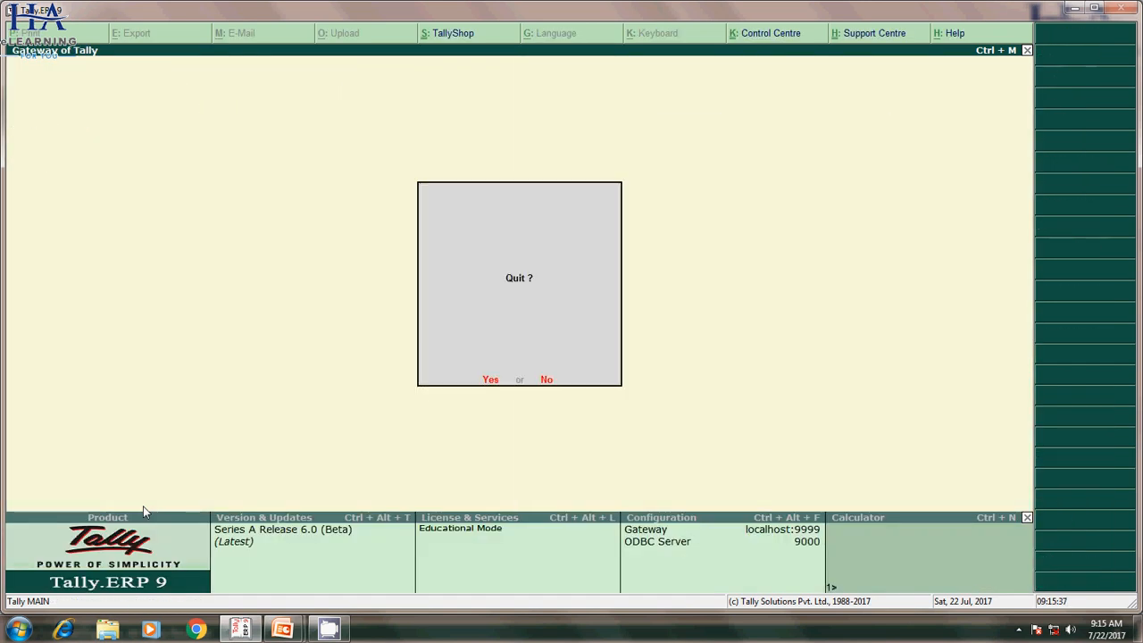
pyautogui.press('Escape')
pyautogui.press('Down')
pyautogui.press('Down')
pyautogui.press('Down')
pyautogui.press('Return')
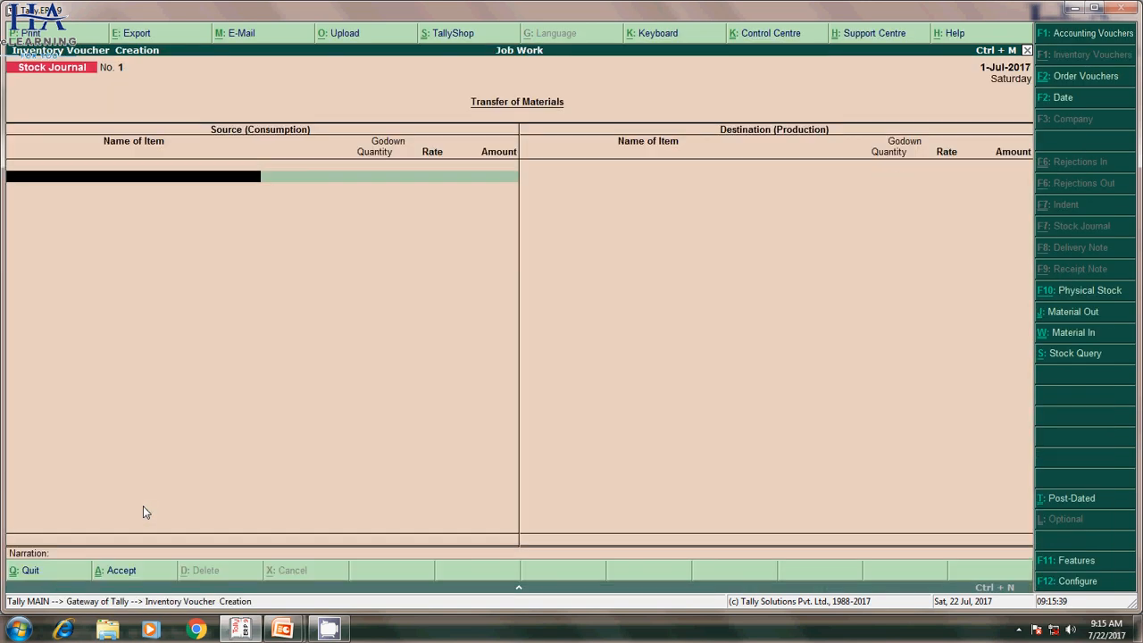
pyautogui.press('Escape')
# Step: Start a Sales voucher dated 1-Jul-2017 without a reference number and choose Cash as the party account
pyautogui.press('v')
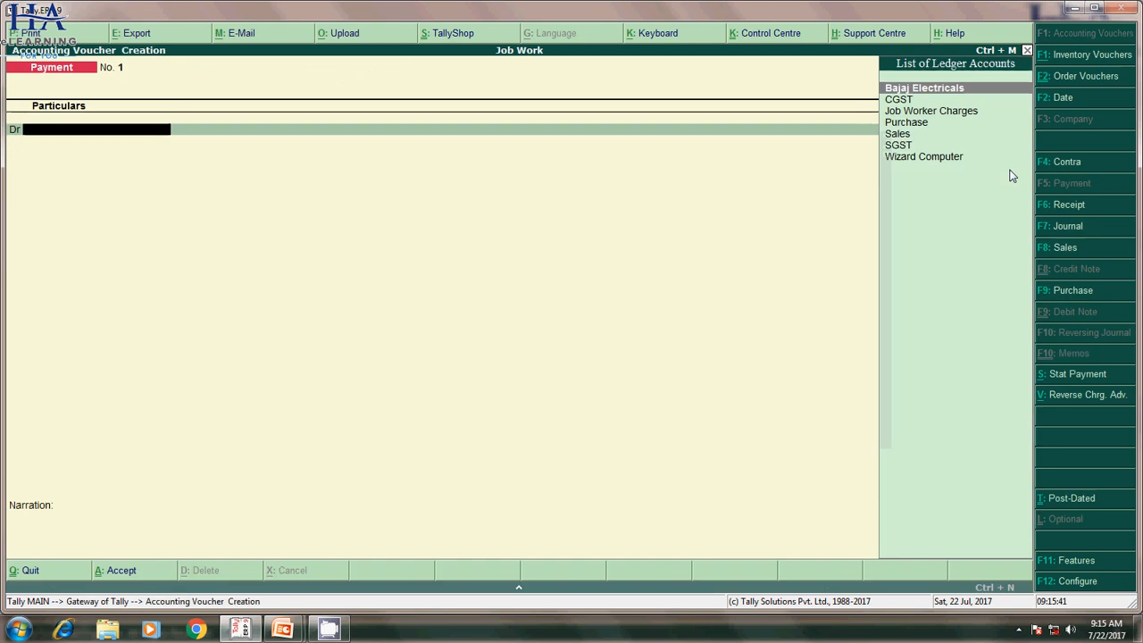
pyautogui.click(1050, 249)
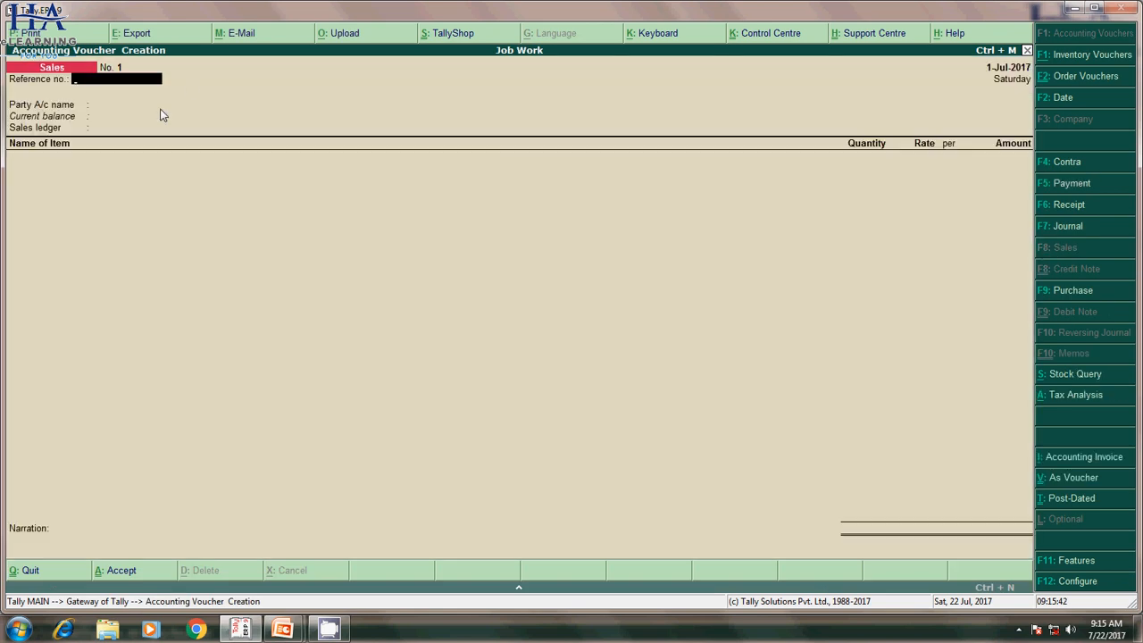
pyautogui.press('Return')
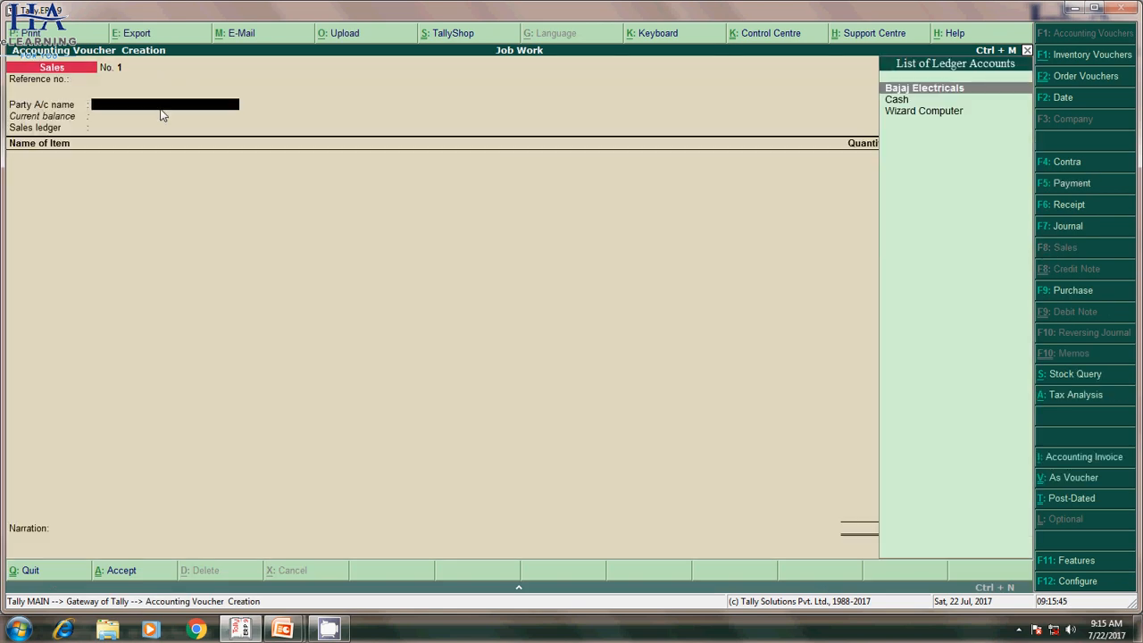
pyautogui.press('Down')
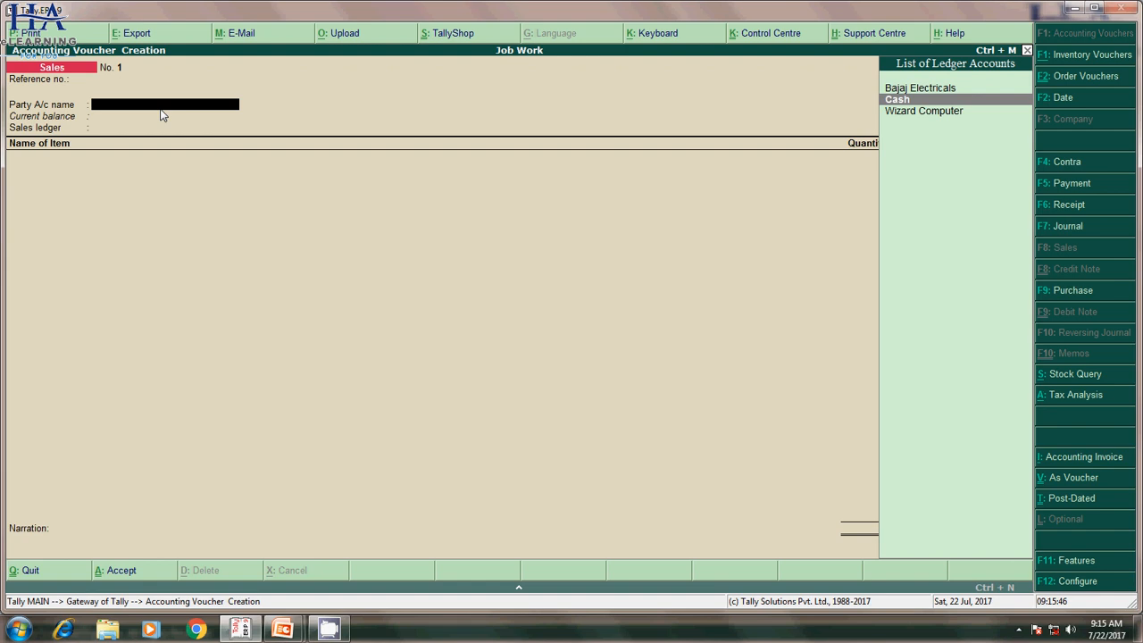
pyautogui.press('Return')
# Step: Fill in the buyer's details for Cash: state Not Applicable, GST registration type Regular and the buyer's GSTIN, leaving despatch and order details blank
pyautogui.press('Return')
pyautogui.press('Return')
pyautogui.press('Return')
pyautogui.press('Return')
pyautogui.press('Return')
pyautogui.press('Return')
pyautogui.press('Return')
pyautogui.press('Return')
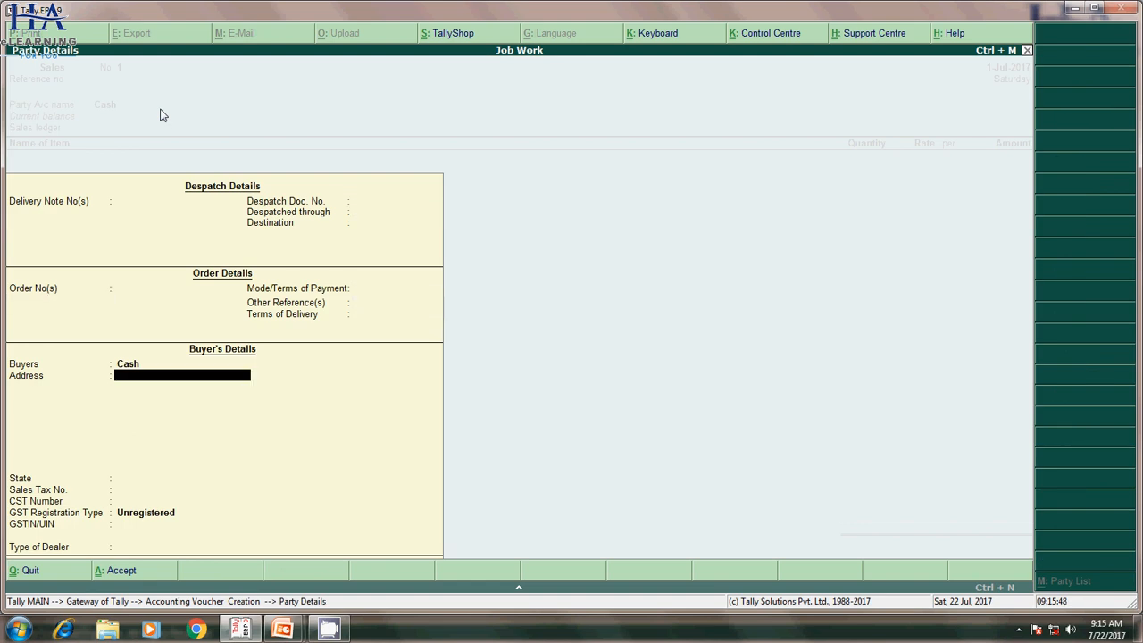
pyautogui.press('Return')
pyautogui.press('Return')
pyautogui.press('Up')
pyautogui.press('Return')
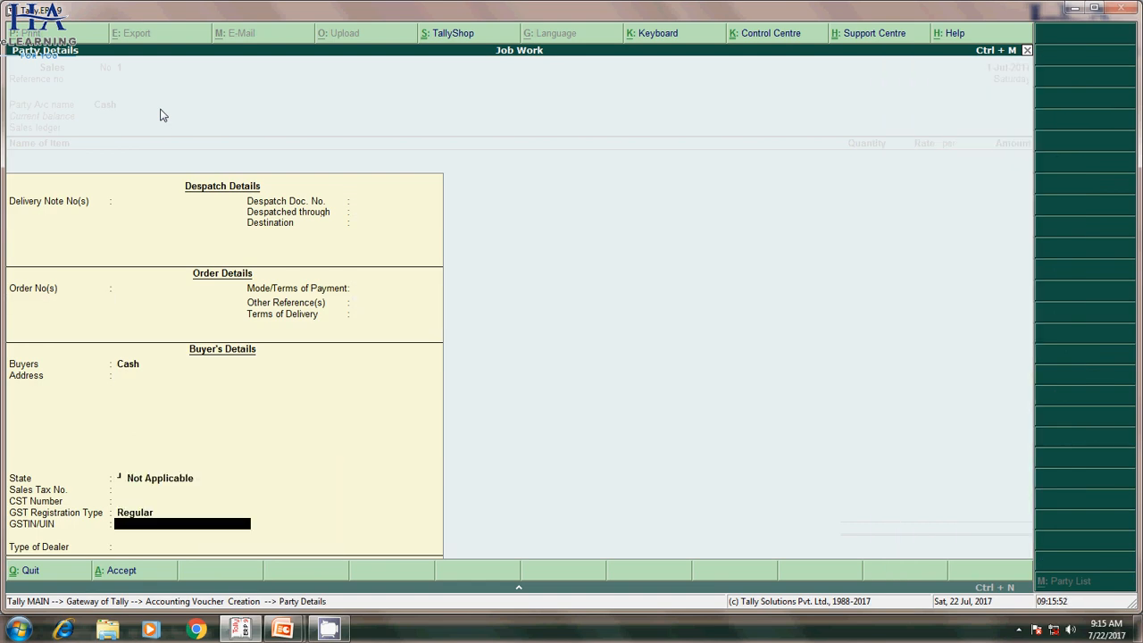
pyautogui.press('Return')
pyautogui.press('Return')
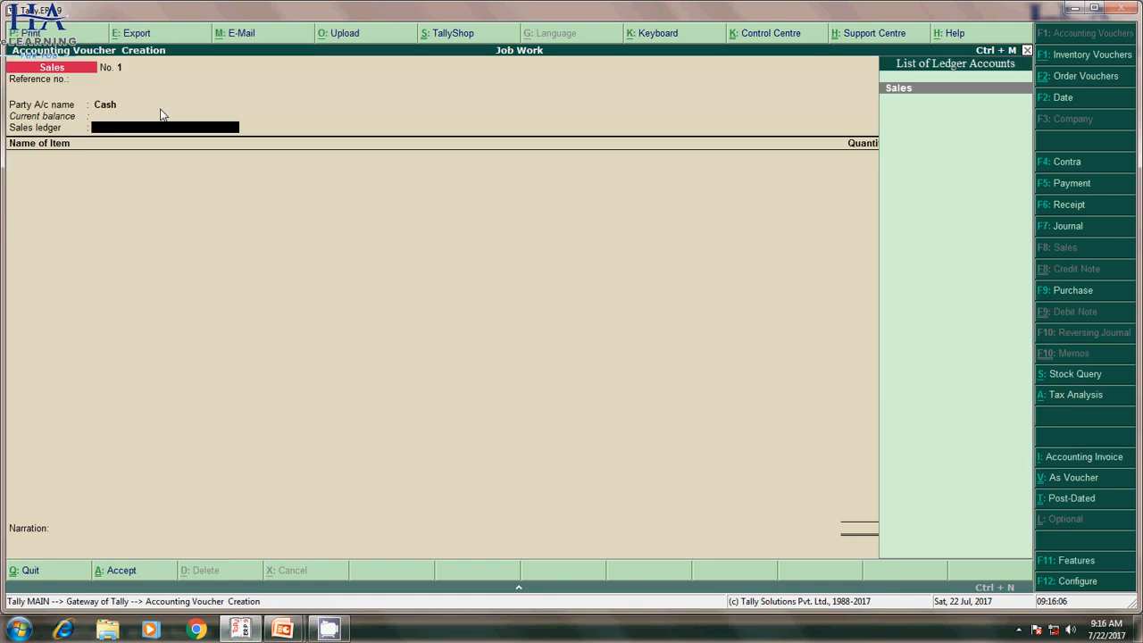
# Step: Reopen the Cash party details and set the type of dealer to Regular
pyautogui.press('BackSpace')
pyautogui.press('Return')
pyautogui.press('Return')
pyautogui.press('Return')
pyautogui.press('Return')
pyautogui.press('Return')
pyautogui.press('Return')
pyautogui.press('Return')
pyautogui.press('Return')
pyautogui.press('Return')
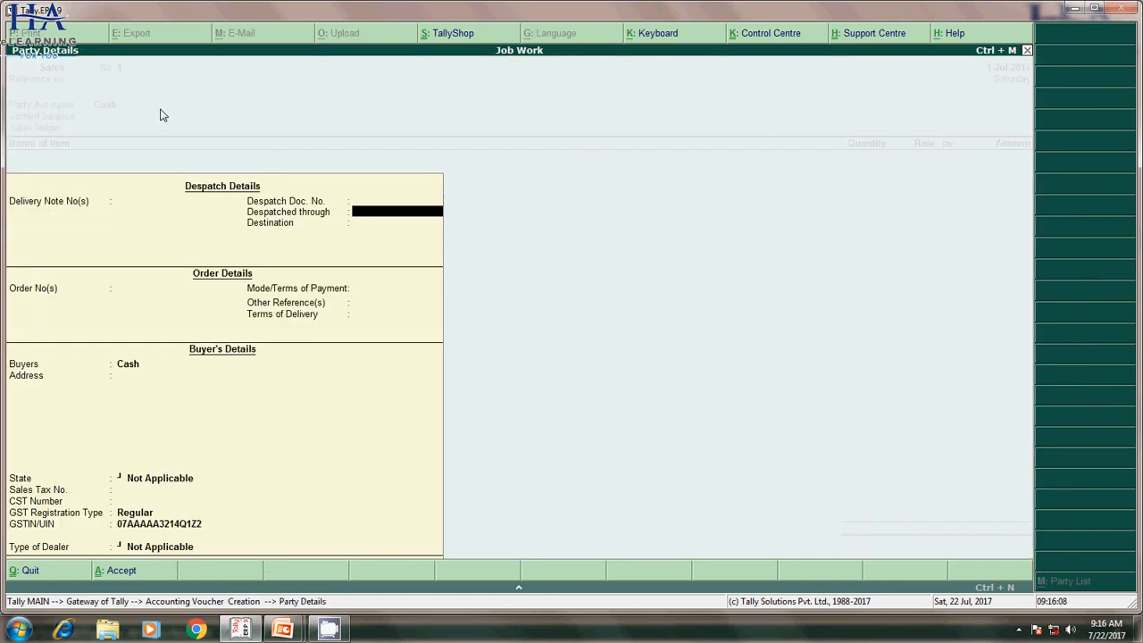
pyautogui.press('Return')
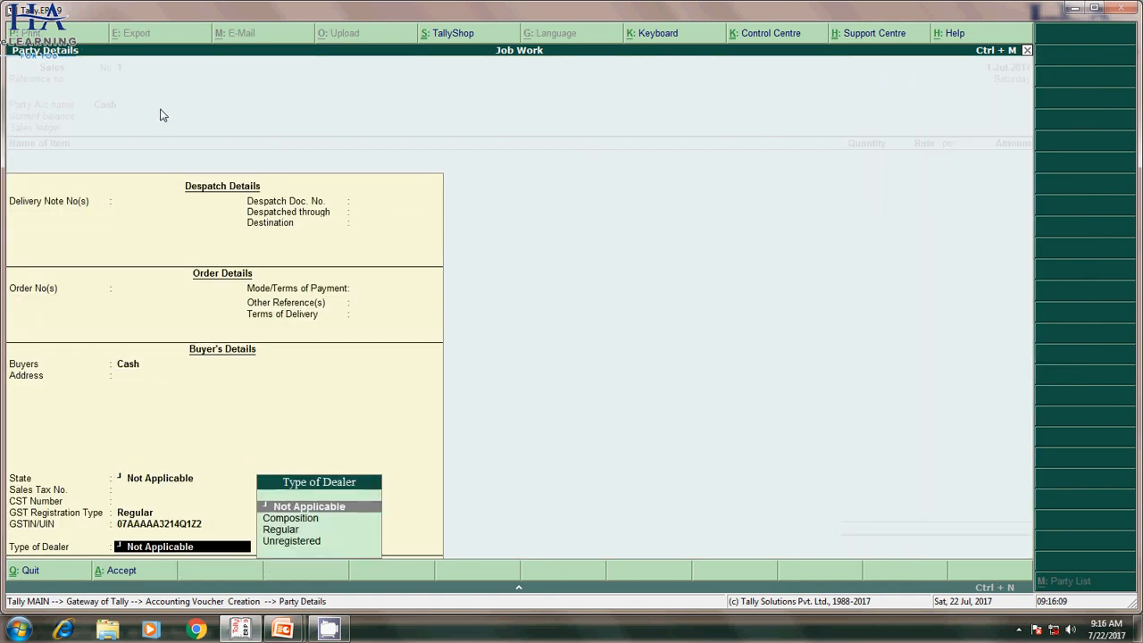
pyautogui.press('Down')
pyautogui.press('Down')
pyautogui.press('Return')
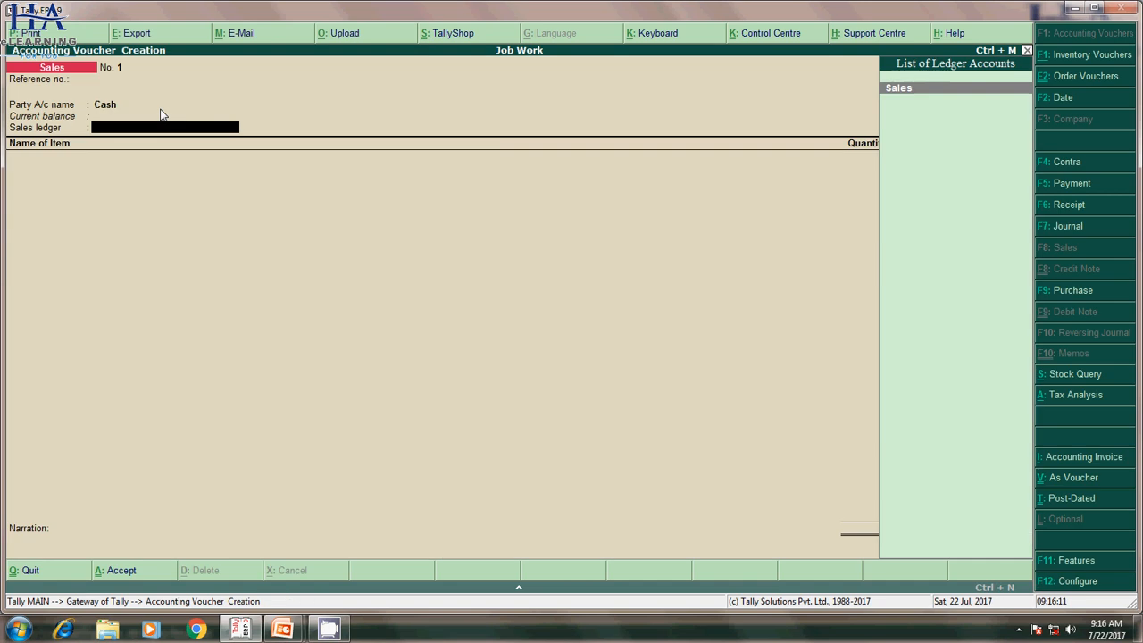
# Step: Choose the Sales ledger, accept the tax classification, and add 5 pcs of Computer(I5) from Finished Godown at 15,000.00 each
pyautogui.press('Return')
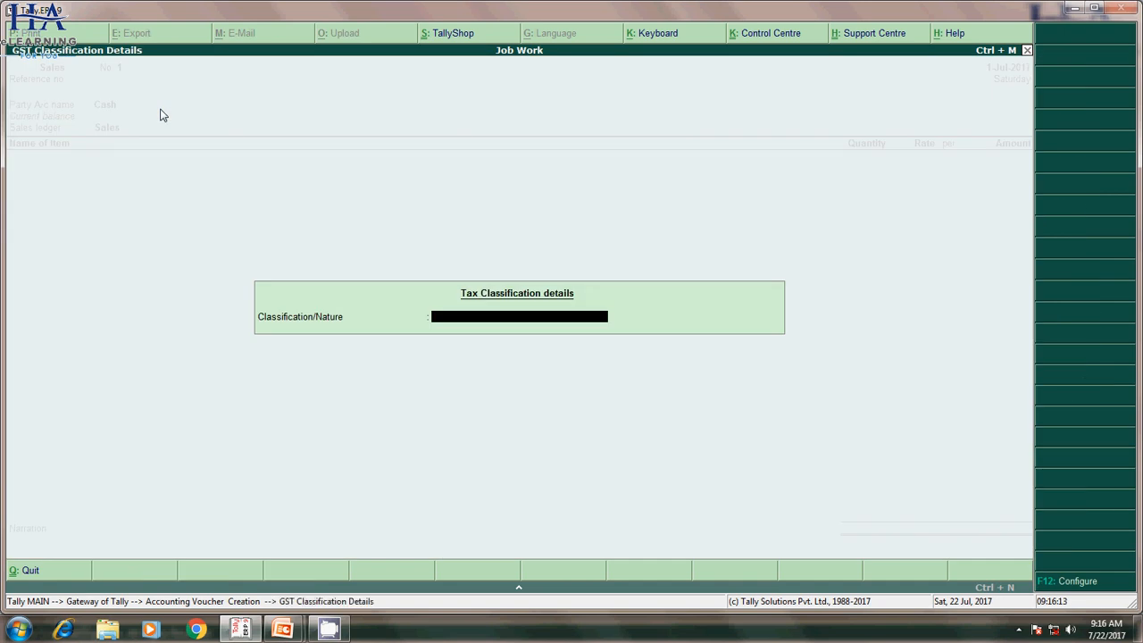
pyautogui.press('Return')
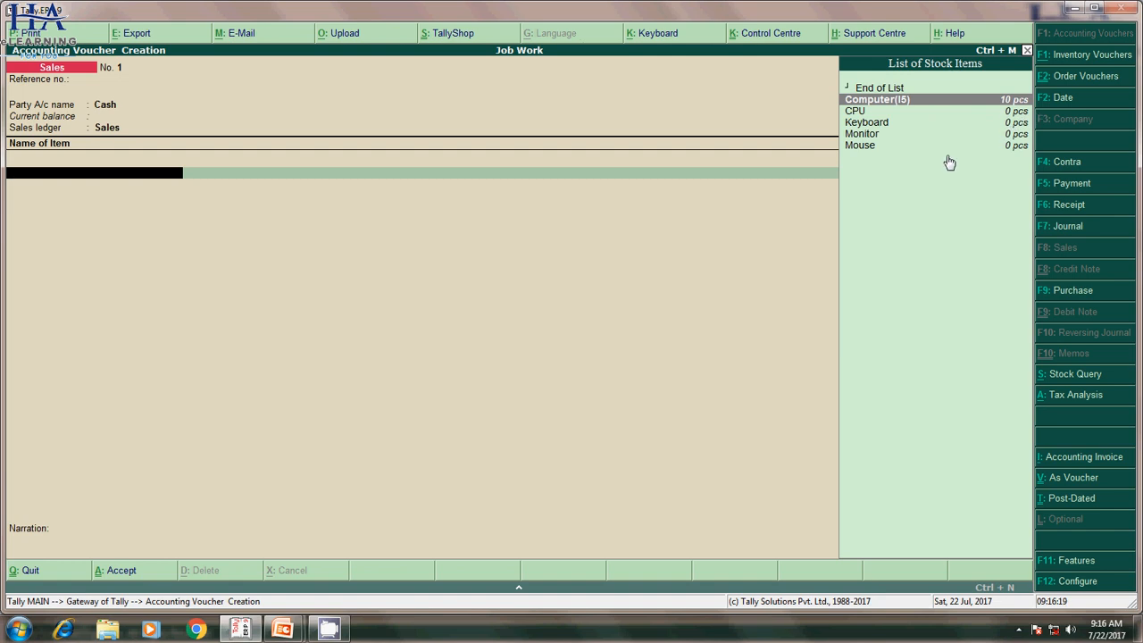
pyautogui.press('Return')
pyautogui.press('Down')
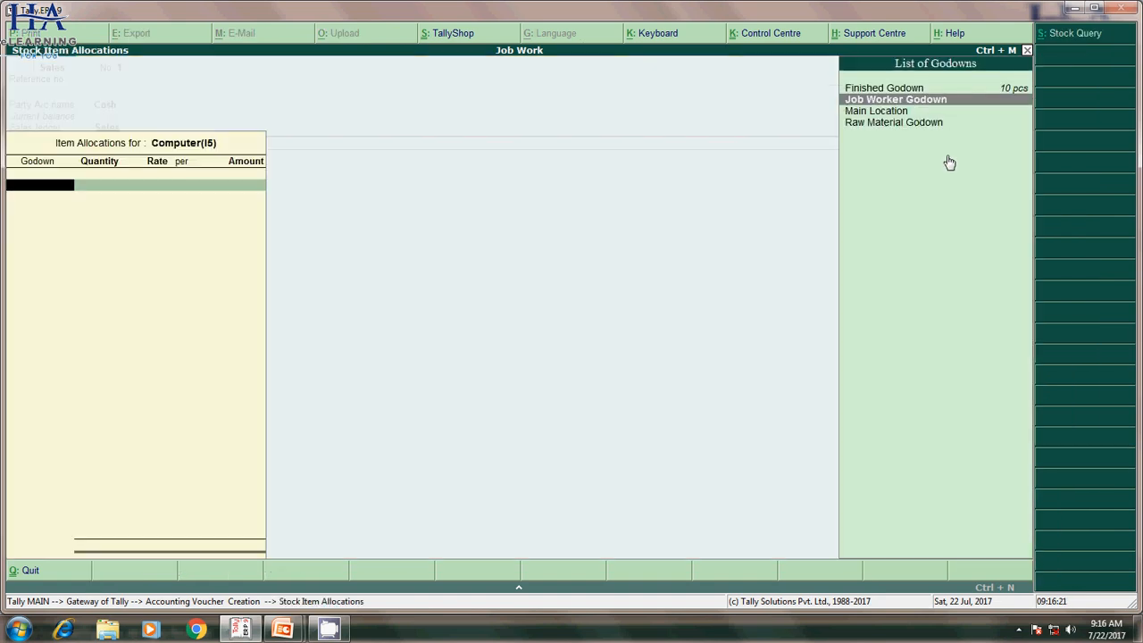
pyautogui.press('Up')
pyautogui.press('Return')
pyautogui.write('5')
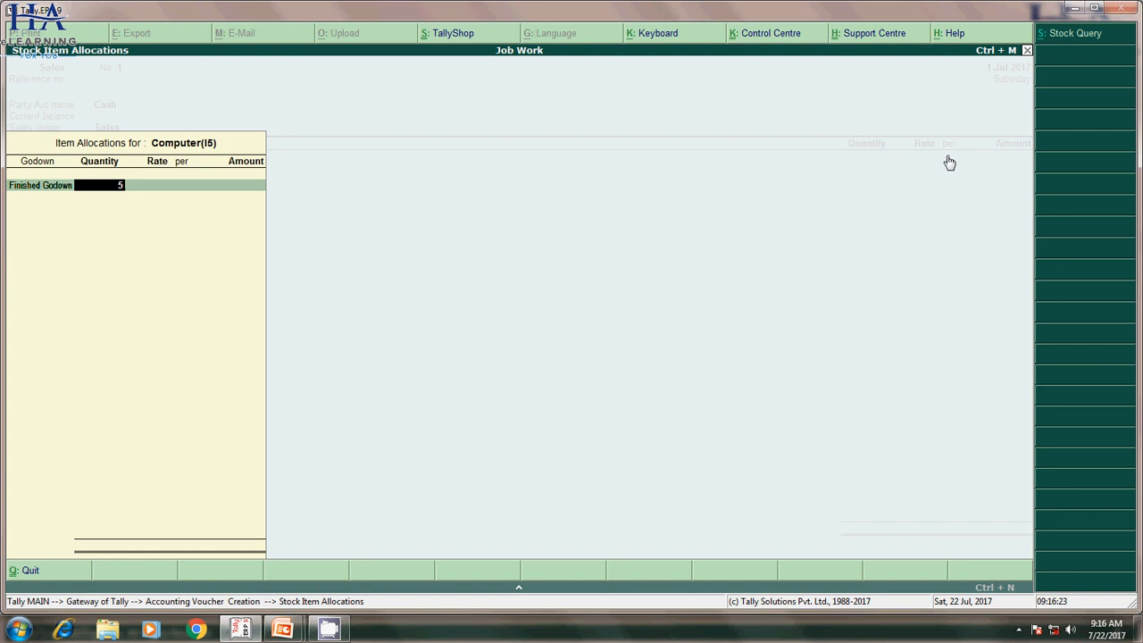
pyautogui.press('Return')
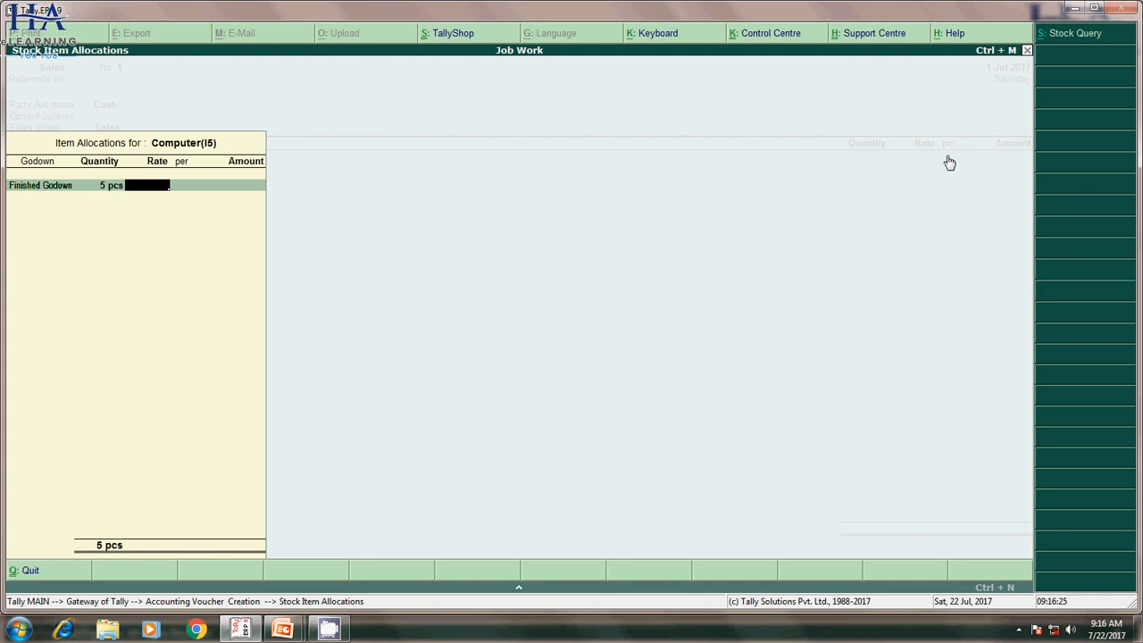
pyautogui.write('15000')
pyautogui.press('Return')
pyautogui.press('Return')
pyautogui.press('Return')
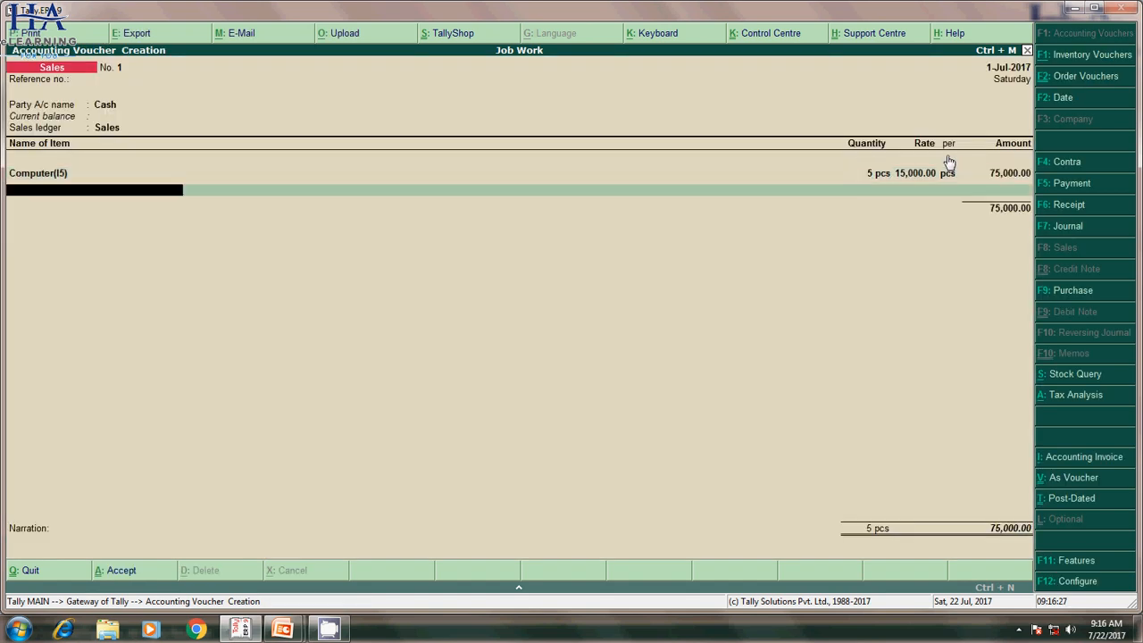
# Step: Add the SGST and CGST ledgers with their calculated amounts below the Computer(I5) line
pyautogui.press('Return')
pyautogui.write('S')
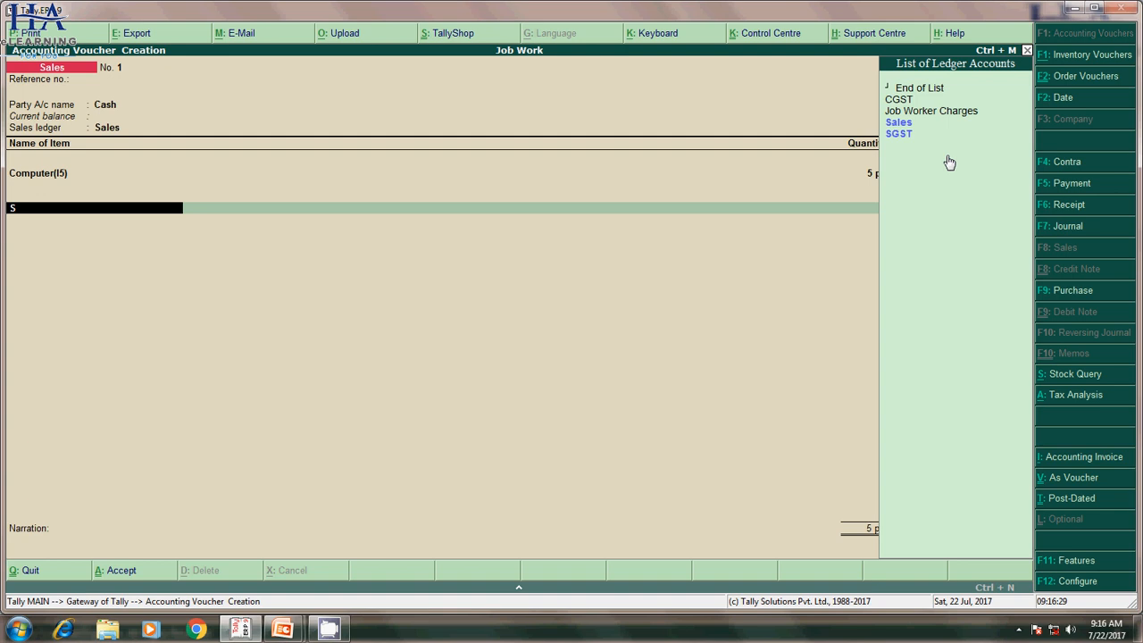
pyautogui.write('G')
pyautogui.press('Return')
pyautogui.press('Return')
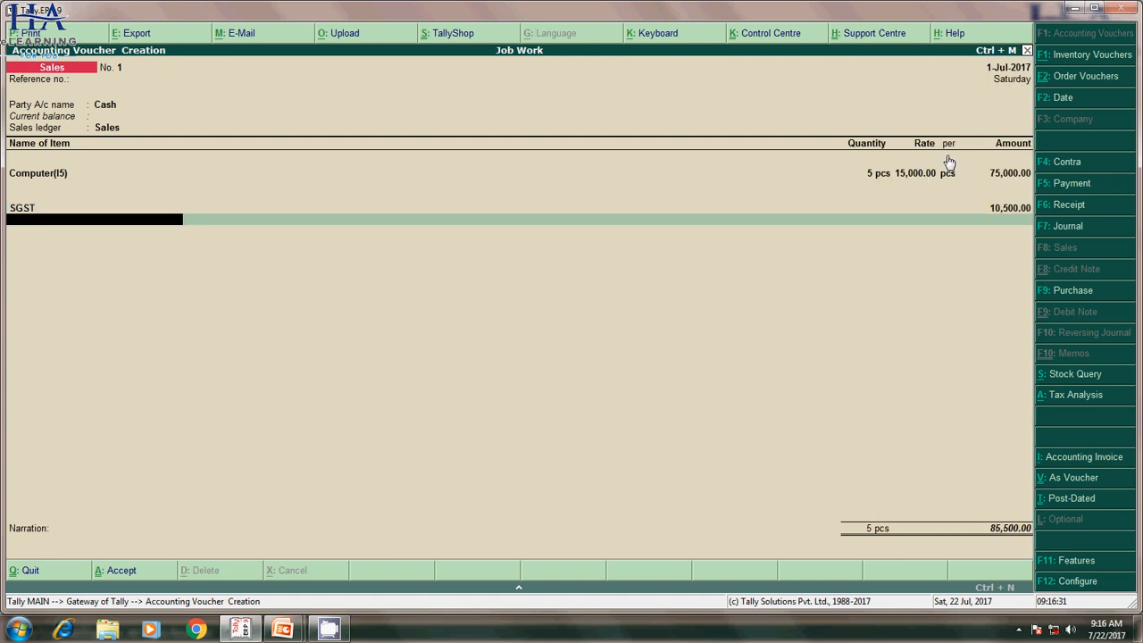
pyautogui.write('C')
pyautogui.press('Return')
pyautogui.press('Return')
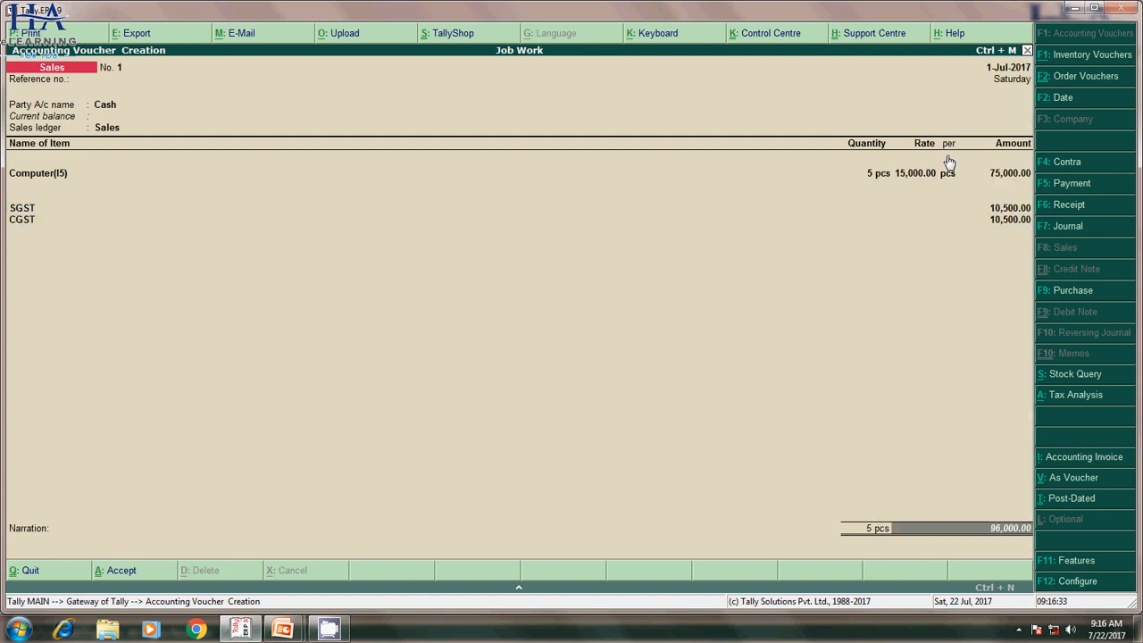
# Step: Save the Sales voucher without a narration
pyautogui.press('Return')
pyautogui.press('Return')
pyautogui.press('Return')
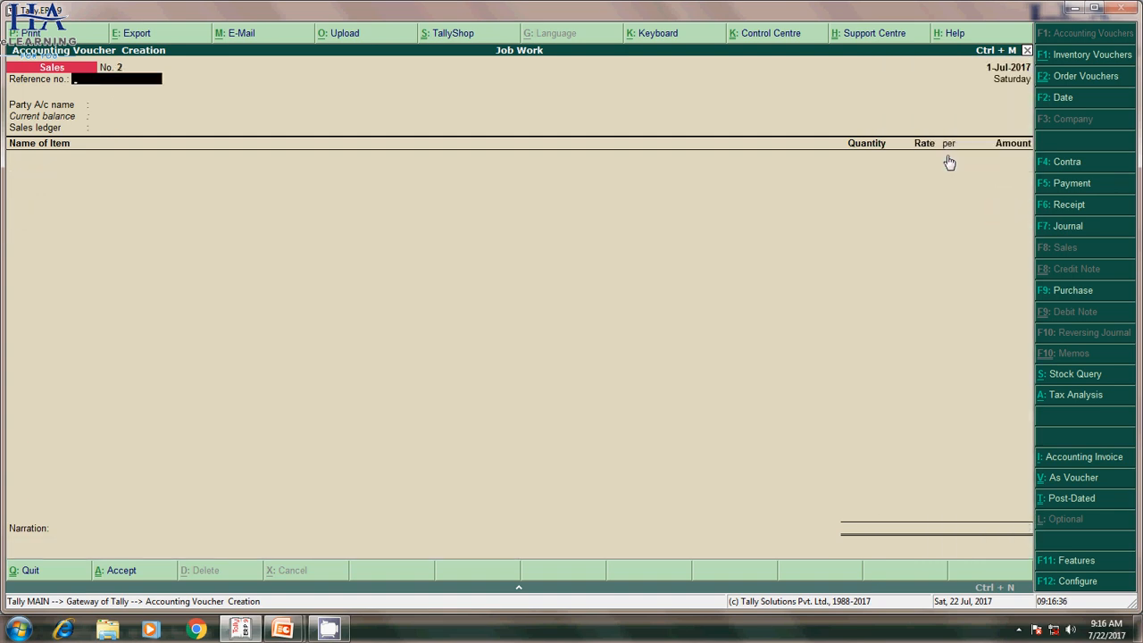
# Step: Leave voucher entry, examine the remaining Computer(I5) stock in the Stock Summary, and return to the Gateway of Tally
pyautogui.press('Escape')
pyautogui.press('Return')
pyautogui.press('Down')
pyautogui.press('Down')
pyautogui.press('Down')
pyautogui.press('Down')
pyautogui.press('Down')
pyautogui.press('Down')
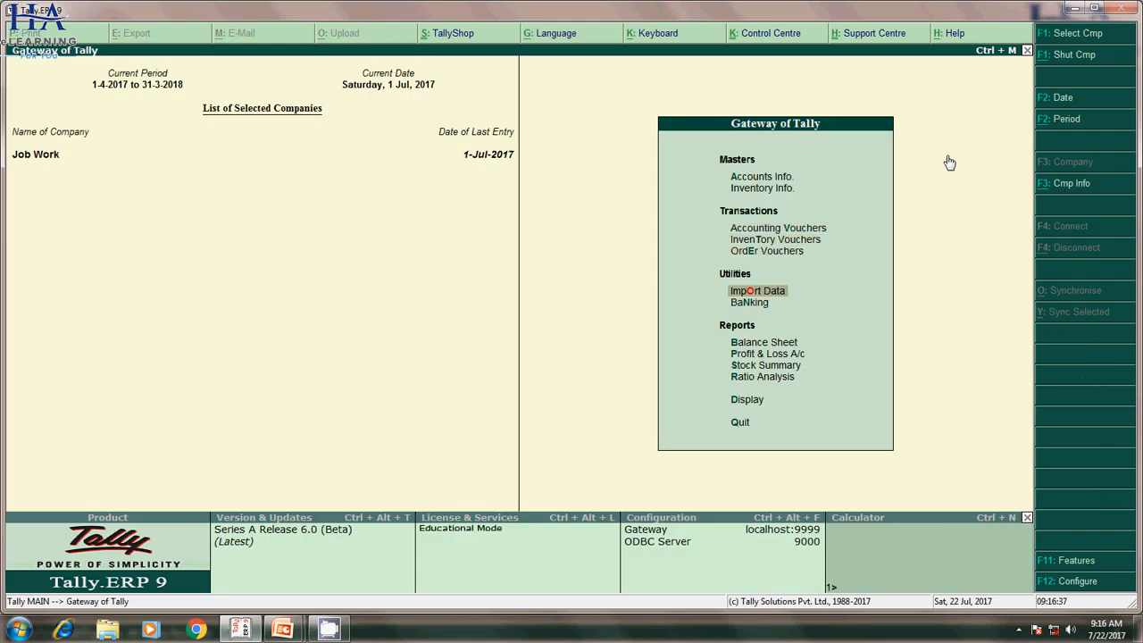
pyautogui.press('Down')
pyautogui.press('Return')
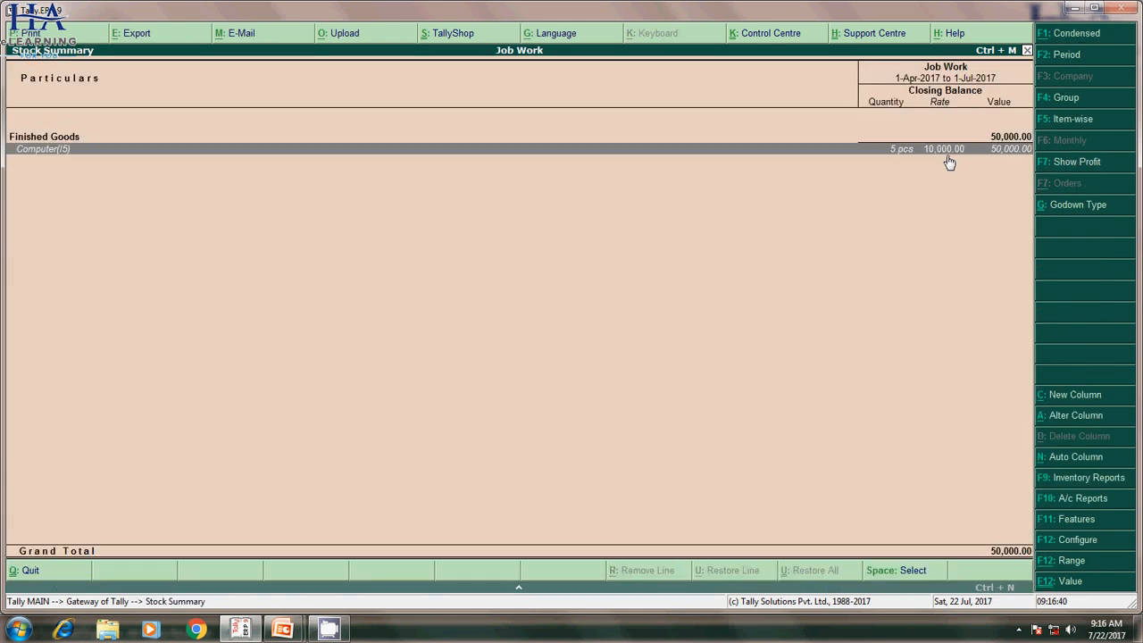
pyautogui.press('Escape')
# Step: Start a Journal voucher and choose Job Worker Charges as the debit ledger, accepting the tax classification
pyautogui.press('Up')
pyautogui.press('Up')
pyautogui.press('Up')
pyautogui.press('Up')
pyautogui.press('Up')
pyautogui.press('Up')
pyautogui.press('Up')
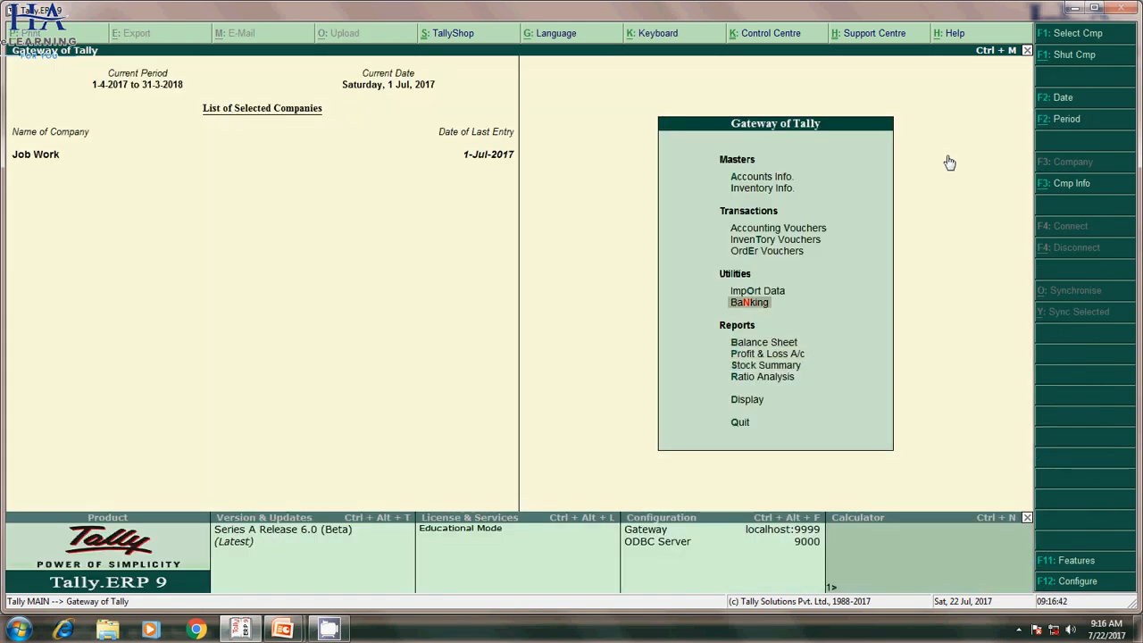
pyautogui.press('Return')
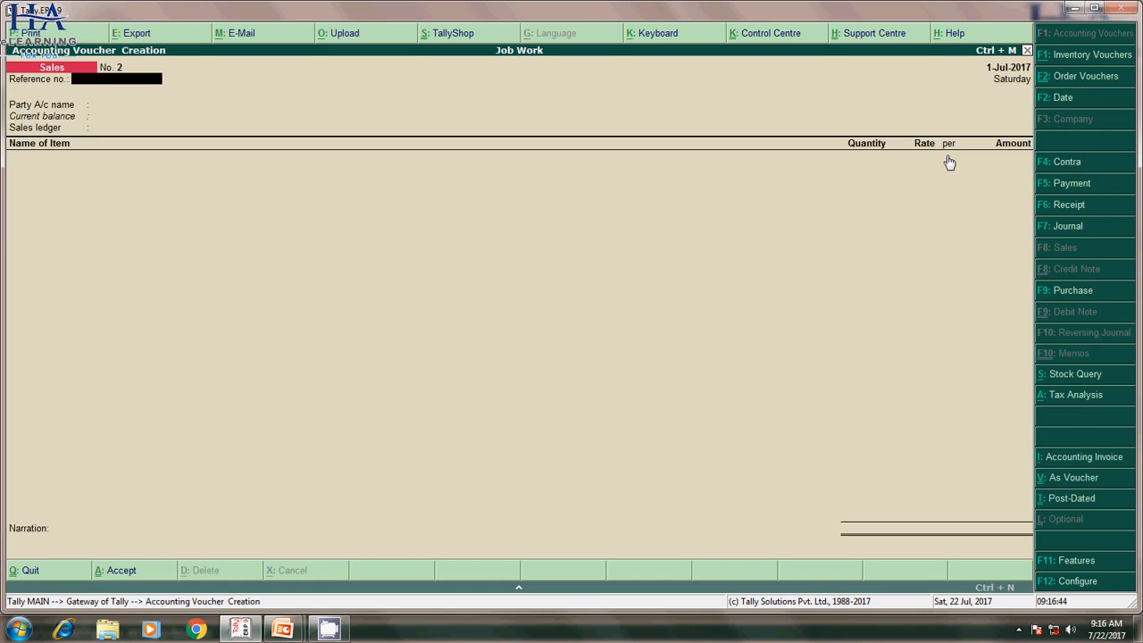
pyautogui.click(1075, 228)
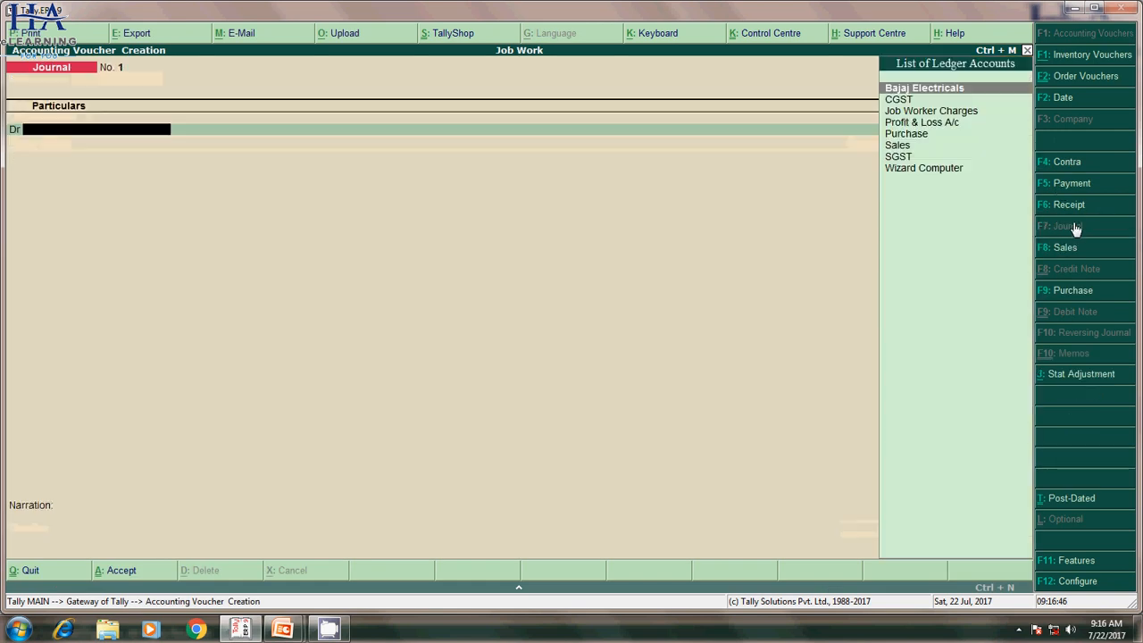
pyautogui.press('Down')
pyautogui.press('Down')
pyautogui.press('Return')
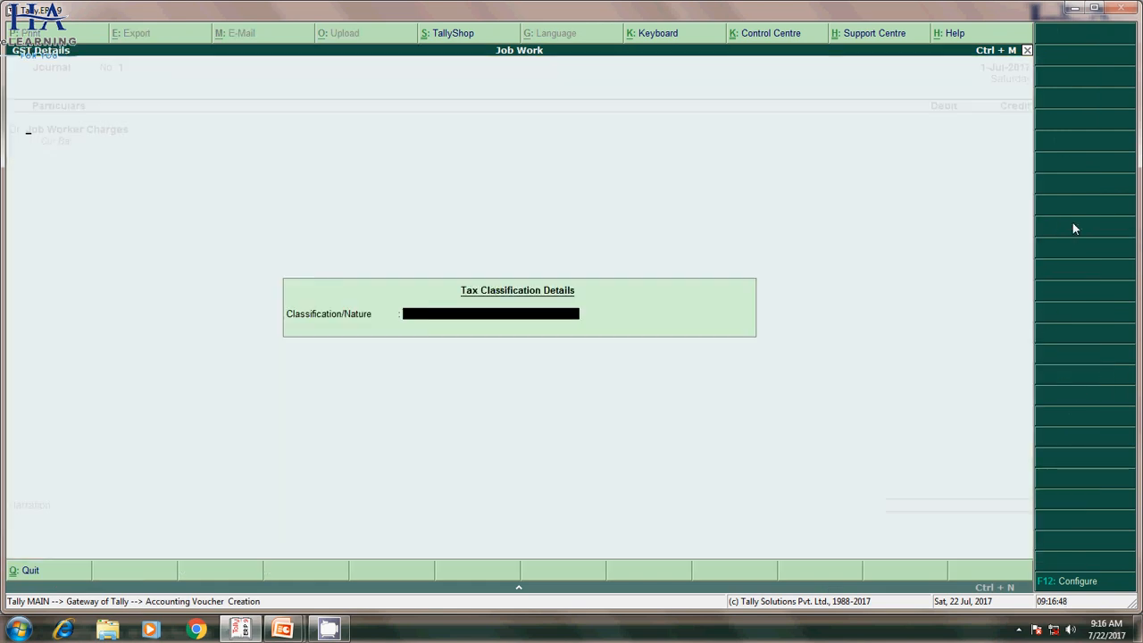
pyautogui.press('Return')
# Step: Review the Job Worker Charges ledger's group and GST settings, and leave them without changes
pyautogui.hotkey('ctrl', 'Return')
pyautogui.press('Return')
pyautogui.press('Return')
pyautogui.press('Return')
pyautogui.press('Escape')
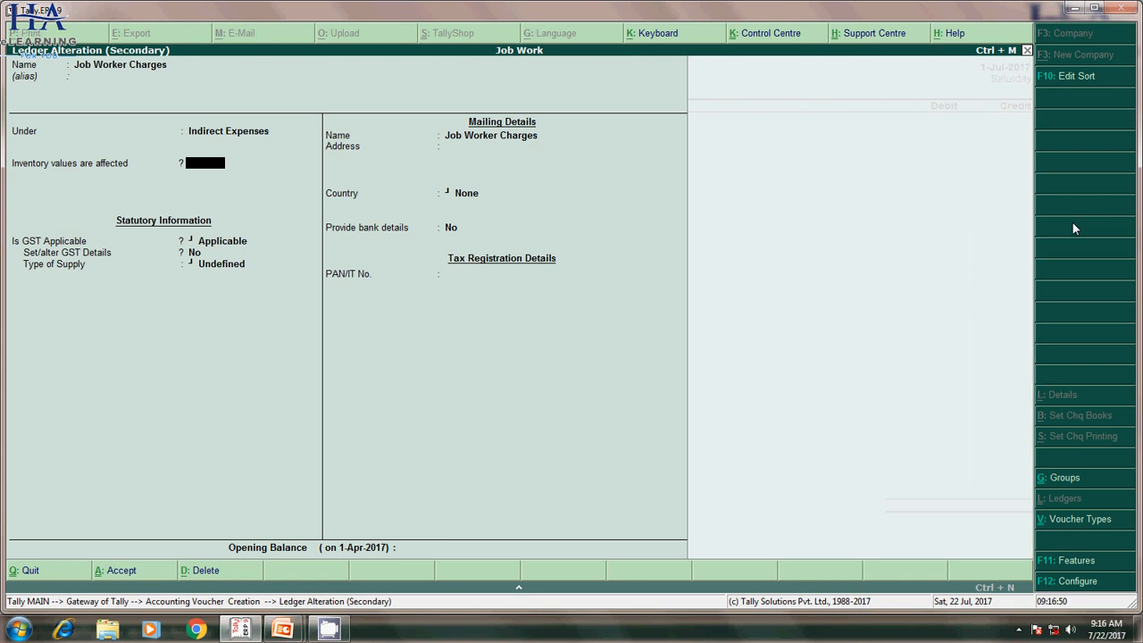
pyautogui.press('Escape')
pyautogui.press('Return')
# Step: Enter a debit of 5,000.00 for Job Worker Charges in the Journal voucher
pyautogui.press('Return')
pyautogui.press('Return')
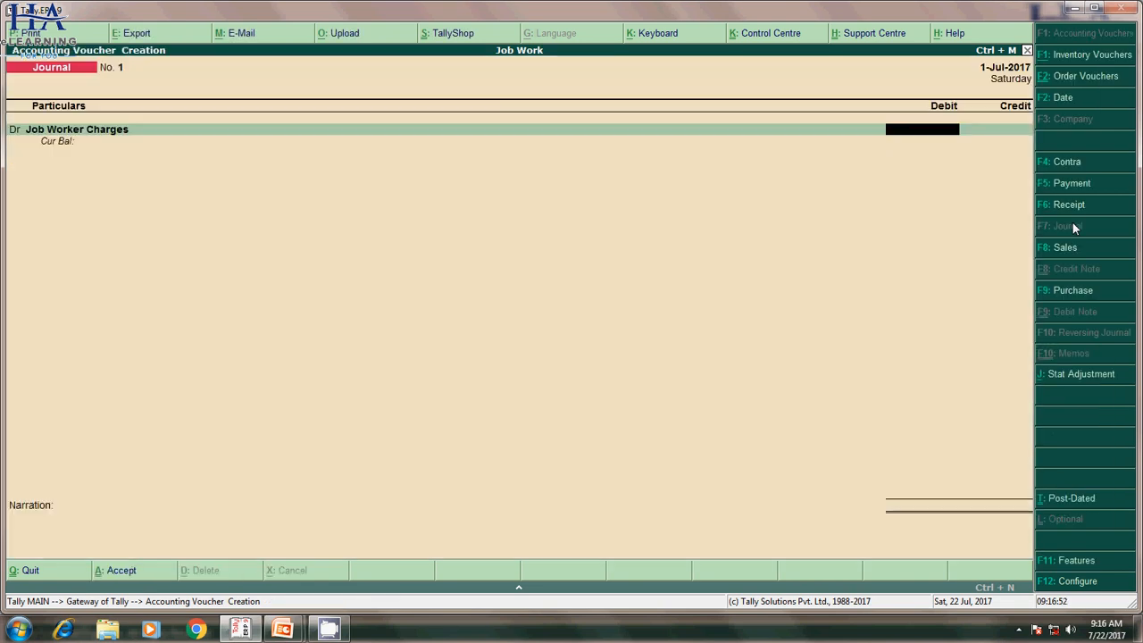
pyautogui.write('5000')
pyautogui.press('Return')
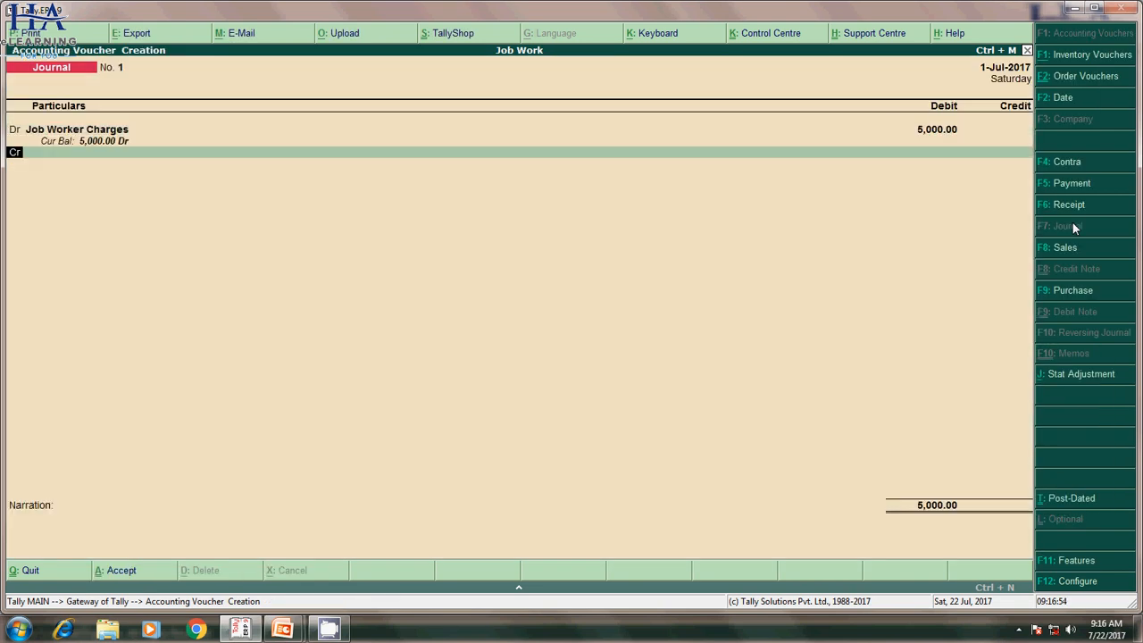
# Step: Choose Wizard Computer as the credit ledger of the Journal voucher
pyautogui.press('Return')
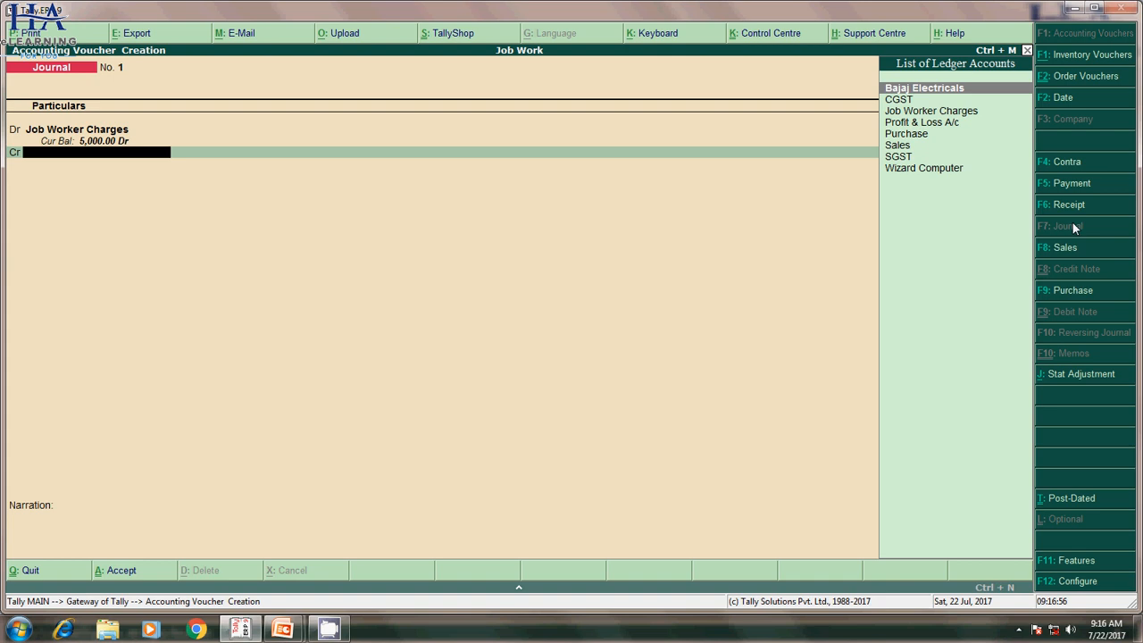
pyautogui.press('Down')
pyautogui.press('Down')
pyautogui.press('Down')
pyautogui.press('Down')
pyautogui.press('Down')
pyautogui.press('Down')
pyautogui.press('Down')
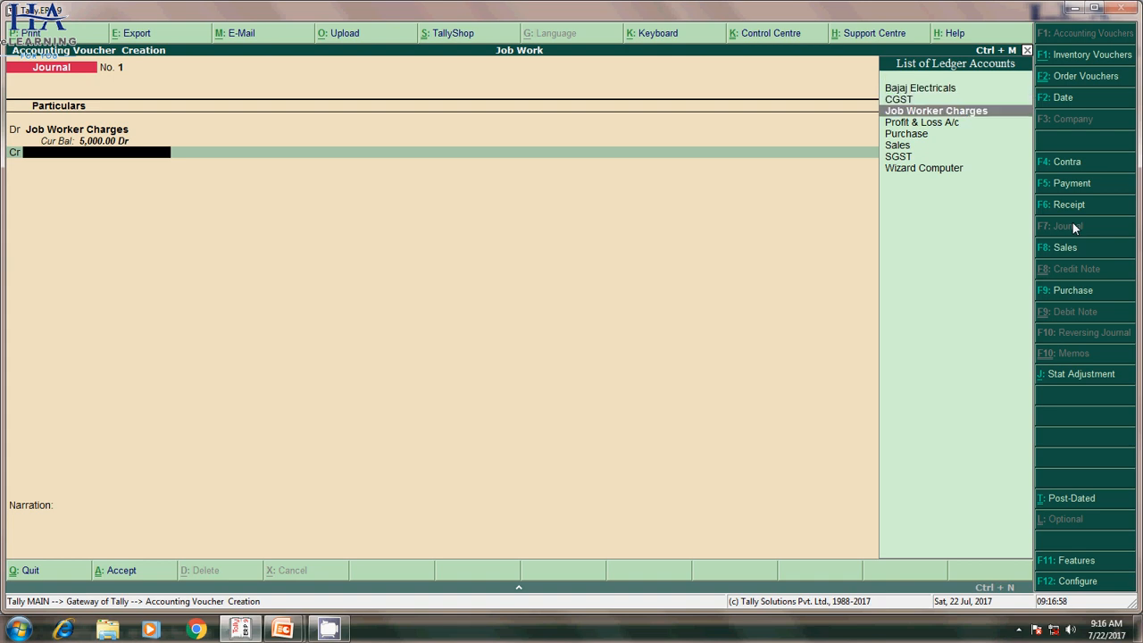
pyautogui.press('Return')
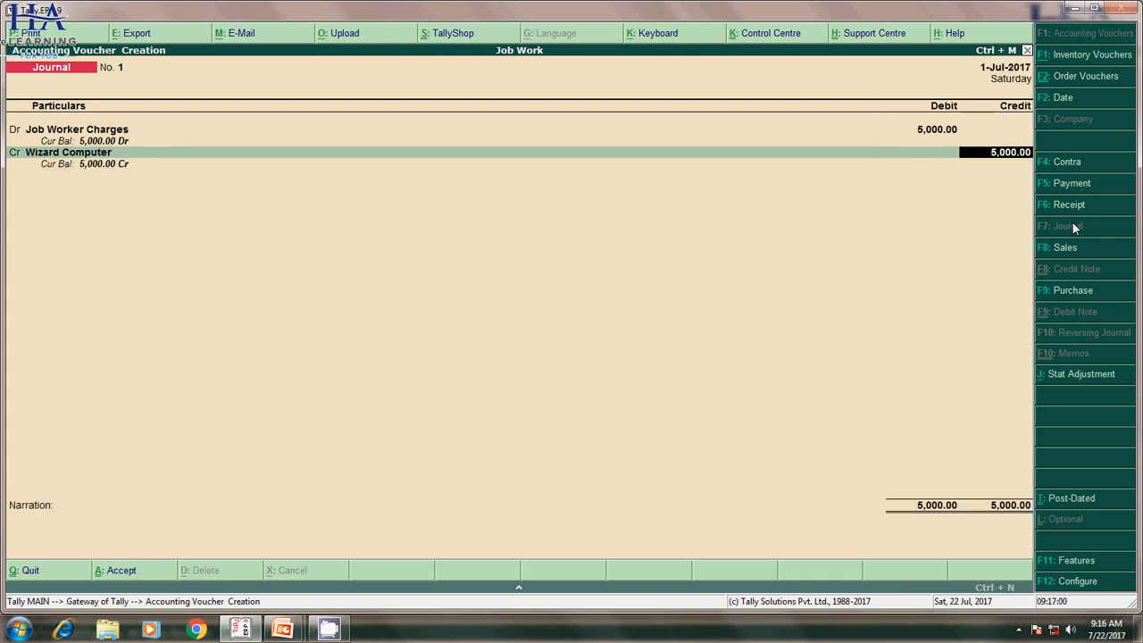
# Step: Accept the 5,000.00 credit for Wizard Computer and save the Journal voucher without a narration
pyautogui.press('Return')
pyautogui.press('Return')
pyautogui.press('Return')
pyautogui.press('Return')
pyautogui.press('Return')
pyautogui.press('Return')
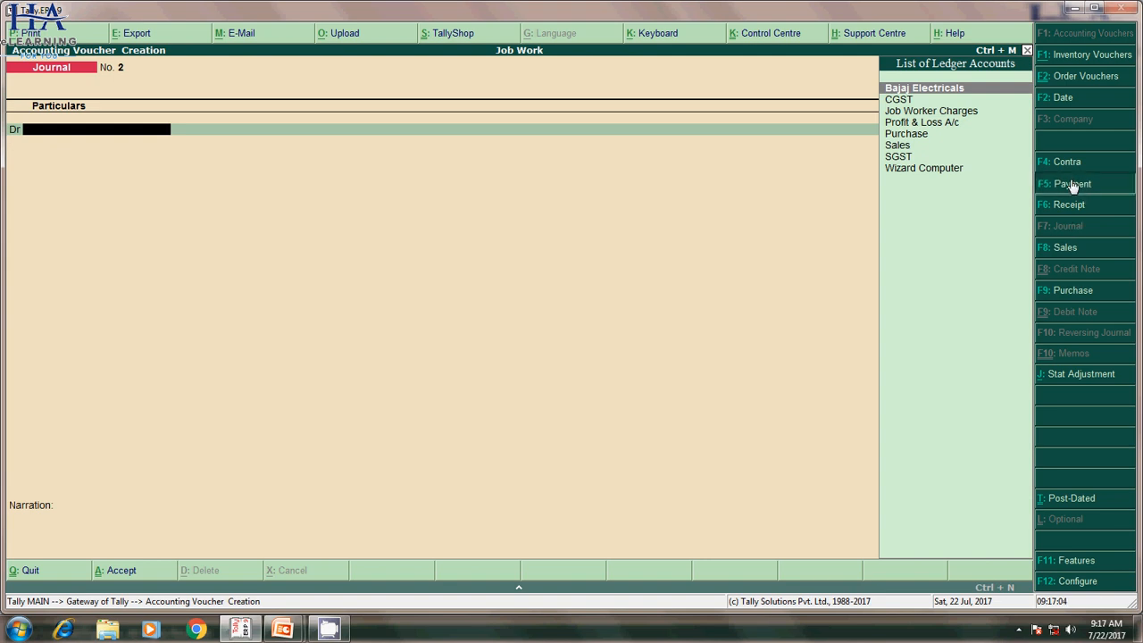
# Step: Start a Payment voucher and debit Wizard Computer with 5,000.00
pyautogui.click(1072, 185)
pyautogui.press('Down')
pyautogui.press('Down')
pyautogui.press('Down')
pyautogui.press('Down')
pyautogui.press('Down')
pyautogui.press('Down')
pyautogui.press('Return')
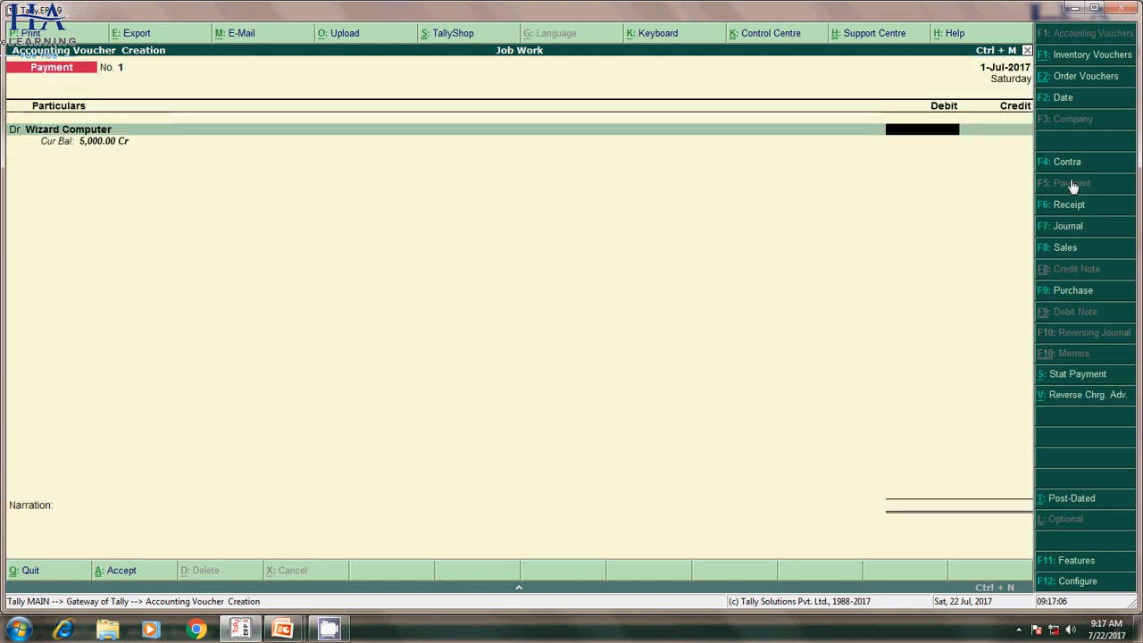
pyautogui.write('5000')
pyautogui.press('Return')
# Step: Allocate the 5,000.00 as On Account, credit Cash, and save the Payment voucher without a narration
pyautogui.press('Return')
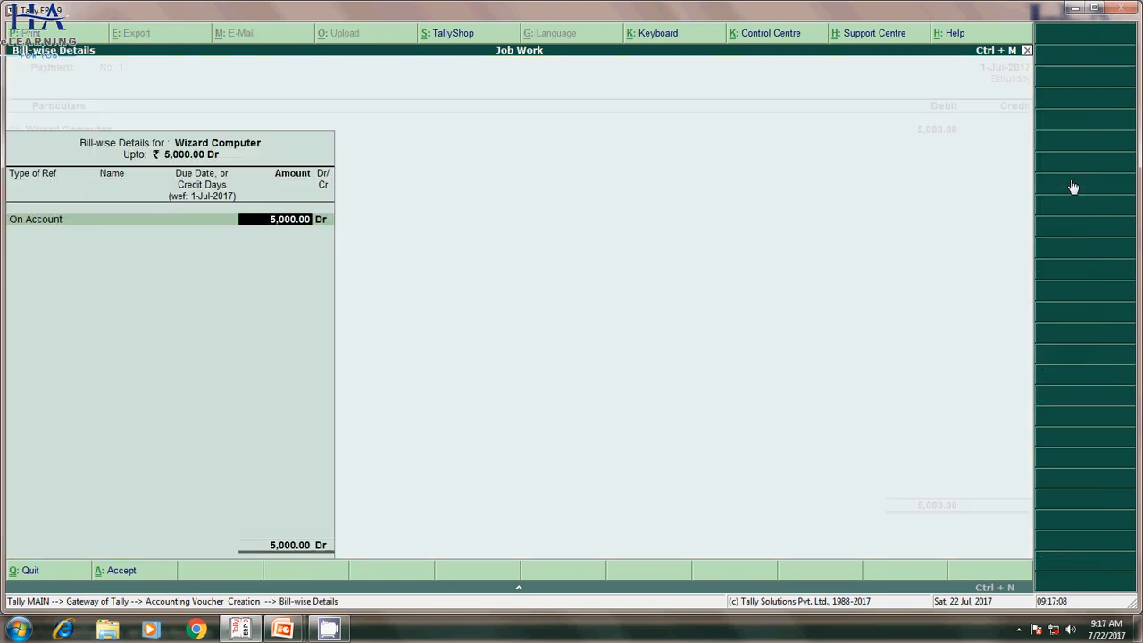
pyautogui.press('Return')
pyautogui.press('Return')
pyautogui.press('Return')
pyautogui.press('Return')
pyautogui.press('Return')
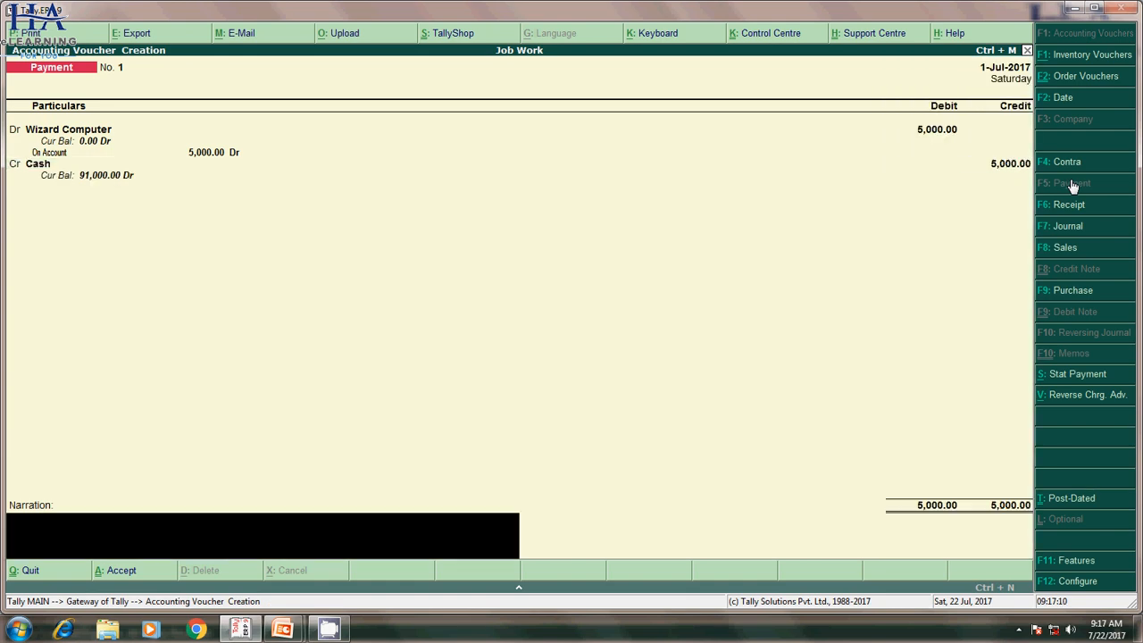
pyautogui.press('Return')
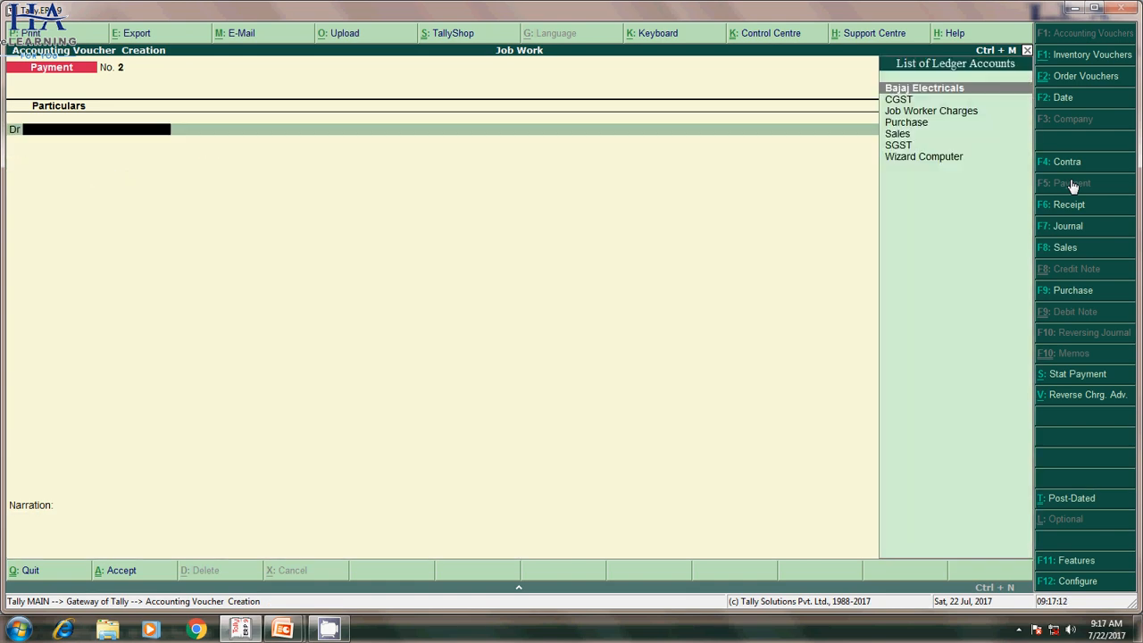
# Step: Leave accounting voucher entry and return to Accounting Vouchers at the Gateway of Tally
pyautogui.press('Escape')
pyautogui.press('Down')
pyautogui.press('Down')
pyautogui.press('Down')
pyautogui.press('Up')
pyautogui.press('Up')
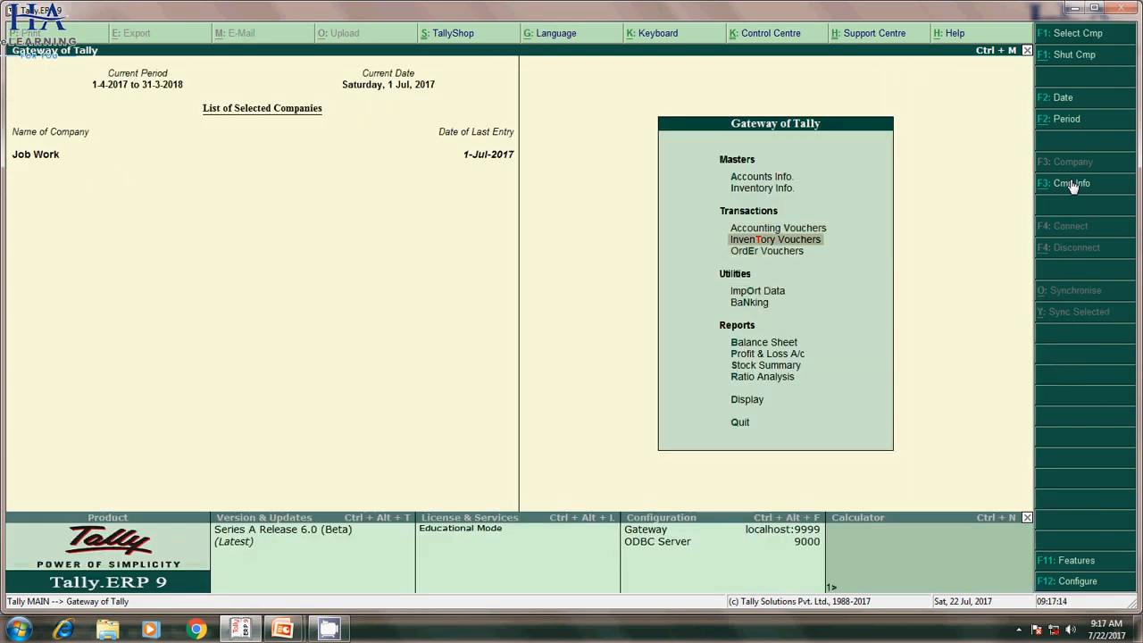
pyautogui.press('Up')
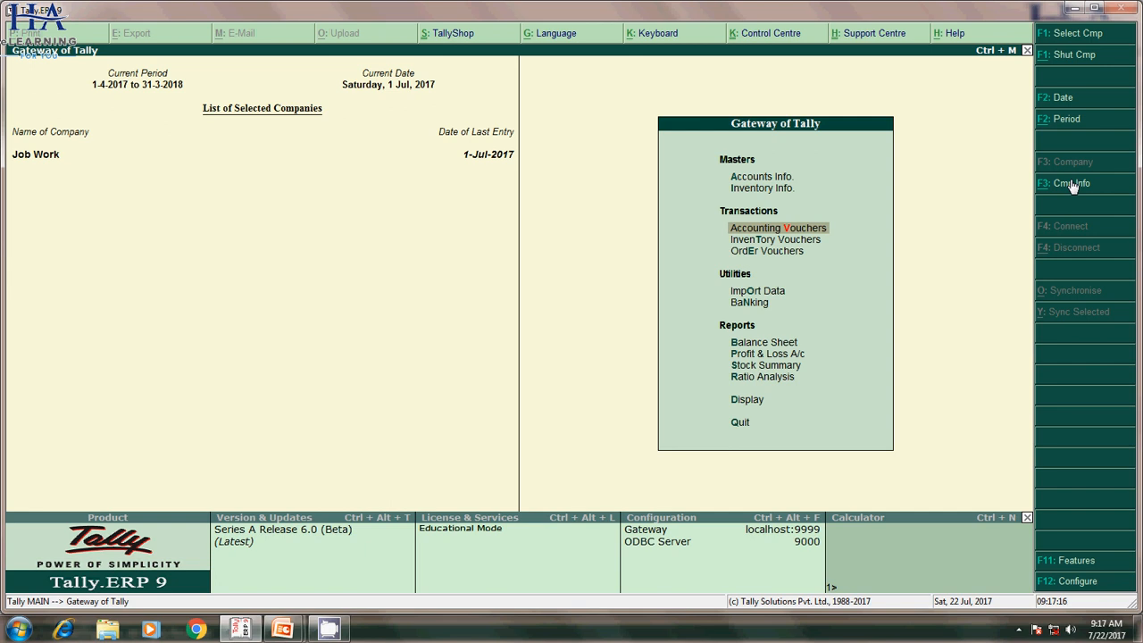